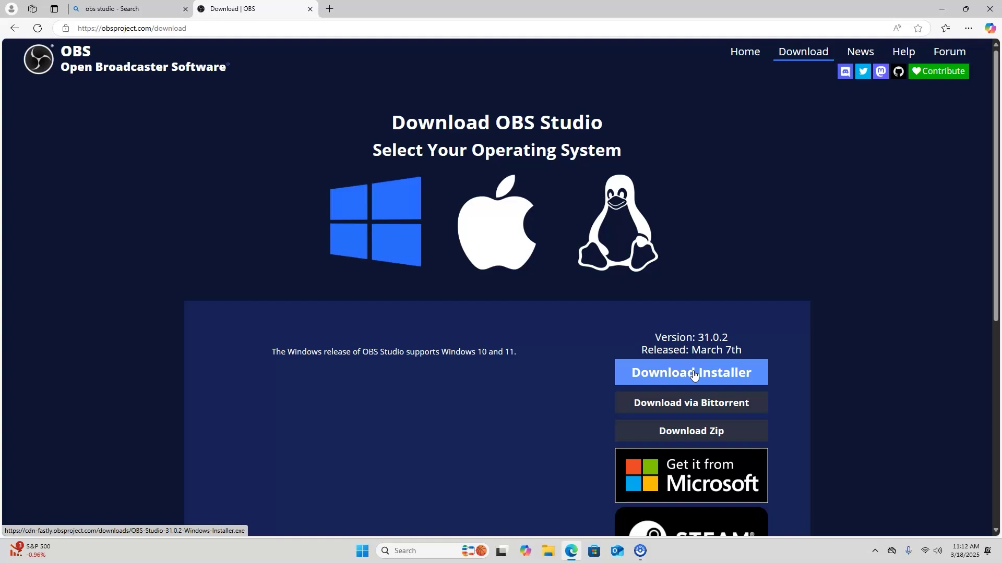
Download the OBS Studio 31.0.2 Windows installer from obsproject.com and run it
left_click(694, 374)
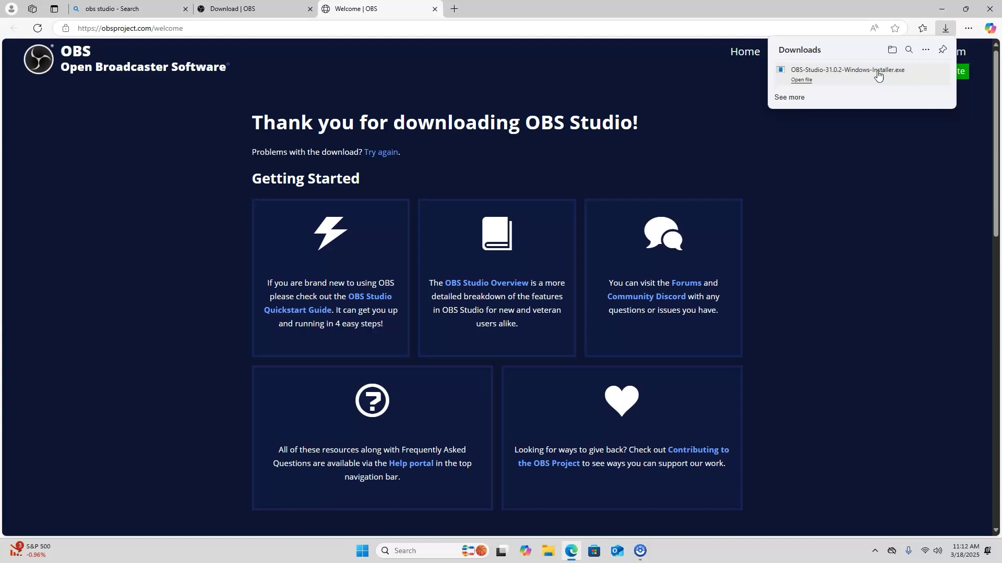
left_click(878, 75)
left_click(841, 73)
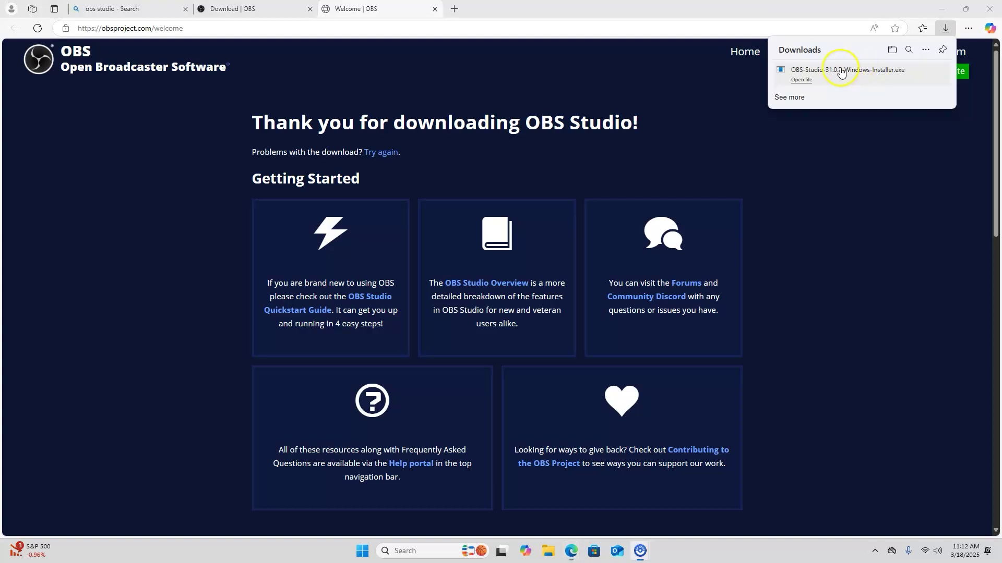
left_click(801, 81)
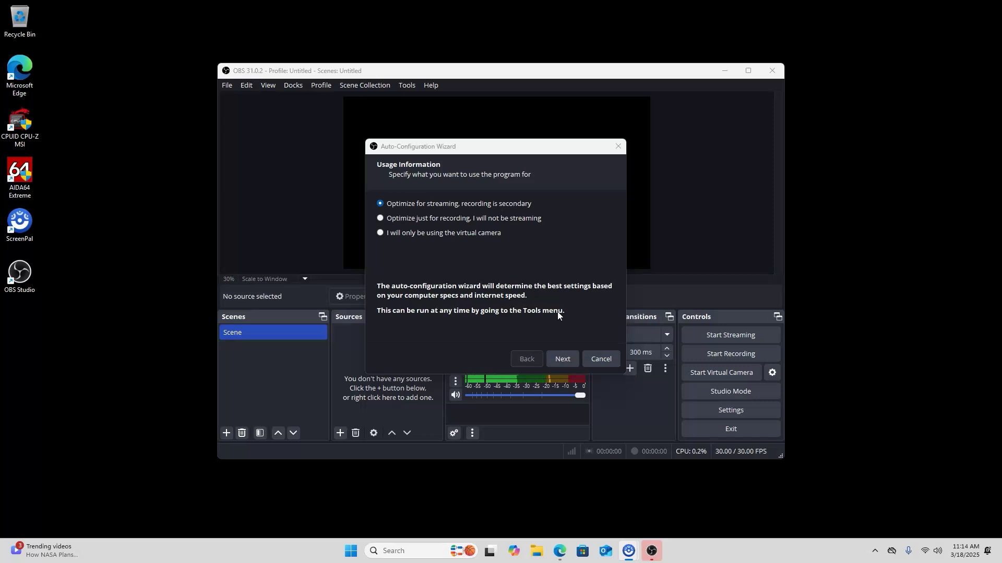
Confirm Twitch as the wizard's streaming service, then cancel the Auto-Configuration Wizard
left_click(558, 359)
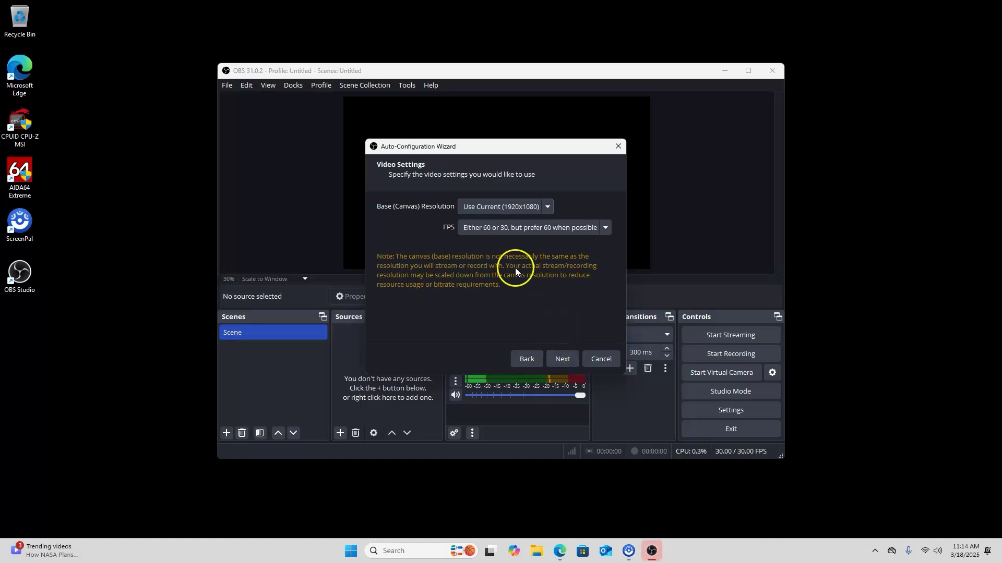
left_click(527, 359)
left_click(494, 210)
left_click(498, 211)
left_click(499, 211)
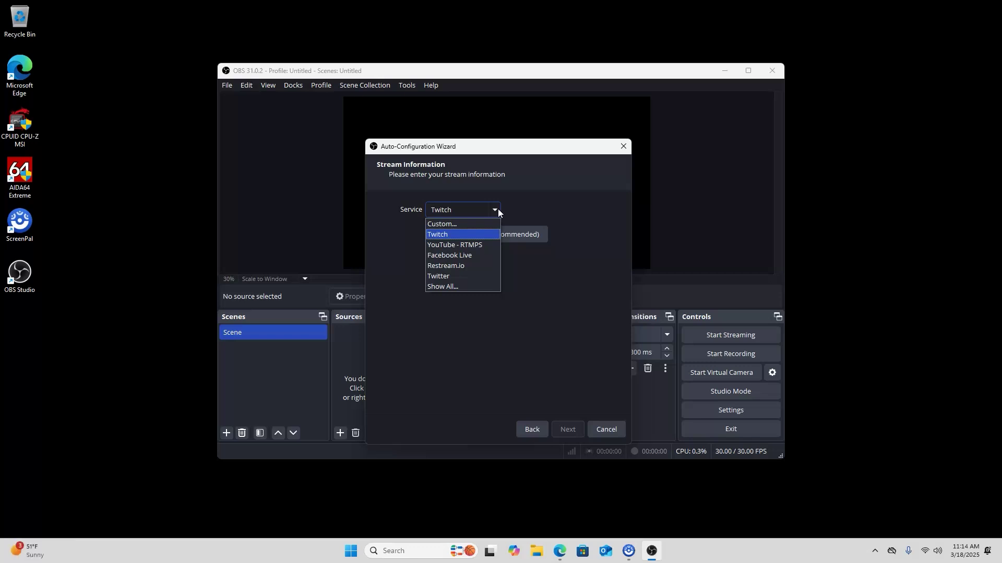
left_click(497, 211)
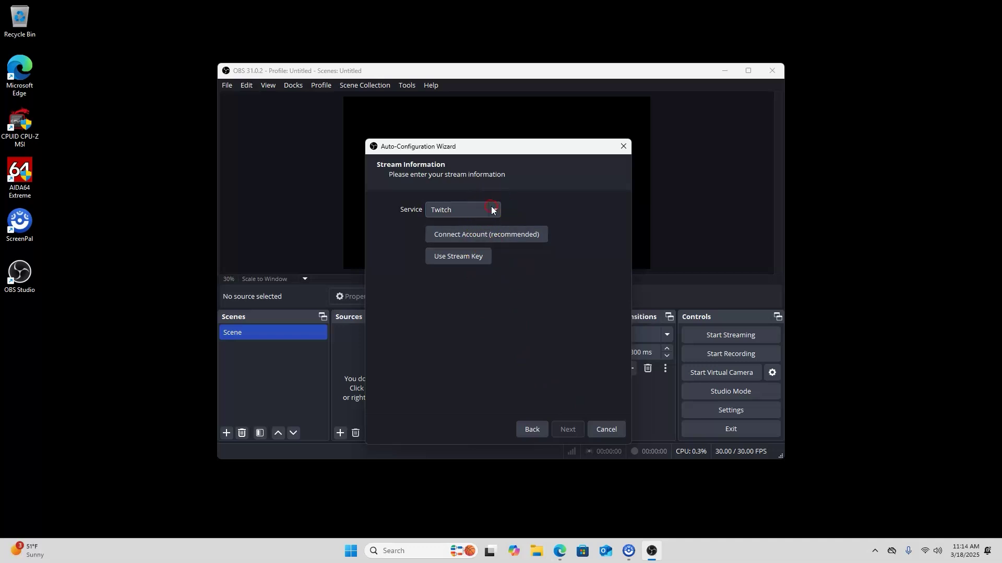
left_click(604, 426)
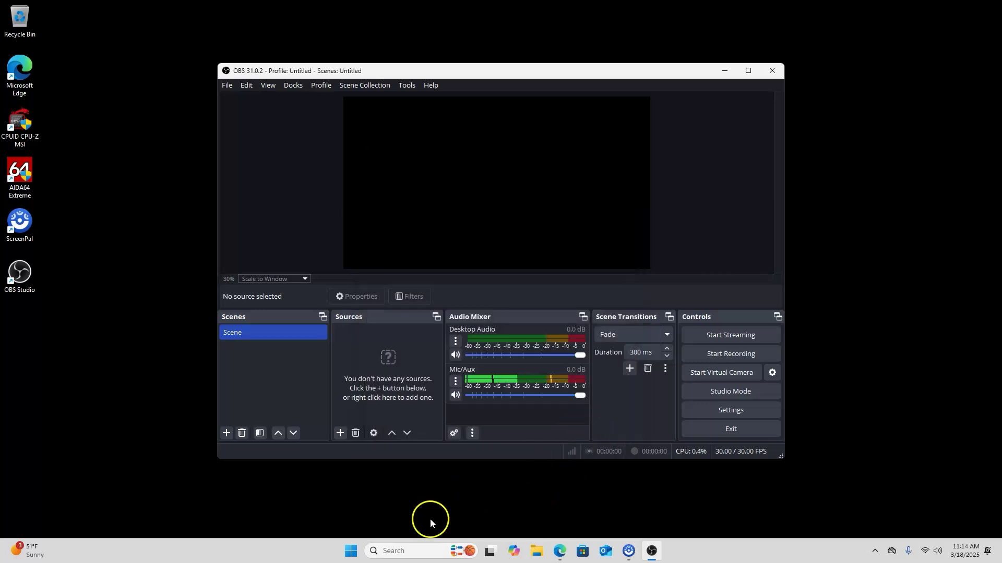
Search Bing for 'eos webcam utility' and open Canon's EOS Webcam Utility Pro page
left_click(560, 551)
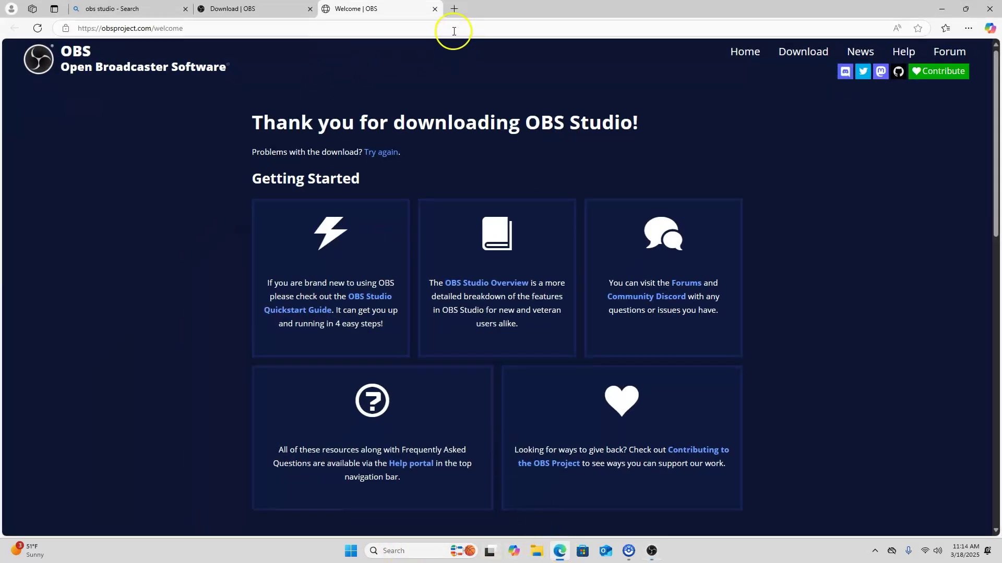
left_click(453, 9)
left_click(401, 26)
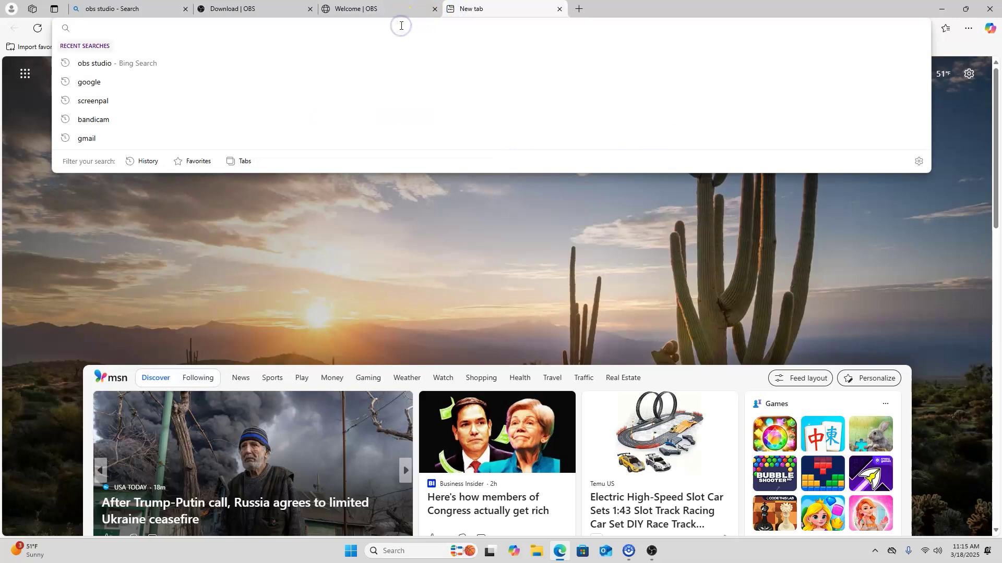
type("eos we")
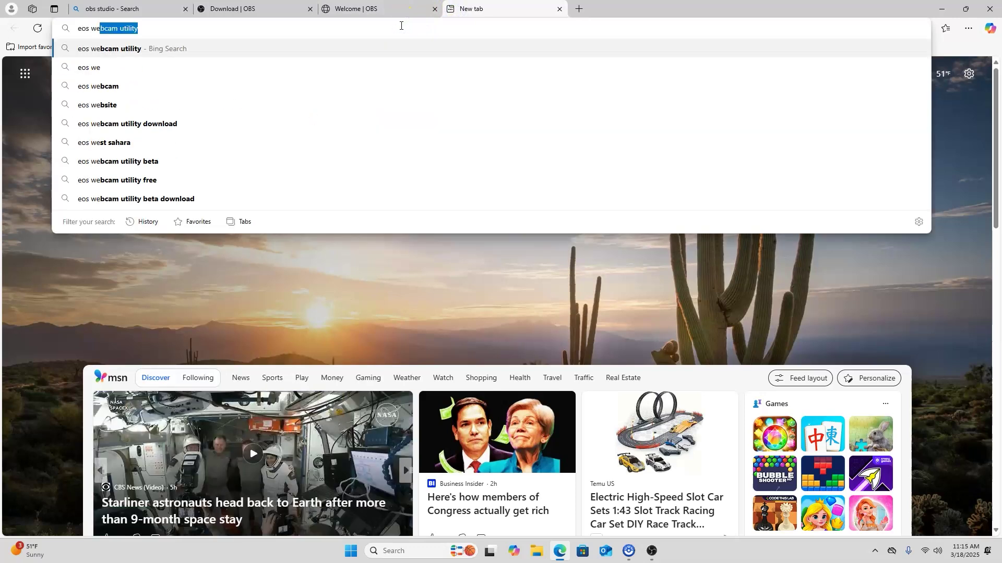
left_click(178, 48)
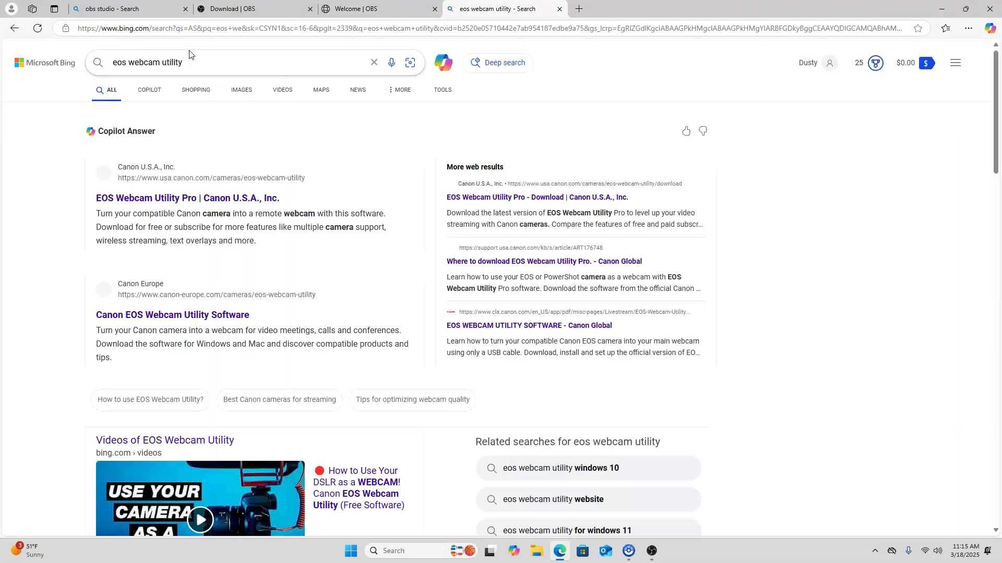
left_click(170, 197)
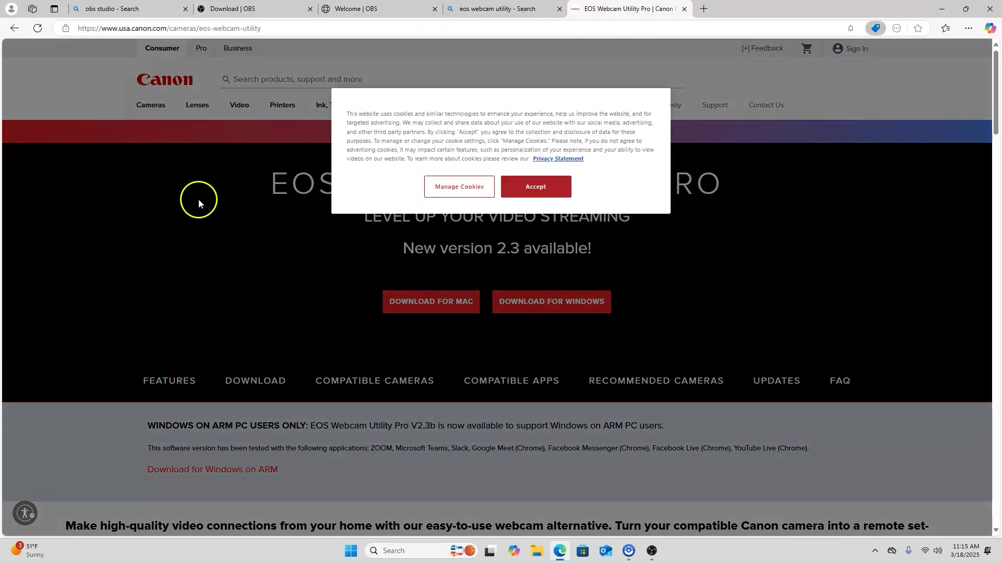
Accept the cookies, dismiss the shopping offer, and start the Windows download
left_click(534, 186)
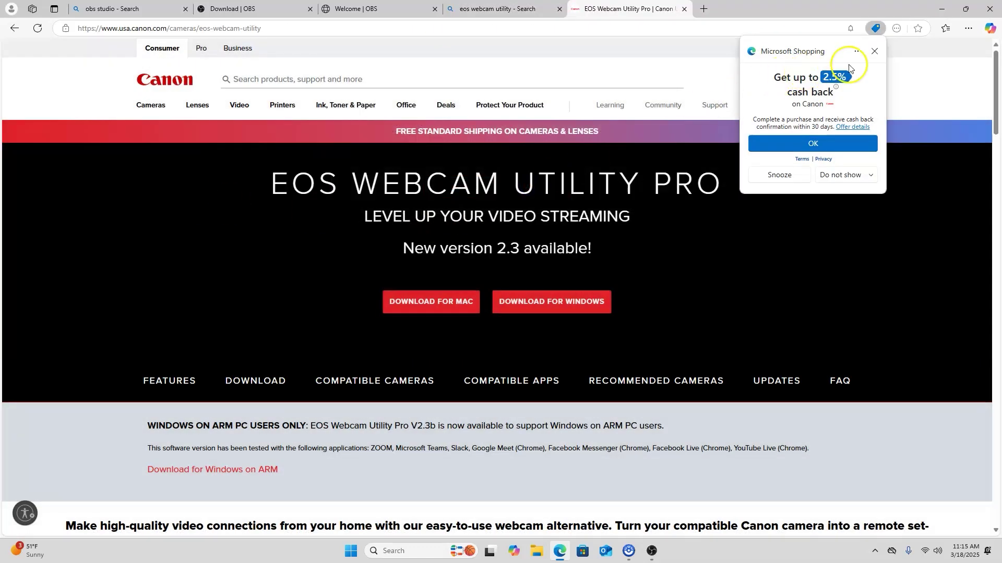
left_click(874, 51)
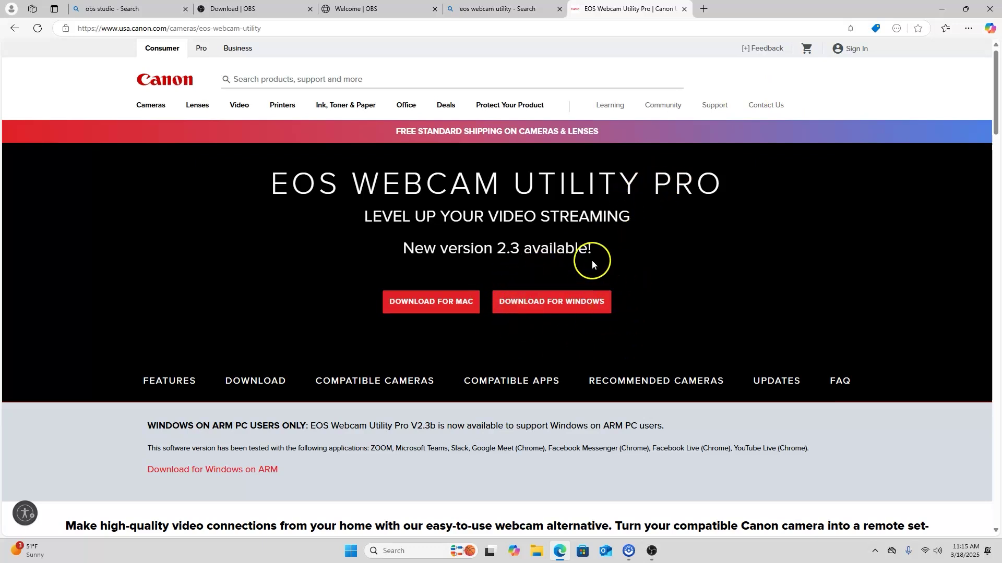
left_click(554, 304)
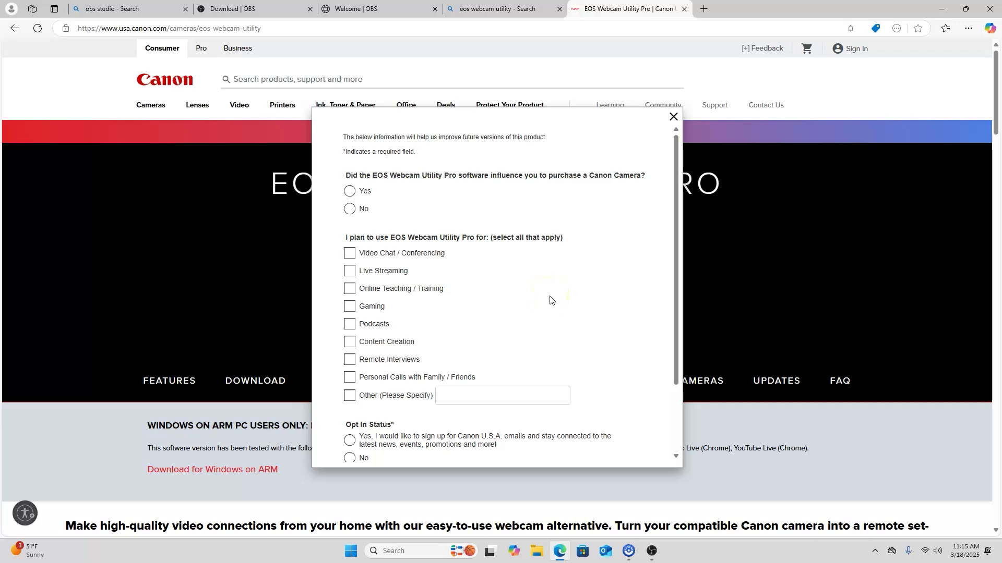
Submit Canon's survey answering No, Live Streaming use, and declining the e-mail opt-in
left_click(349, 209)
left_click(349, 254)
left_click(349, 271)
scroll(350, 274, "down", 3)
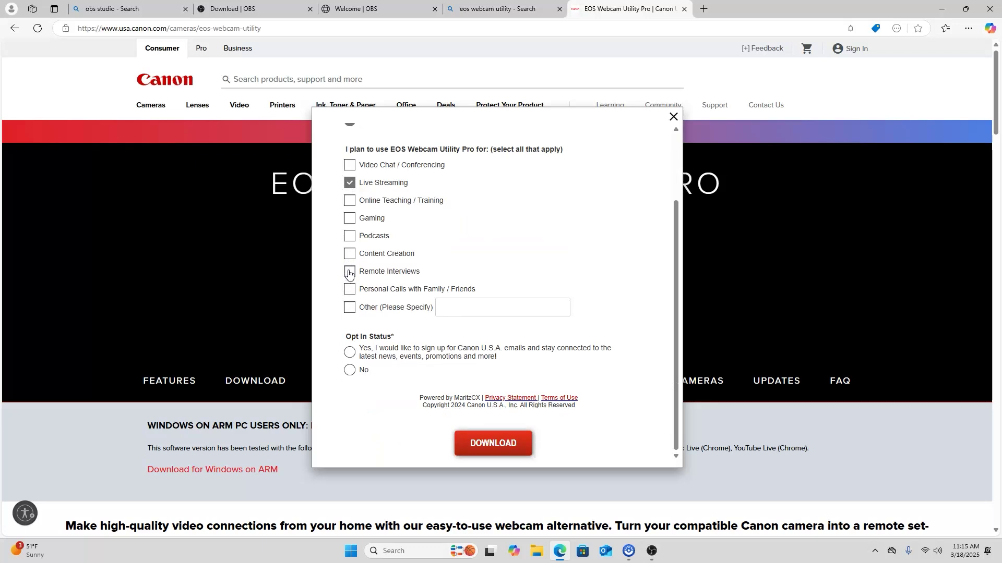
scroll(350, 255, "down", 2)
left_click(349, 370)
left_click(486, 450)
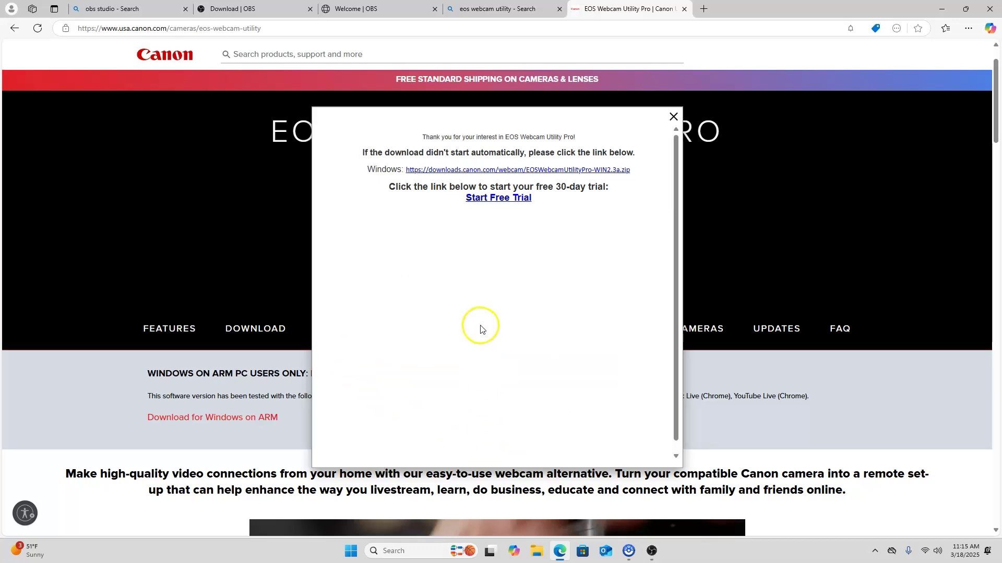
Download EOSWebcamUtilityPro-WIN2.3a.zip and open its setup past the language choice
left_click(501, 172)
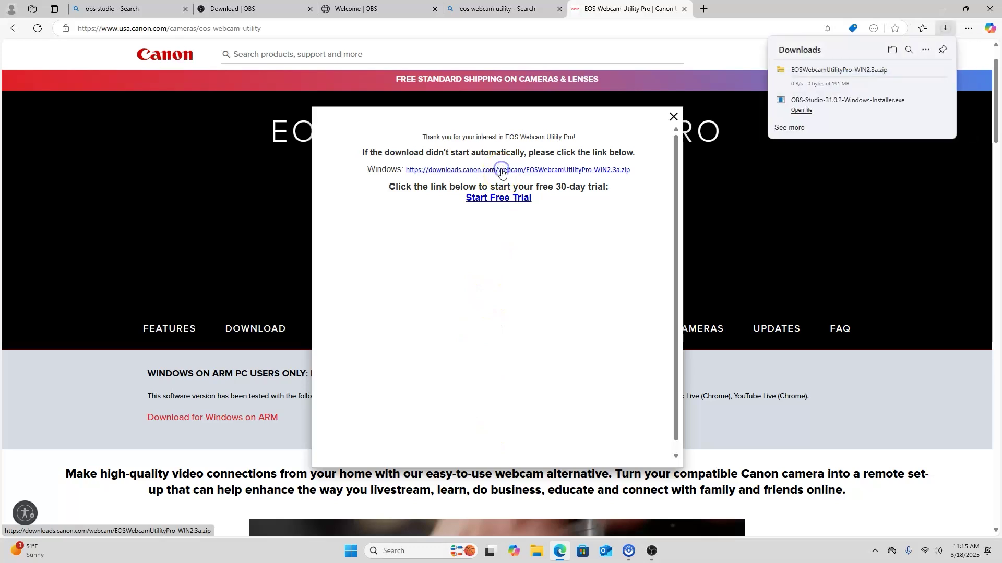
left_click(863, 75)
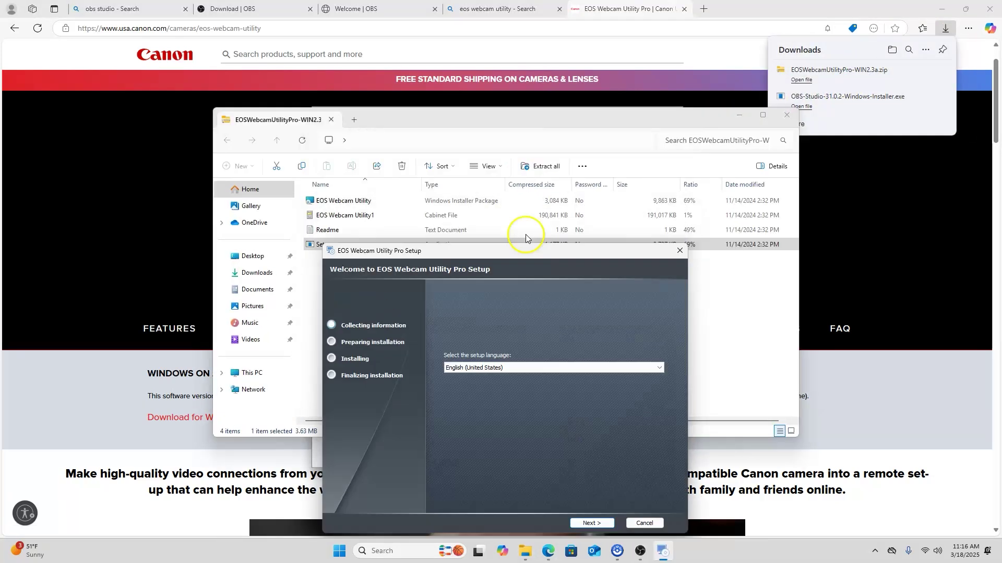
left_click_drag(528, 249, 520, 172)
left_click(515, 278)
left_click(599, 440)
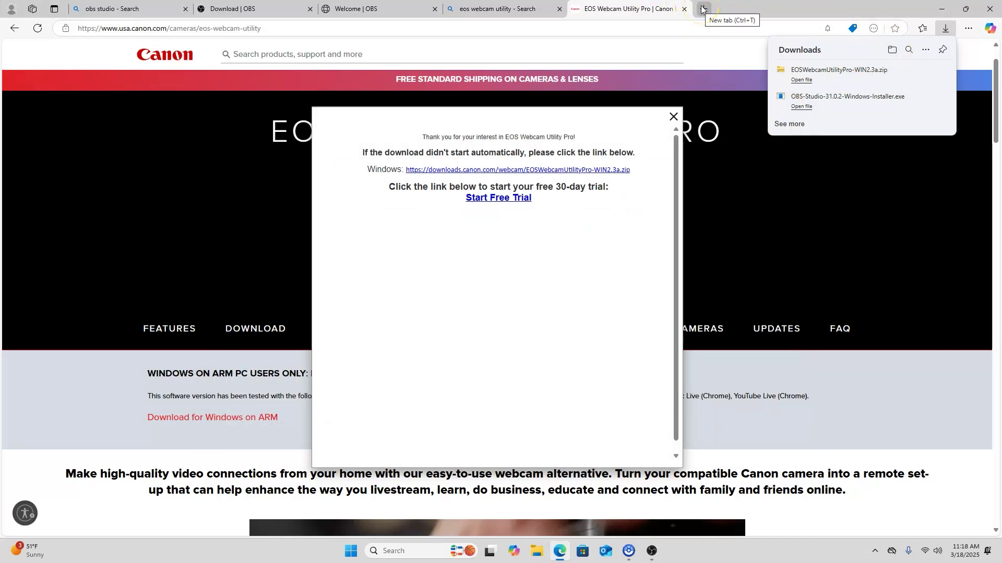
In a new tab, search Bing for 'stream deck' software
left_click(702, 9)
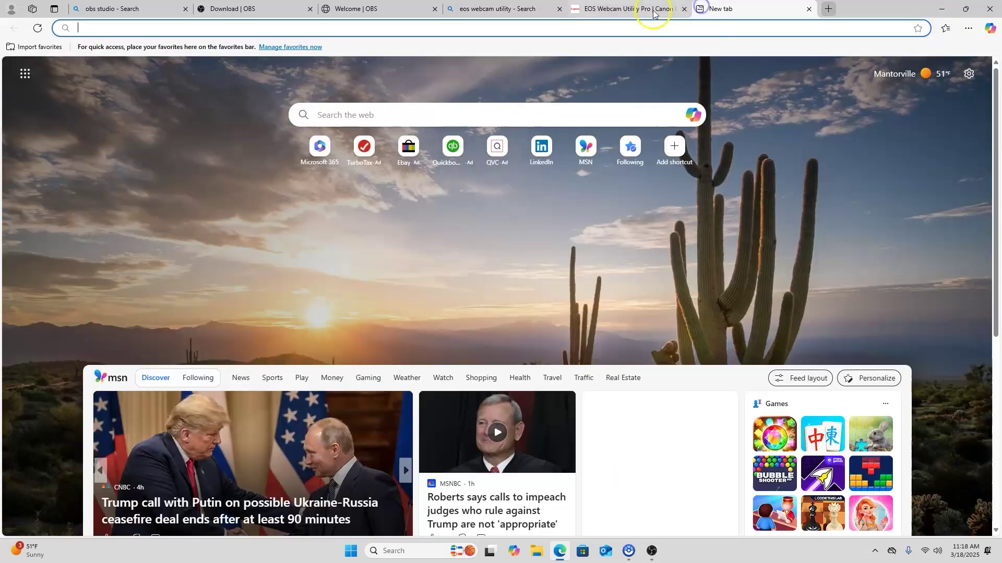
left_click(568, 23)
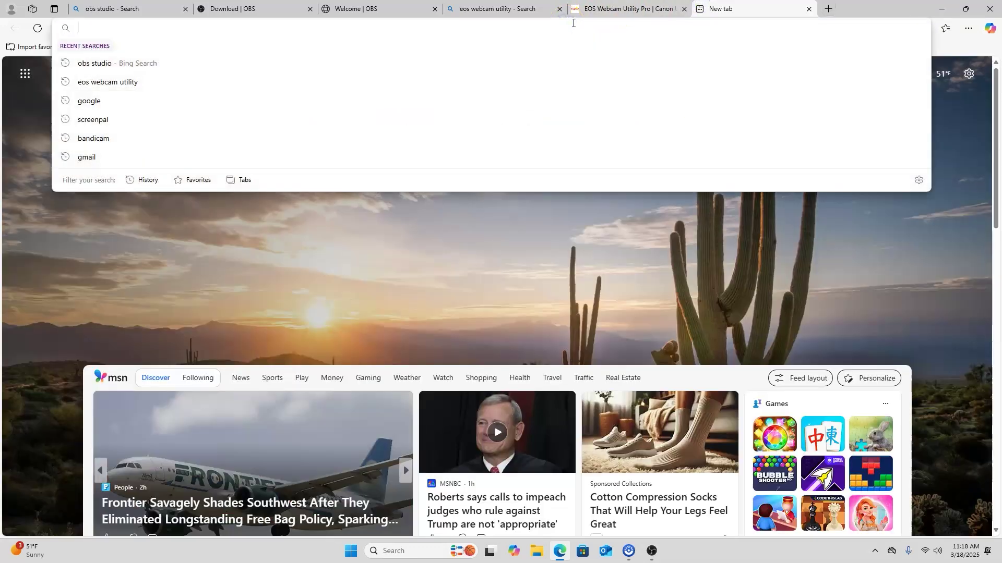
type("sn")
key("BackSpace")
type("tream deck")
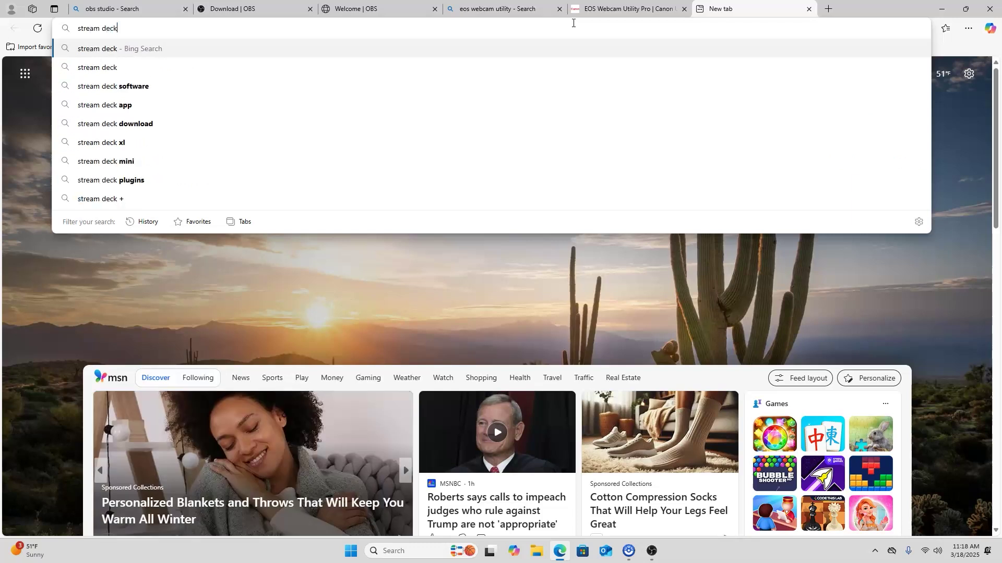
left_click(215, 85)
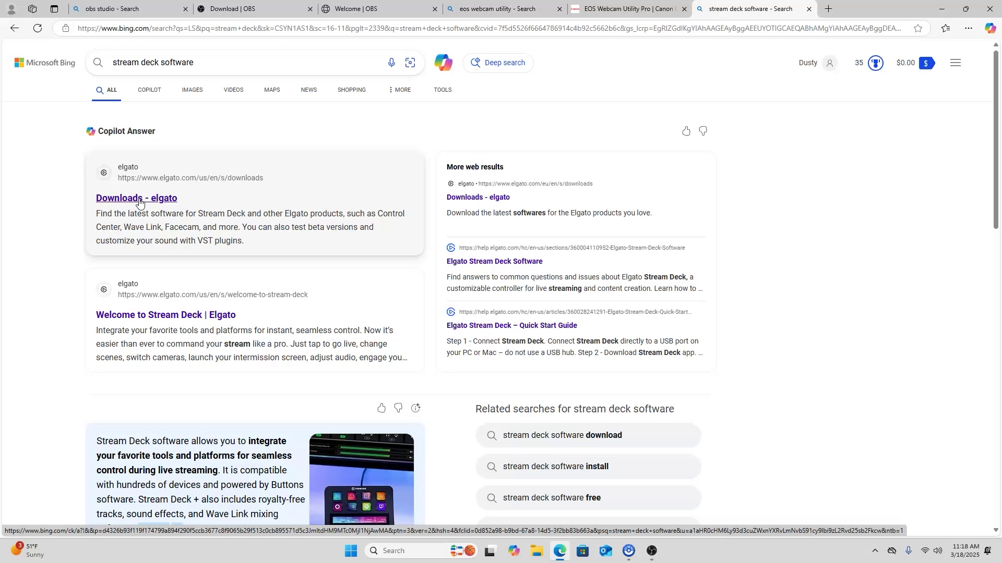
Open Elgato's Downloads page and download the Stream Deck 6.8.1 Windows installer
left_click(139, 202)
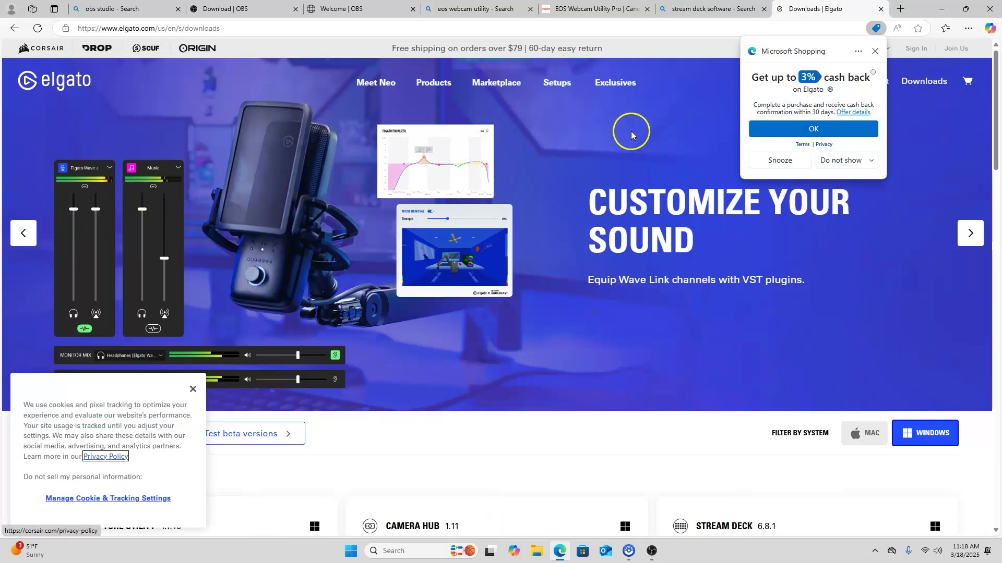
left_click(875, 51)
scroll(618, 171, "down", 5)
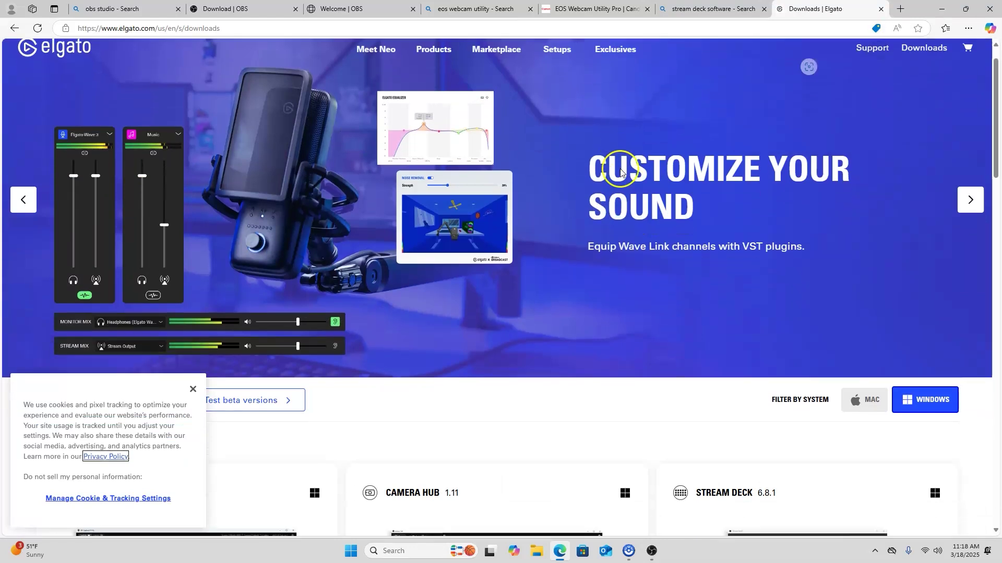
scroll(619, 172, "down", 1)
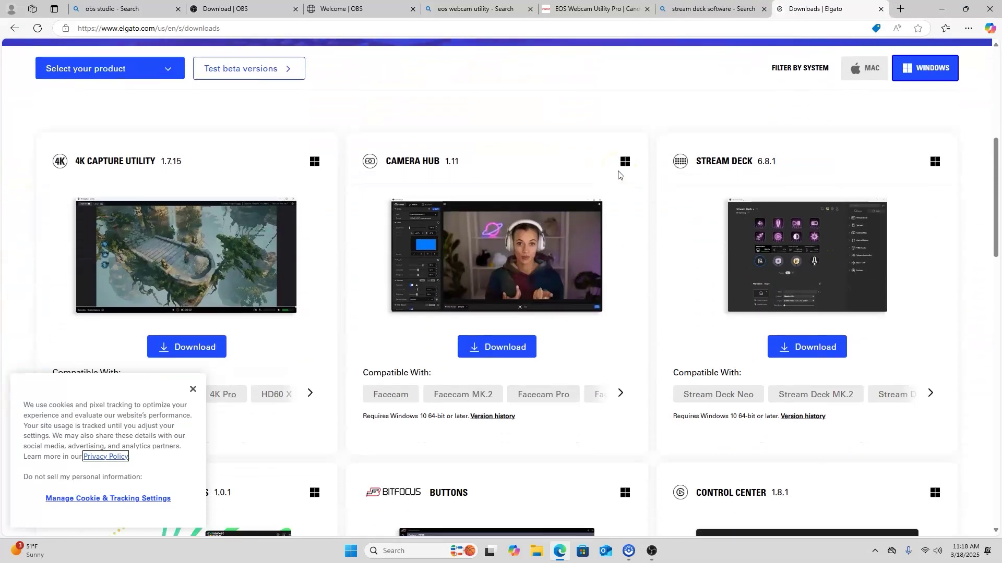
scroll(626, 176, "down", 1)
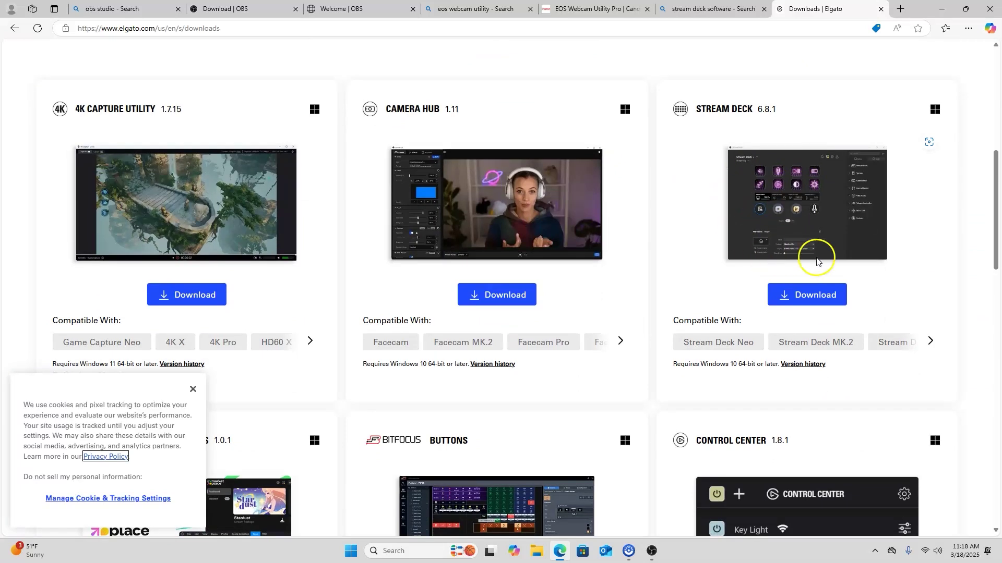
left_click(803, 294)
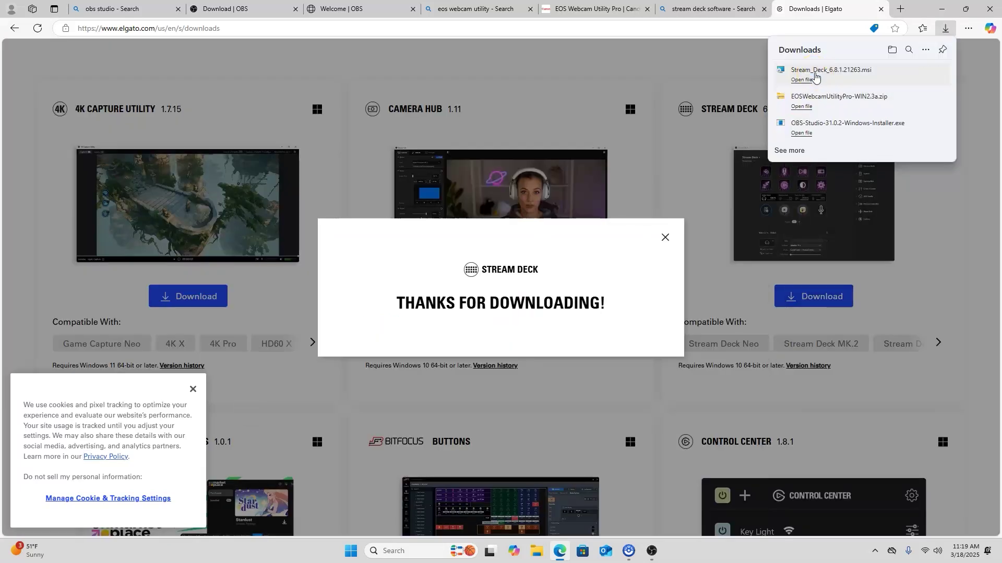
Run Stream_Deck_6.8.1.21263.msi, accept the licence, keep the default folder, and install
left_click(802, 79)
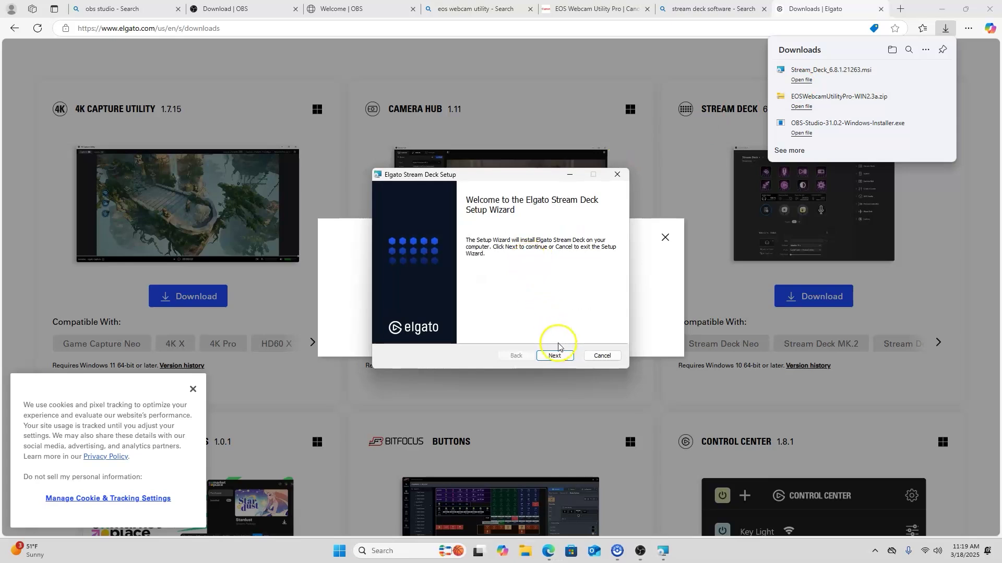
left_click(558, 355)
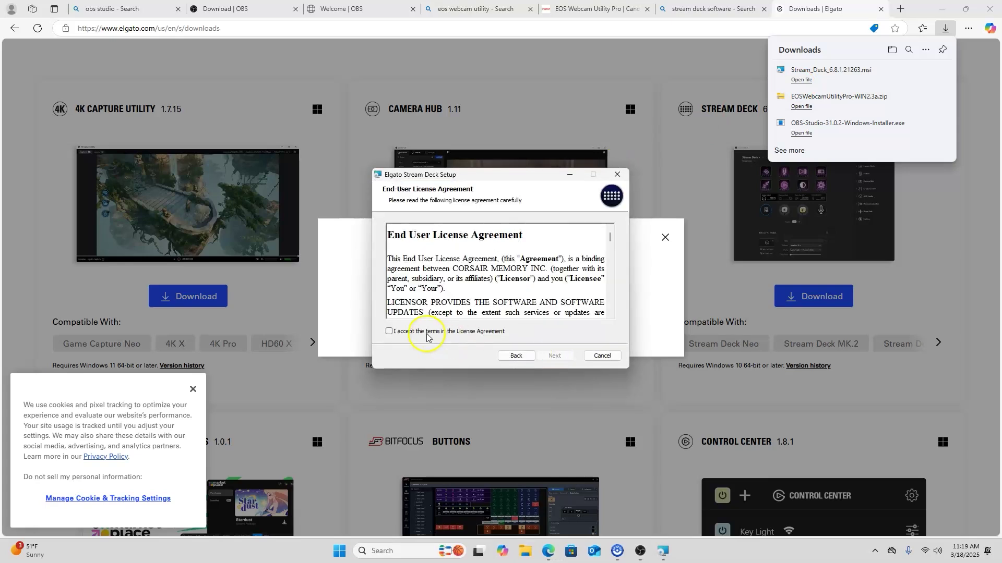
left_click(388, 331)
left_click(552, 356)
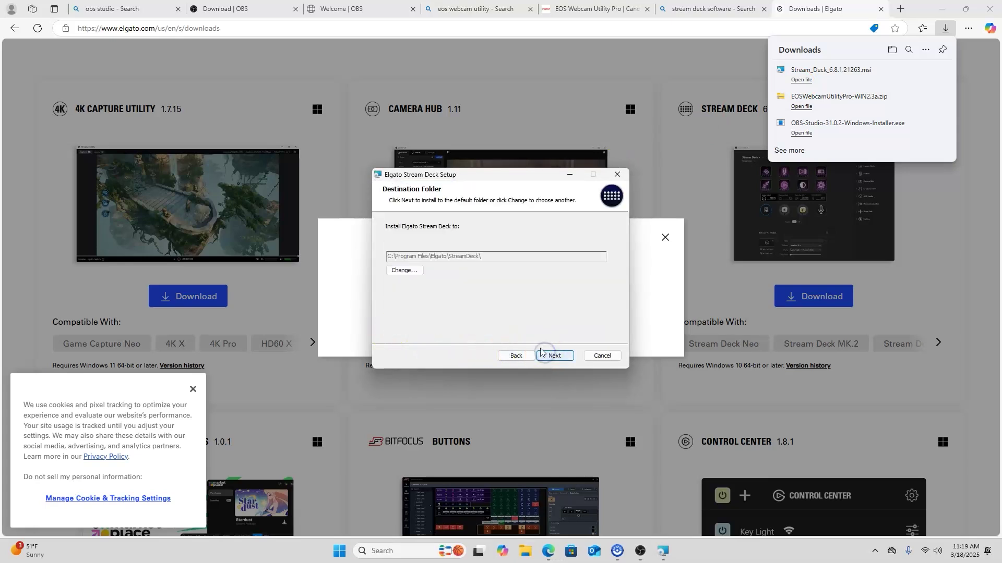
left_click(559, 356)
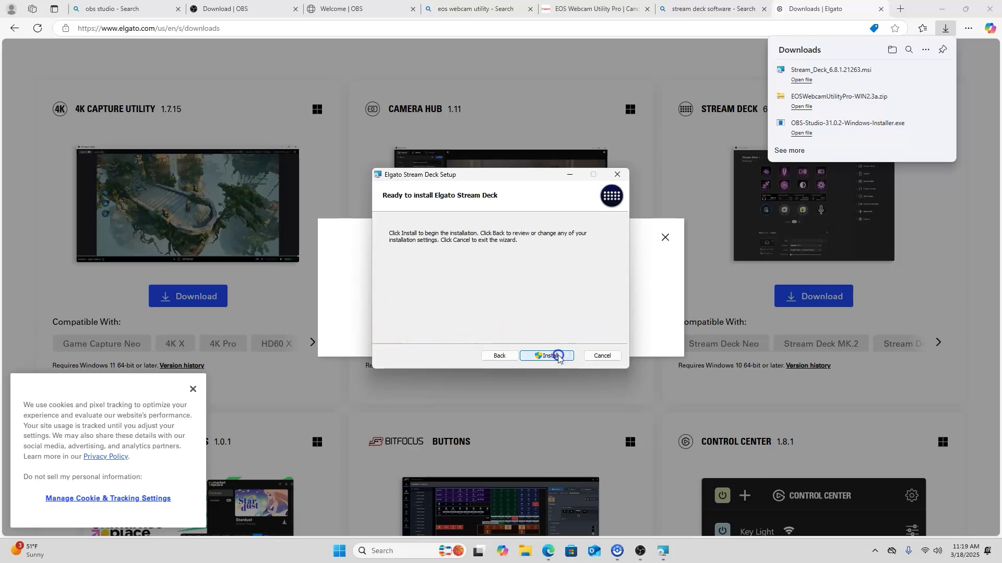
left_click(555, 355)
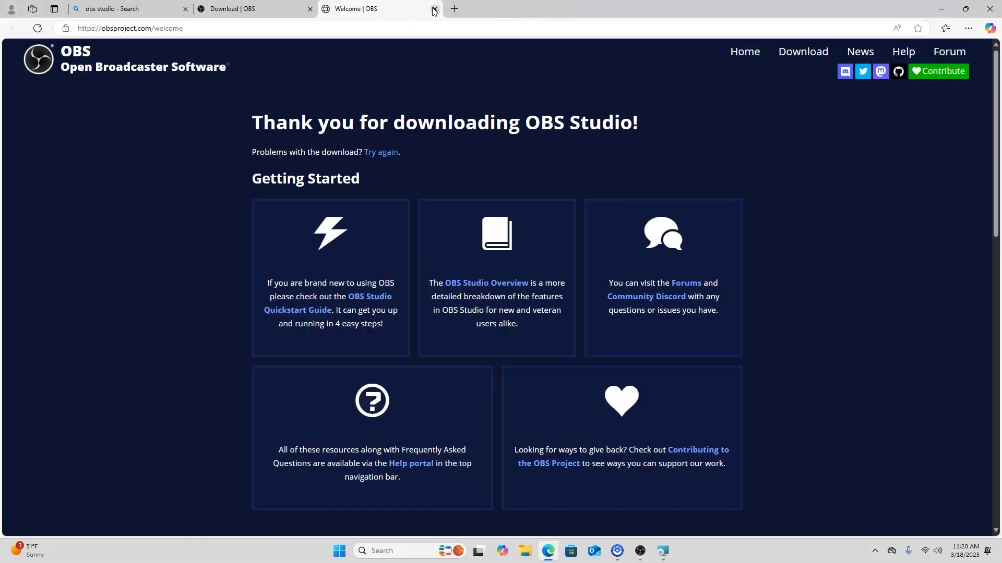
Close both OBS tabs, minimize Edge, finish Stream Deck setup, and select the EOS Webcam shortcut
left_click(434, 10)
left_click(310, 9)
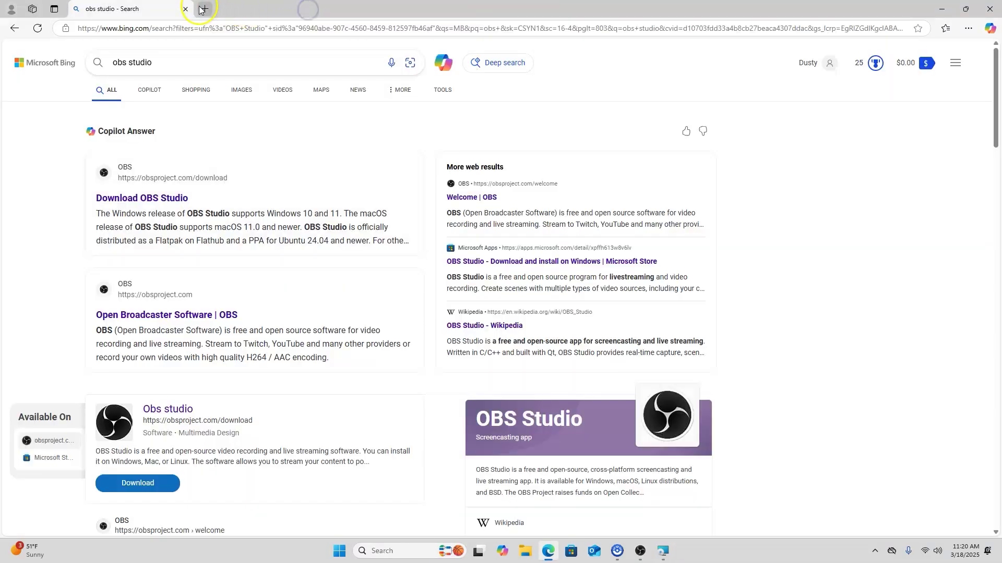
left_click(928, 13)
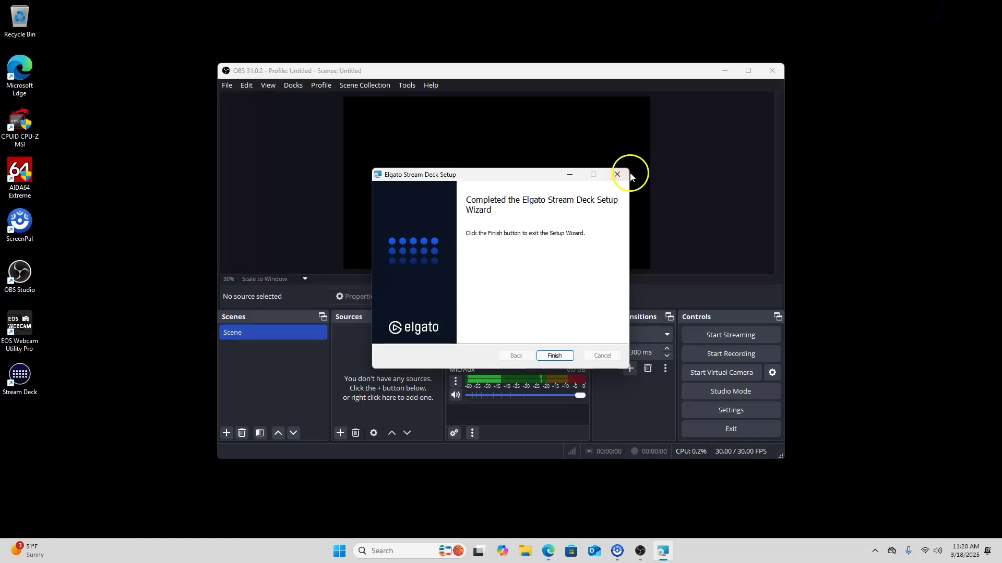
left_click(561, 358)
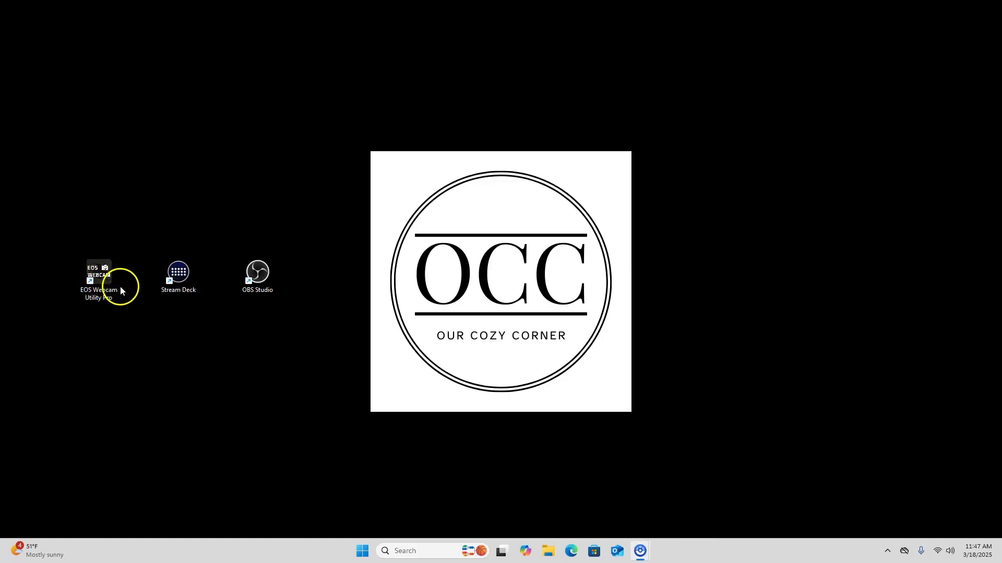
left_click(105, 275)
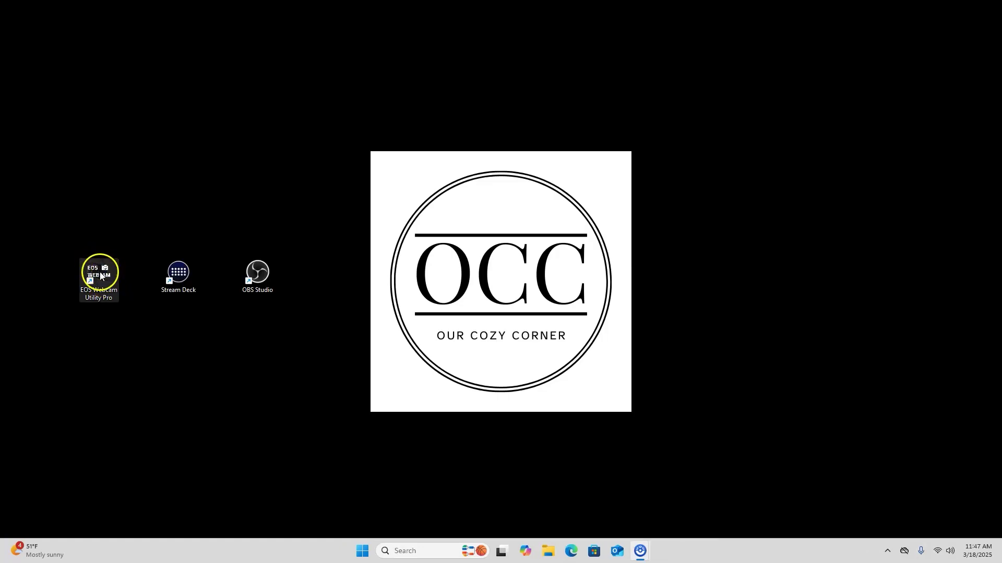
Launch EOS Webcam Utility Pro from its desktop shortcut to show the Canon EOS 90D feed
double_click(99, 273)
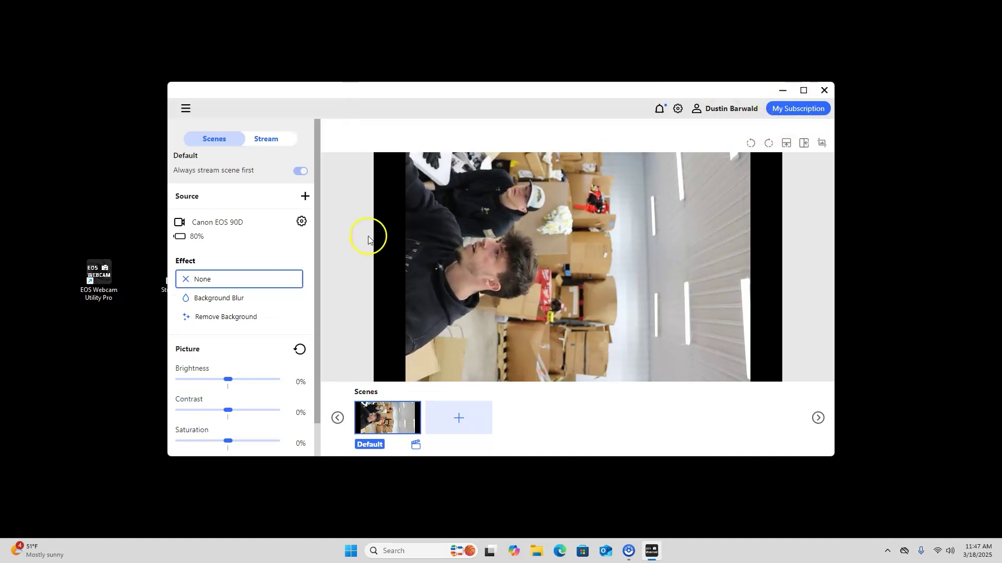
Open EOS Webcam Utility Pro settings to review Video, then return to the scenes view
left_click(677, 108)
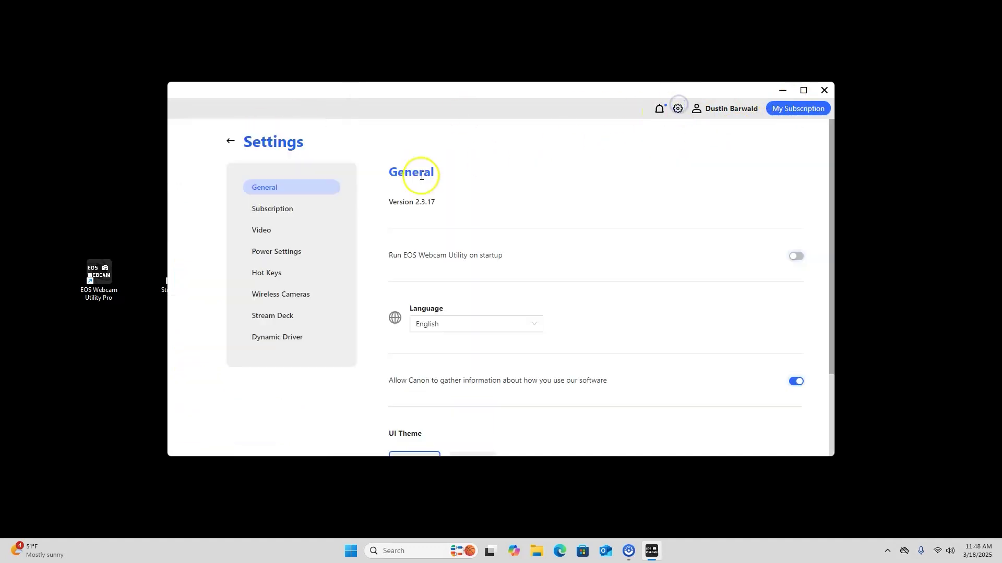
left_click(274, 230)
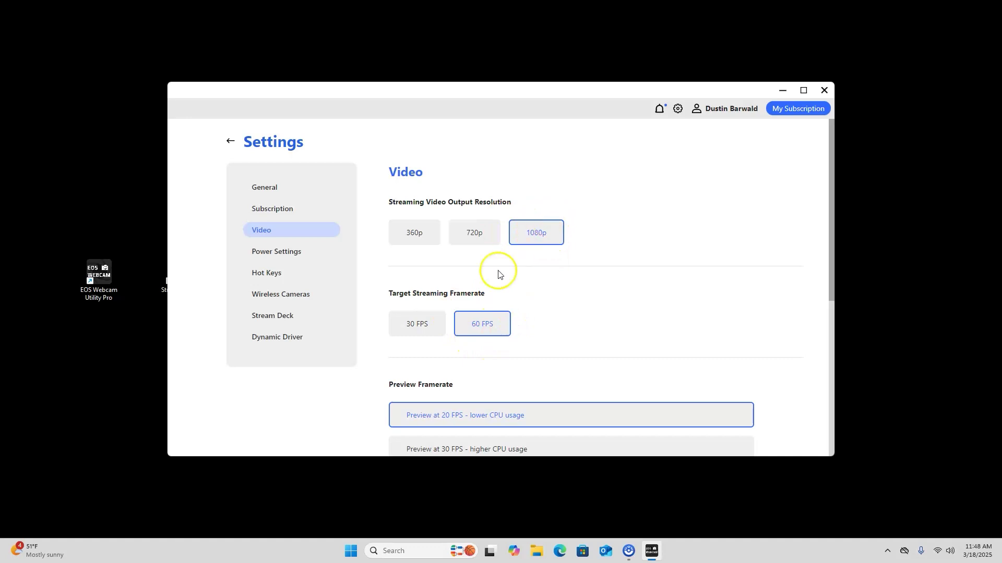
scroll(474, 299, "down", 1)
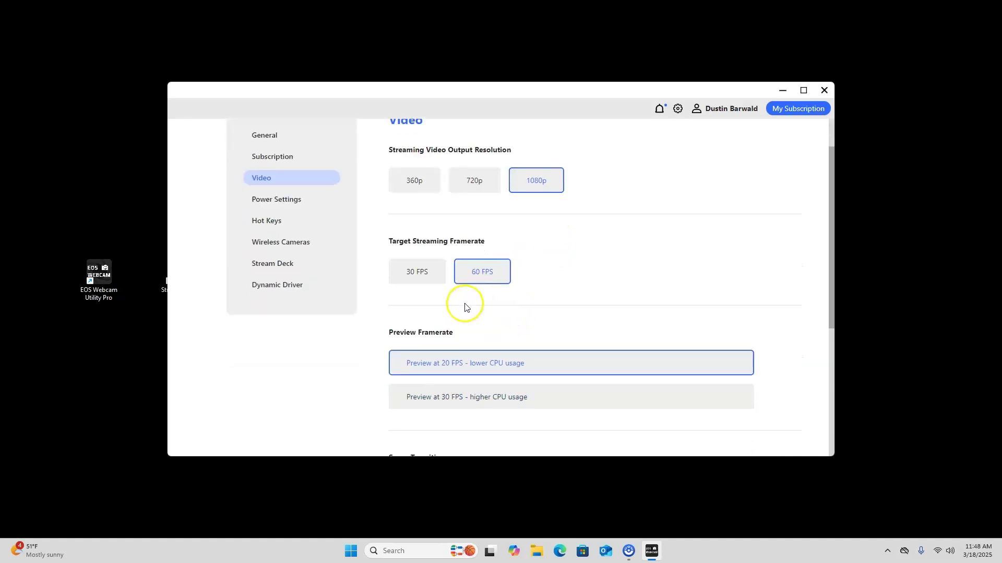
scroll(465, 307, "up", 1)
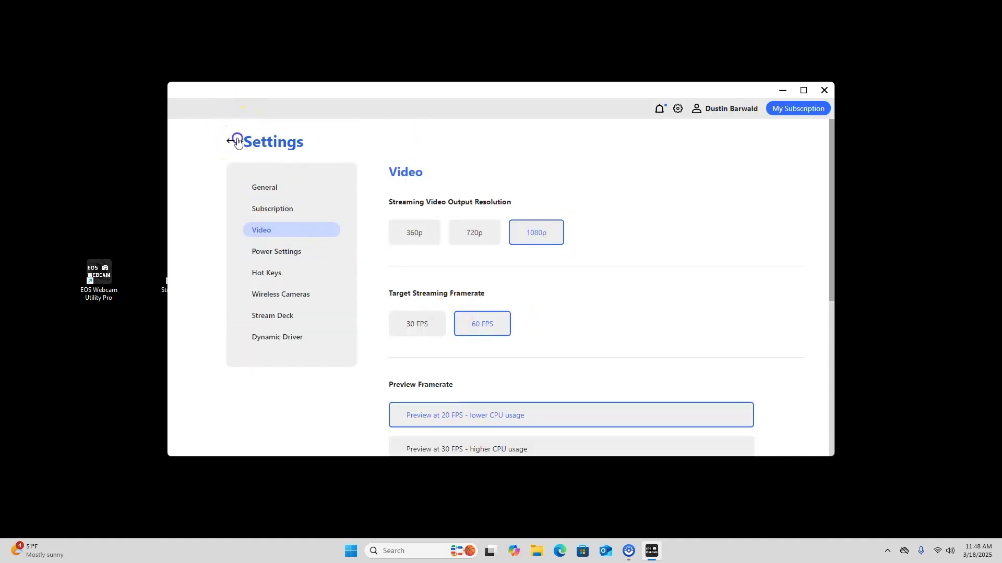
left_click(231, 142)
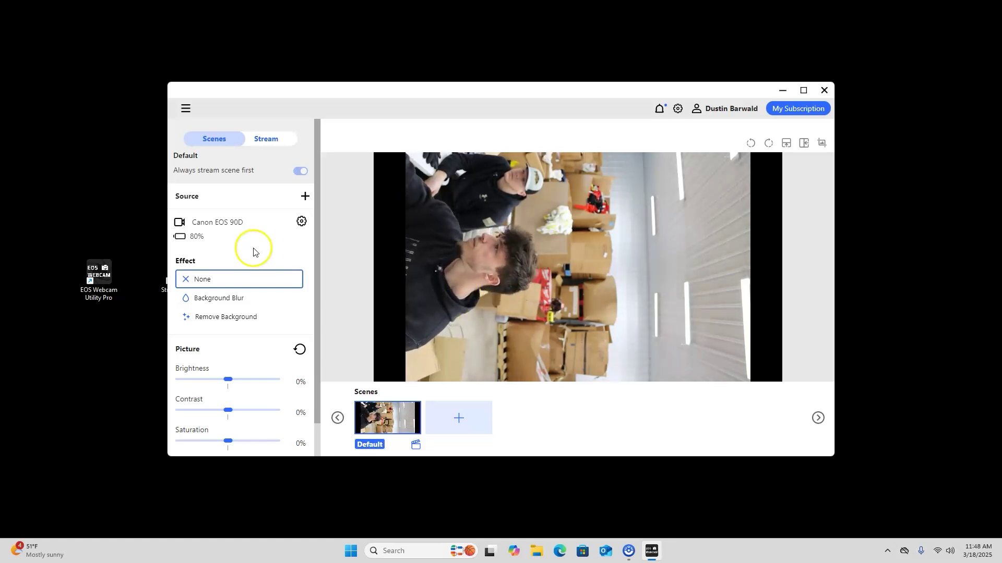
Check Subscription details, then reopen Video settings showing 1080p, 60 FPS and 20 FPS preview
scroll(262, 264, "down", 1)
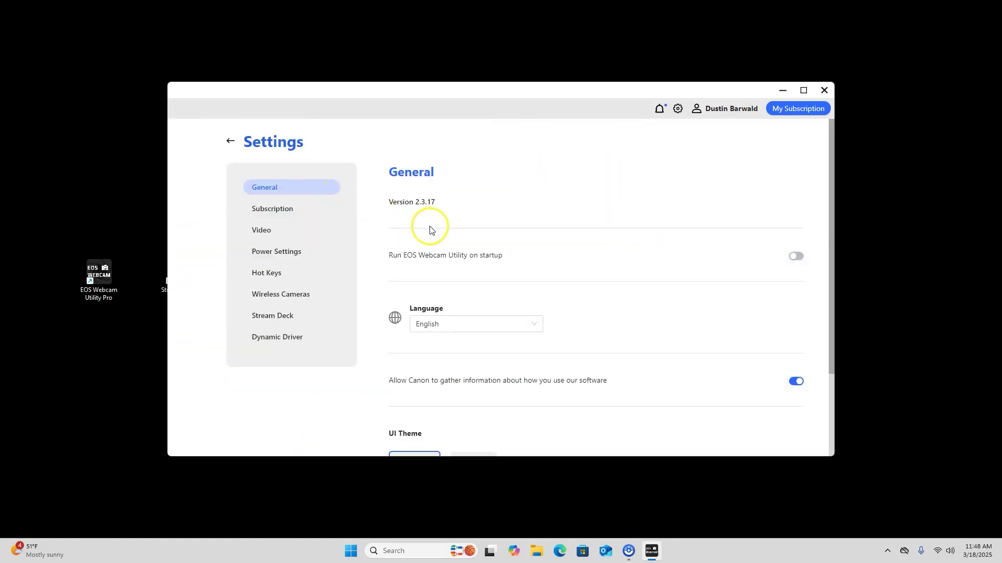
scroll(436, 232, "down", 3)
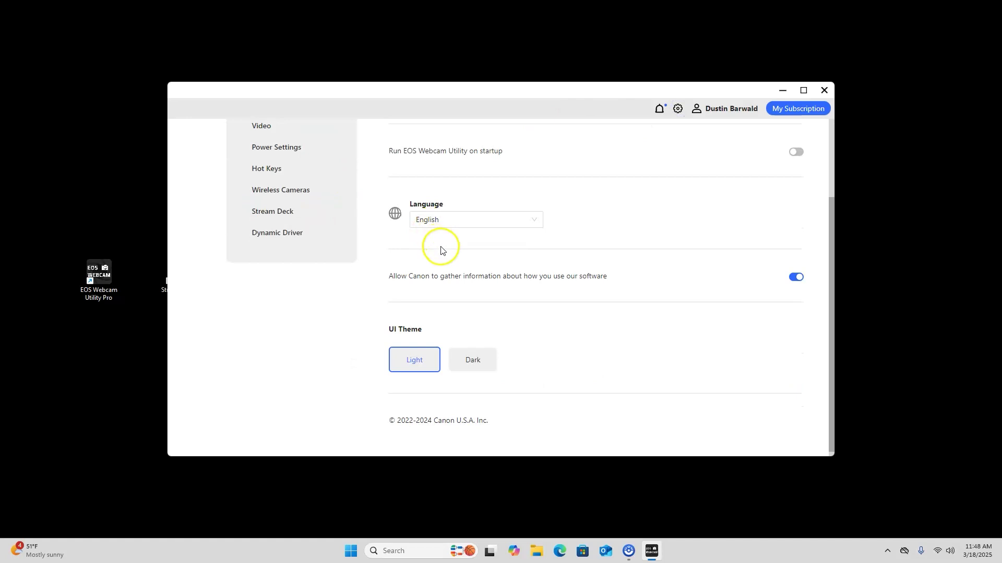
scroll(441, 253, "up", 3)
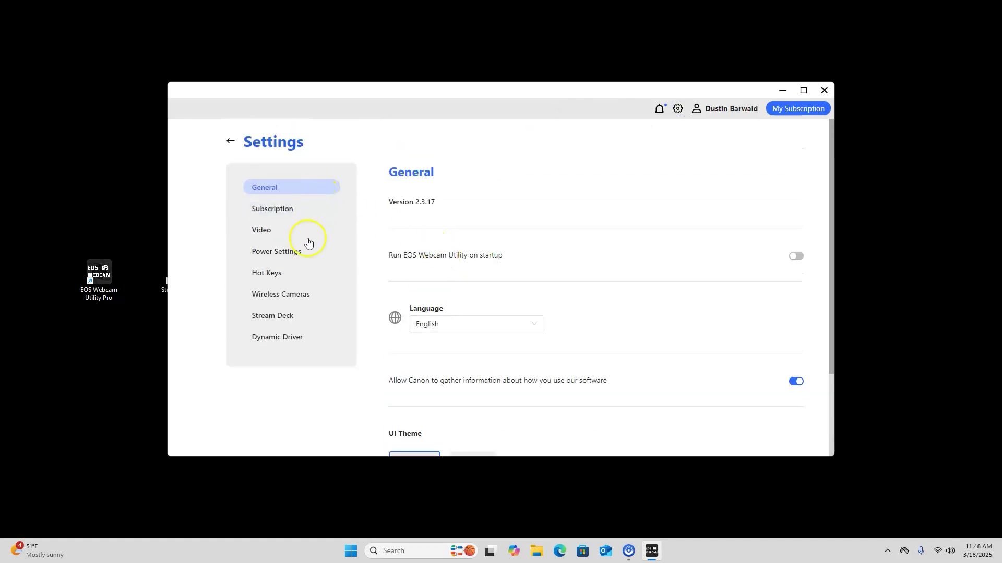
left_click(302, 212)
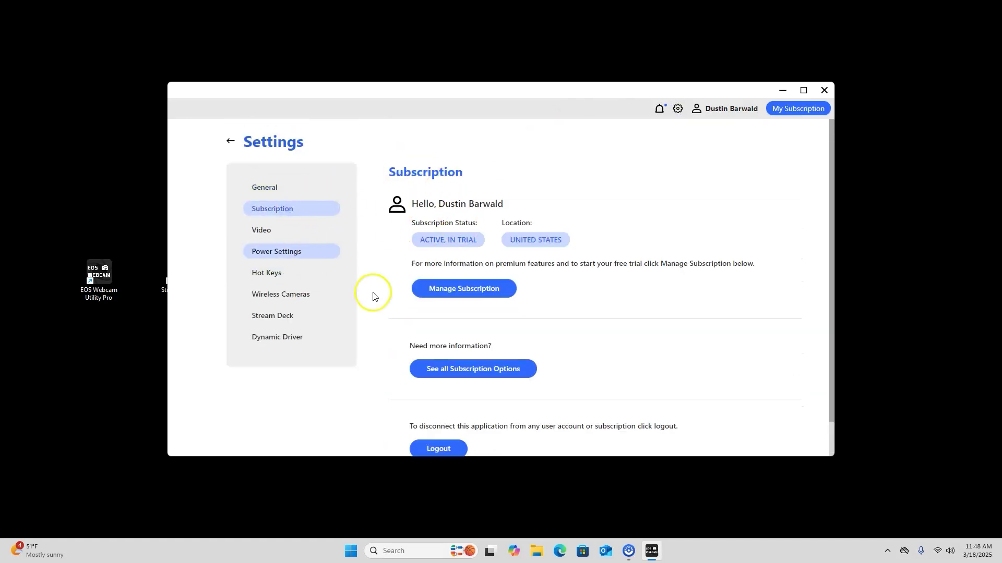
left_click(273, 231)
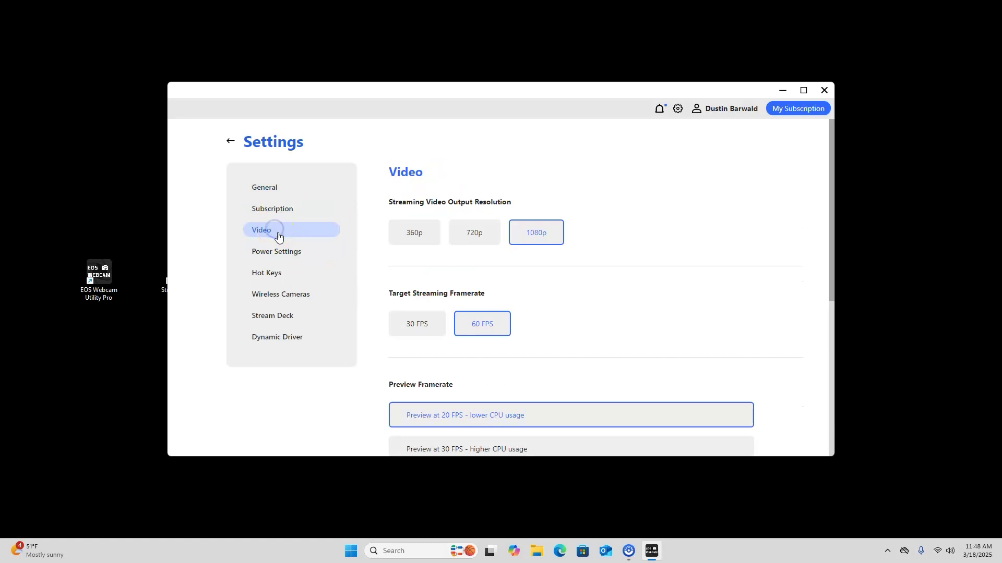
scroll(417, 276, "down", 2)
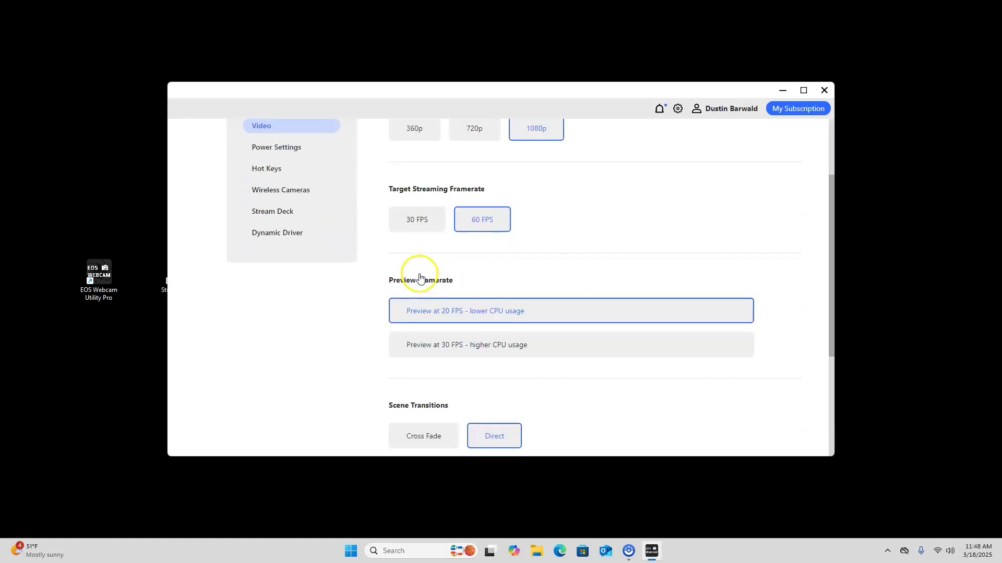
scroll(419, 275, "up", 2)
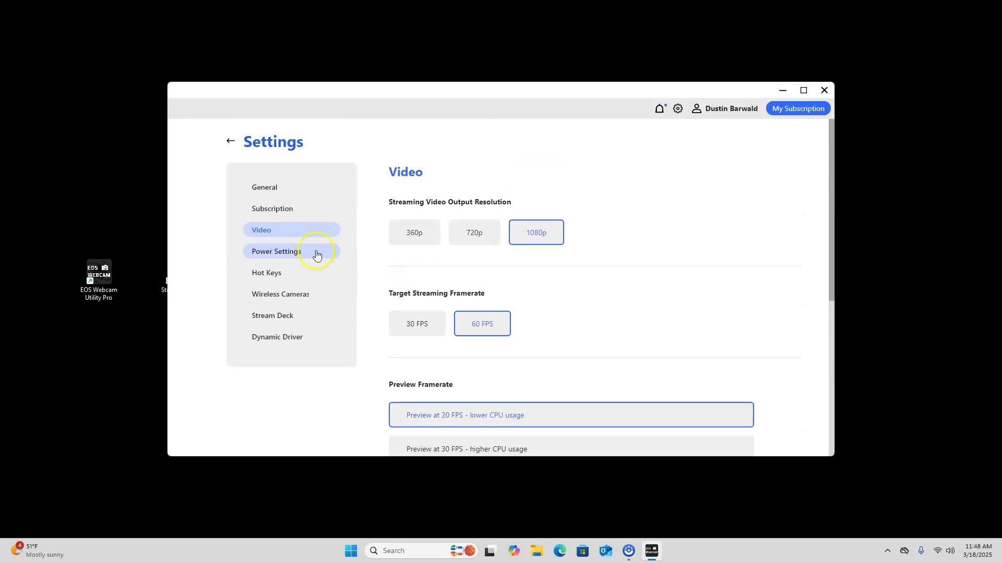
Keep the Power settings' inactivity auto-close at Never
left_click(305, 255)
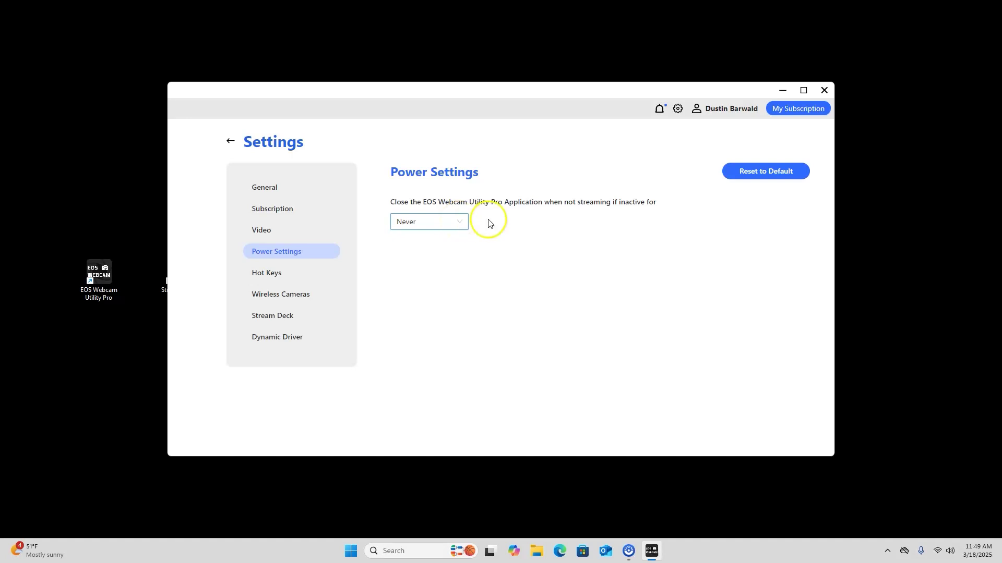
left_click(459, 224)
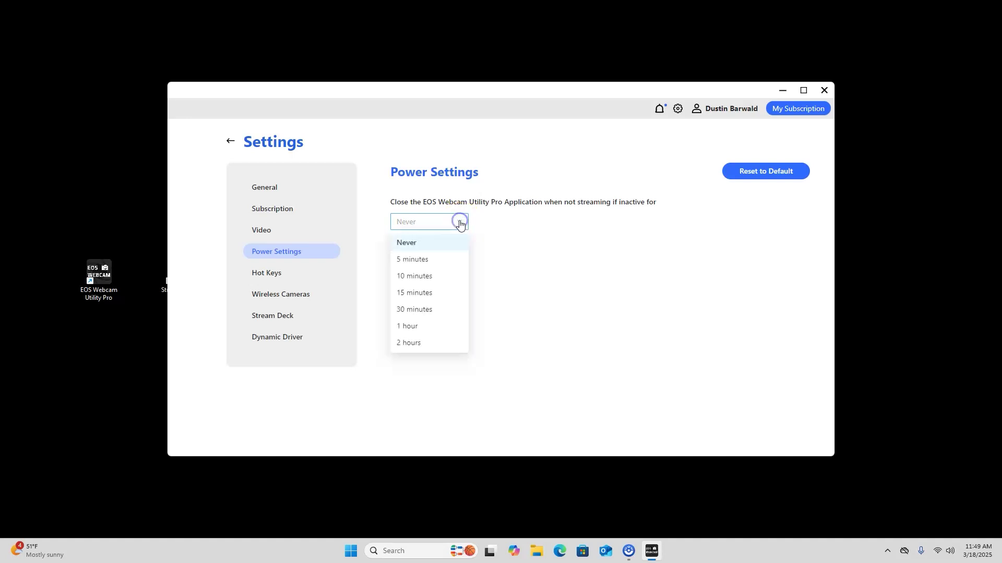
left_click(427, 243)
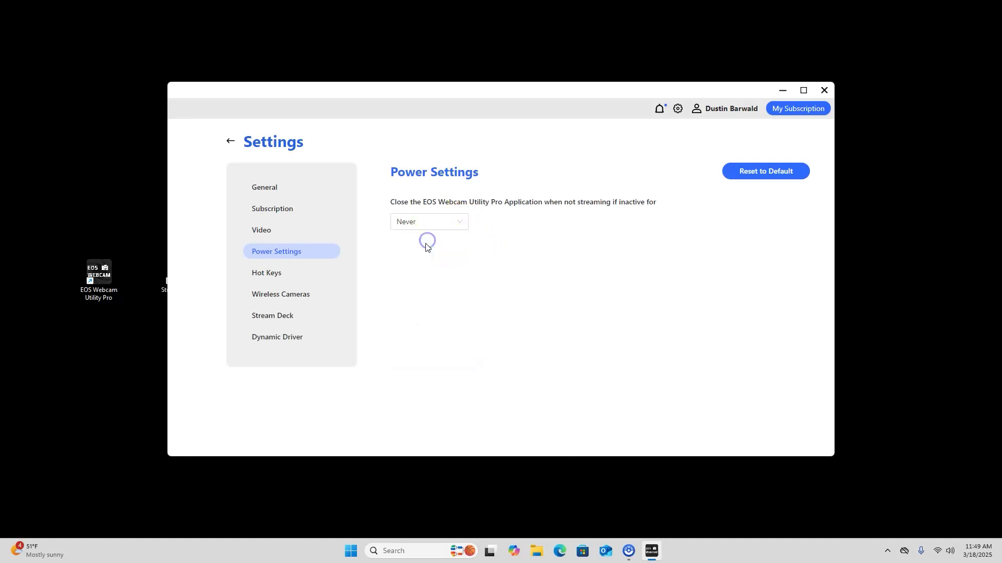
Review hot key, wireless pairing, Stream Deck and Dynamic Driver settings, then return to Video settings
left_click(282, 274)
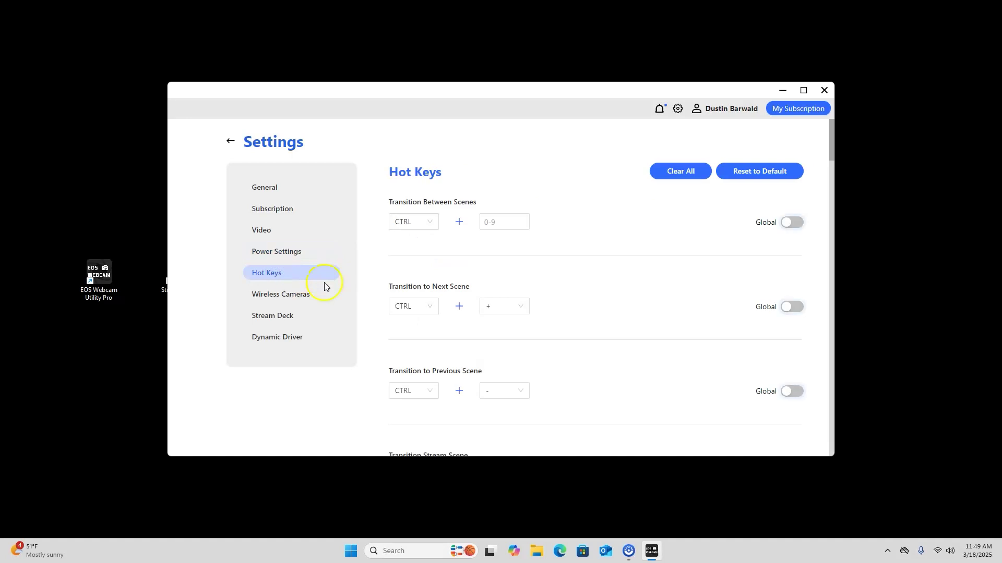
left_click(283, 296)
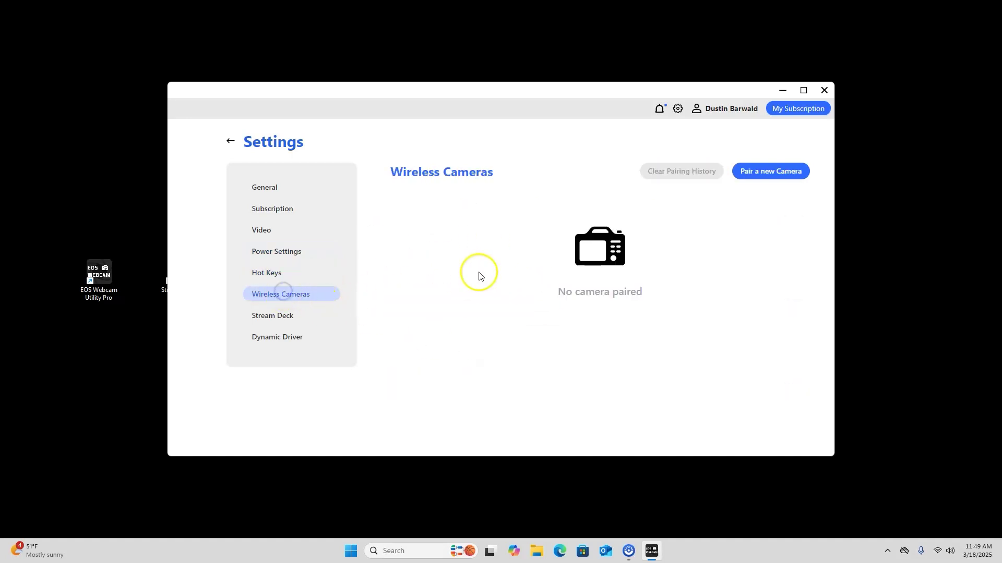
left_click(291, 315)
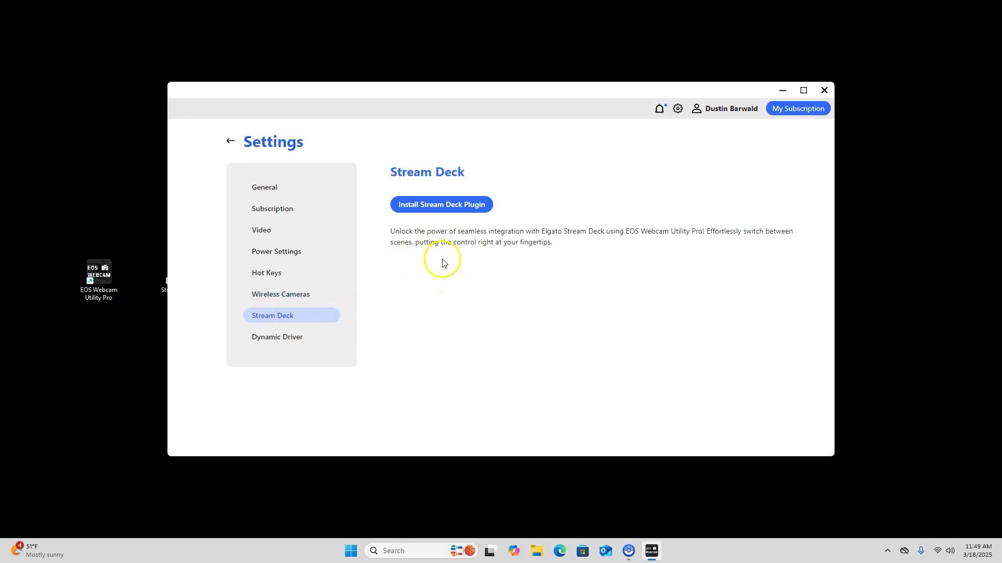
left_click(296, 339)
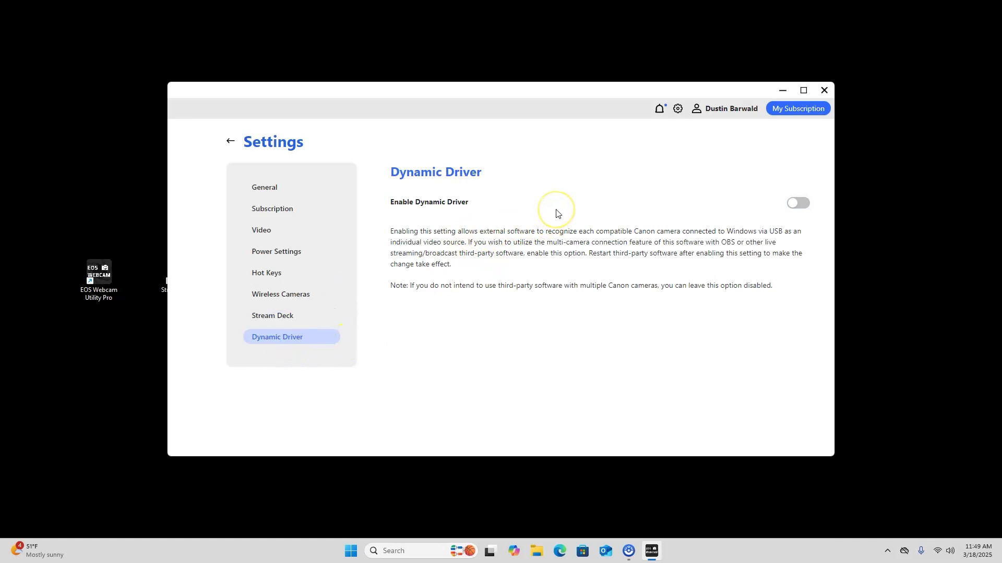
left_click(298, 227)
scroll(459, 209, "down", 5)
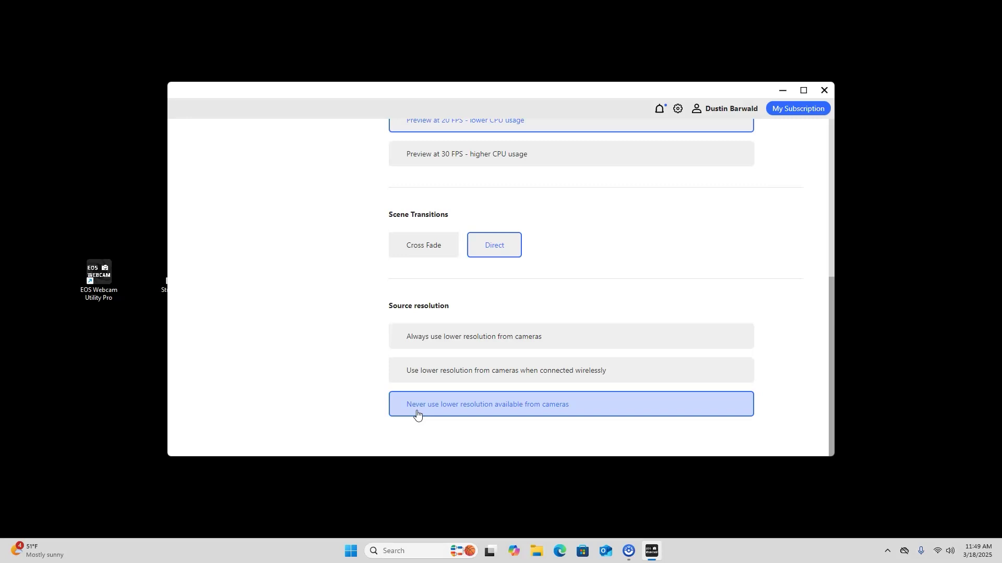
scroll(417, 414, "up", 2)
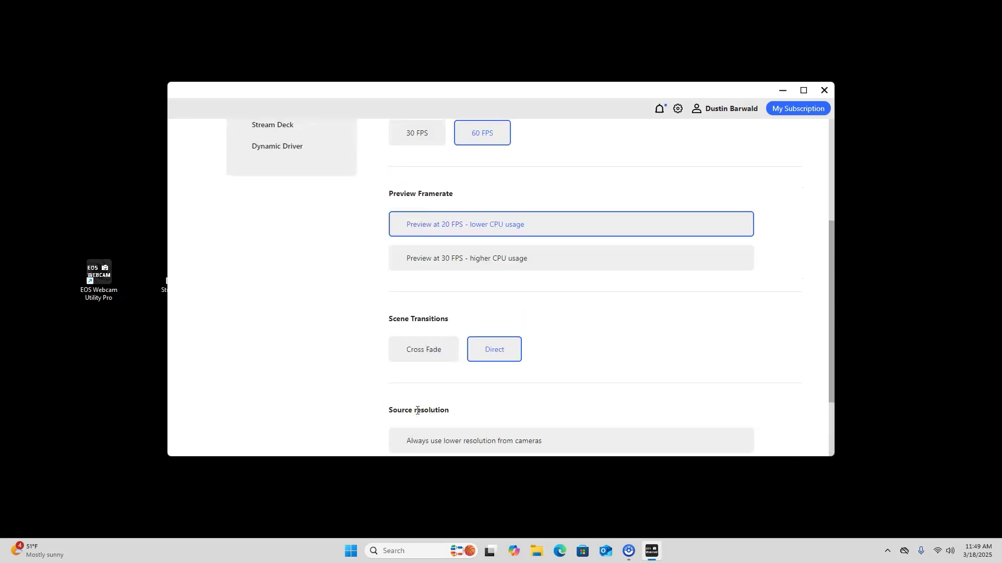
scroll(417, 411, "up", 4)
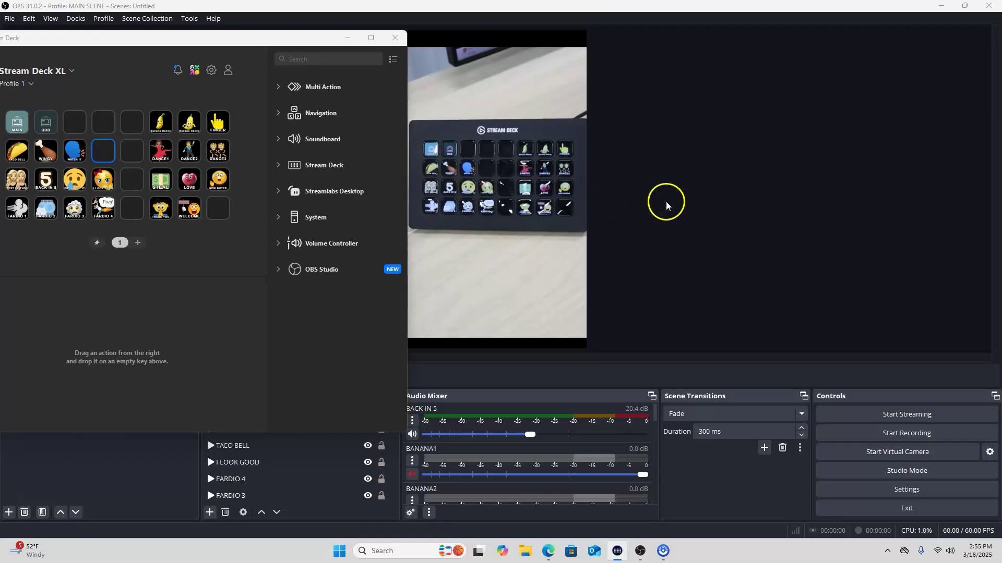
Bring the Stream Deck window back up and move it fully onto the screen
left_click(697, 207)
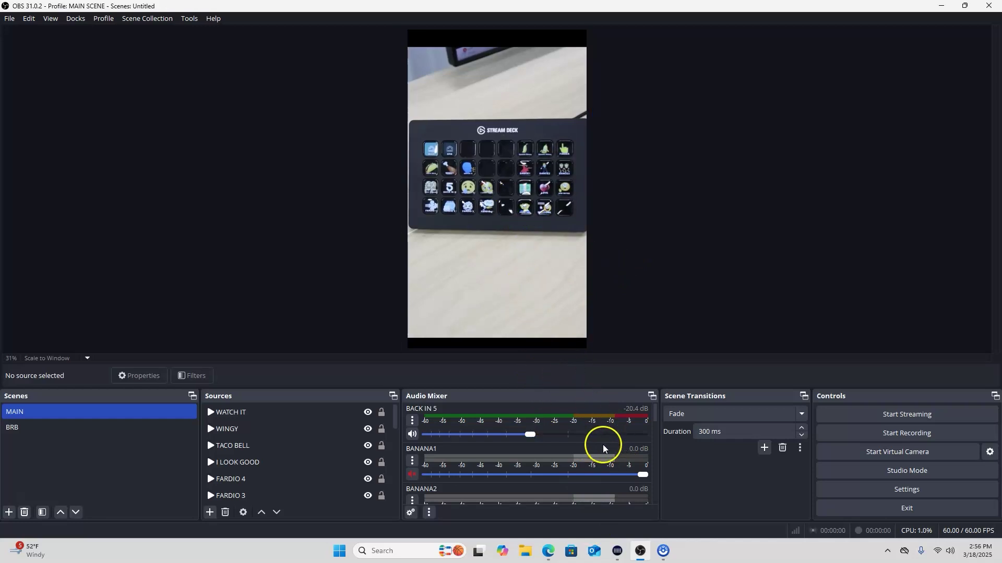
mouse_move(618, 553)
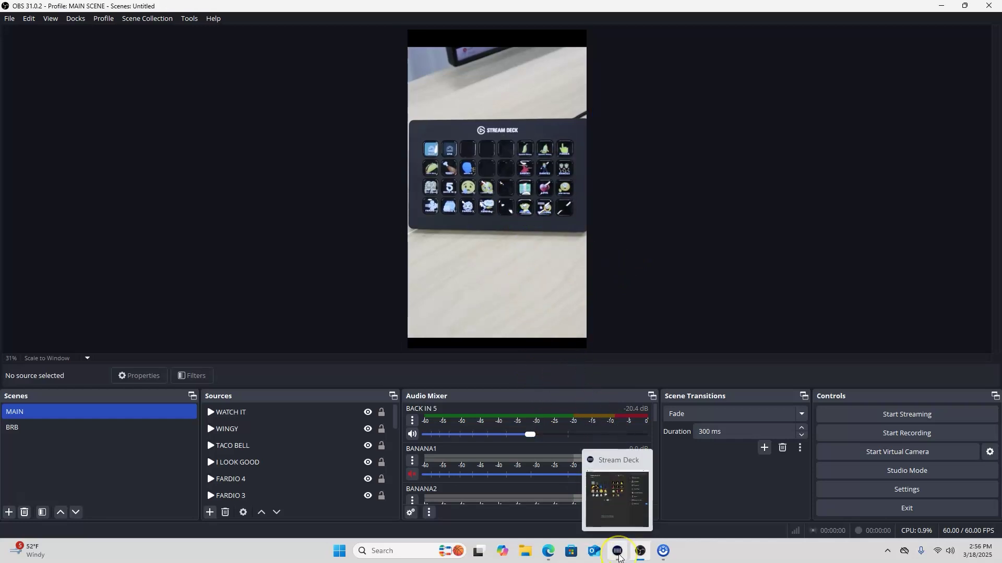
left_click(618, 553)
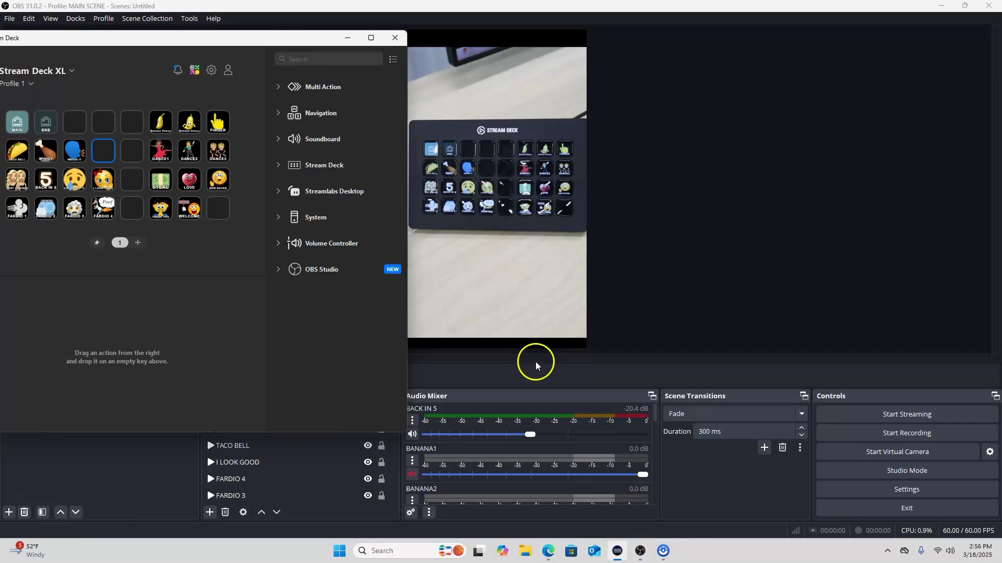
left_click_drag(246, 36, 384, 70)
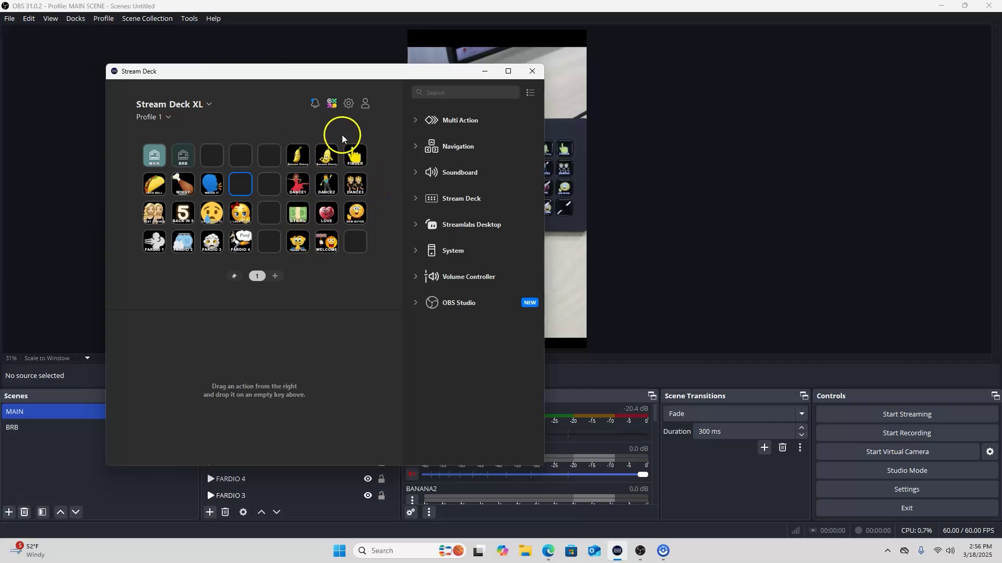
Show the Preferences' Plugins page listing OBS Studio and Volume Controller, then browse the Marketplace
left_click(348, 105)
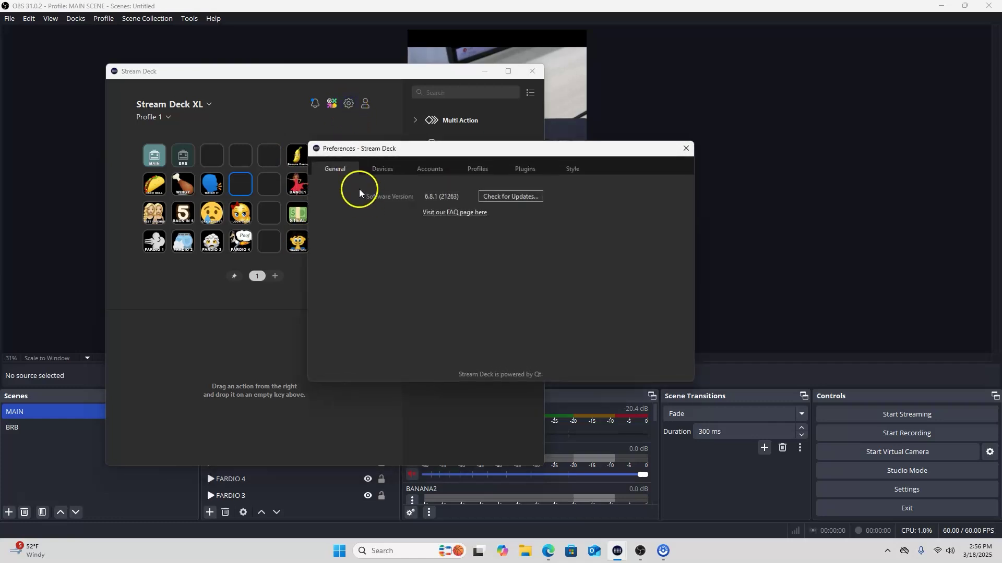
left_click(531, 171)
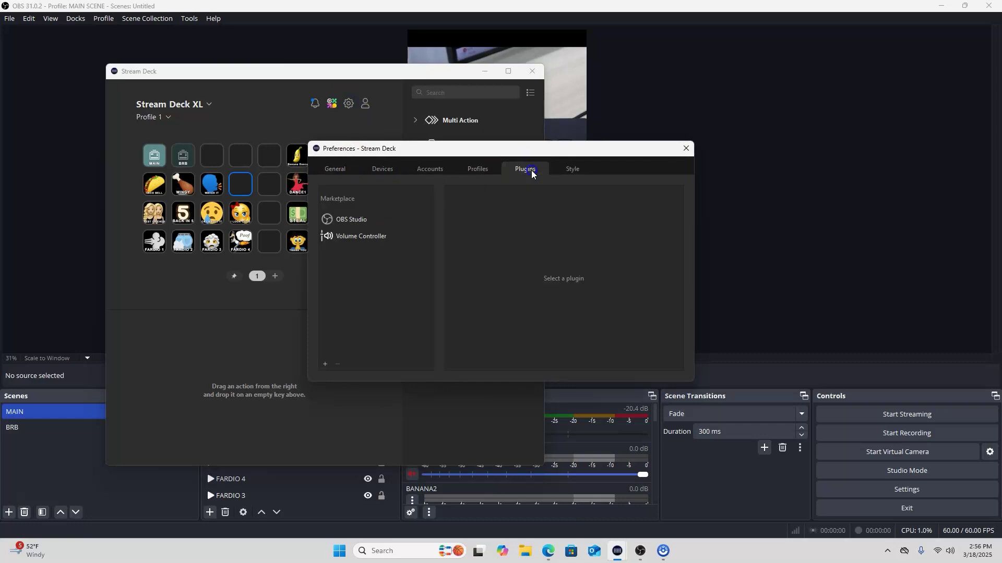
left_click(326, 364)
left_click(548, 550)
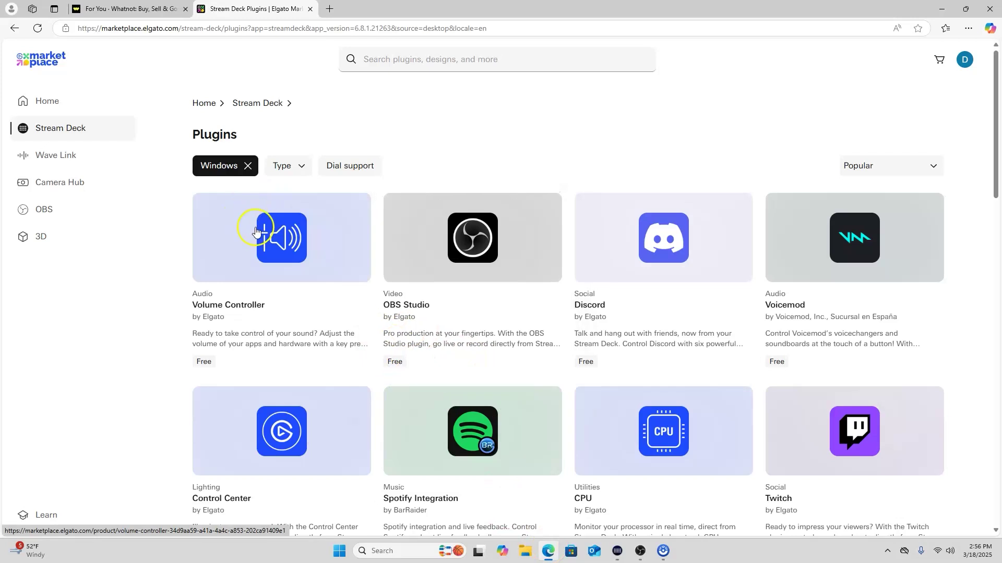
mouse_move(418, 197)
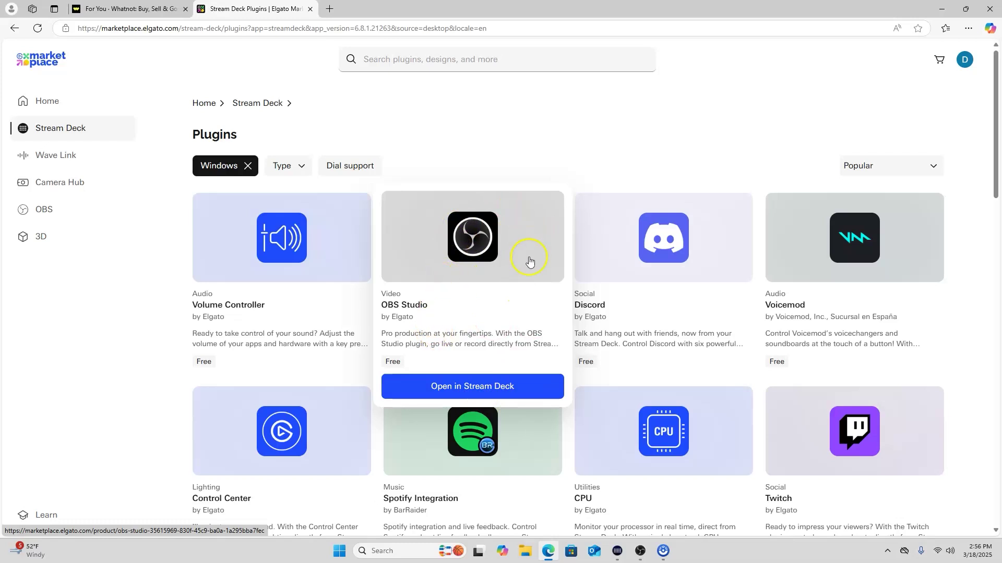
left_click(941, 9)
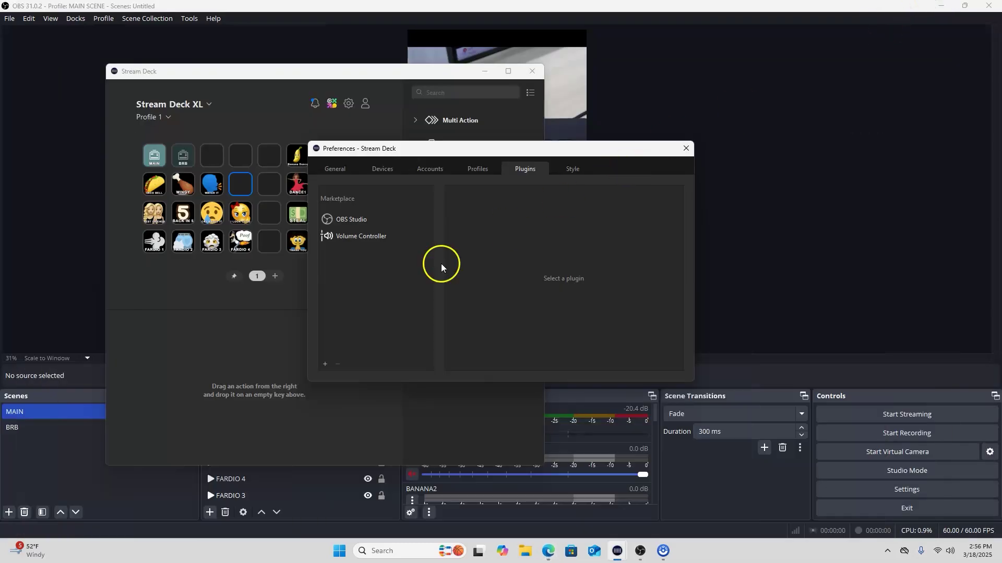
Place an OBS Studio Scene action on the empty third top-row key, leaving its scene unset, then minimize Stream Deck
left_click(686, 150)
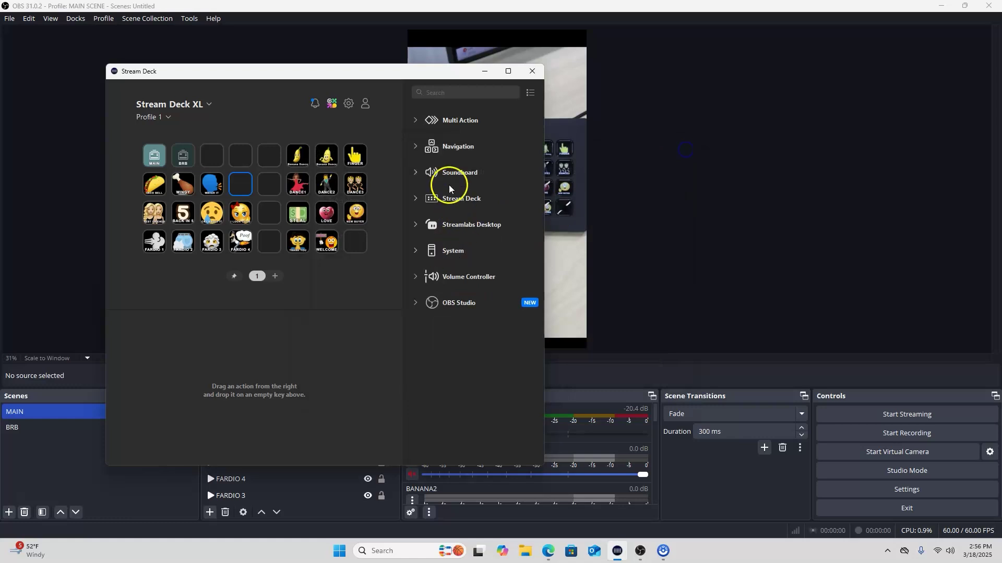
left_click(414, 303)
scroll(465, 328, "down", 3)
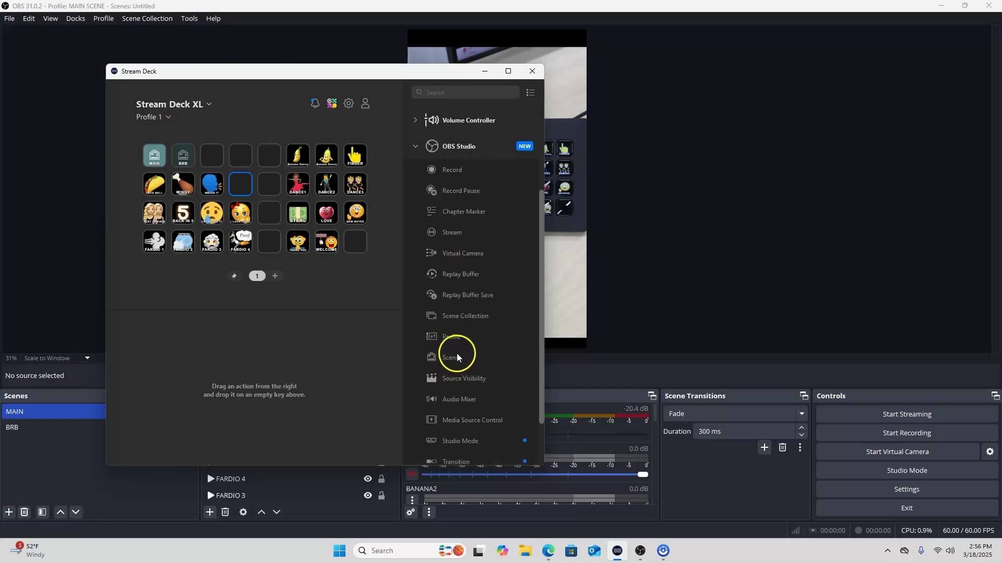
left_click_drag(448, 359, 220, 166)
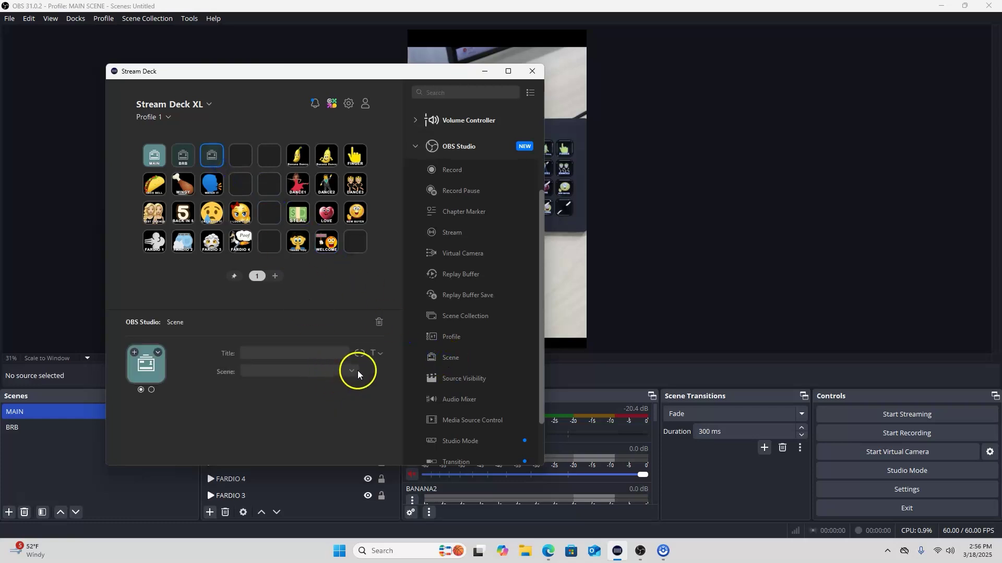
left_click(357, 371)
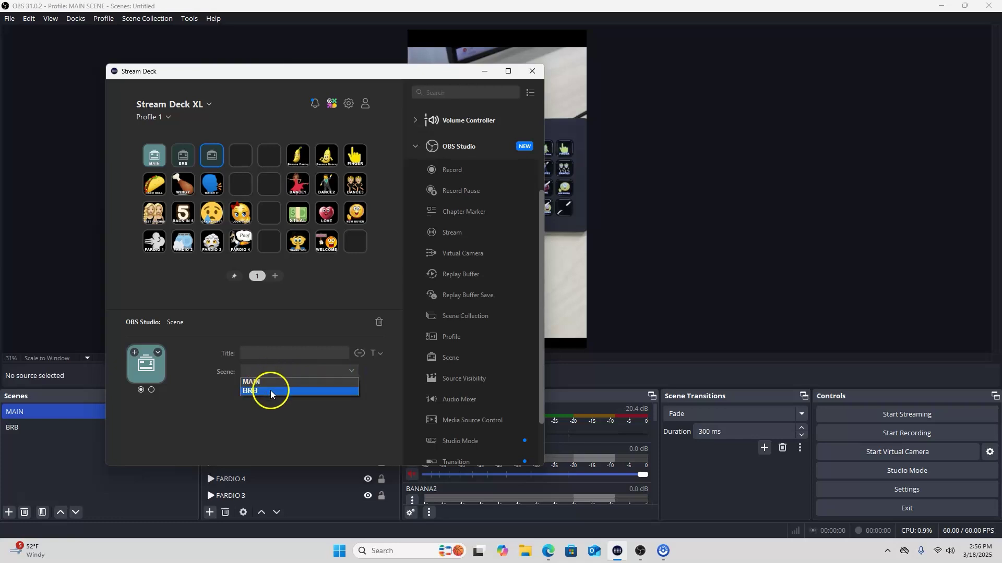
left_click(487, 71)
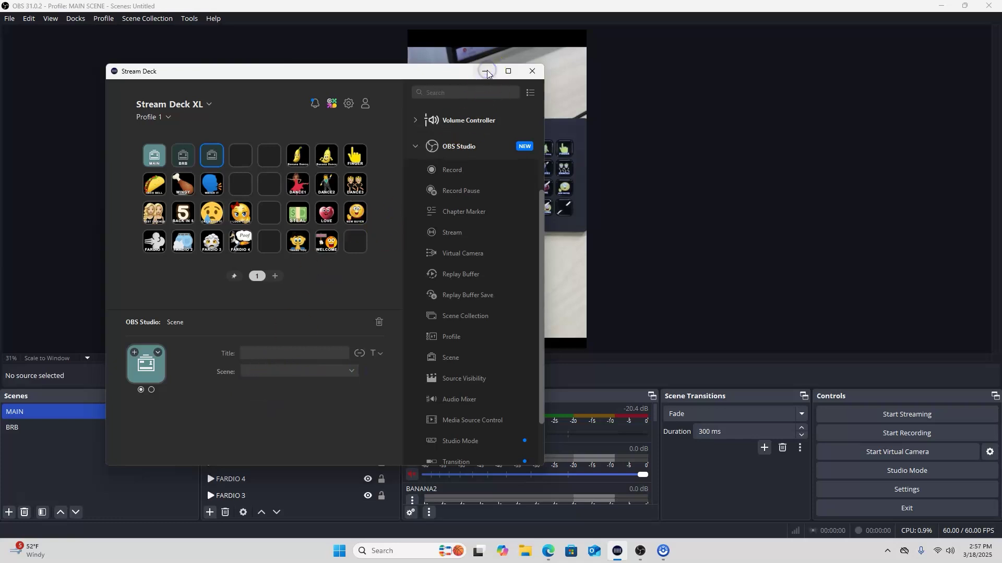
left_click(487, 71)
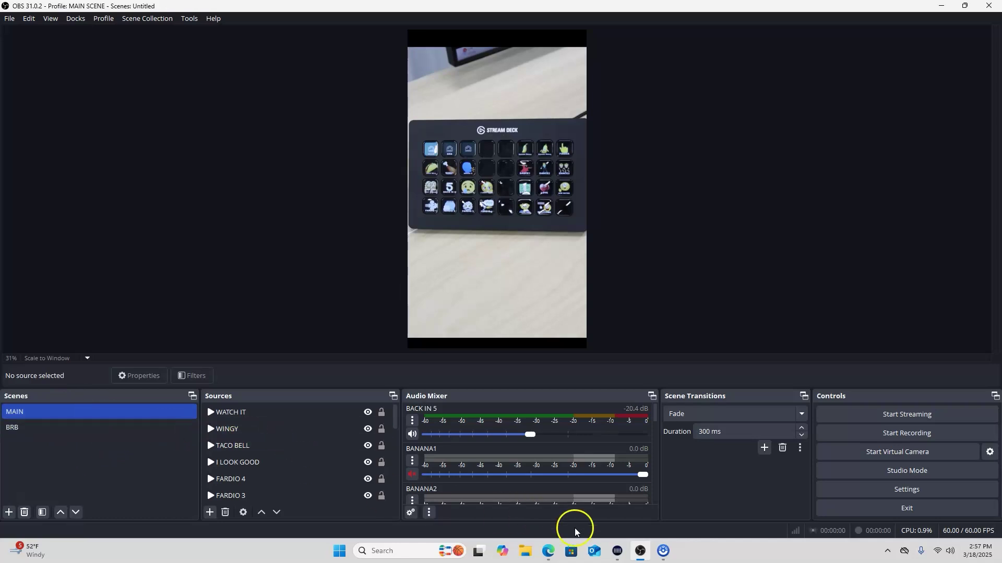
left_click(618, 551)
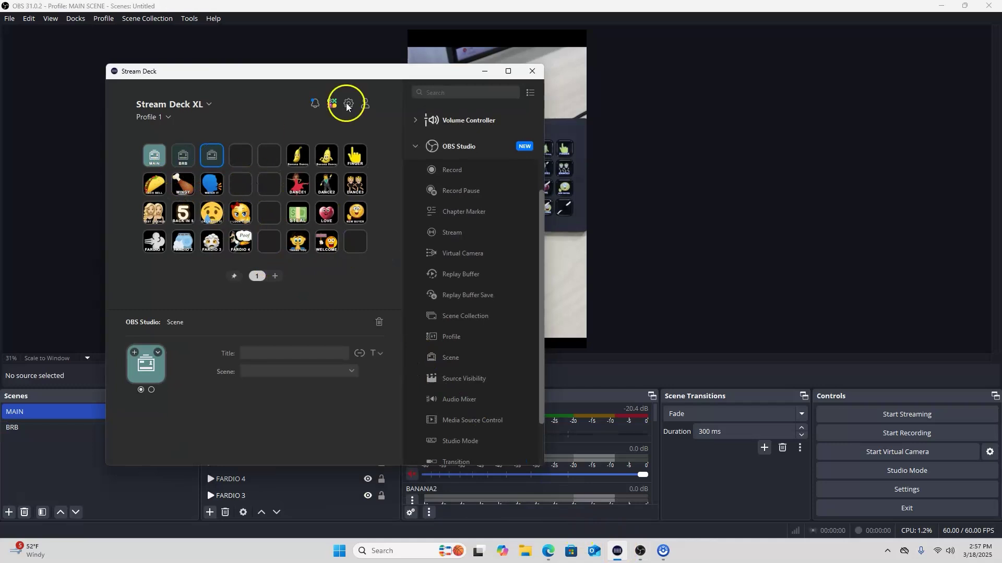
left_click_drag(386, 73, 871, 112)
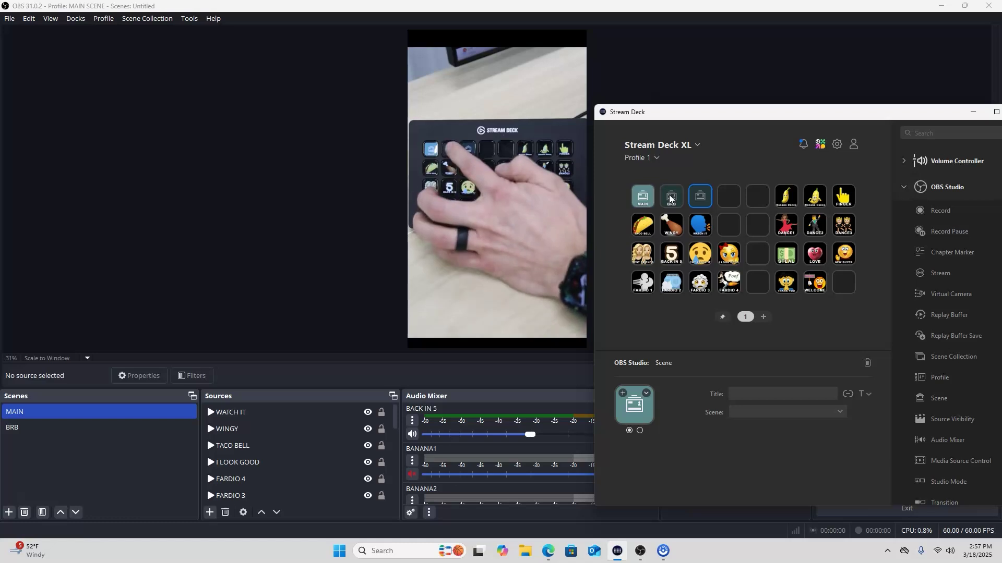
left_click(672, 201)
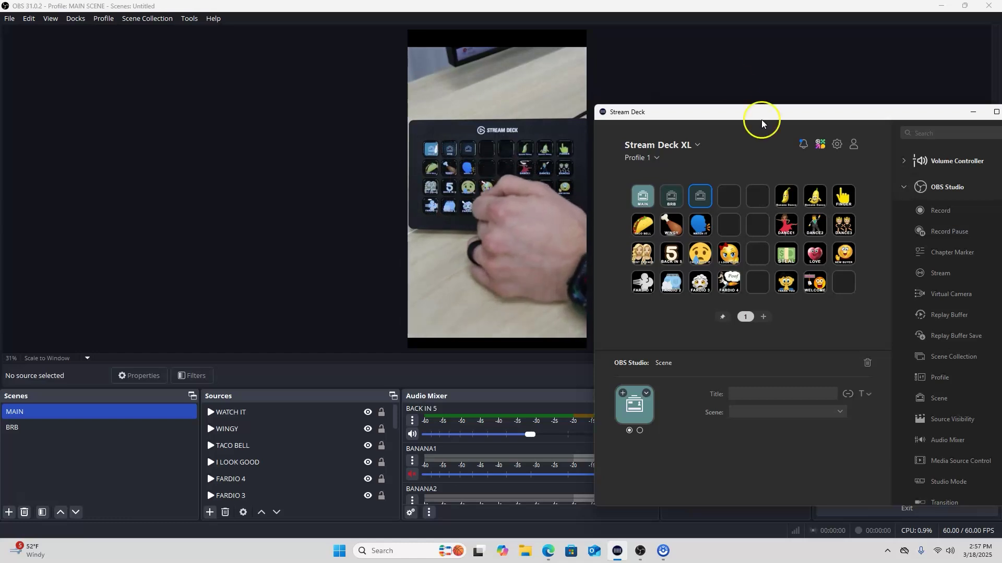
left_click_drag(745, 112, 682, 128)
left_click(911, 128)
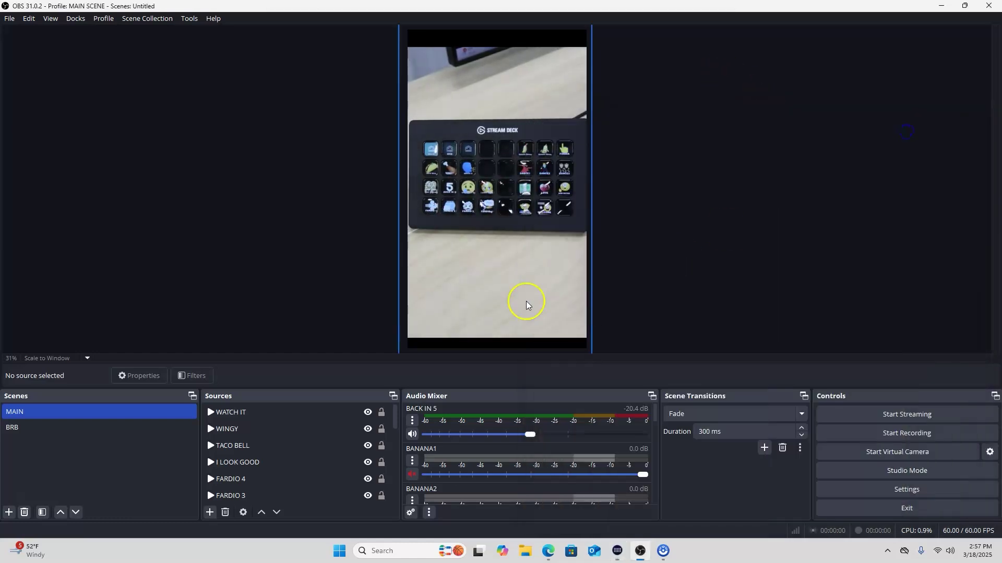
In the BRB scene, create a new media source named 'BRB SCENE'
left_click(76, 431)
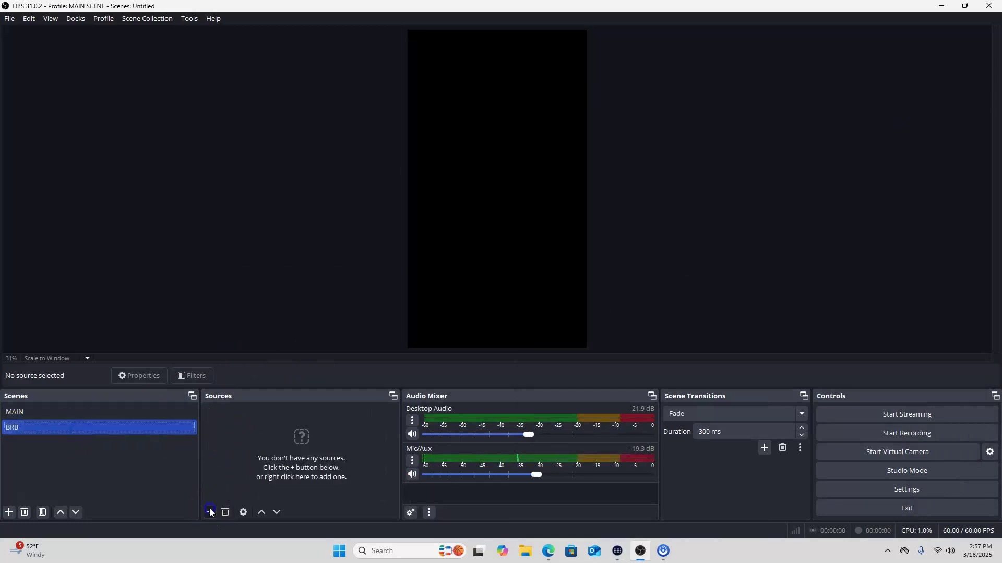
left_click(210, 512)
left_click(260, 408)
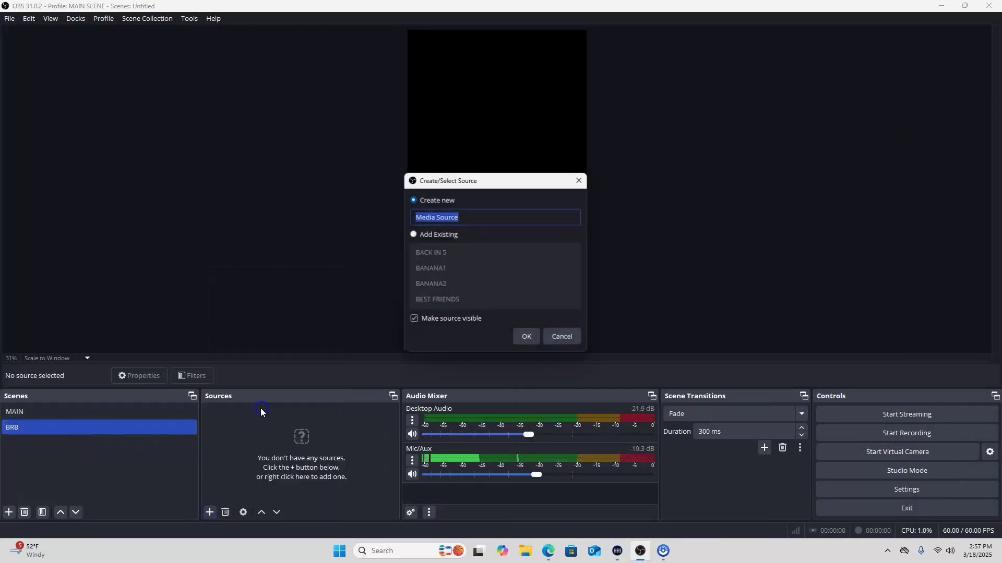
type("BRB")
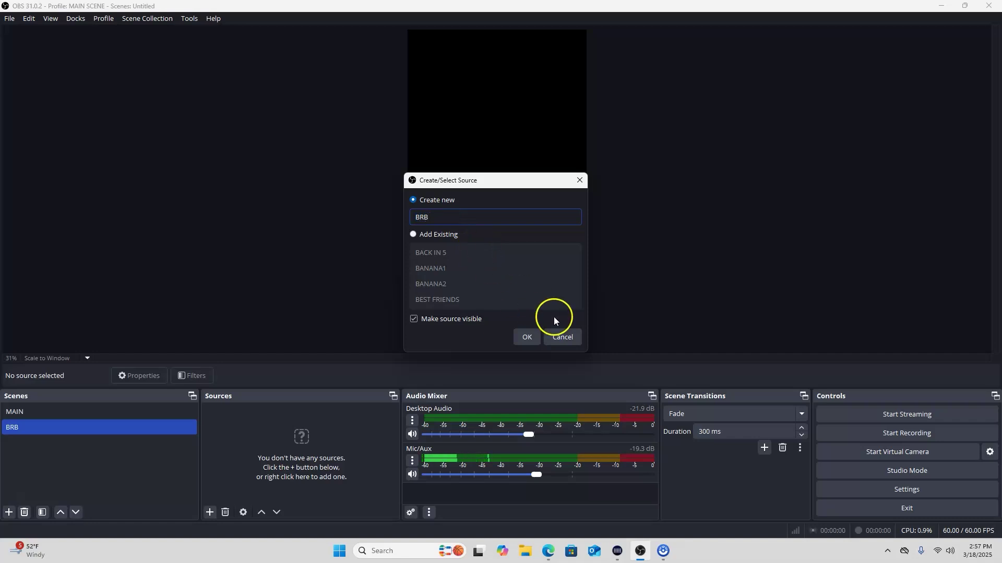
left_click(531, 334)
left_click(525, 275)
left_click(450, 215)
type("SCENE")
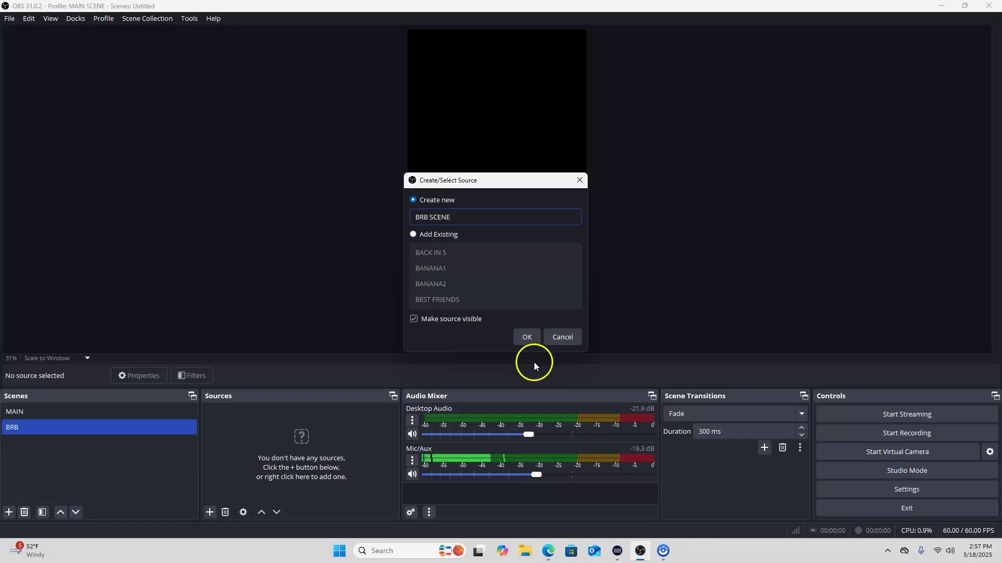
left_click(527, 337)
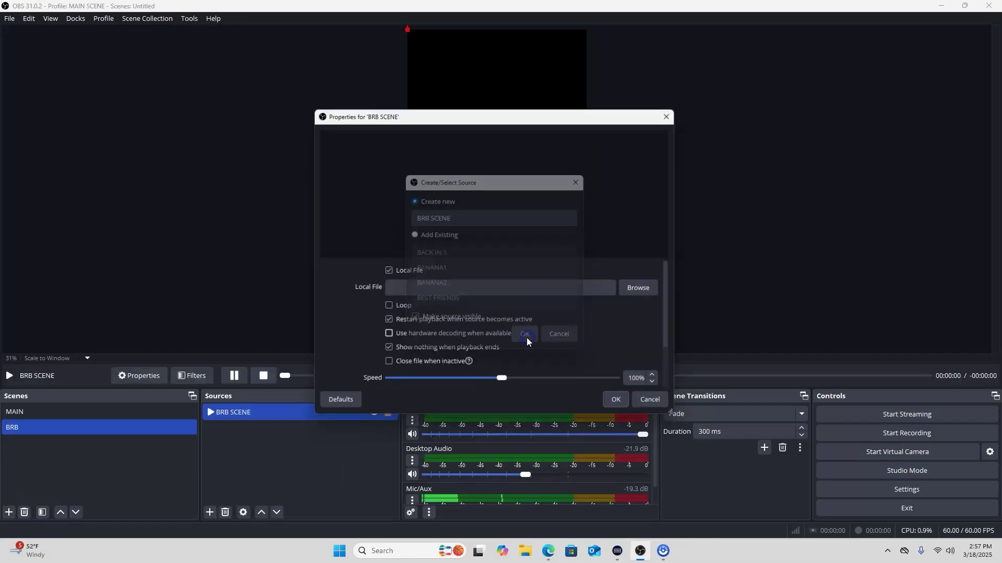
Load the ocean surf video from OBS/BRB Scene without restart-on-activate, then confirm the source
left_click(385, 324)
left_click(638, 292)
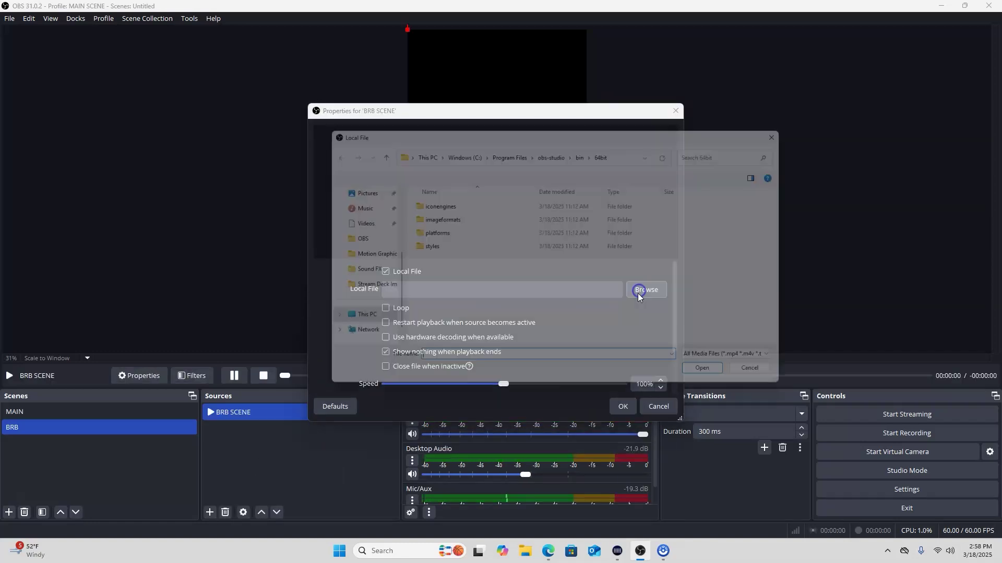
left_click(350, 240)
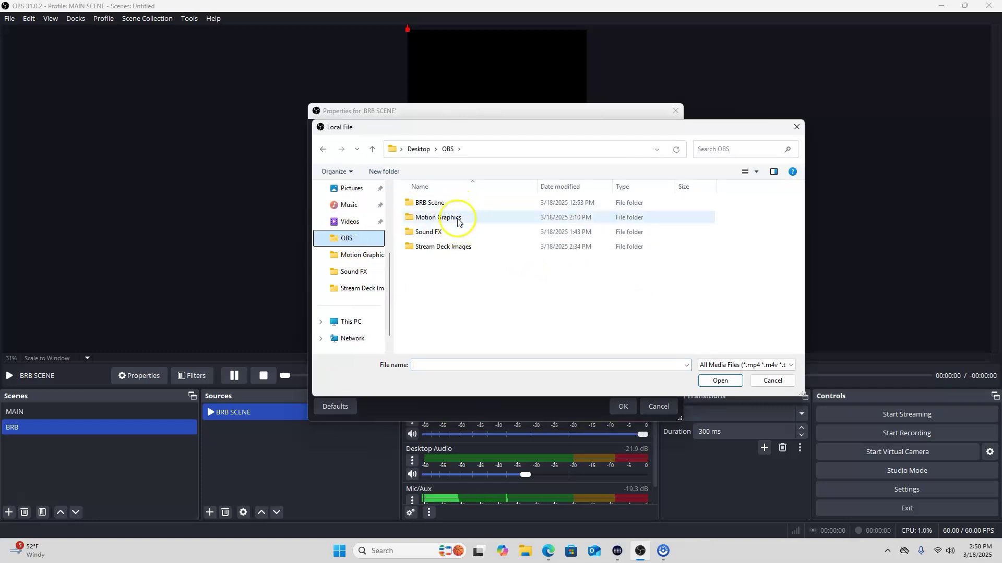
double_click(455, 203)
double_click(442, 207)
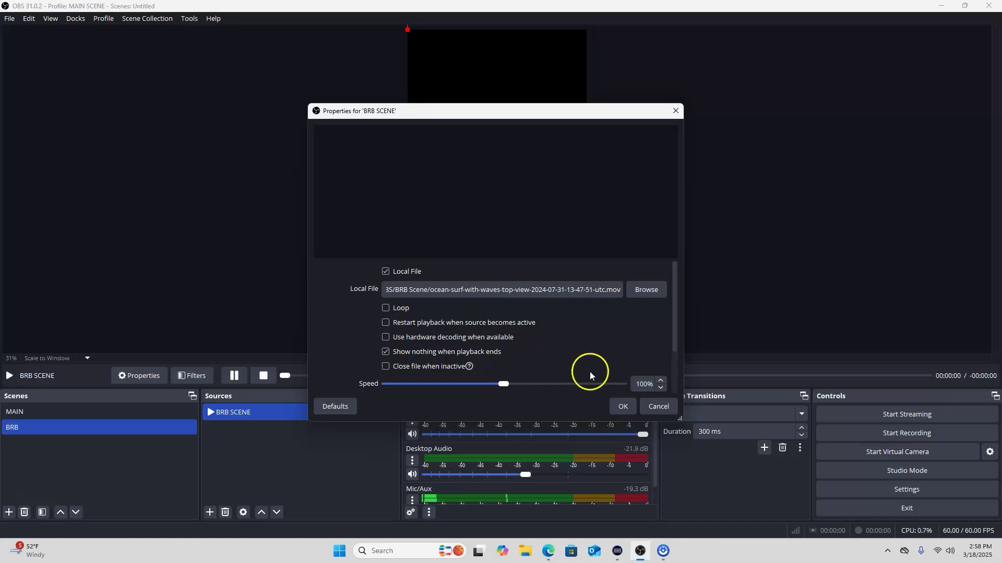
left_click(623, 405)
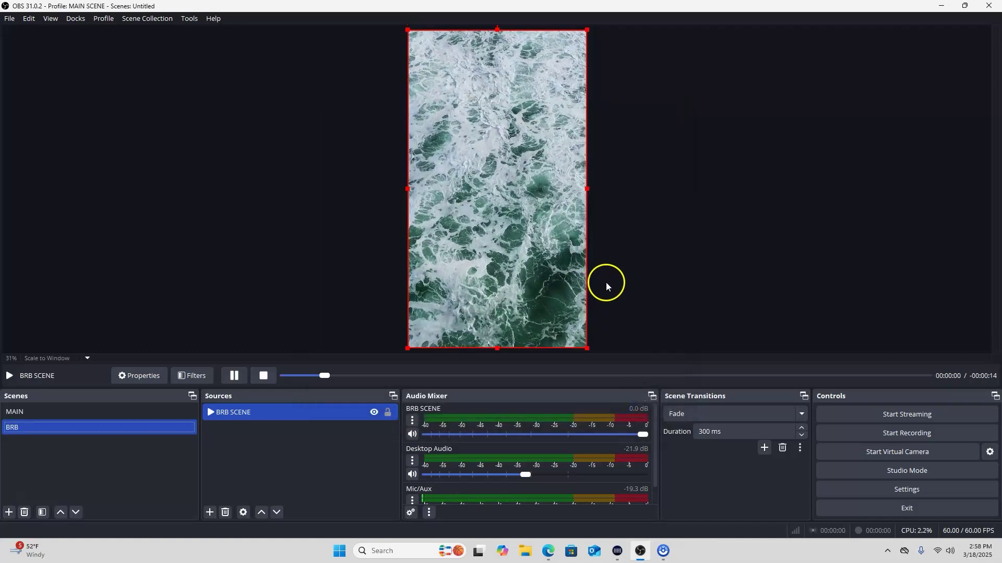
left_click(643, 262)
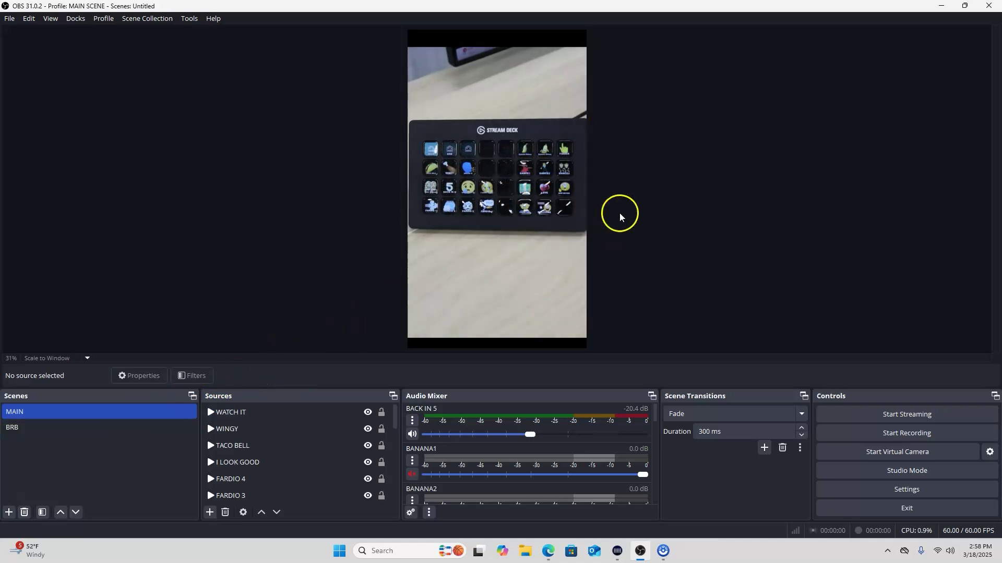
Bring Stream Deck over OBS, collapse the OBS Studio actions, and expand the System actions
left_click(617, 551)
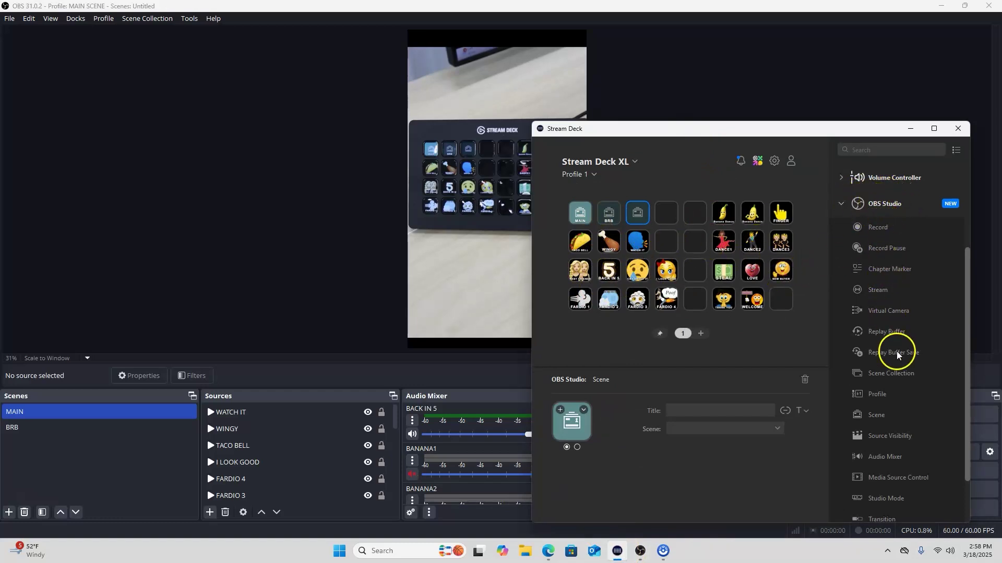
scroll(885, 378, "down", 2)
scroll(886, 393, "up", 5)
scroll(888, 365, "down", 3)
left_click_drag(778, 134, 771, 92)
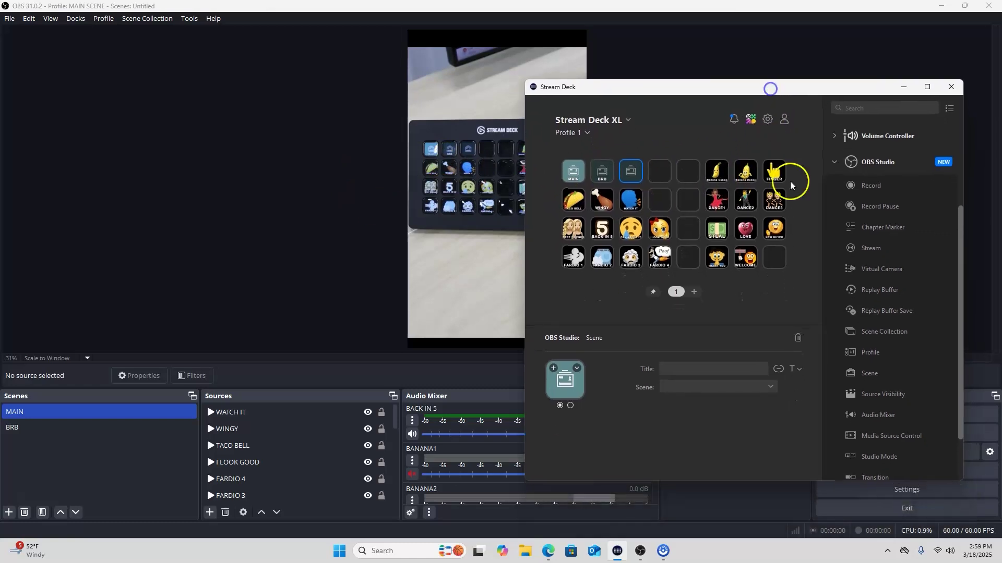
left_click(835, 164)
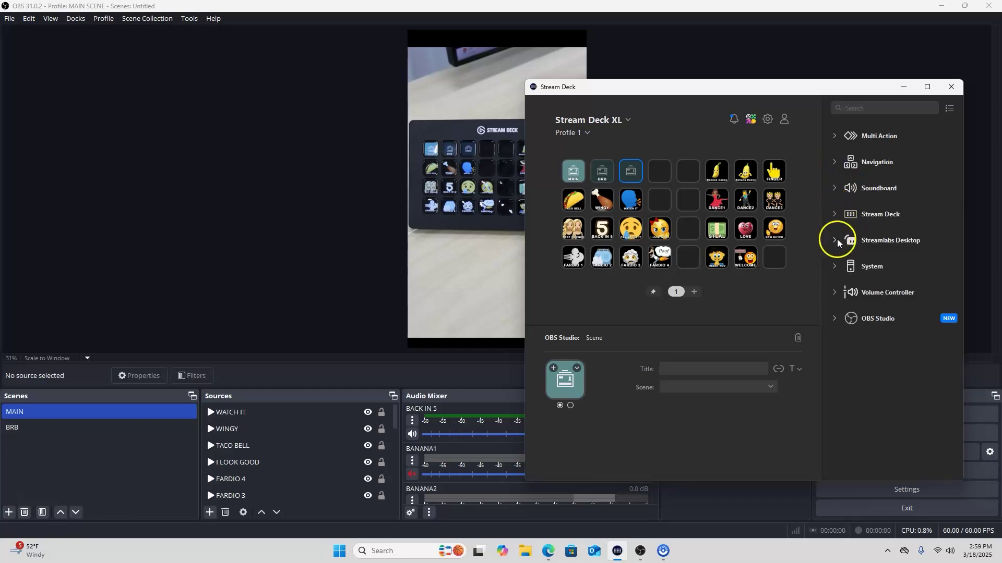
left_click(835, 268)
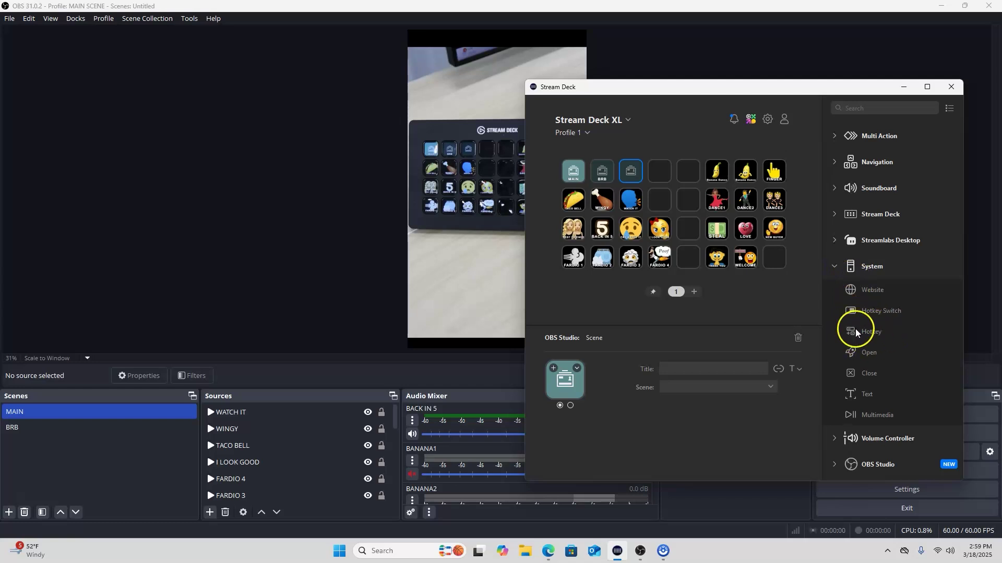
Drop a System Hotkey action on the empty row-2, column-4 key and select it
left_click_drag(872, 333, 668, 208)
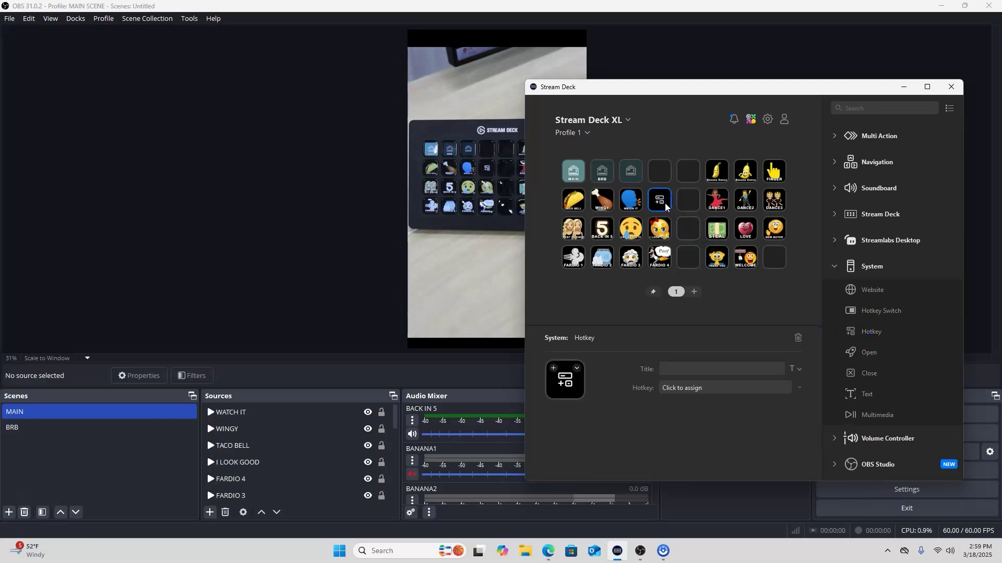
left_click(717, 177)
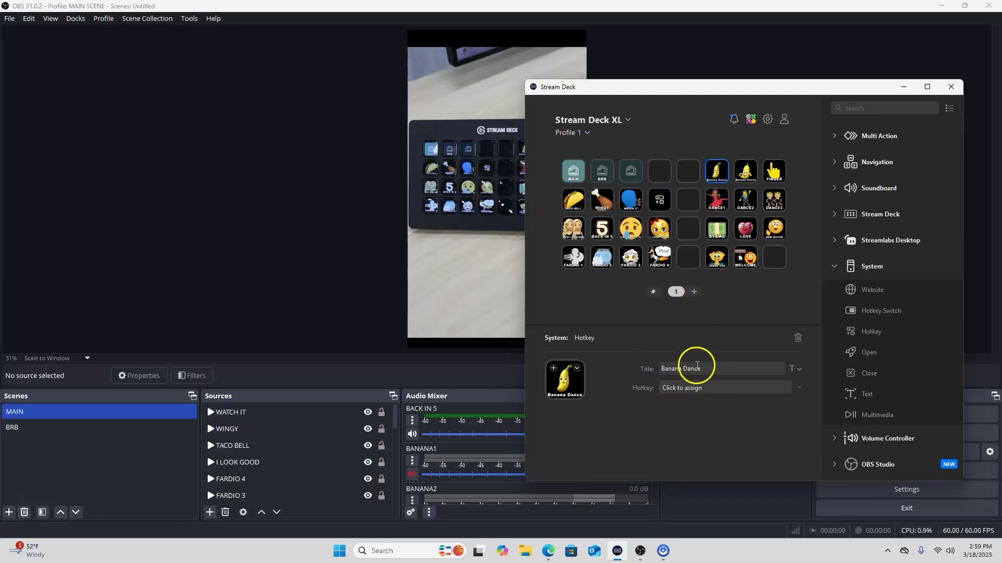
left_click_drag(666, 93, 767, 90)
left_click(762, 201)
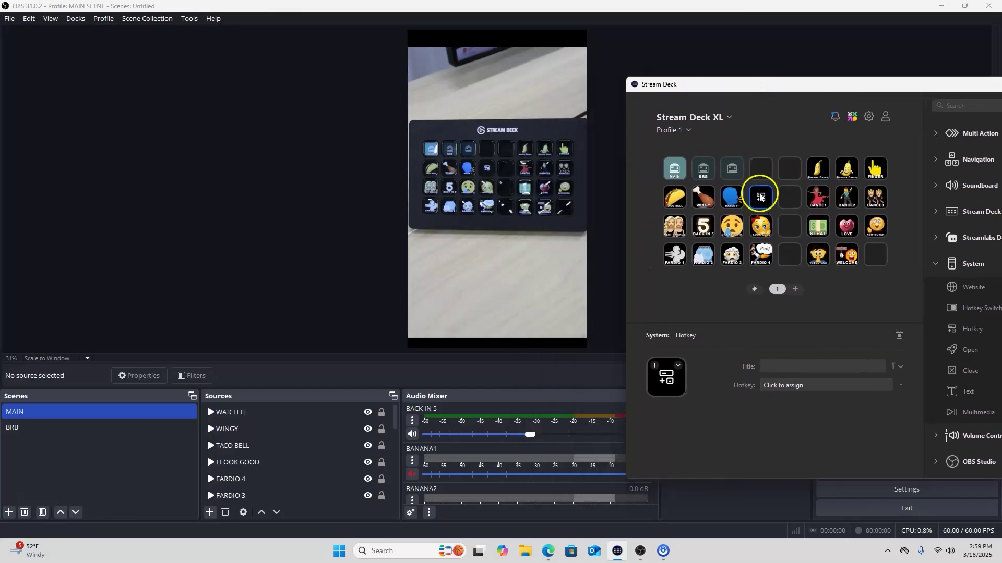
left_click_drag(774, 89, 725, 86)
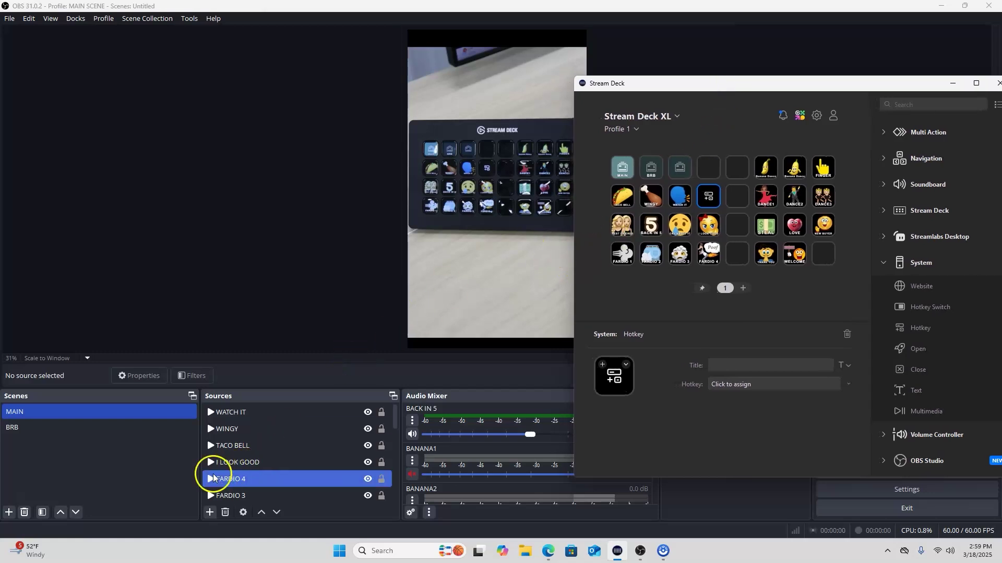
Lower BANANA1's mixer volume to -14.3 dB, leave it muted, and return to Stream Deck
scroll(280, 438, "down", 4)
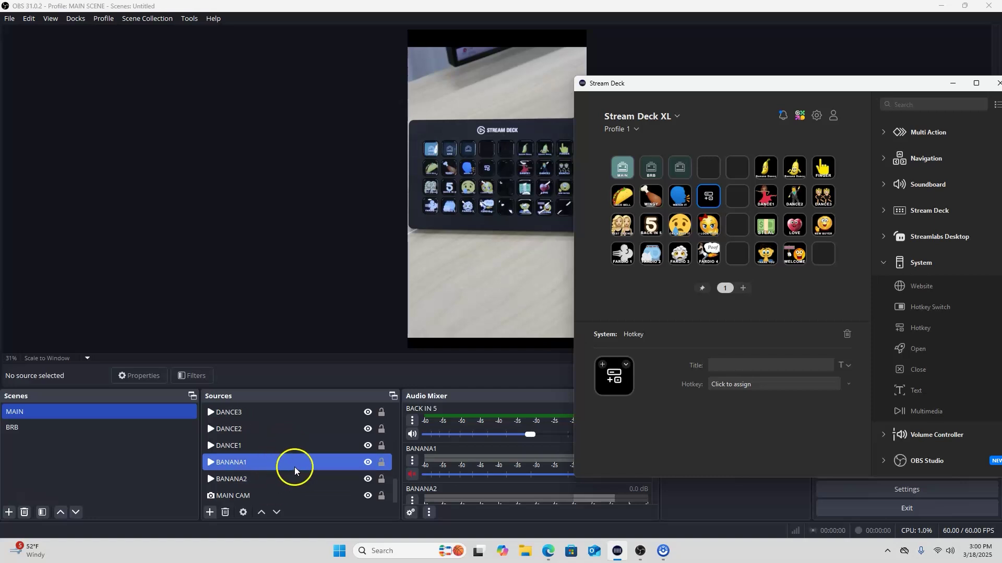
left_click(257, 462)
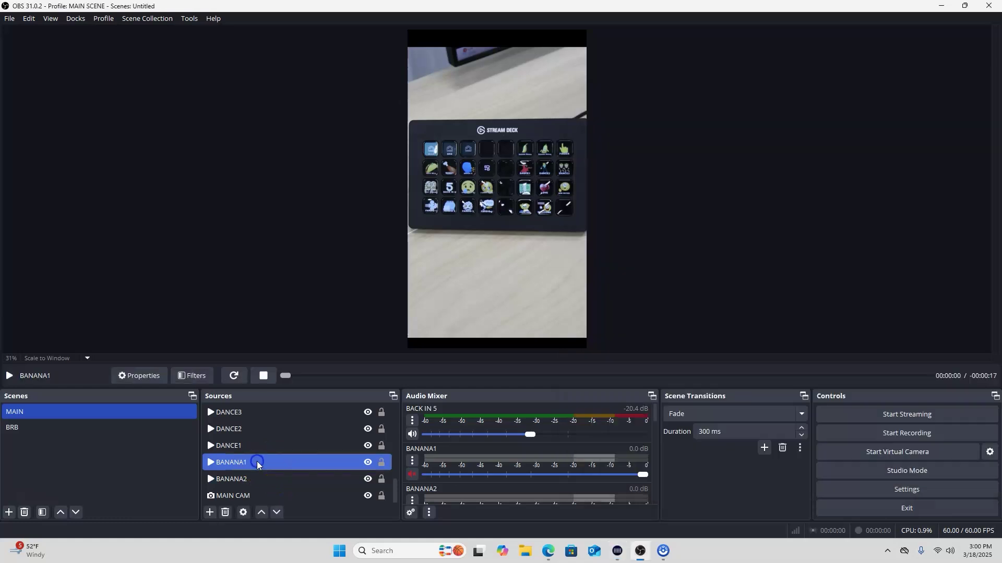
double_click(228, 462)
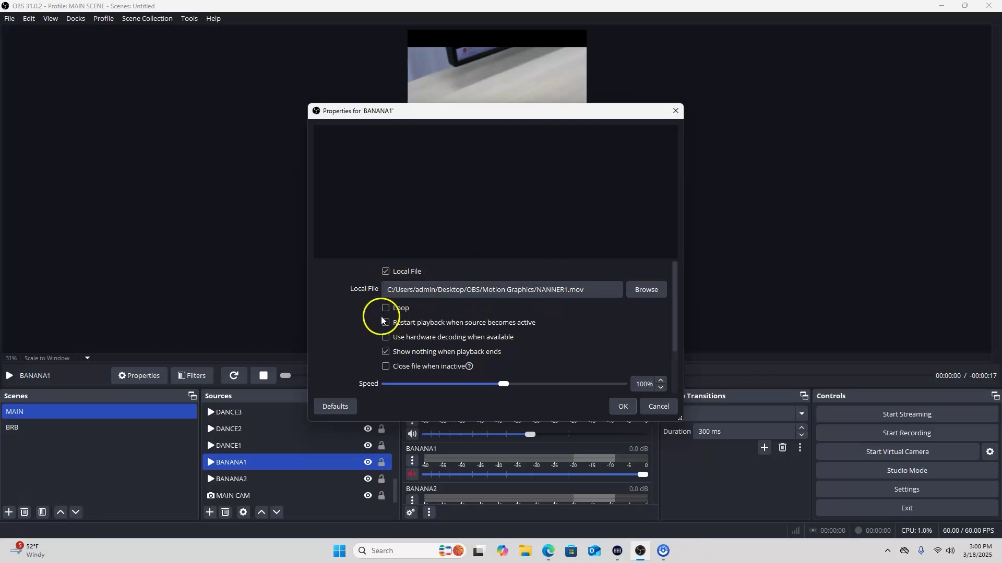
left_click(620, 406)
left_click(285, 464)
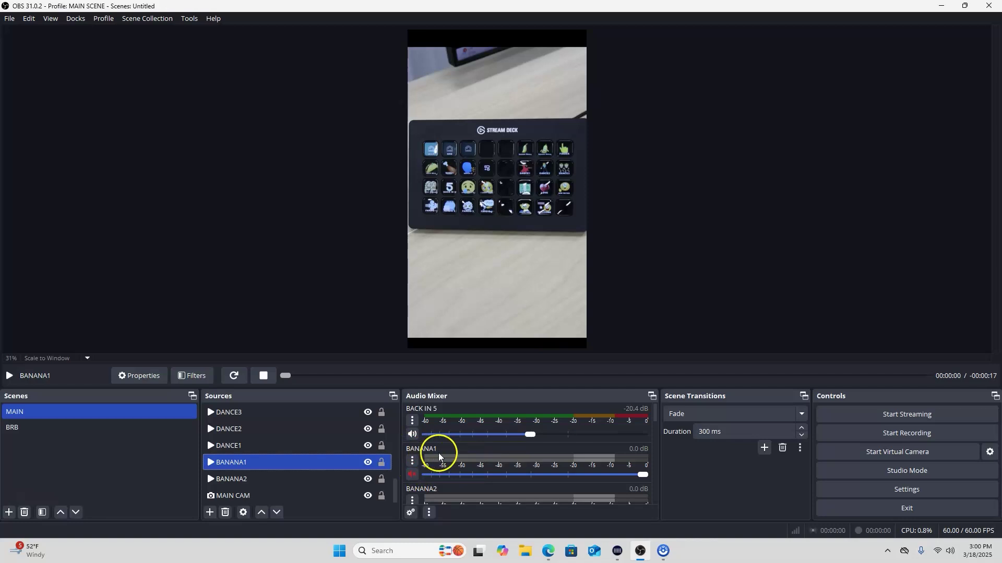
left_click(412, 475)
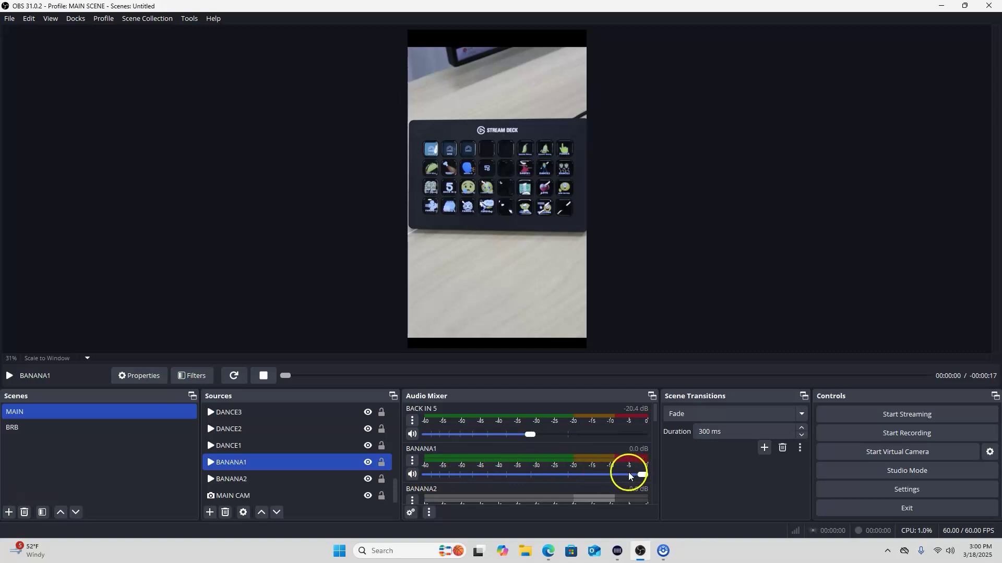
left_click_drag(638, 475, 550, 470)
left_click(413, 475)
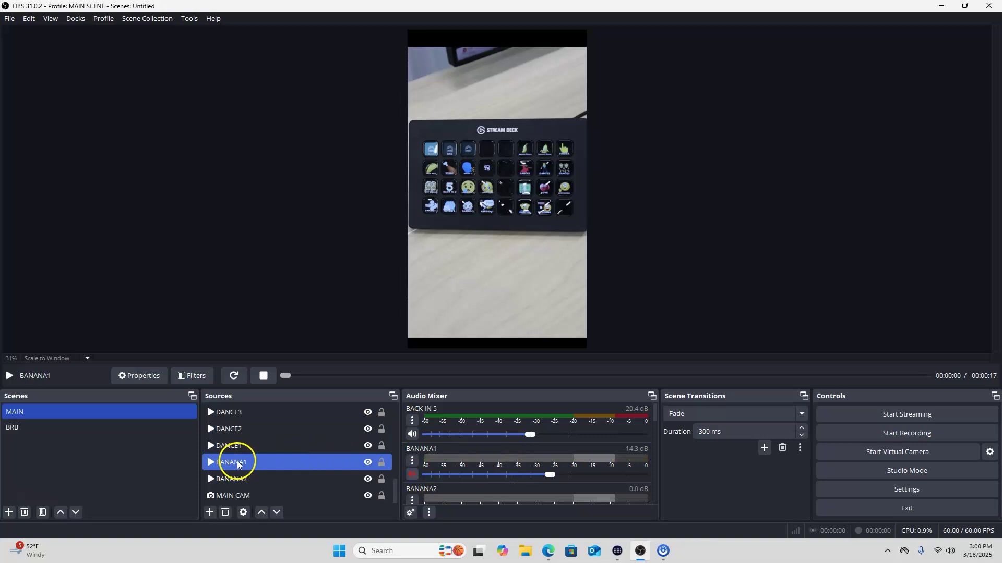
left_click(619, 555)
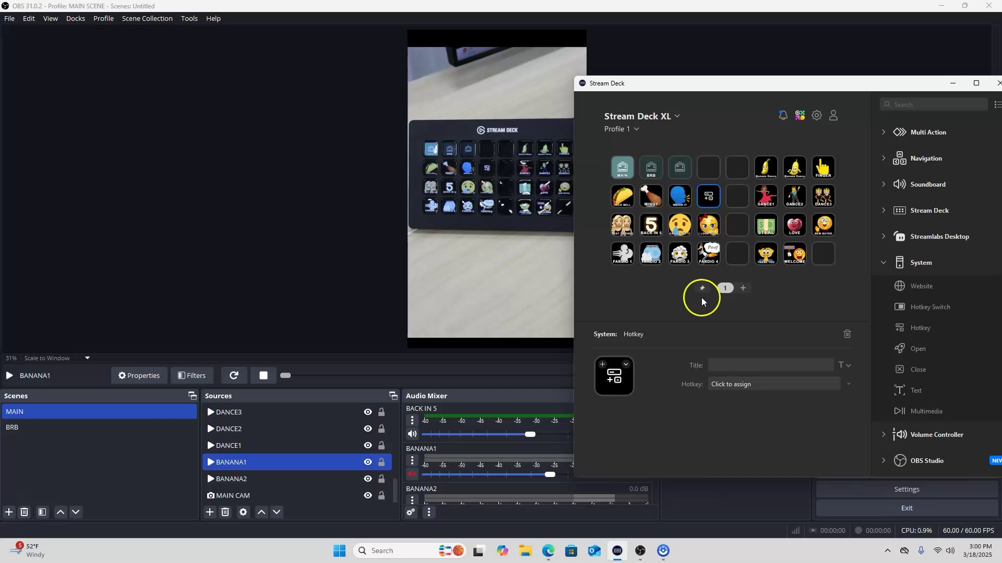
Set the new key's icon to the standing banana image from OBS/Stream Deck Images
left_click(625, 364)
left_click(658, 386)
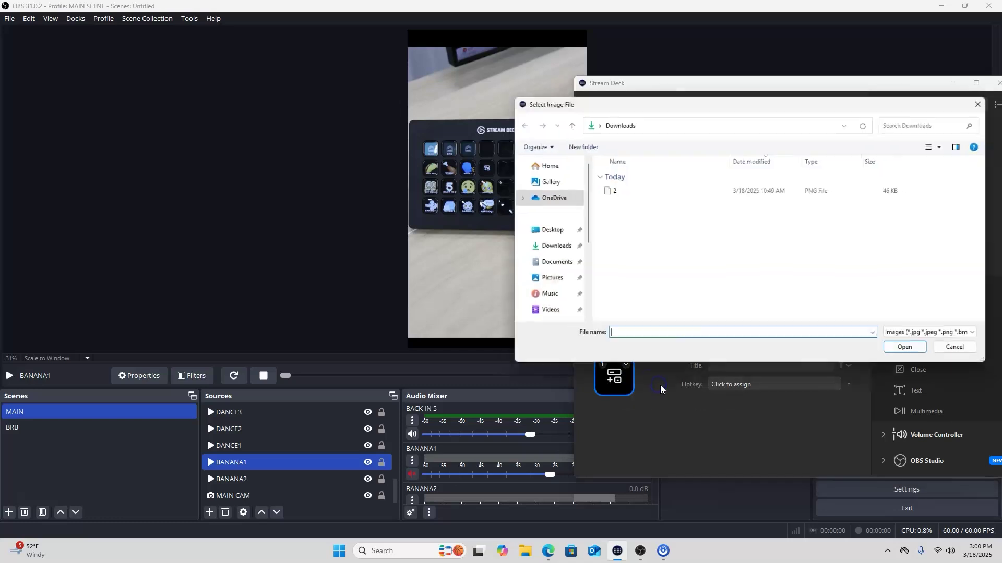
left_click(562, 235)
double_click(614, 176)
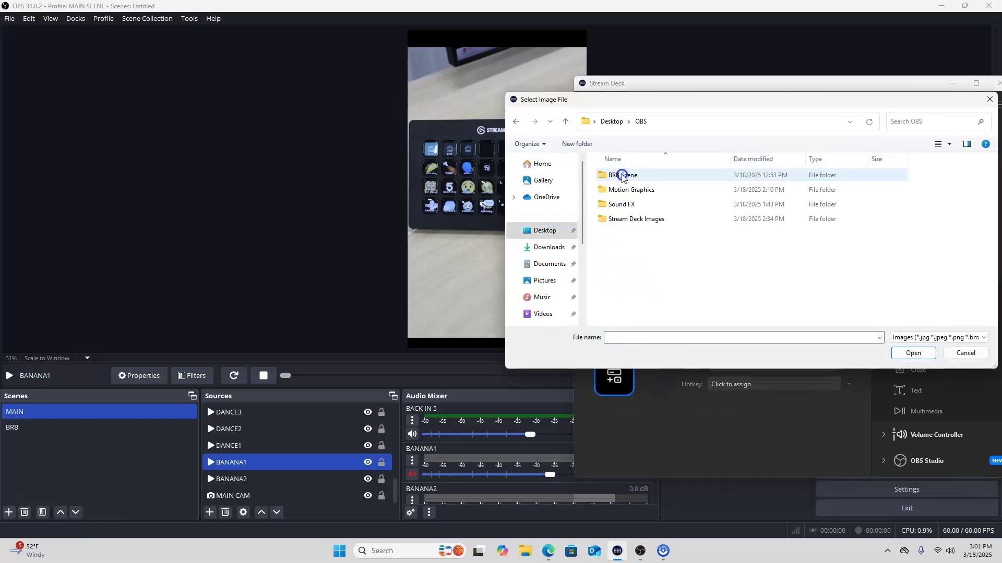
double_click(642, 218)
scroll(852, 234, "down", 3)
scroll(851, 234, "down", 3)
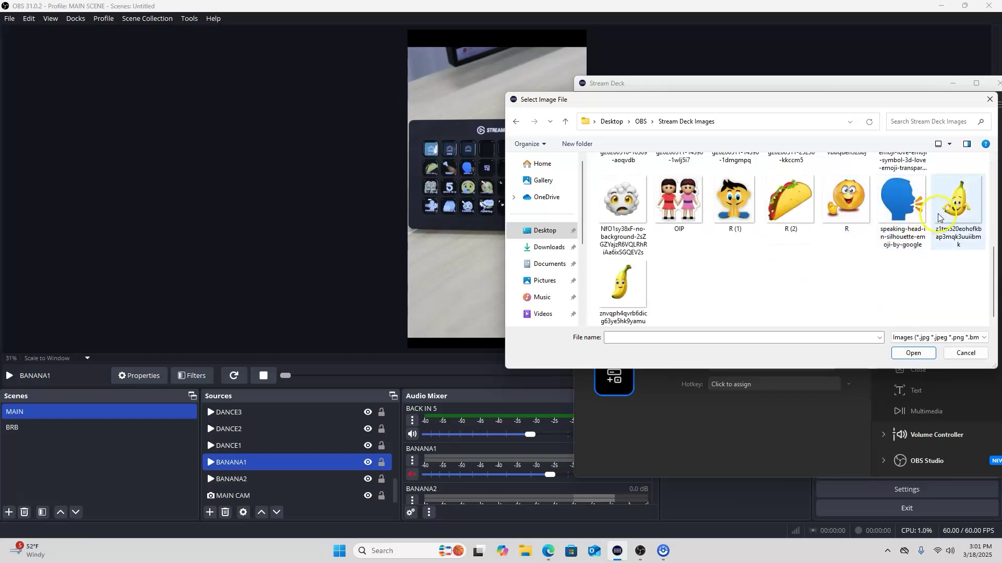
left_click(617, 286)
double_click(616, 287)
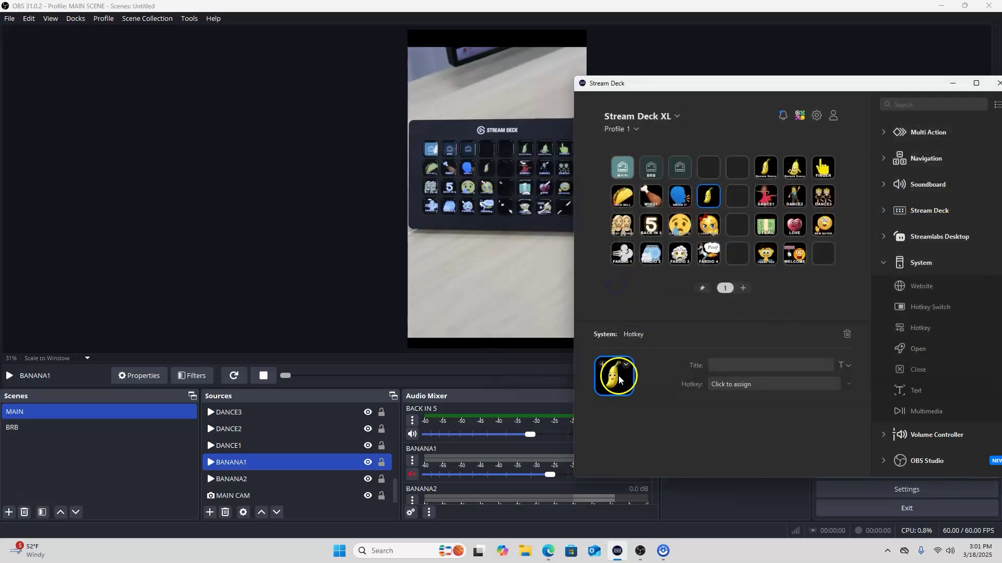
Title the key 'Ban', then delete it and select the Banana Dance key
left_click(722, 365)
type("Ban")
left_click(723, 365)
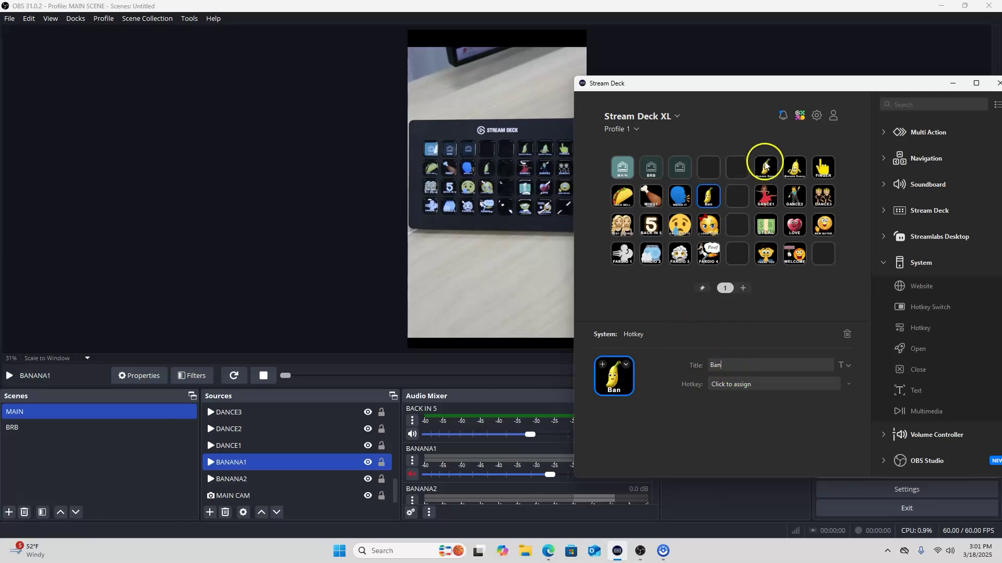
left_click(847, 334)
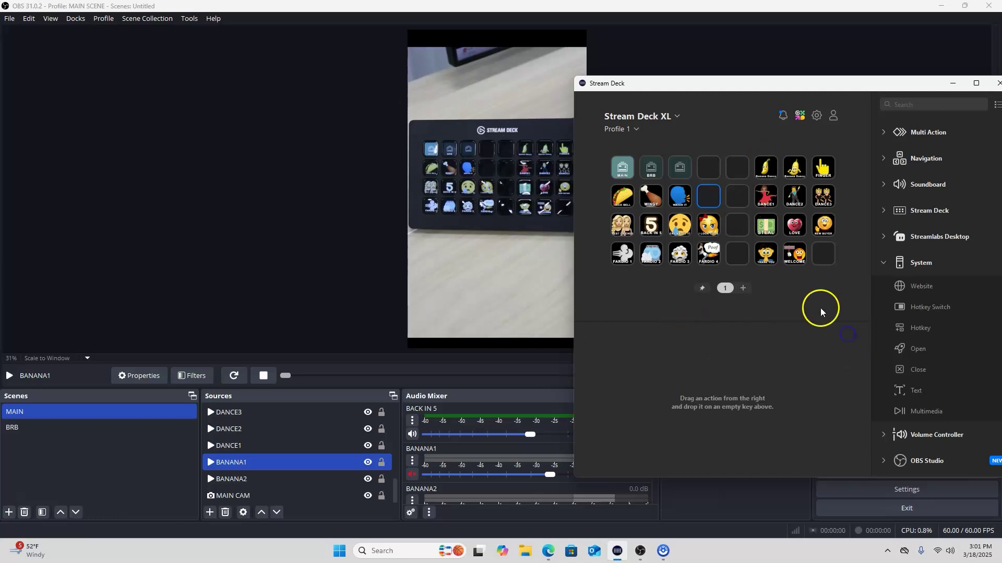
left_click(762, 169)
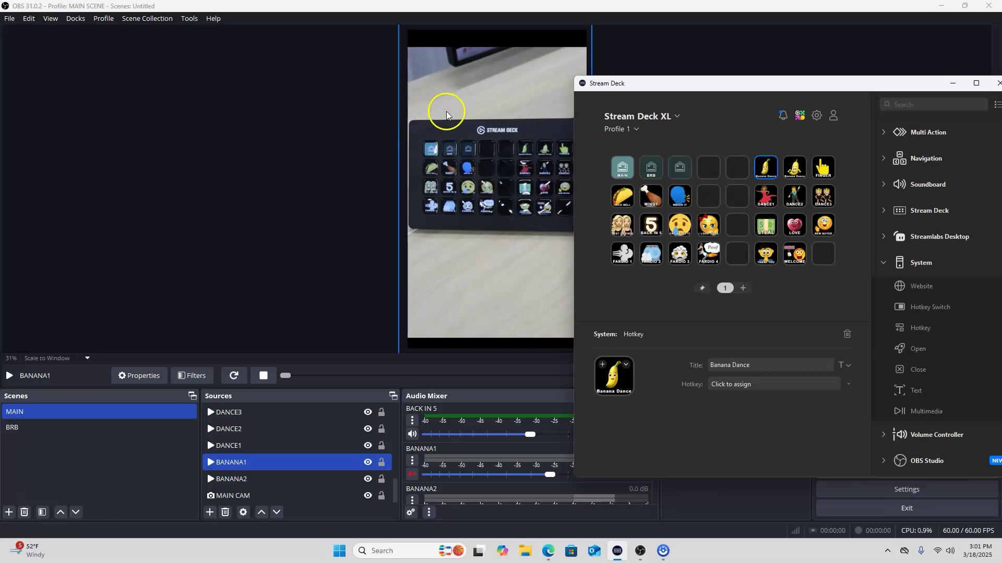
Assign the Q keystroke to the Banana Dance key's Hotkey field
left_click(749, 385)
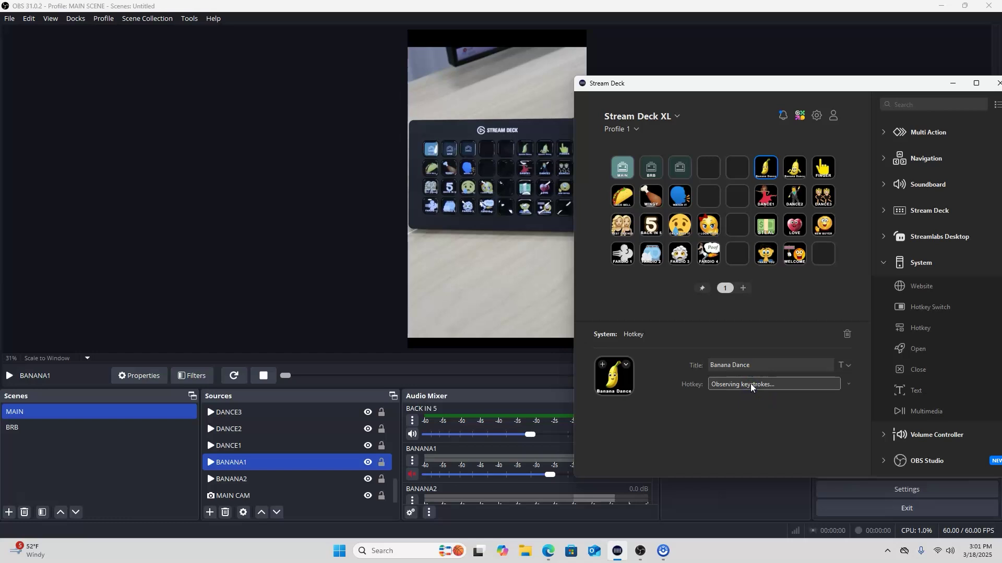
key("q")
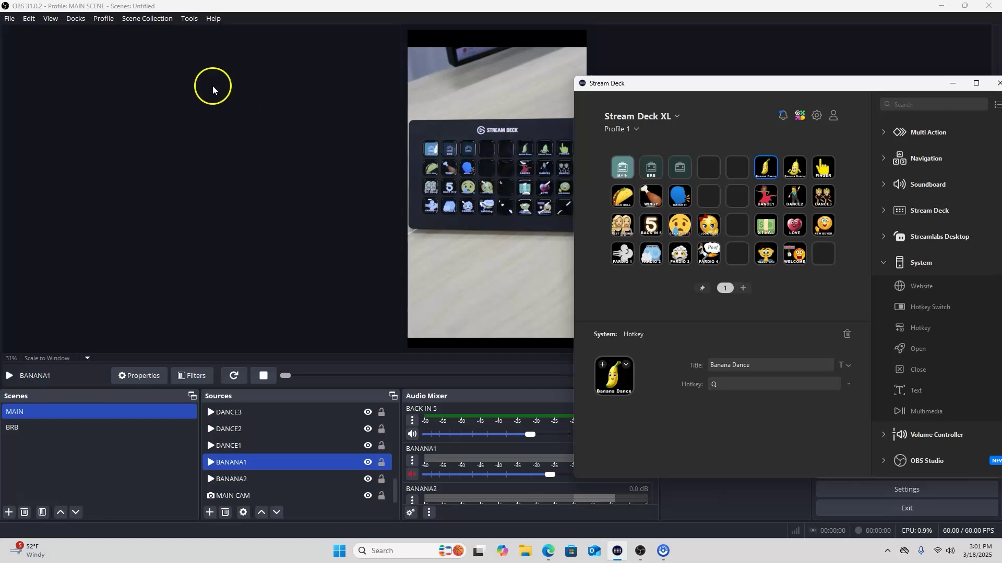
In Settings > Hotkeys, set Q as the BANANA1 Restart hotkey and apply it
left_click(8, 21)
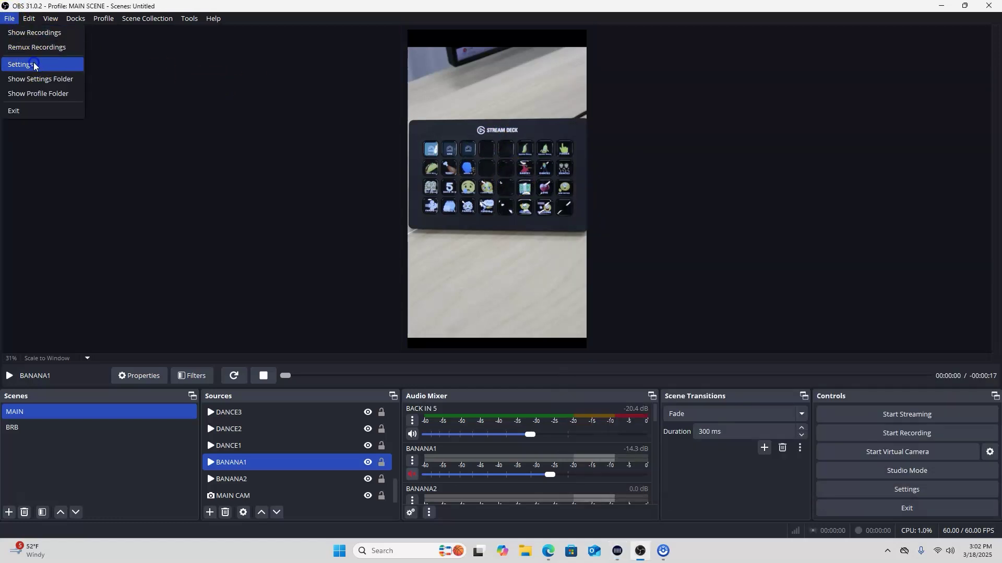
left_click(34, 65)
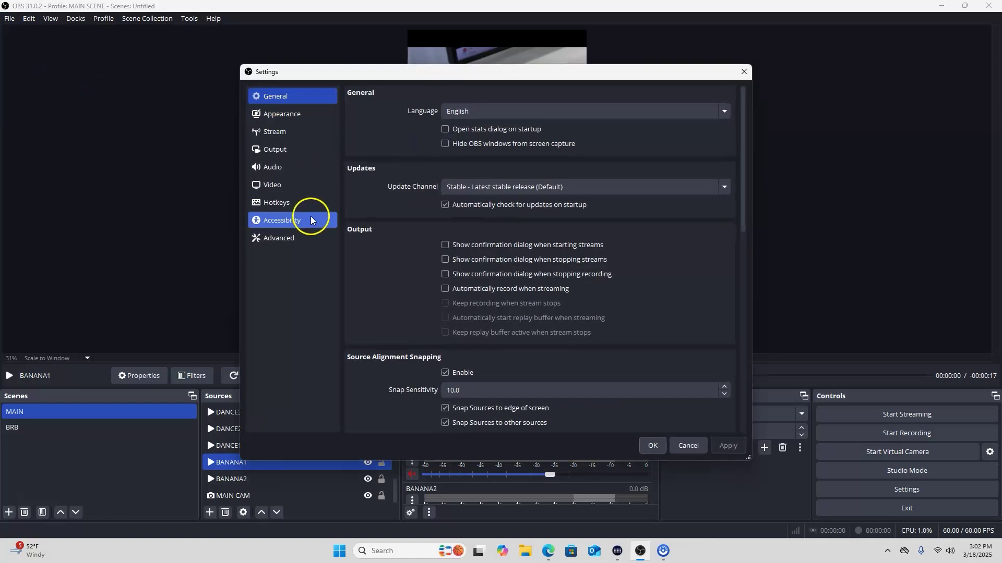
left_click(305, 201)
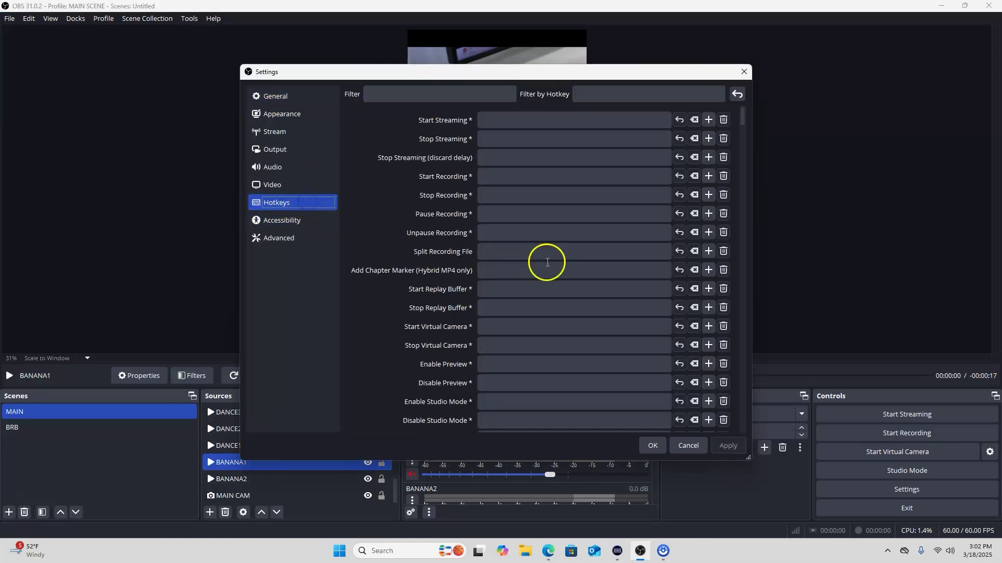
scroll(547, 262, "down", 10)
scroll(542, 287, "down", 10)
scroll(530, 304, "down", 10)
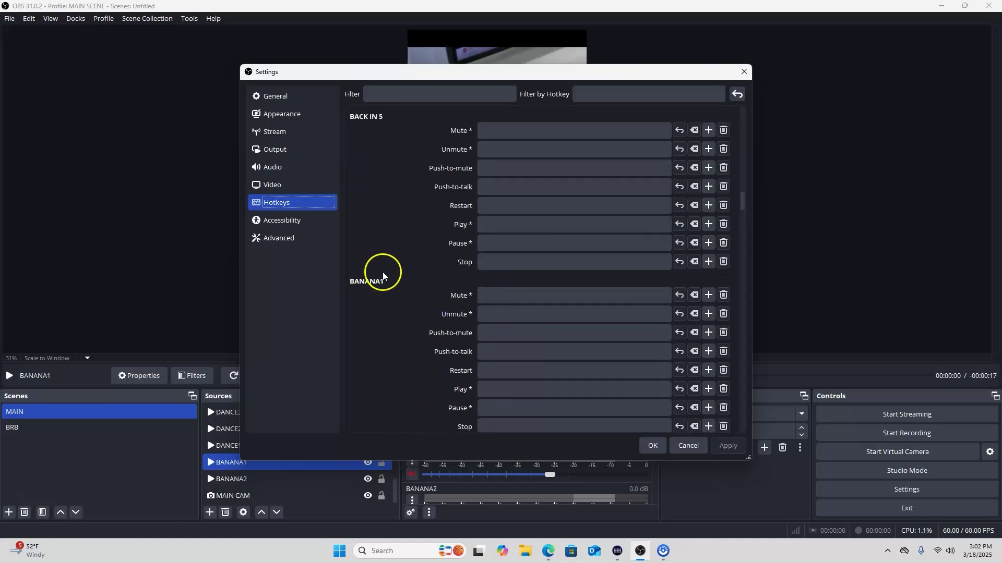
scroll(519, 295, "down", 2)
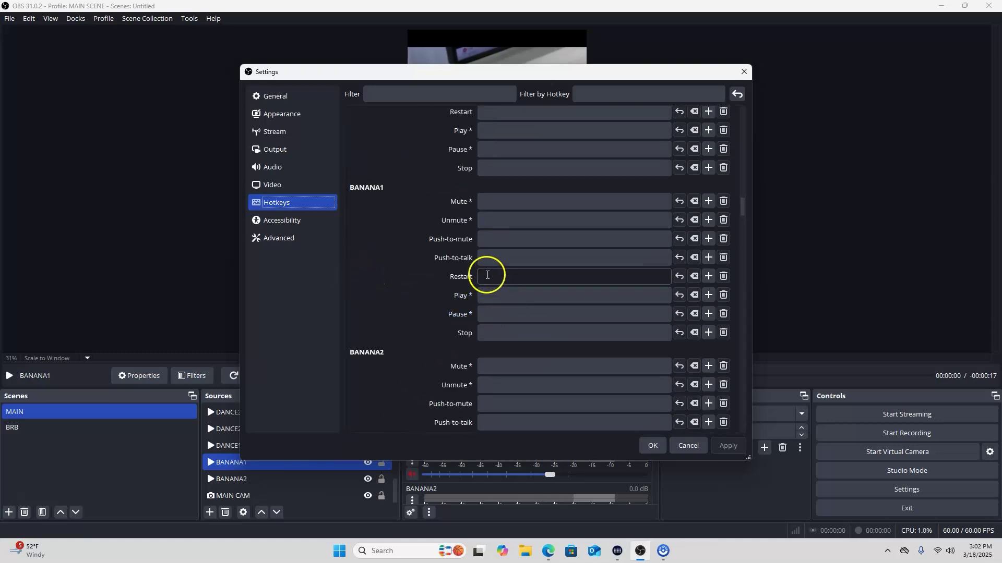
left_click(493, 278)
key("q")
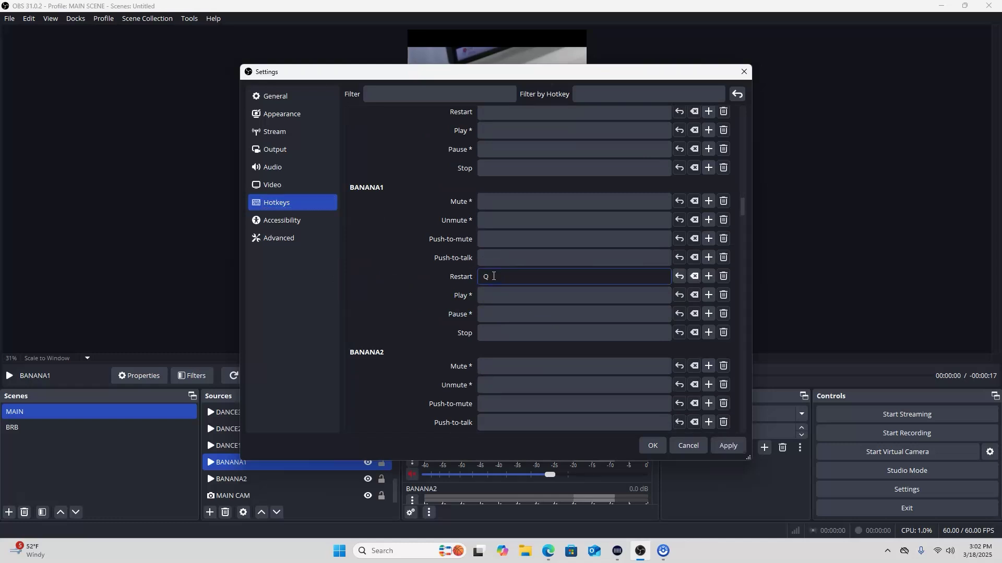
left_click(730, 446)
Close Settings with OK, replay BANANA1's dancing banana via Q, then return to Stream Deck
left_click(653, 446)
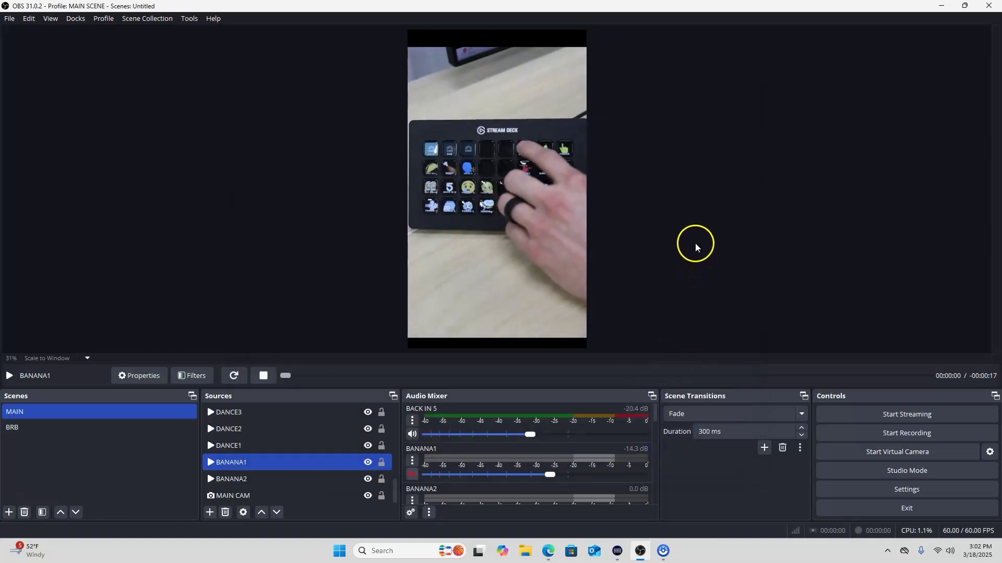
key("q")
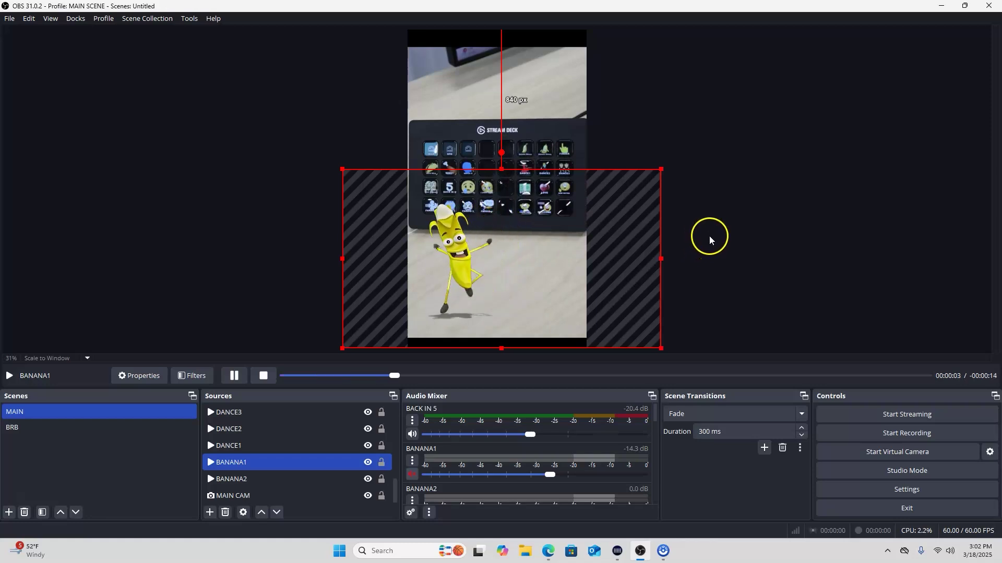
left_click(617, 550)
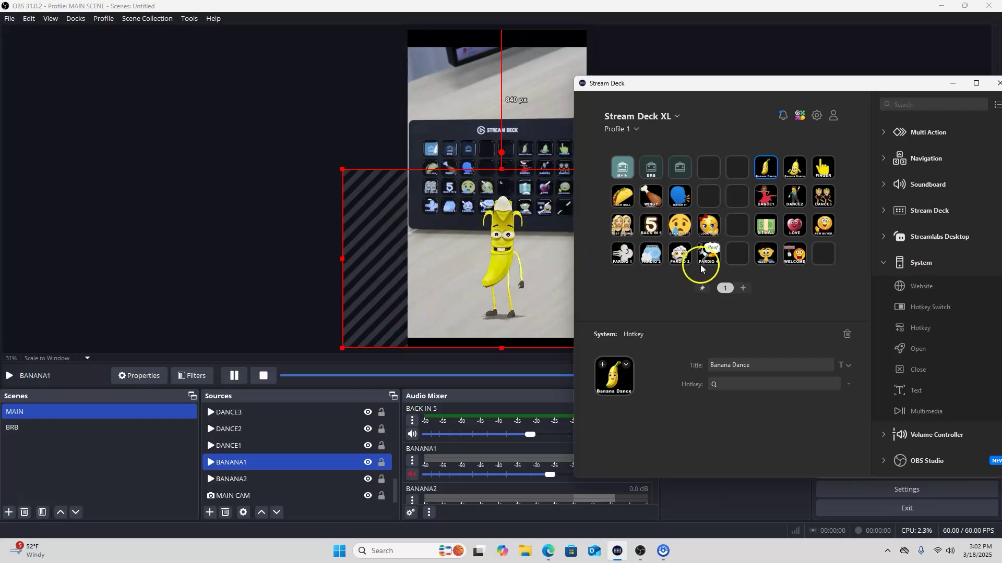
Add a new Media Source named 'test' and close its properties without choosing a file
left_click(210, 513)
left_click(243, 409)
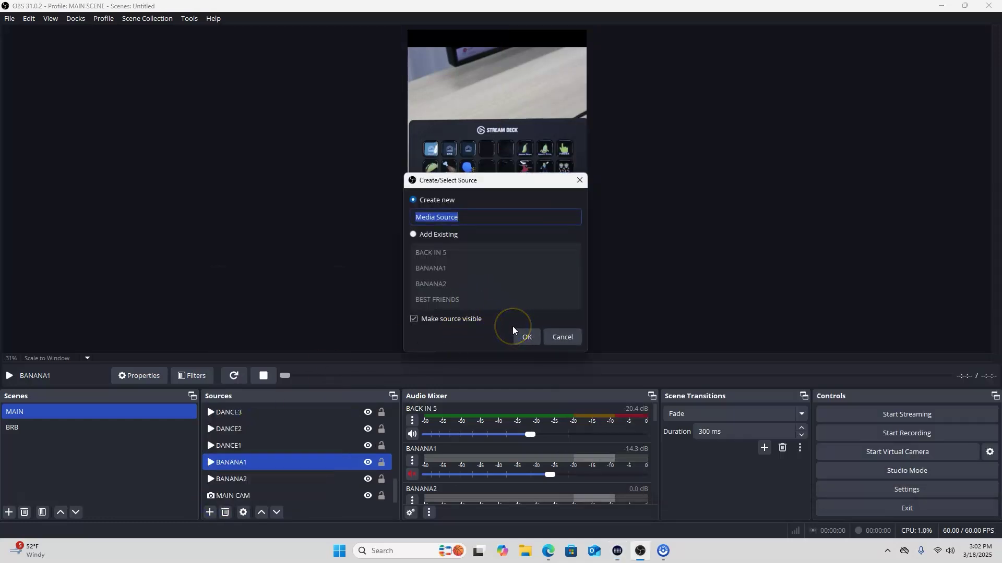
type("test")
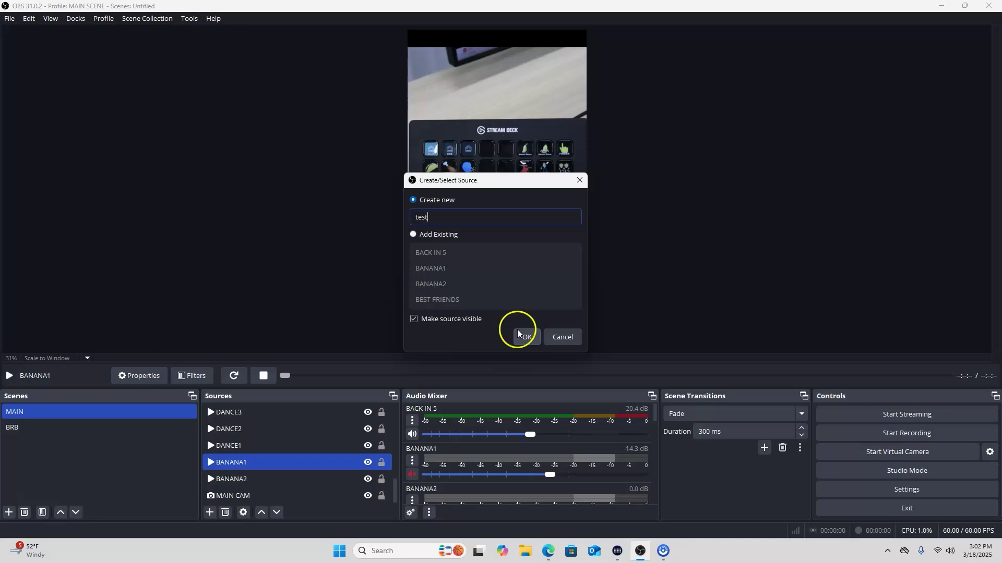
left_click(522, 336)
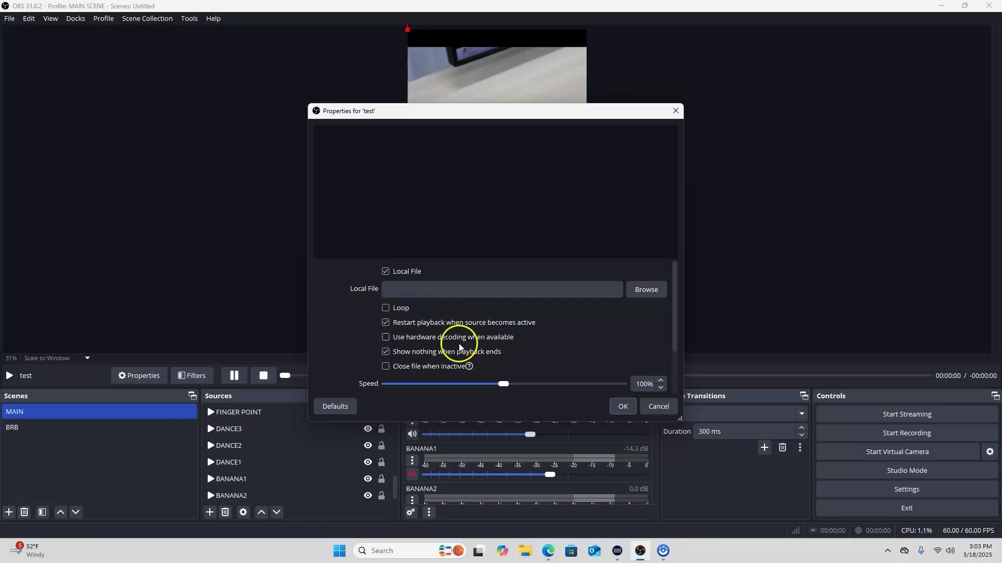
left_click(649, 406)
Remove the 'test' source from the scene and confirm the deletion
left_click(308, 443)
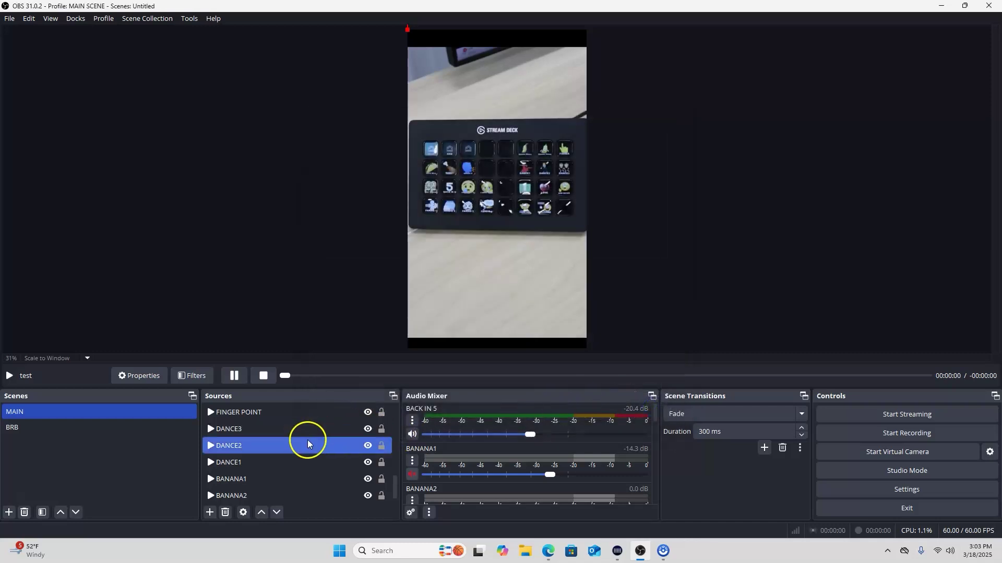
scroll(311, 459, "up", 5)
right_click(263, 417)
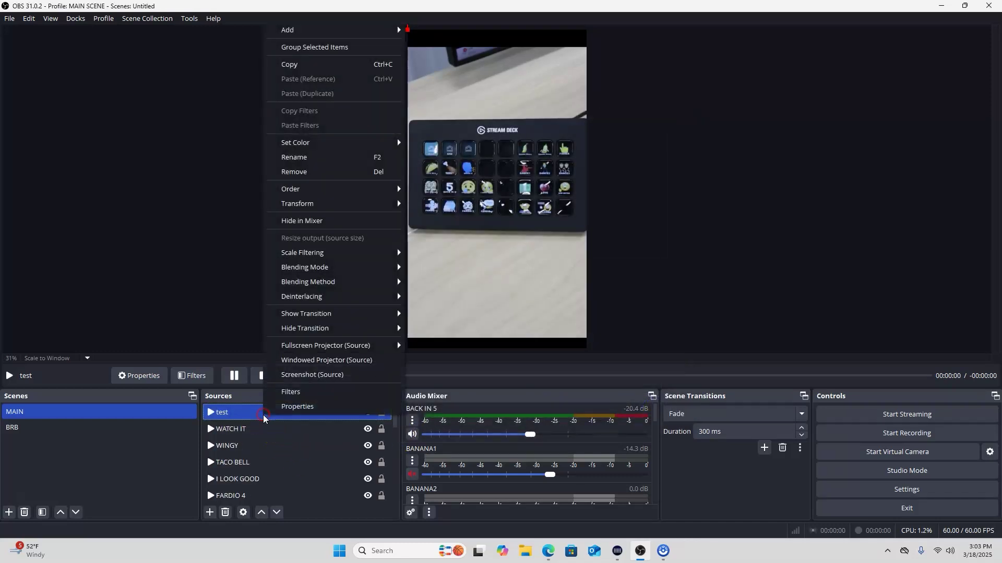
left_click(318, 170)
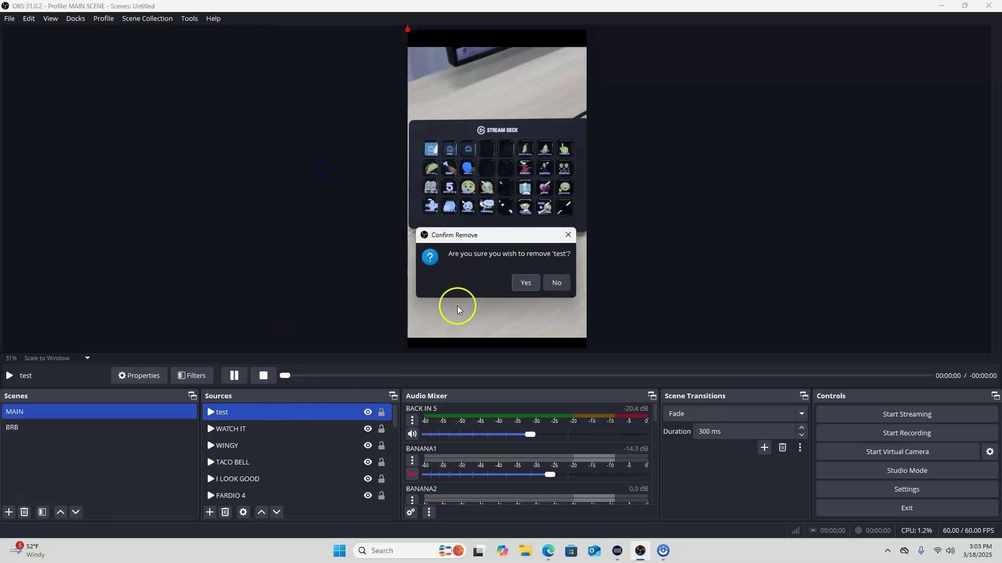
left_click(525, 283)
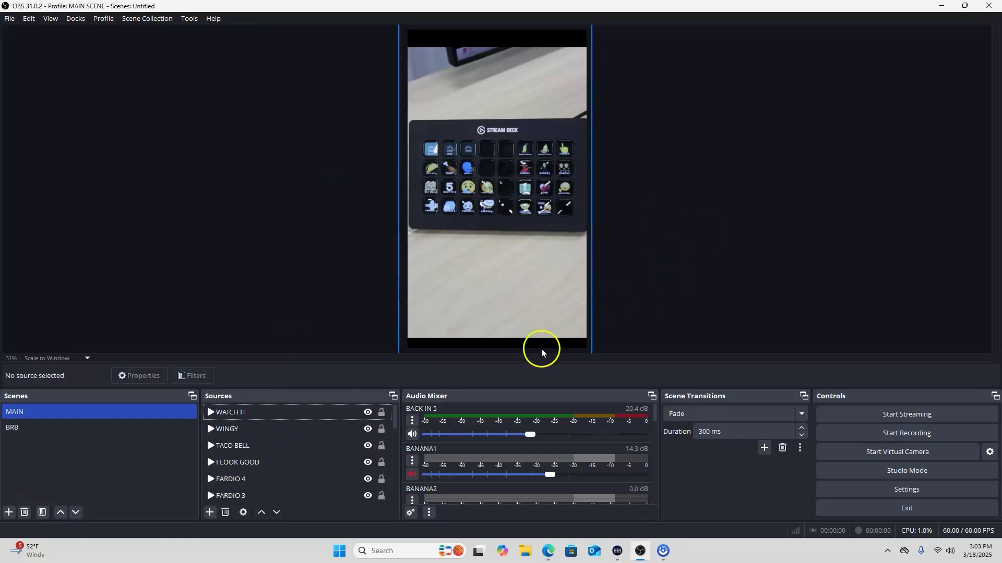
Set the second Banana Dance Stream Deck key's hotkey to W
left_click(618, 551)
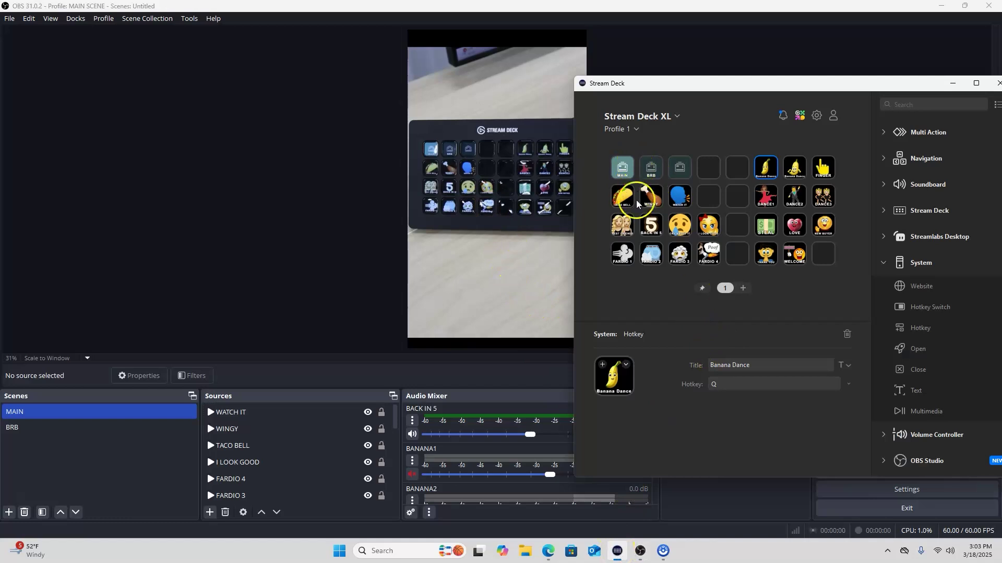
left_click(795, 168)
left_click(746, 385)
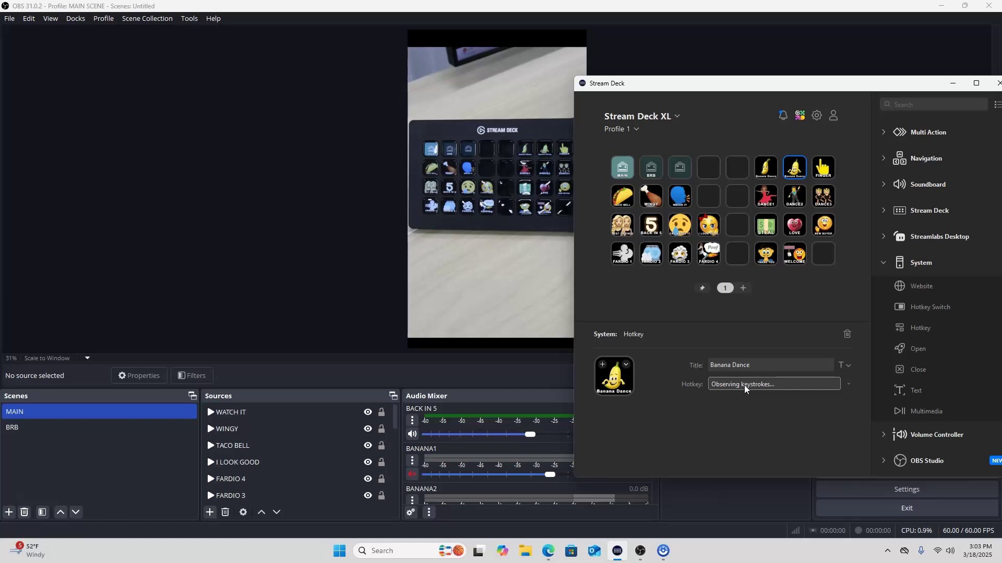
key("w")
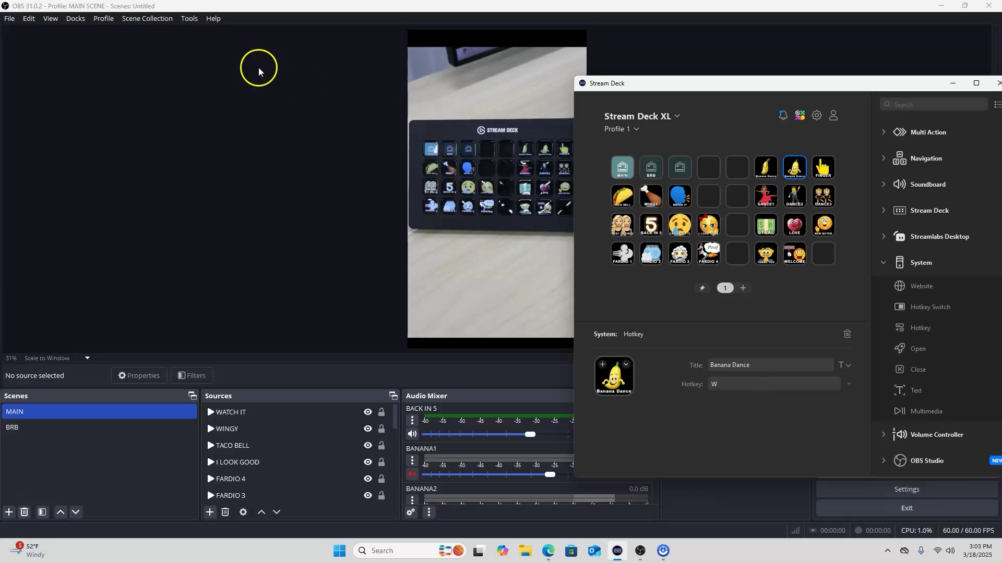
left_click(9, 18)
Bind W to BANANA2 Restart in OBS Hotkeys, save, and test the dancing banana
left_click(25, 65)
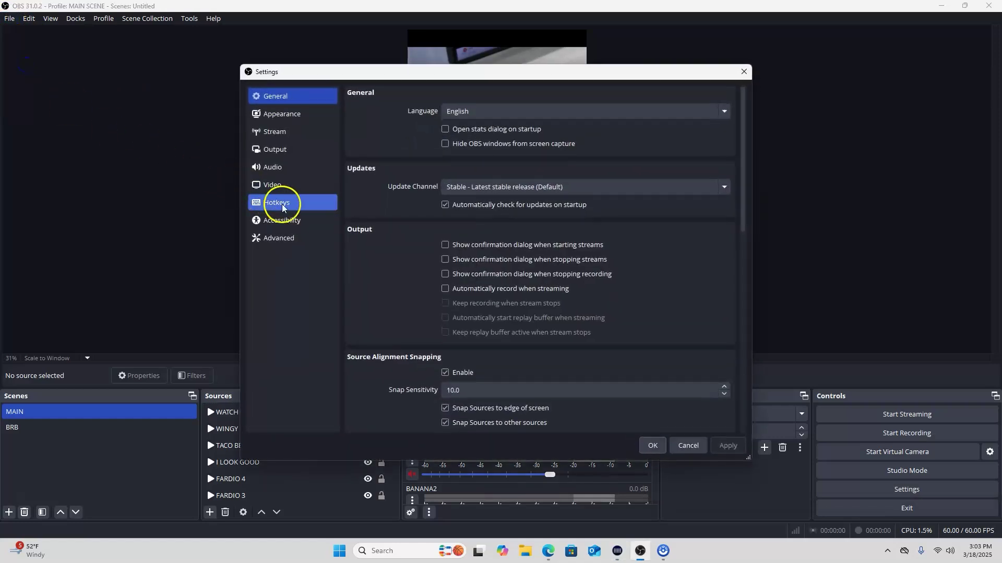
left_click(274, 202)
scroll(527, 277, "down", 10)
scroll(535, 286, "down", 20)
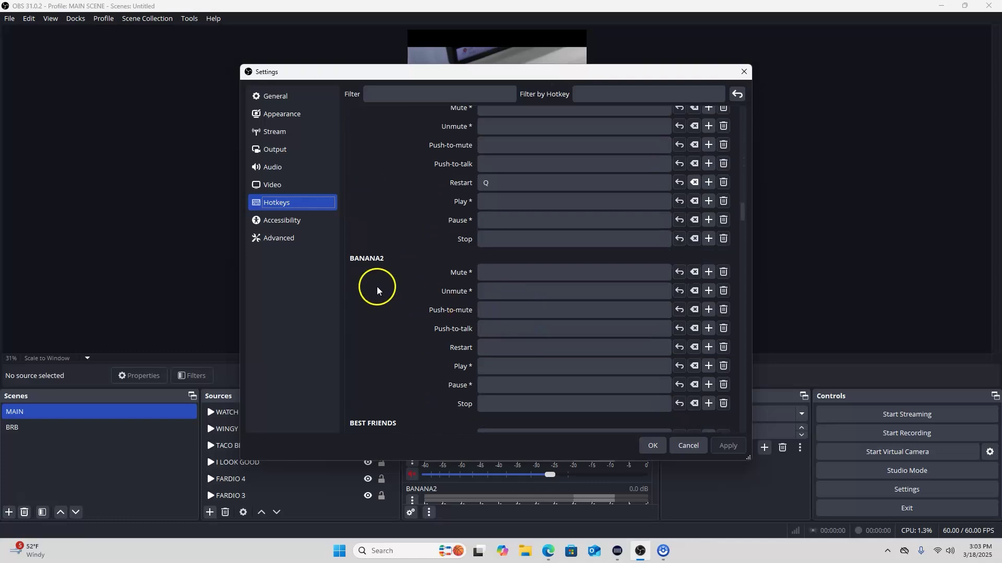
scroll(429, 293, "down", 1)
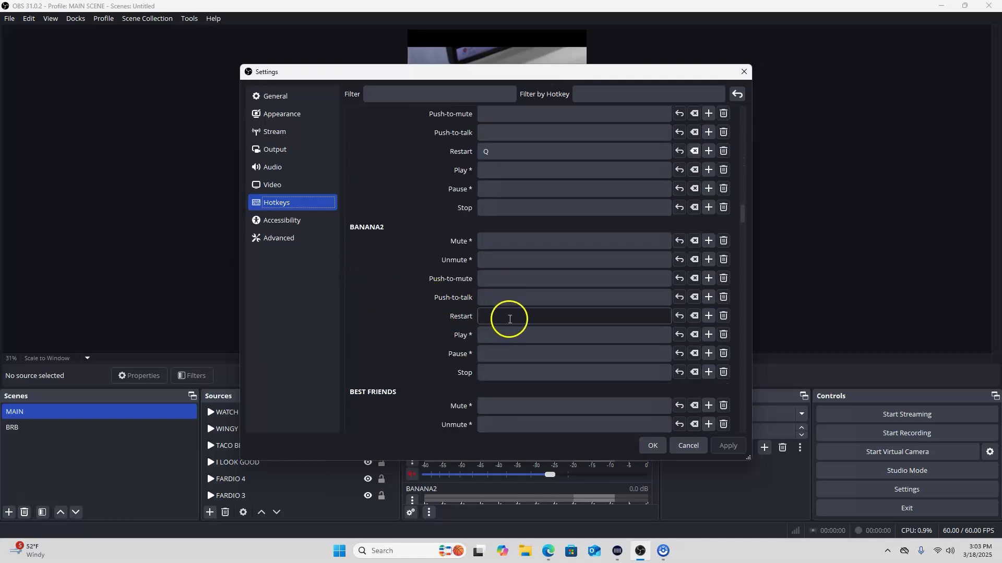
key("w")
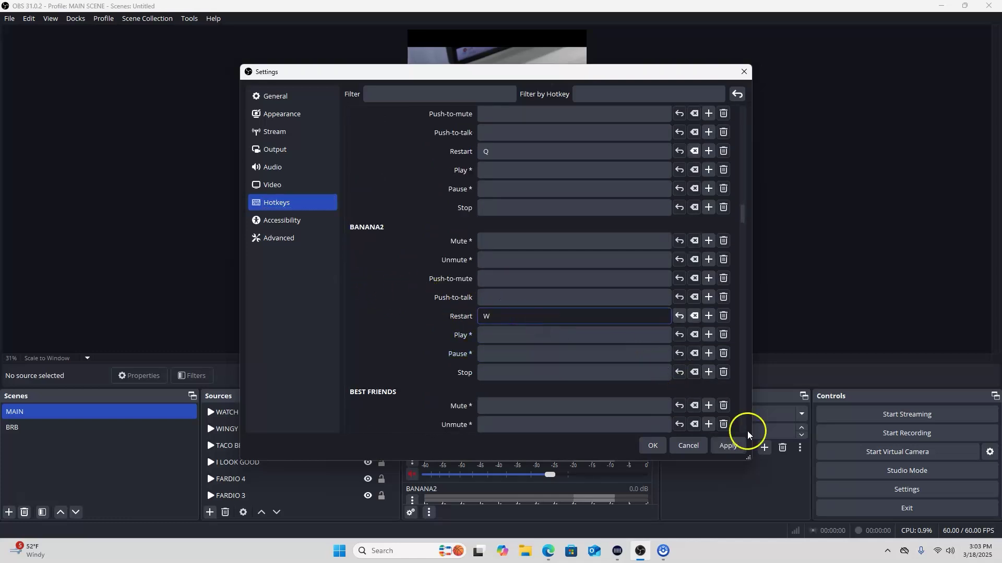
left_click(735, 446)
left_click(646, 447)
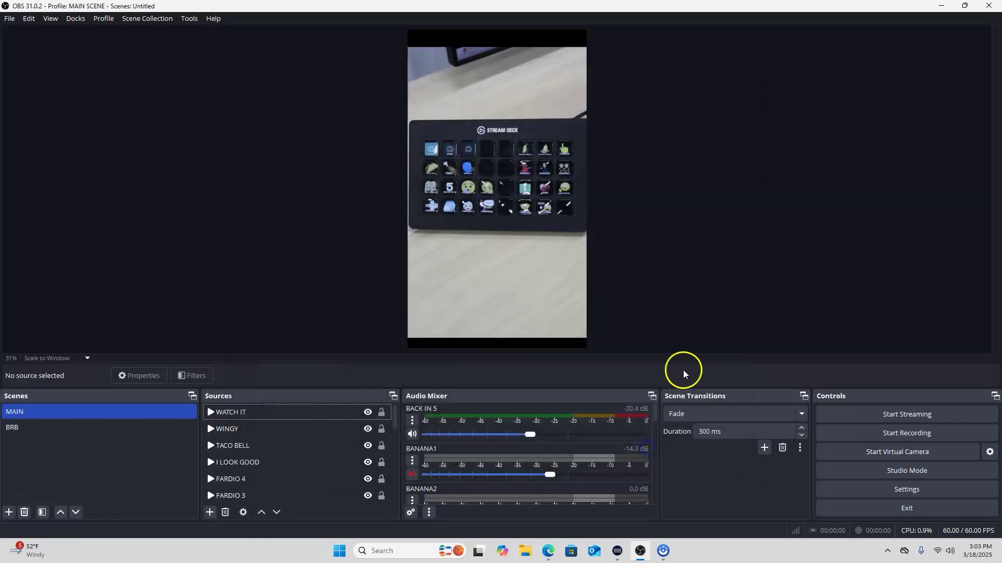
key("w")
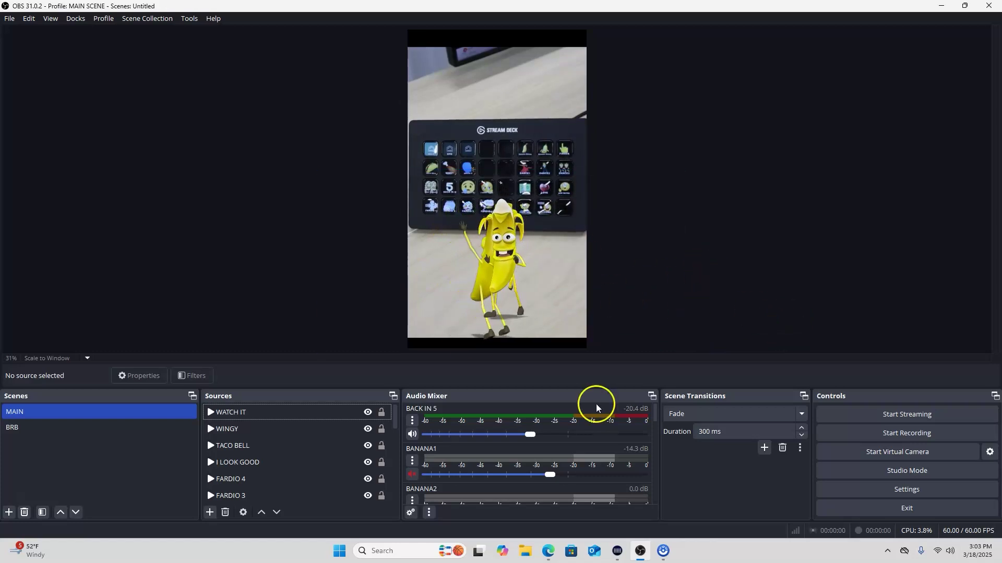
left_click(618, 550)
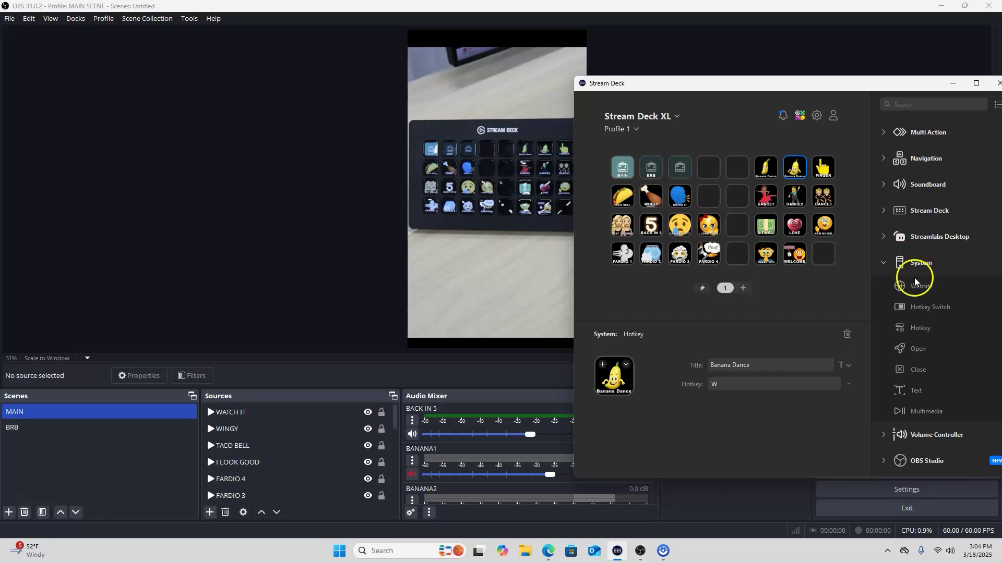
Drag an OBS Studio scene action onto a Stream Deck key
left_click(881, 264)
left_click(884, 315)
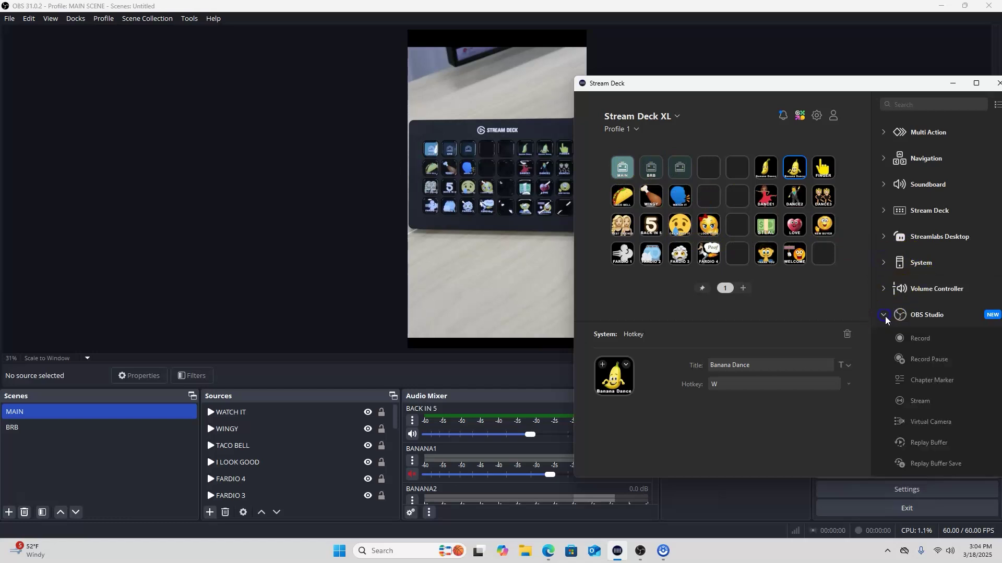
scroll(934, 325, "down", 3)
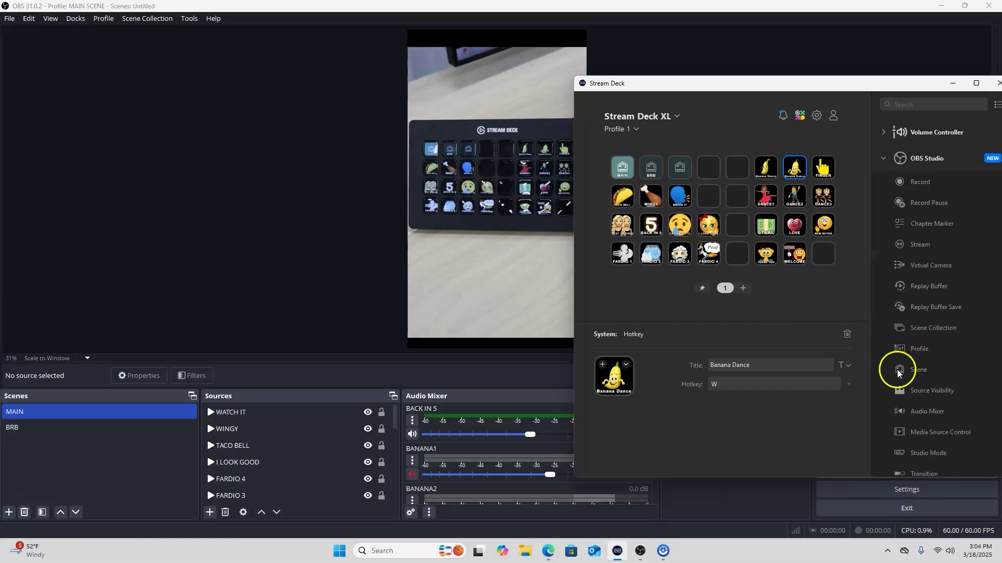
left_click_drag(918, 371, 681, 187)
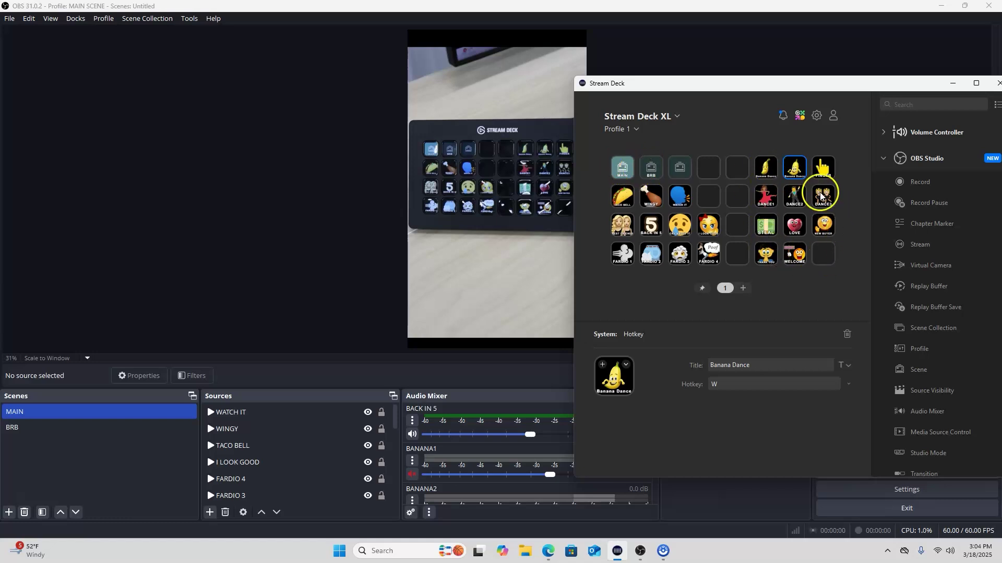
Place a trial System Hotkey action on an empty key, delete it, and minimize Stream Deck
left_click(887, 158)
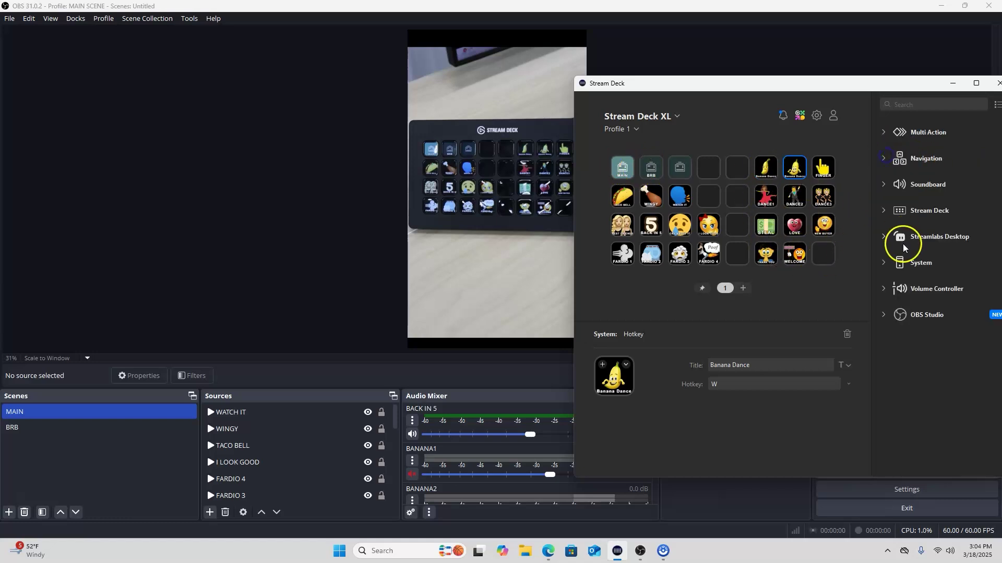
left_click(882, 264)
left_click_drag(924, 328, 743, 202)
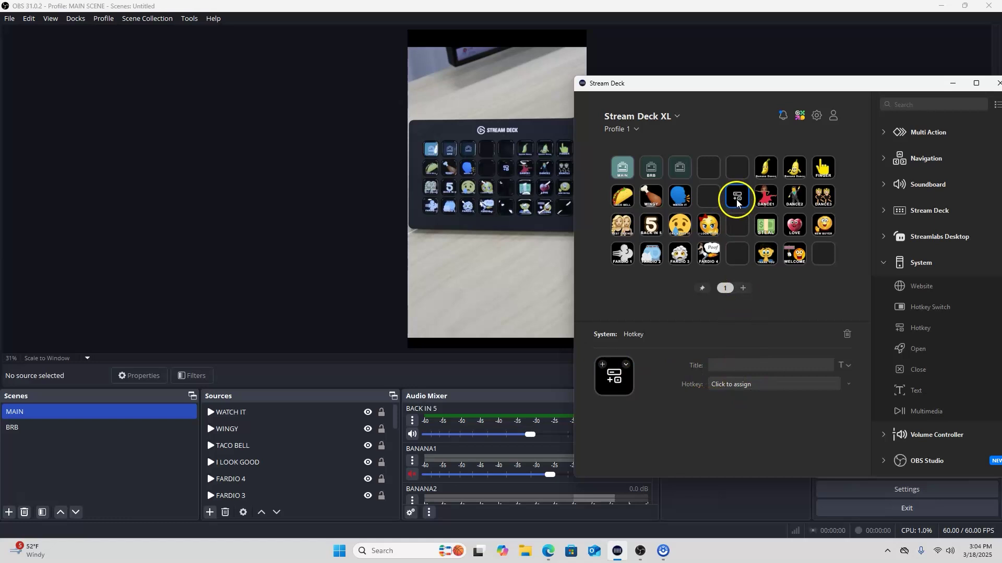
left_click(847, 335)
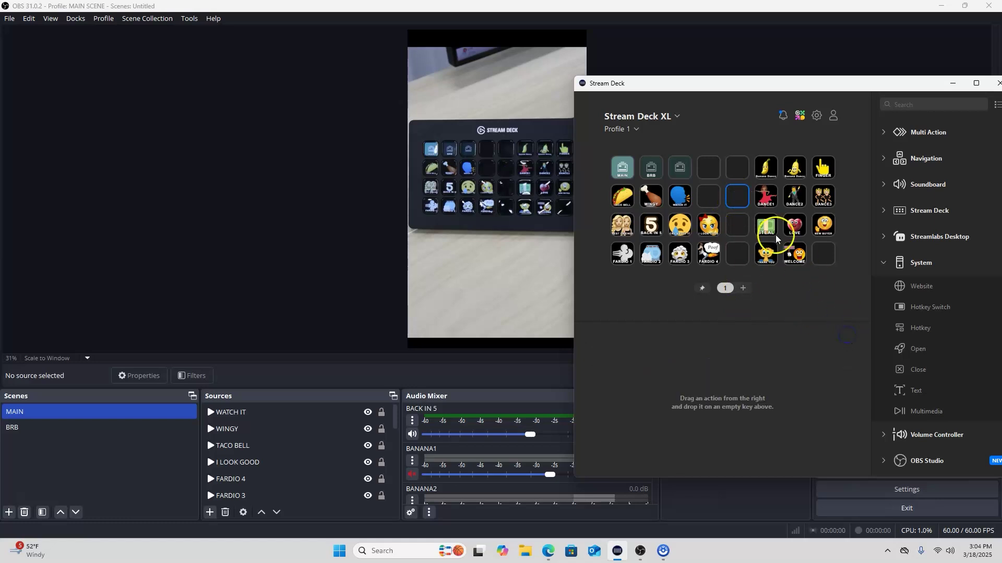
left_click(946, 89)
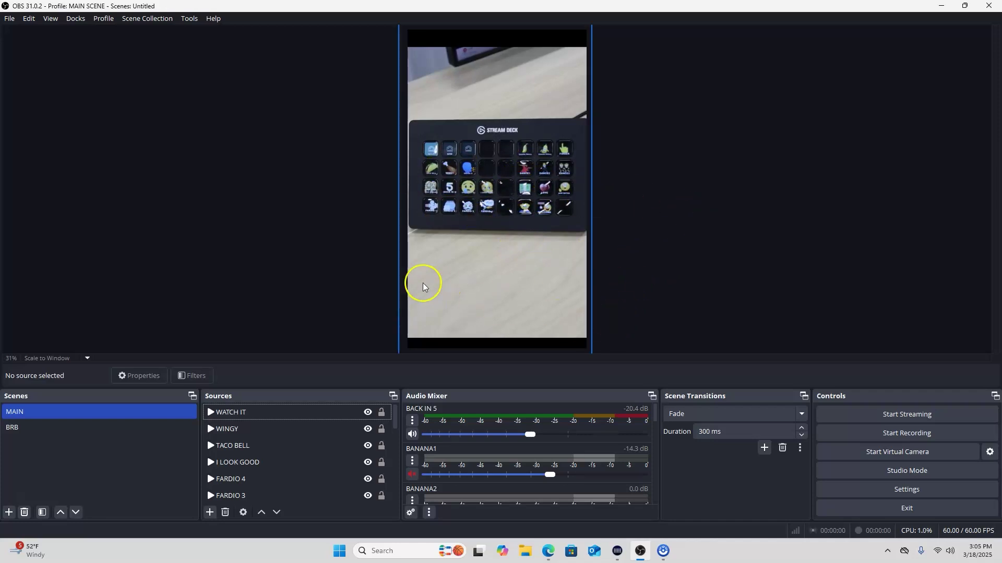
In the BRB scene, enable Loop on the BRB SCENE ocean video source
scroll(251, 454, "down", 4)
scroll(261, 448, "down", 5)
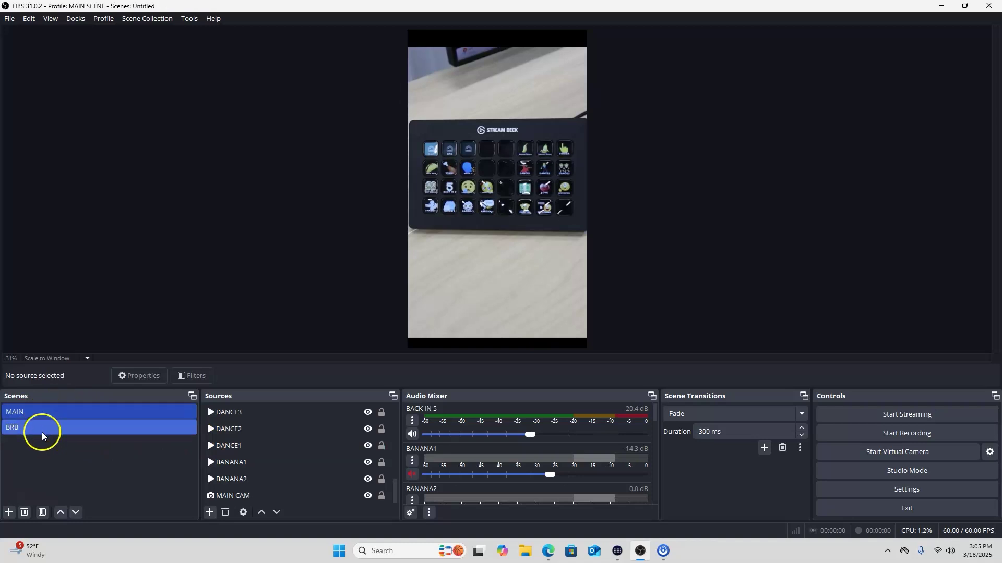
left_click(69, 432)
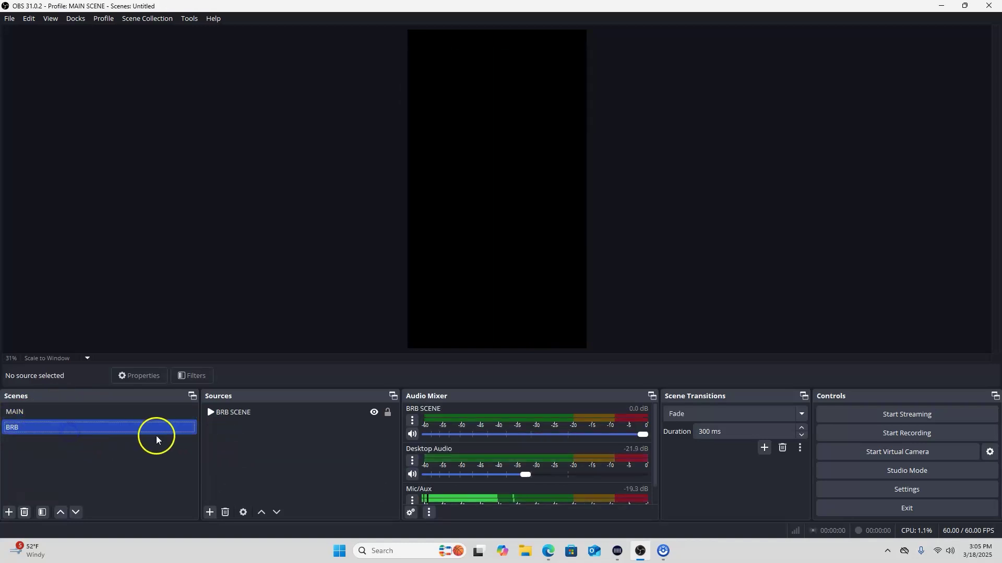
left_click(245, 412)
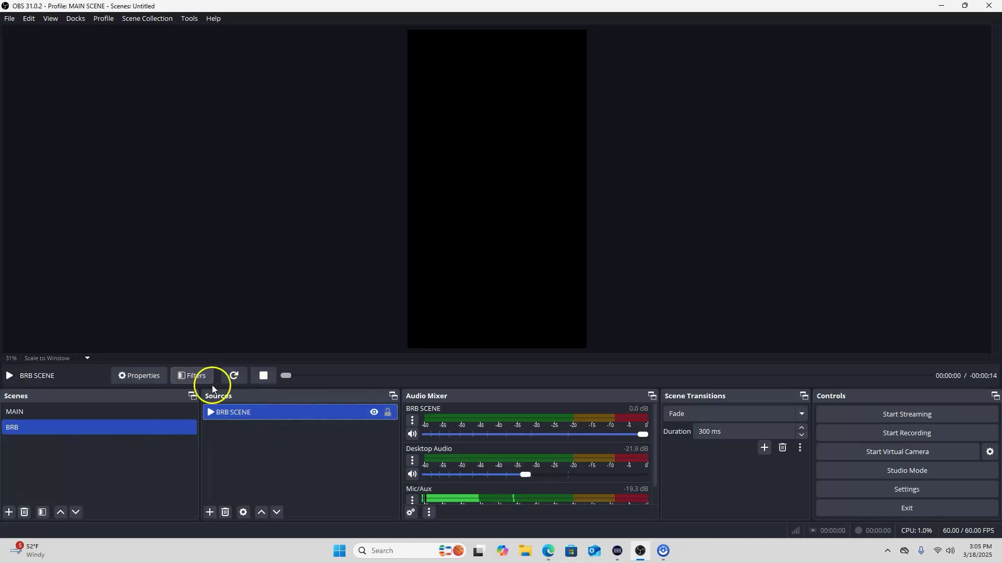
left_click(143, 377)
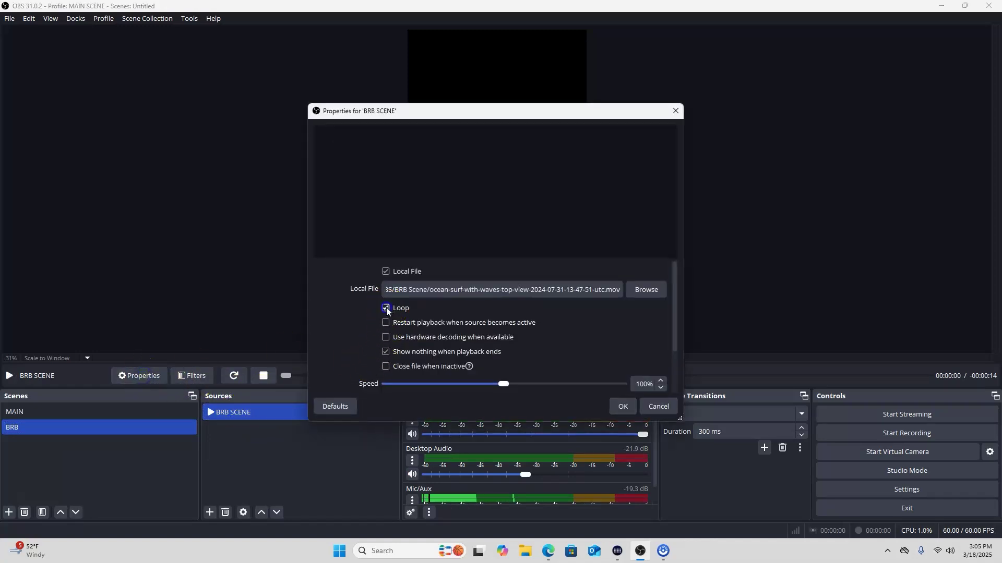
left_click(622, 408)
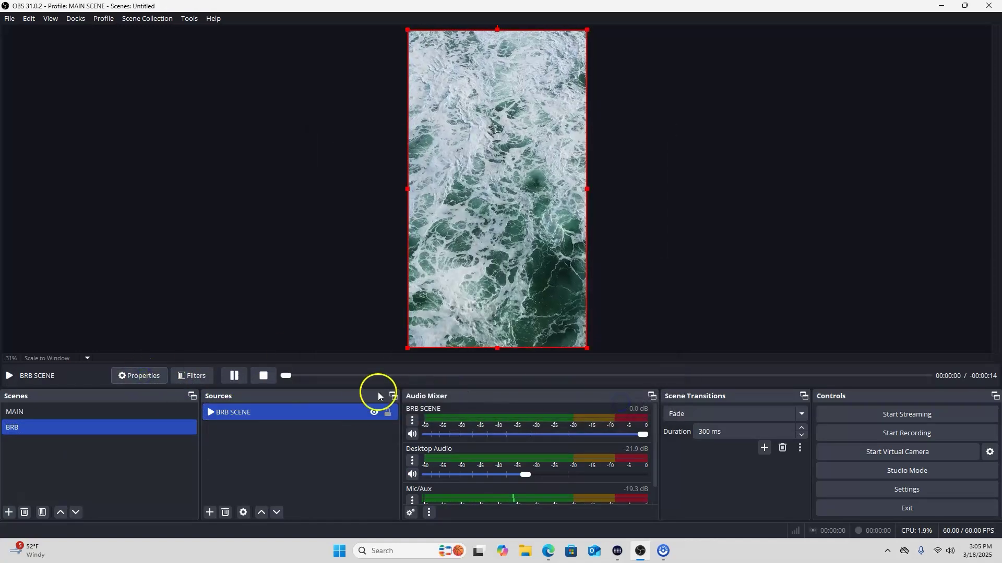
Check the BRB SCENE source selection, then return to the MAIN scene
left_click(308, 447)
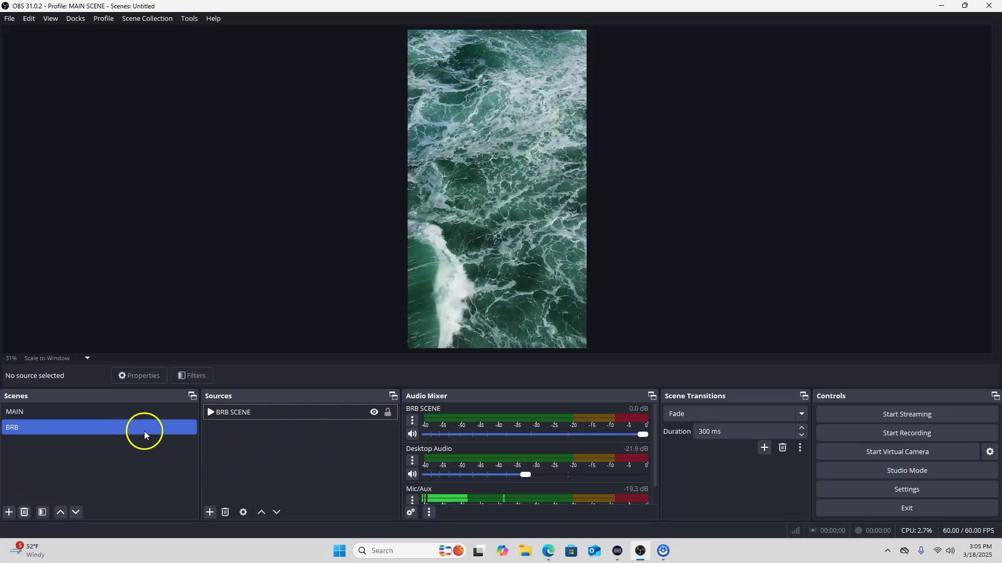
left_click(261, 413)
left_click(271, 455)
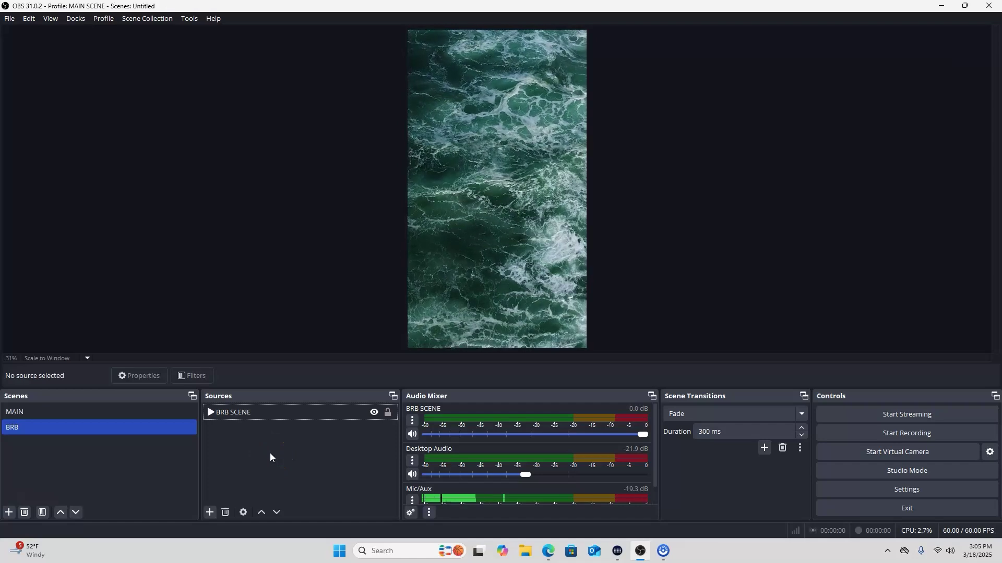
left_click(322, 441)
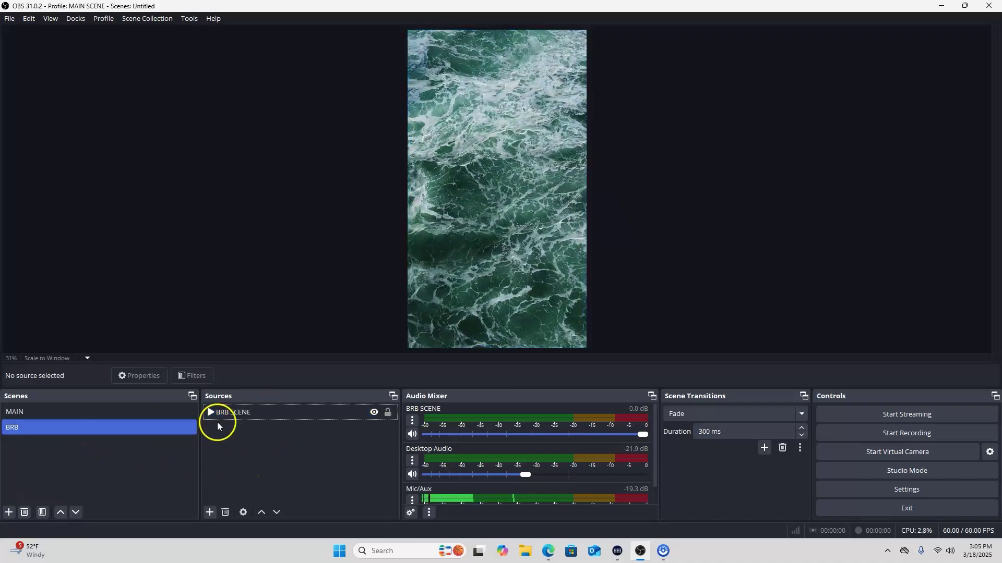
left_click(282, 416)
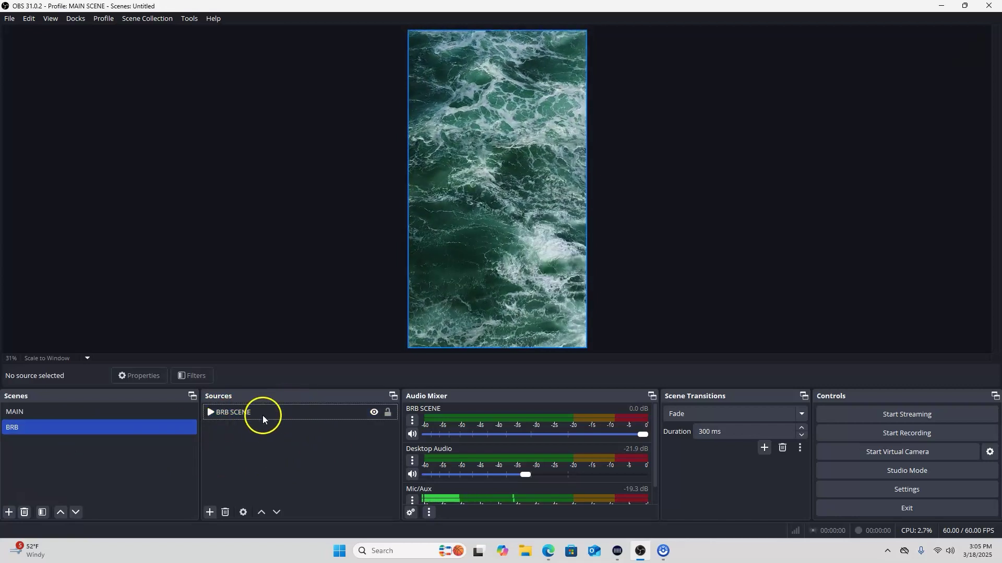
left_click(85, 409)
left_click(245, 427)
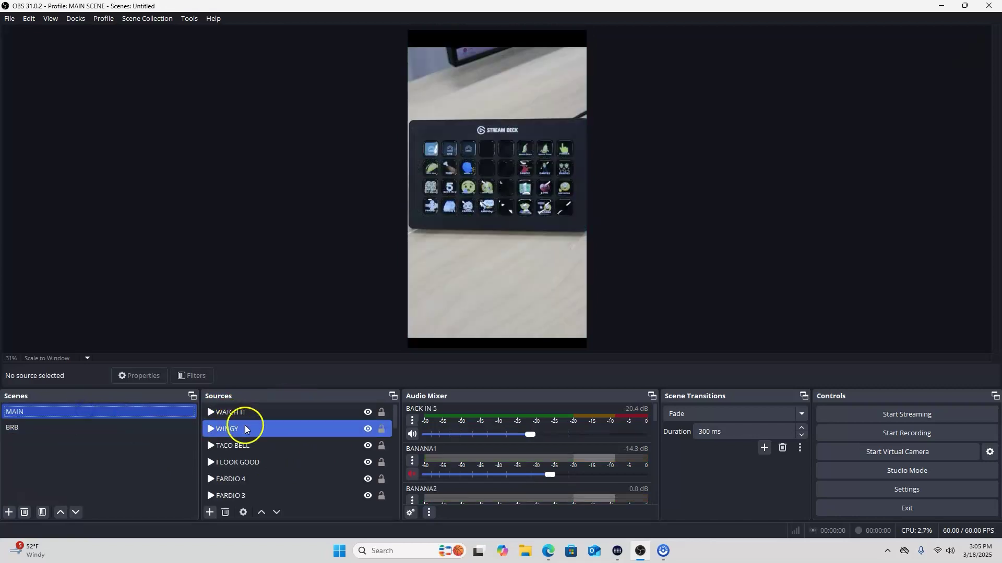
left_click(280, 414)
scroll(282, 420, "down", 5)
left_click(283, 424)
scroll(280, 432, "down", 5)
left_click(280, 432)
left_click(275, 476)
left_click(275, 492)
left_click(277, 479)
scroll(278, 475, "up", 10)
left_click(277, 470)
left_click(250, 495)
left_click(210, 513)
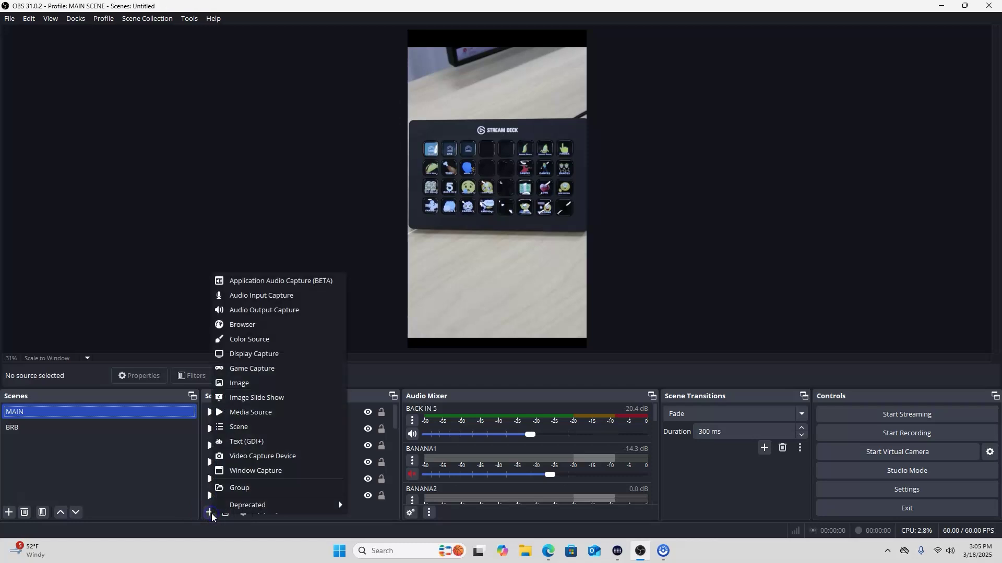
left_click(254, 416)
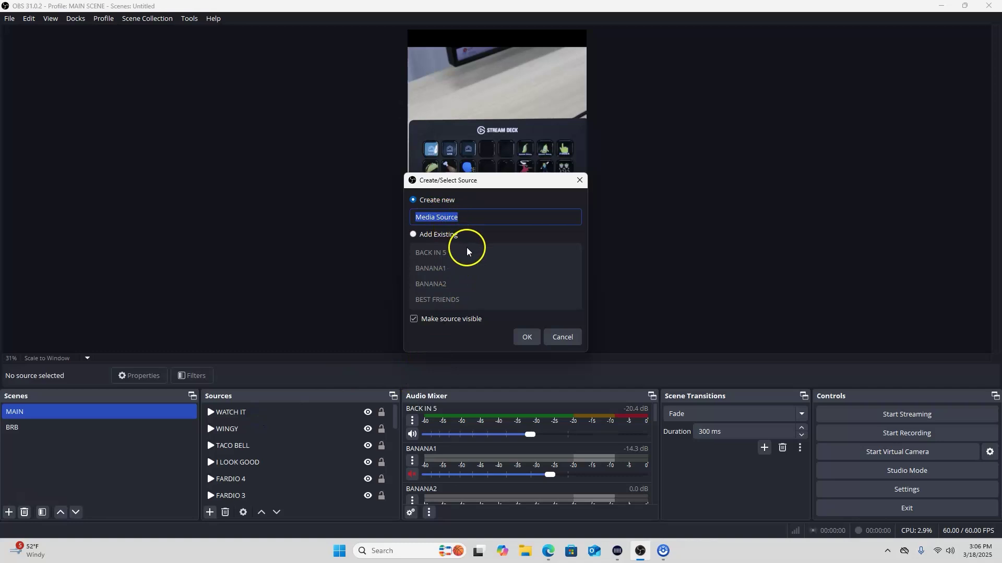
type("TEST")
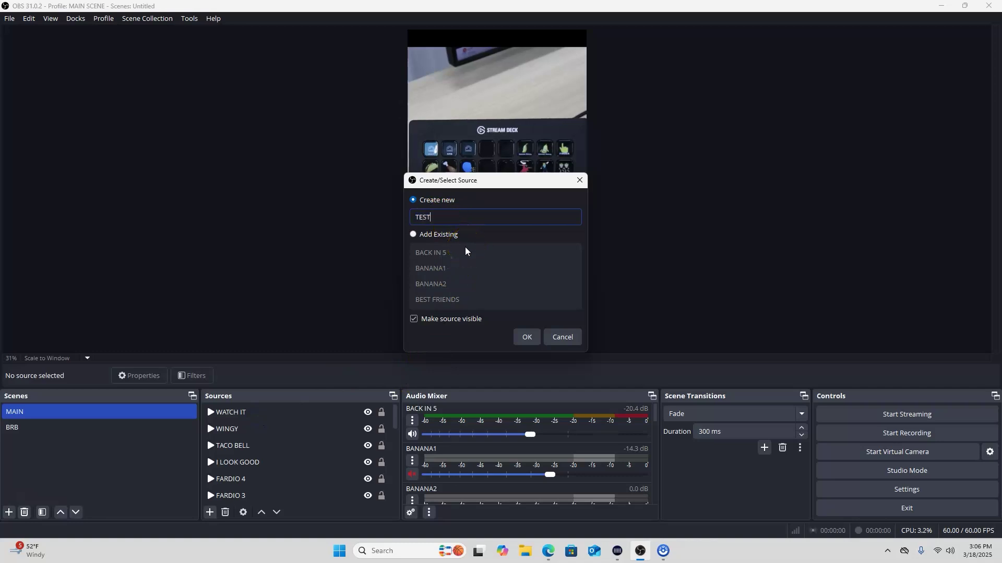
left_click(519, 335)
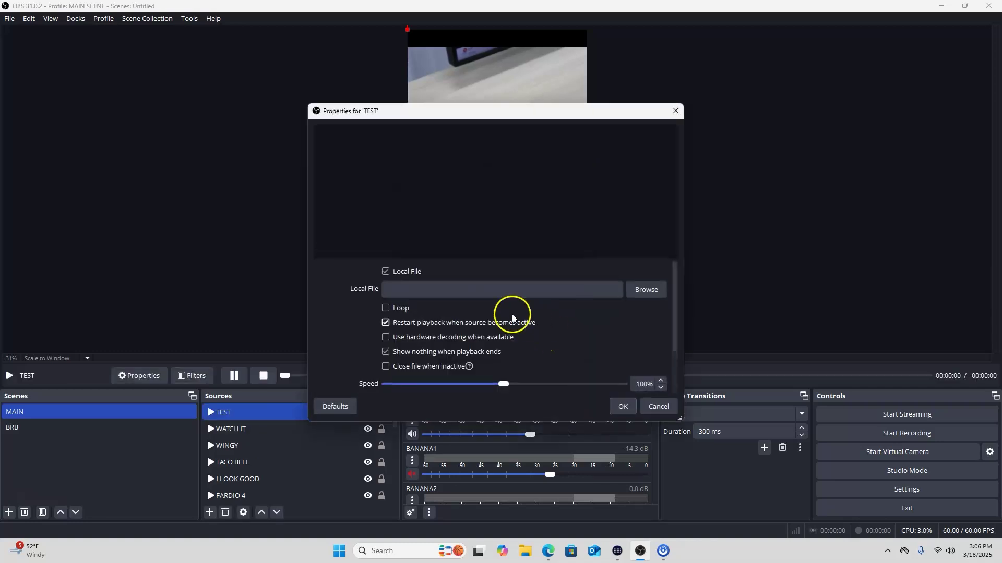
left_click(642, 290)
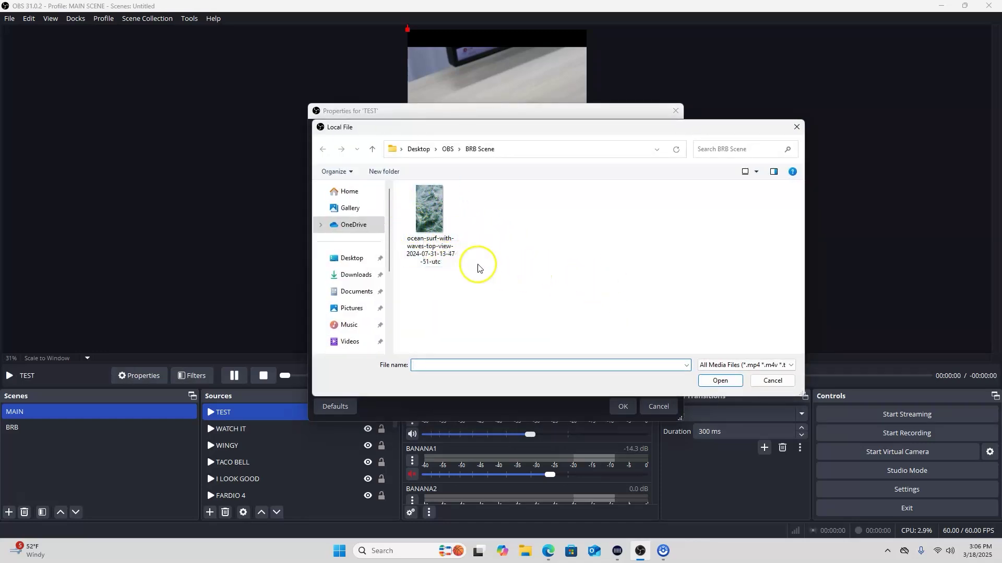
left_click(358, 259)
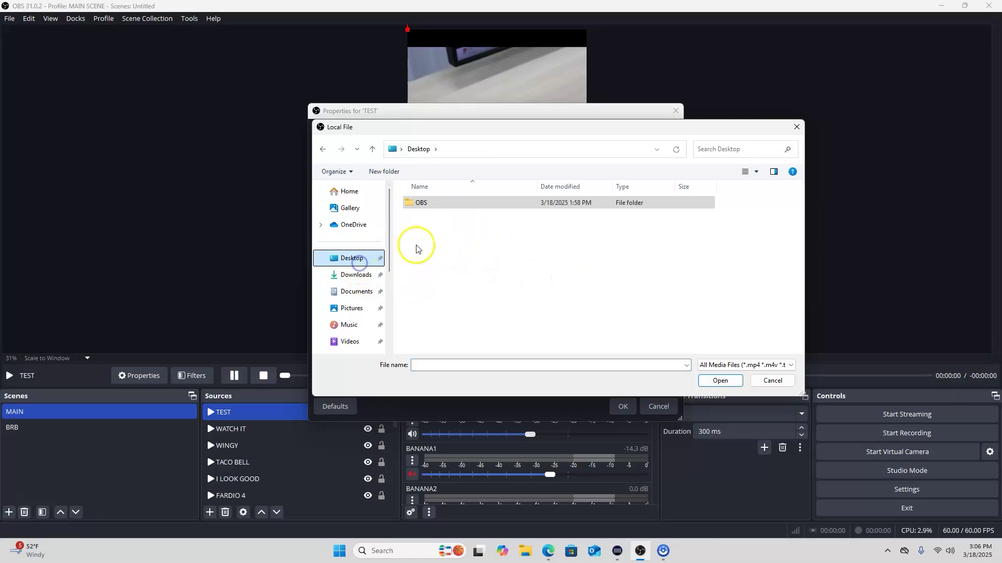
double_click(442, 205)
double_click(444, 217)
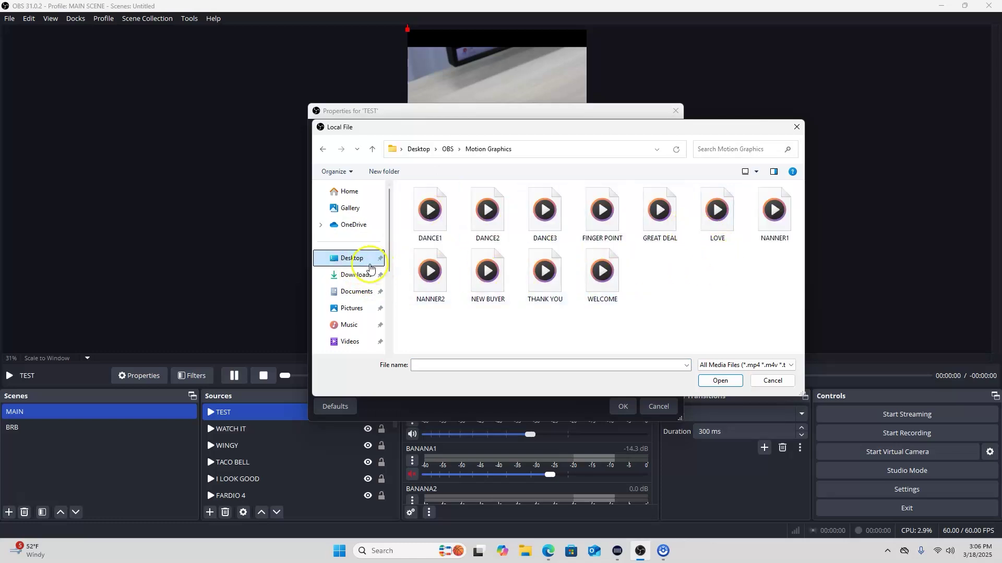
left_click(327, 150)
double_click(462, 231)
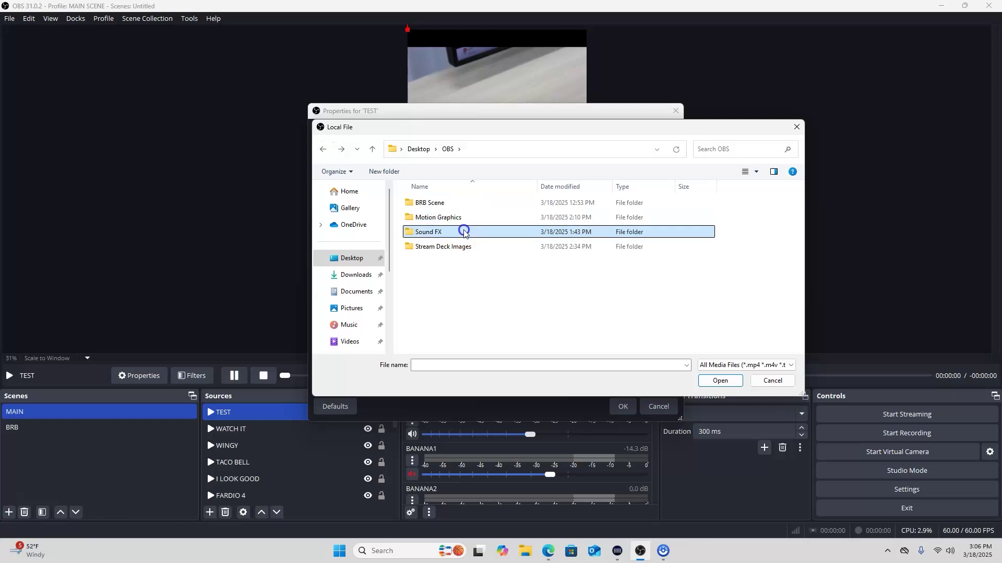
left_click(323, 149)
left_click(771, 380)
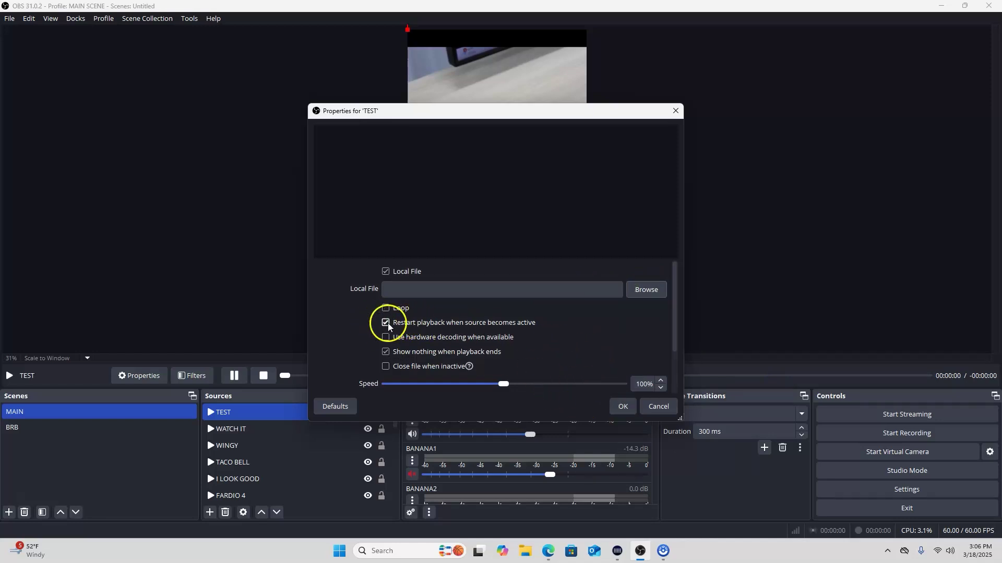
left_click(659, 406)
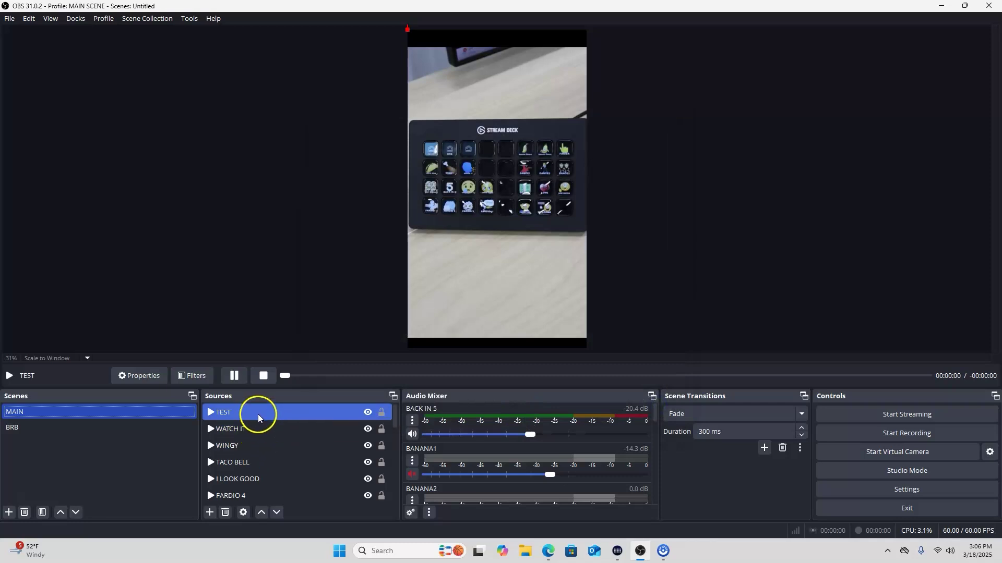
right_click(259, 412)
left_click(326, 170)
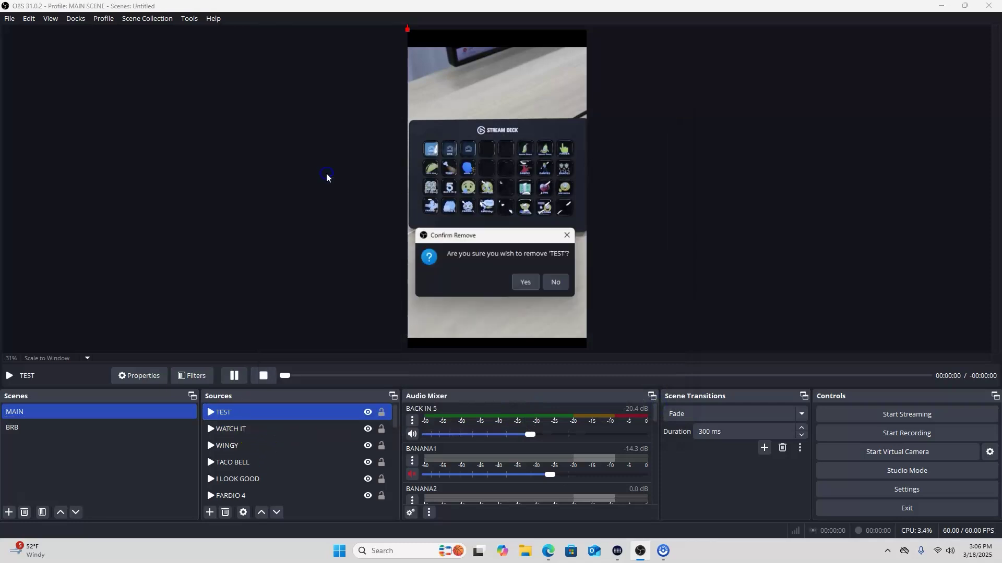
left_click(522, 280)
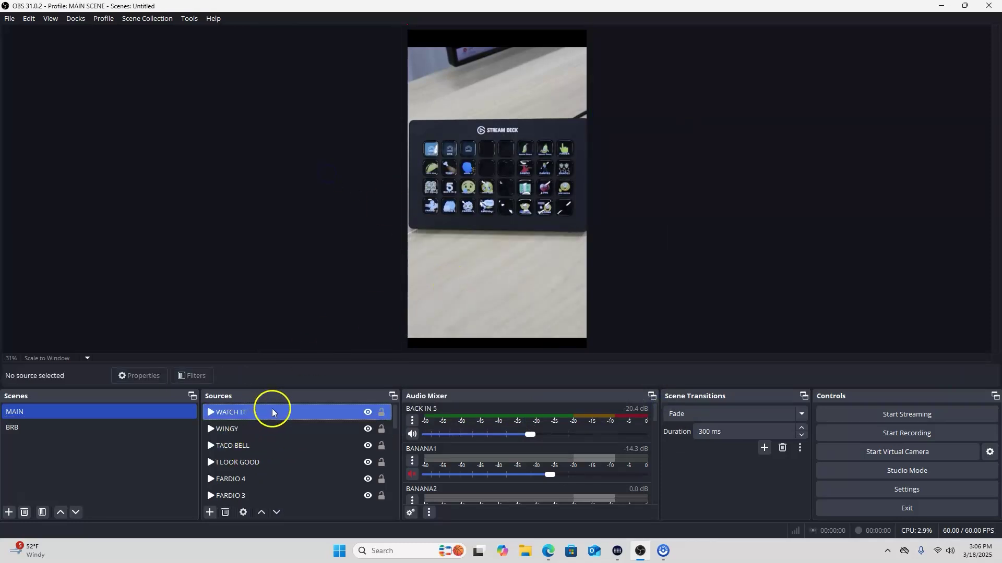
Scroll Whatnot's Show Tools page to OBS Quick Setup and move the OBS window lower beside it
scroll(284, 499, "down", 5)
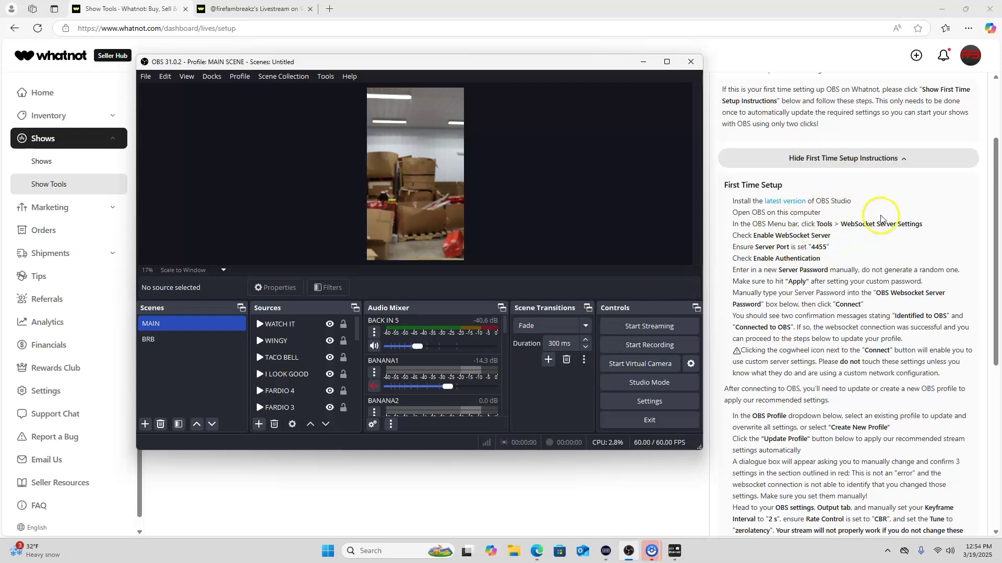
scroll(850, 101, "up", 2)
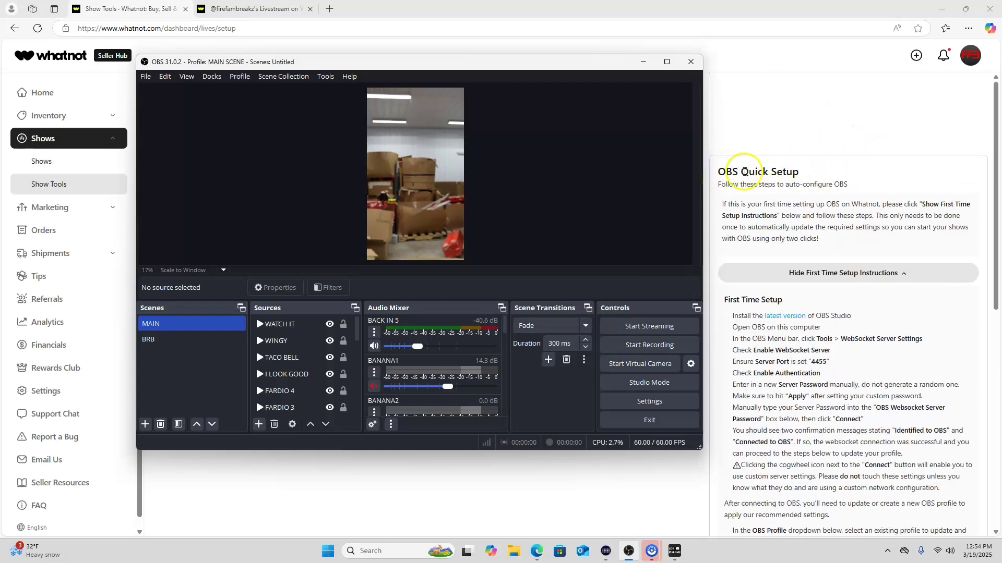
left_click_drag(595, 66, 575, 79)
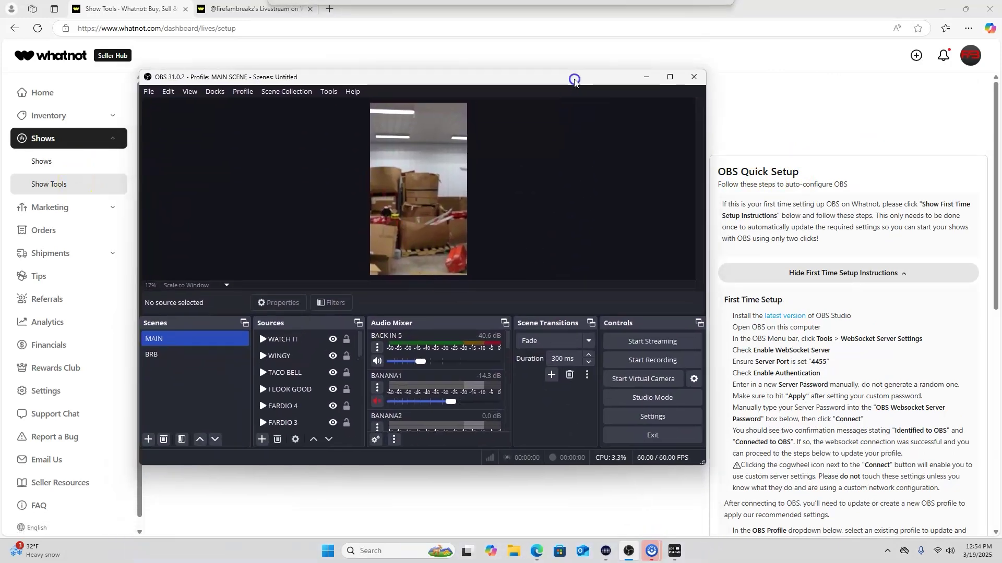
scroll(856, 262, "down", 2)
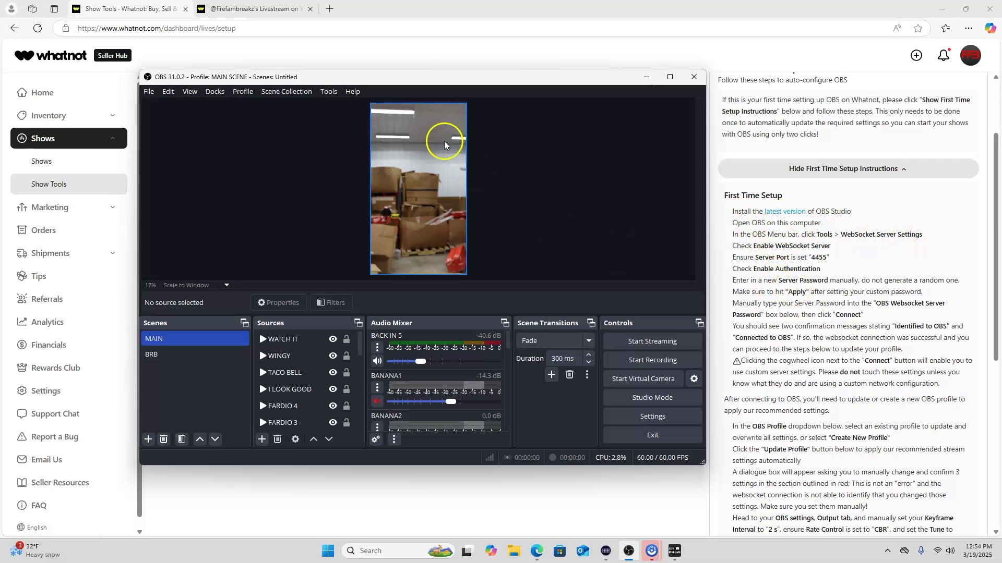
Enter a server password in WebSocket Server Settings (port 4455, authentication on) and save
left_click(328, 93)
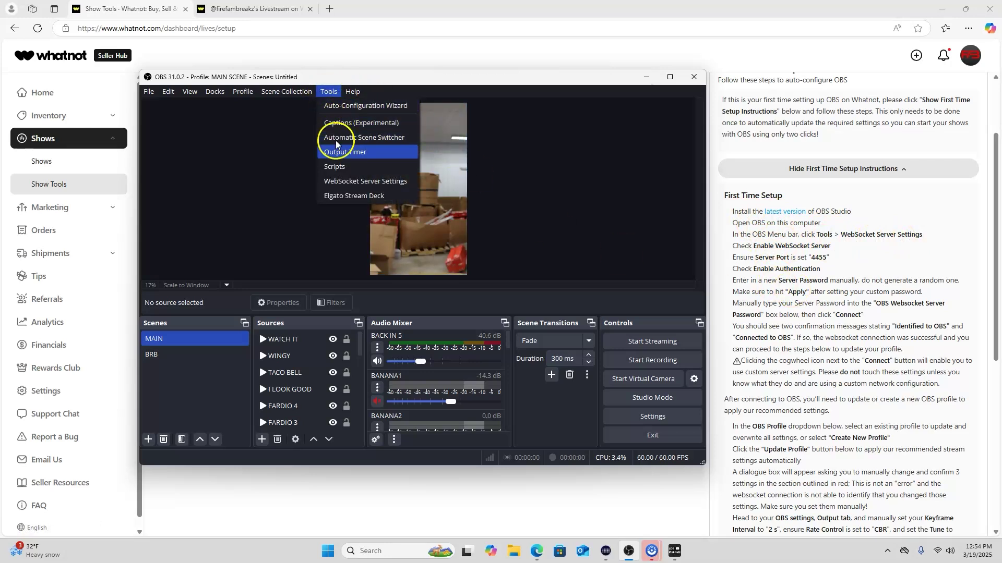
left_click(344, 182)
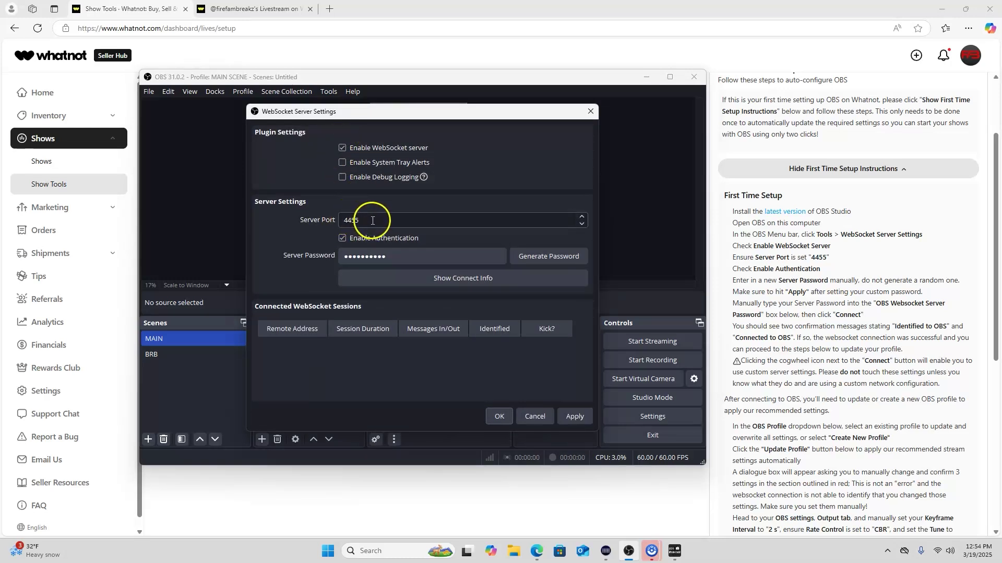
left_click(336, 256)
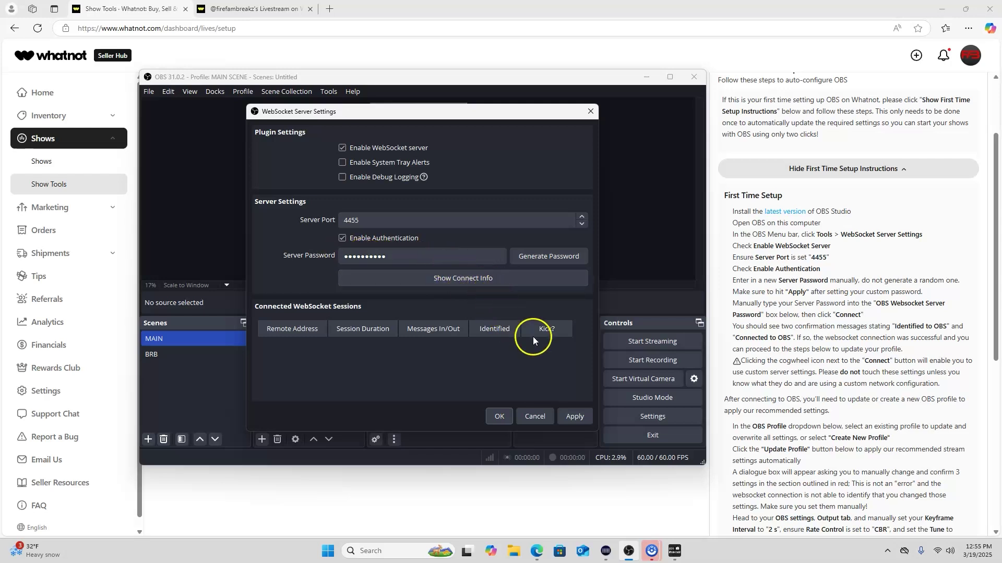
left_click(574, 418)
left_click(502, 417)
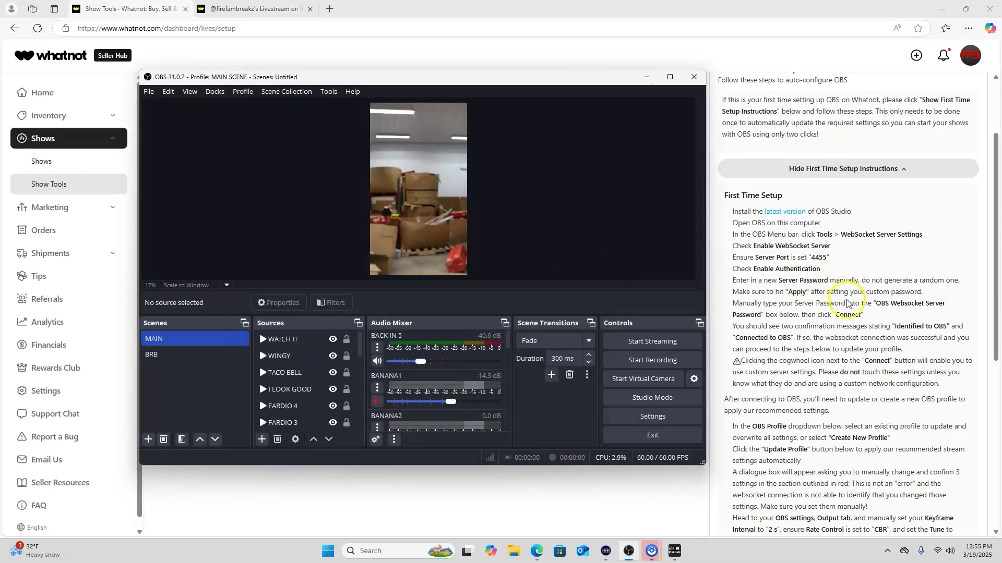
Open OBS Settings on the General page from the File menu
scroll(847, 303, "down", 5)
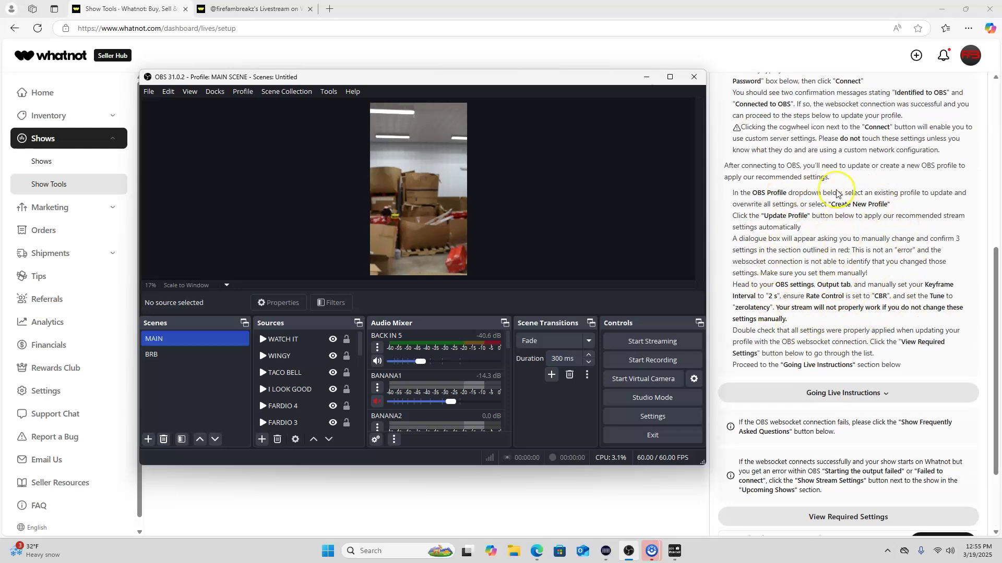
left_click(282, 98)
left_click(285, 106)
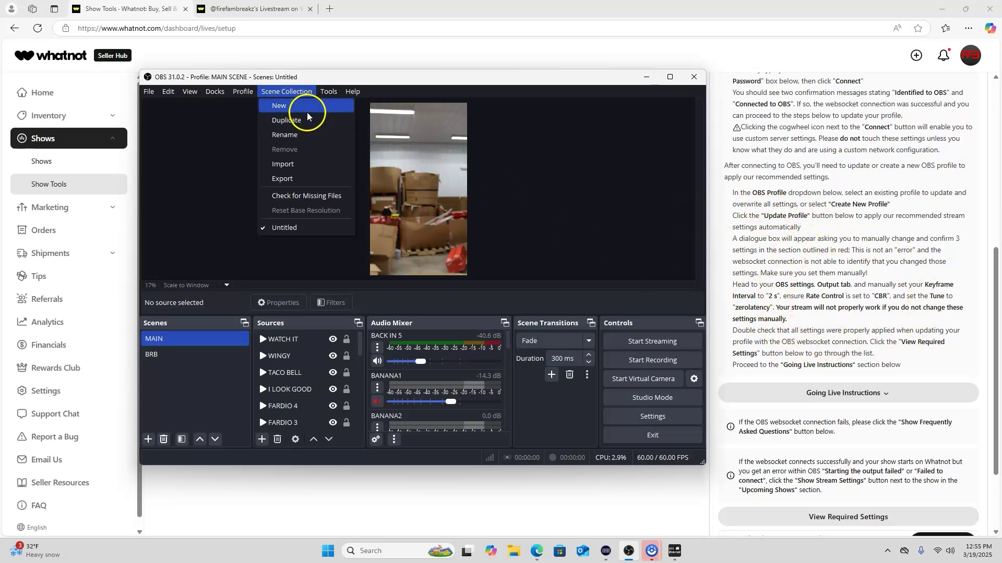
left_click(188, 118)
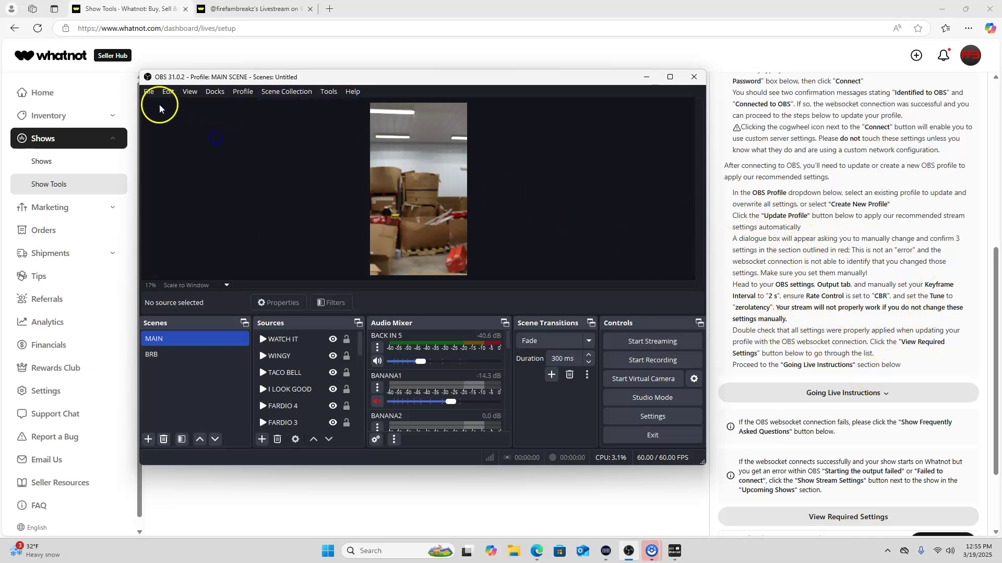
left_click(149, 92)
left_click(159, 137)
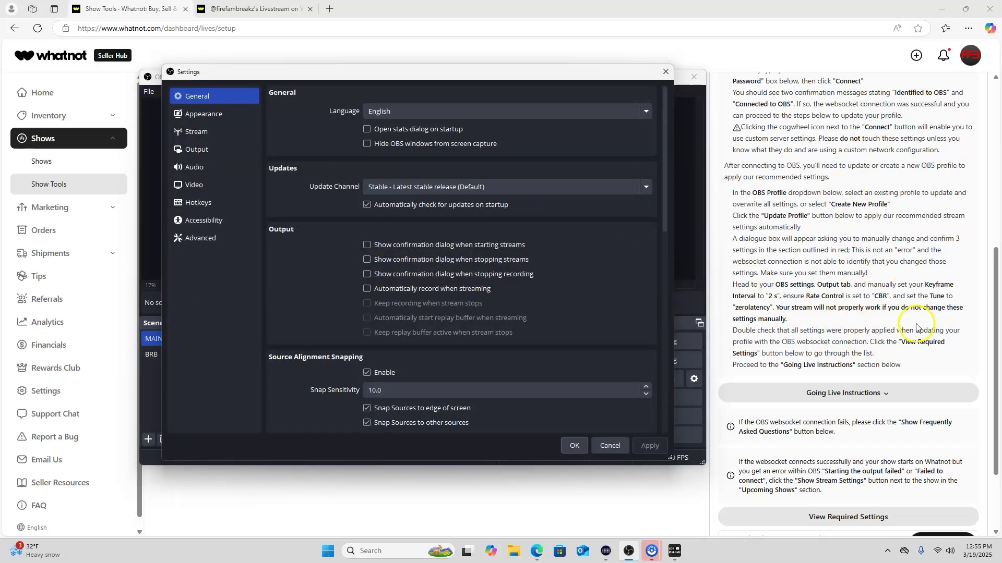
Reveal Whatnot's required OBS settings list and display OBS's Output settings for comparison
scroll(832, 333, "down", 2)
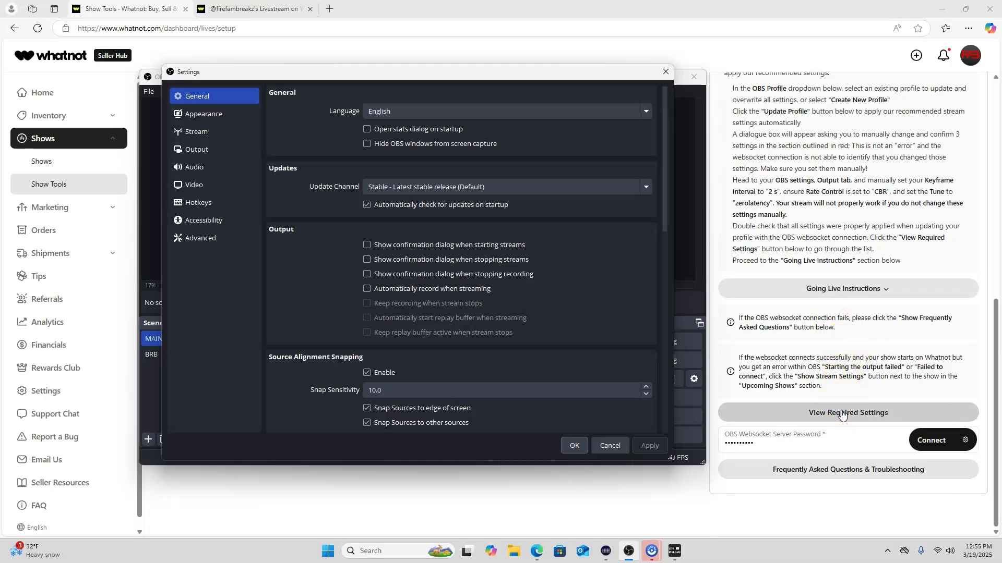
left_click(842, 414)
scroll(855, 374, "down", 3)
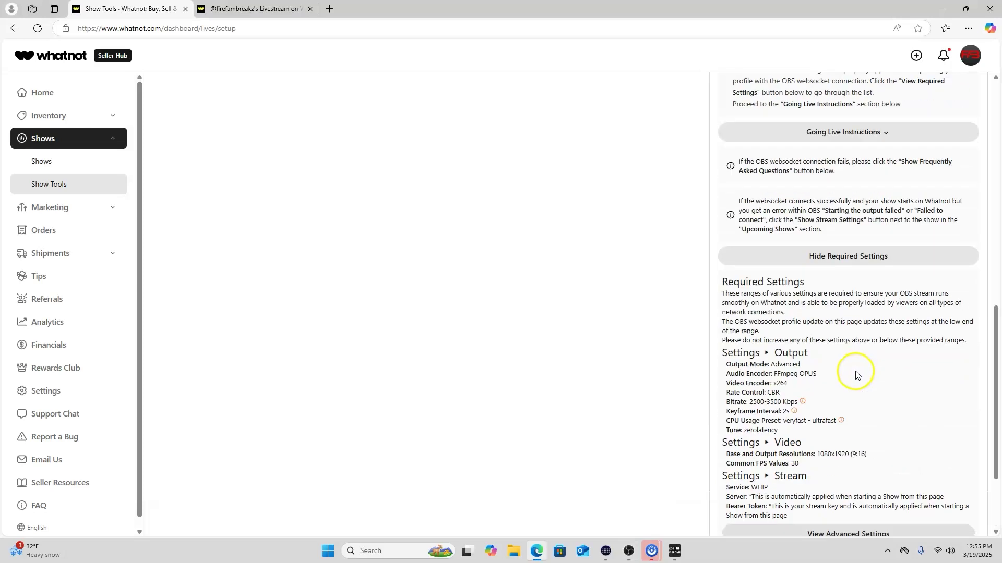
scroll(856, 374, "down", 2)
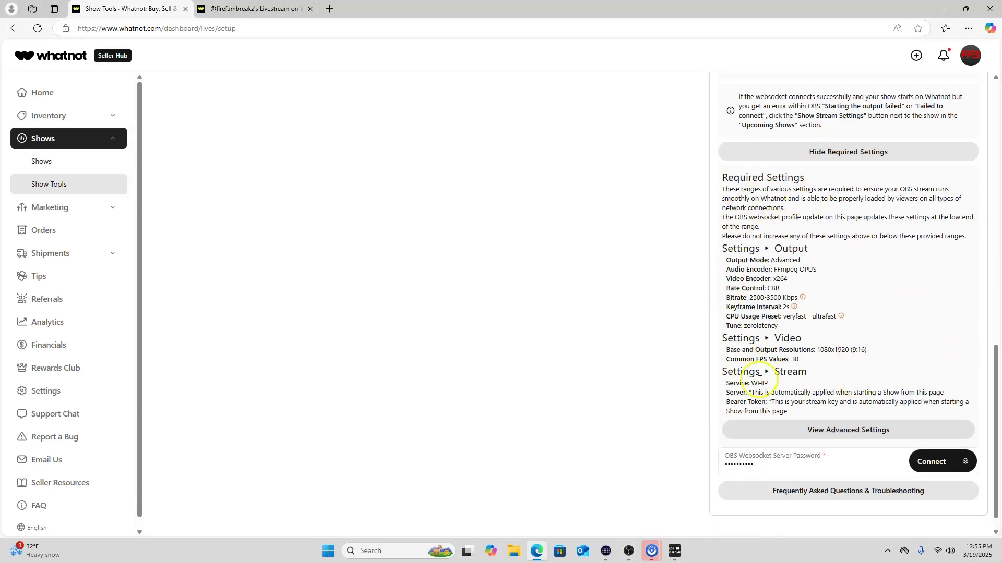
left_click(628, 550)
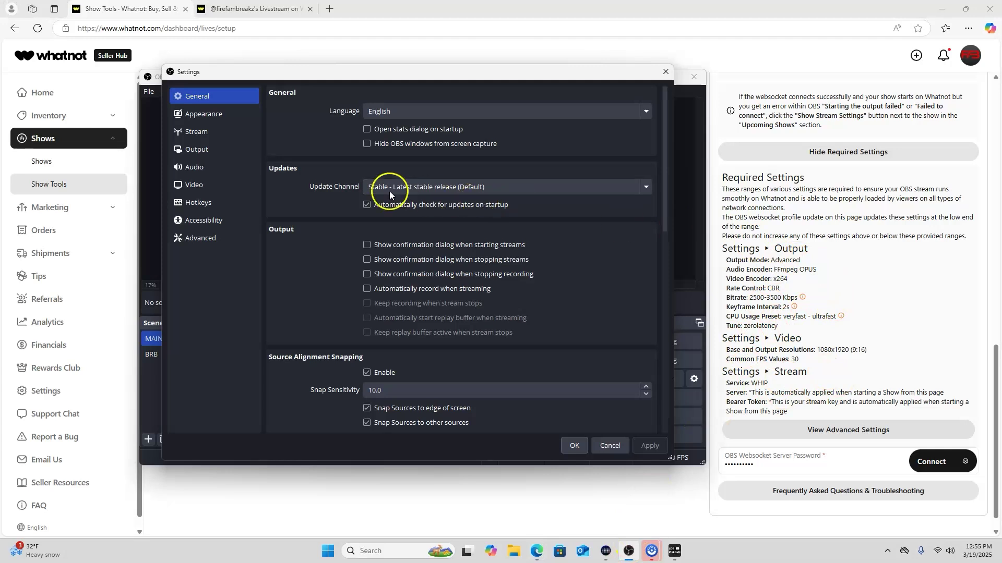
left_click(195, 150)
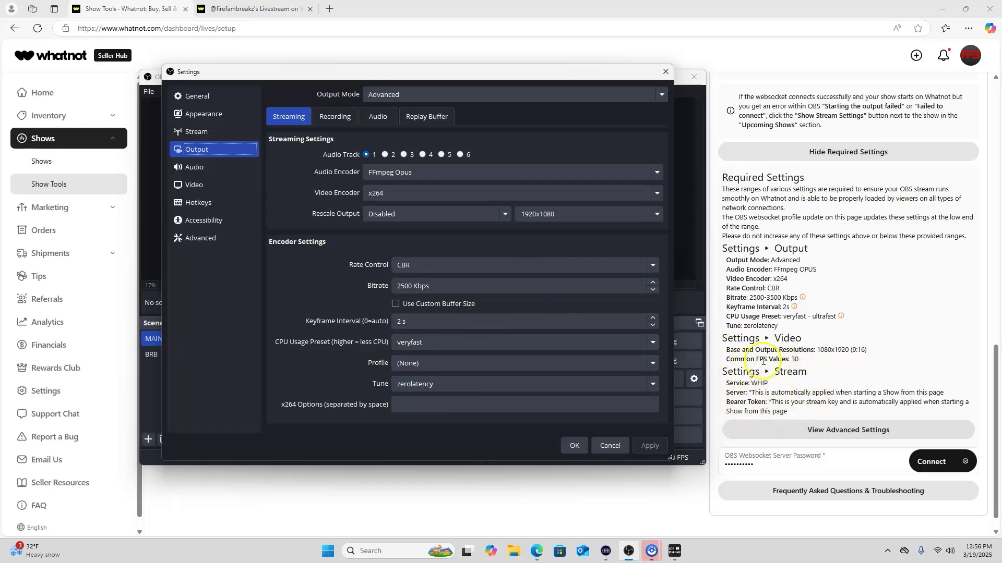
Review the Stream (WHIP) and Output settings against Whatnot's requirements, then close Settings
left_click(217, 129)
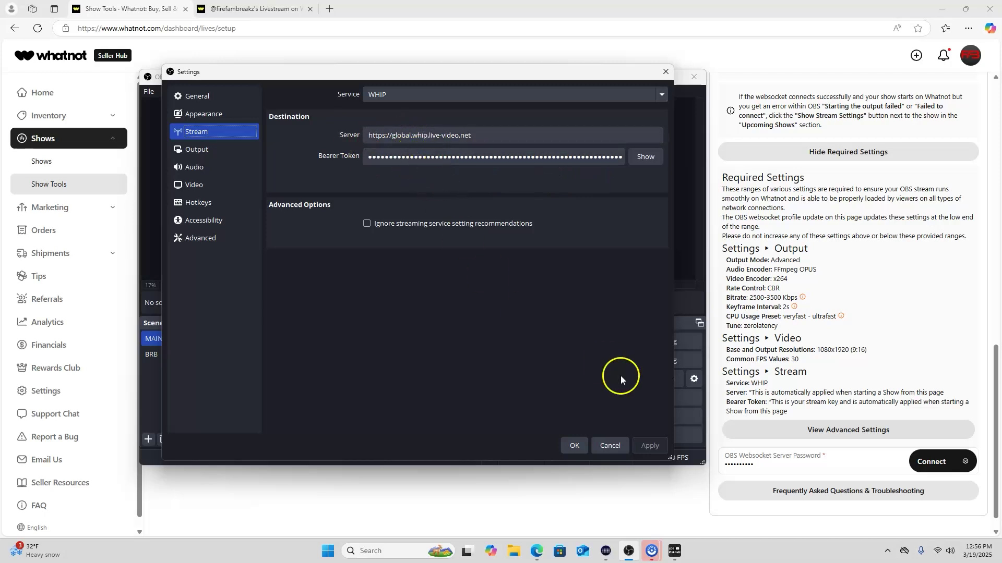
scroll(806, 308, "up", 5)
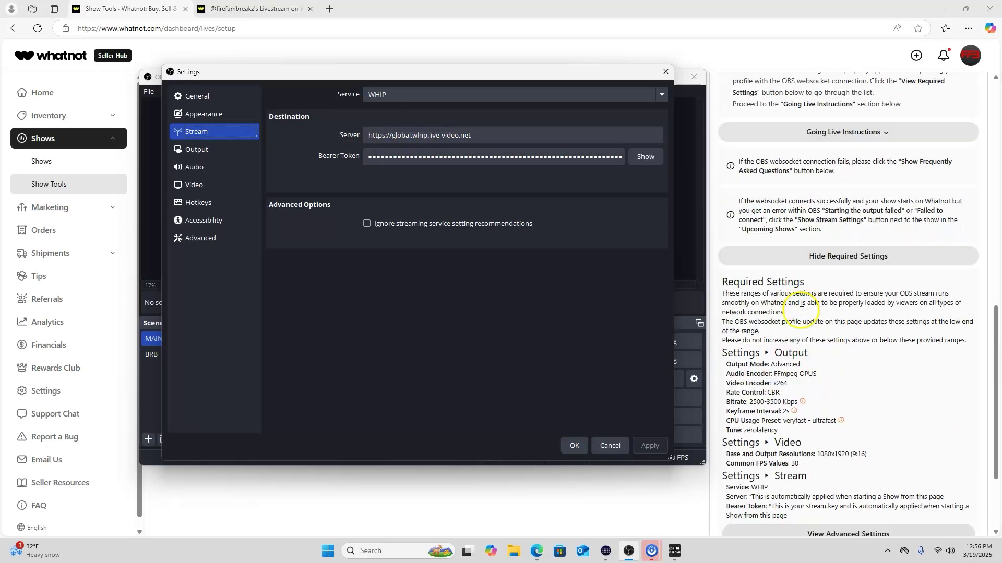
scroll(815, 287, "up", 5)
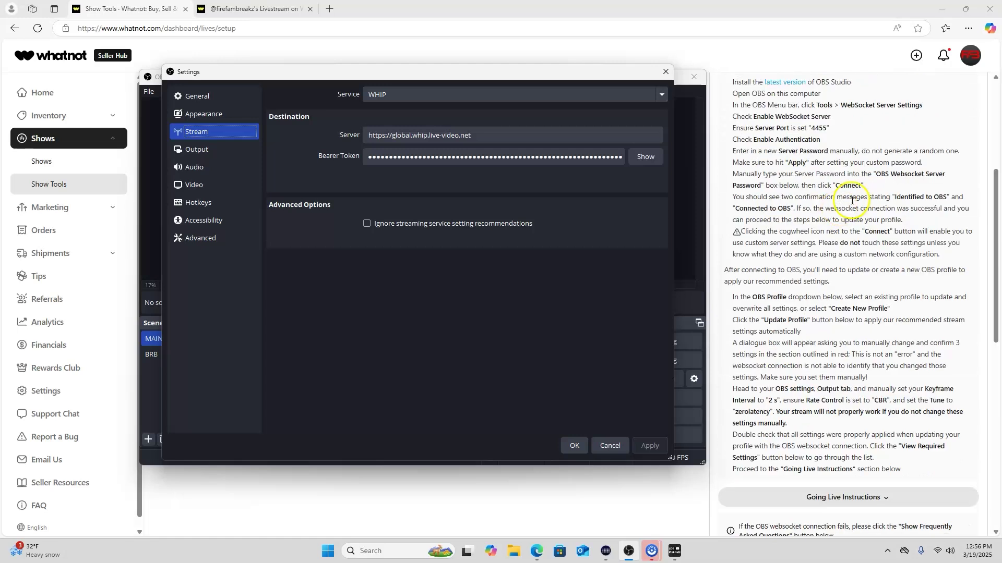
scroll(883, 200, "up", 2)
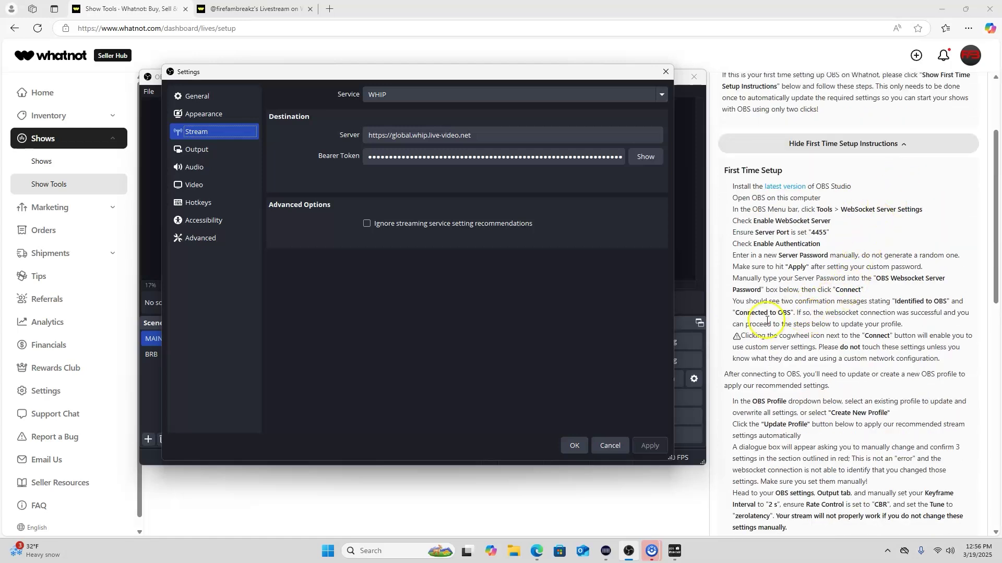
scroll(821, 350, "down", 15)
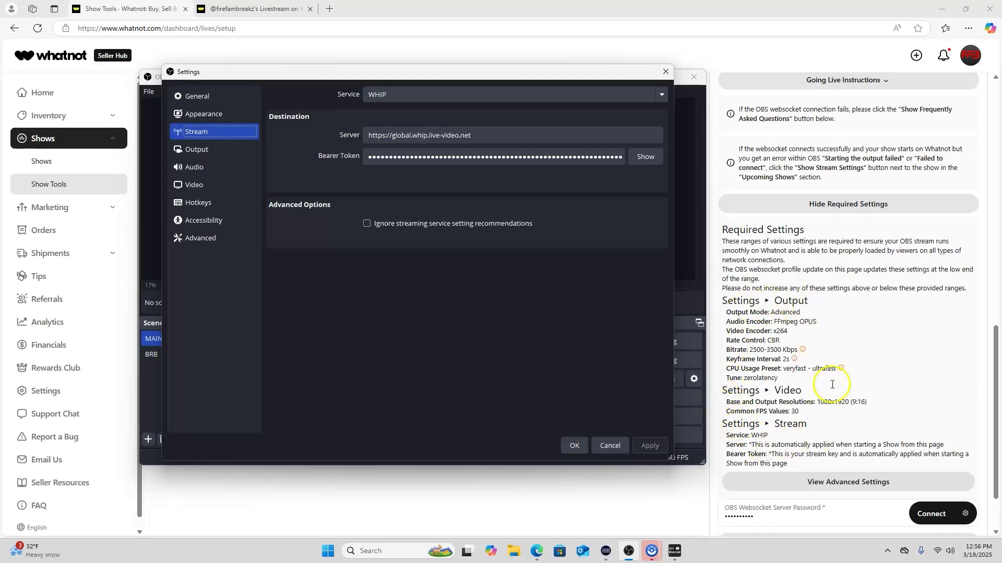
left_click(202, 151)
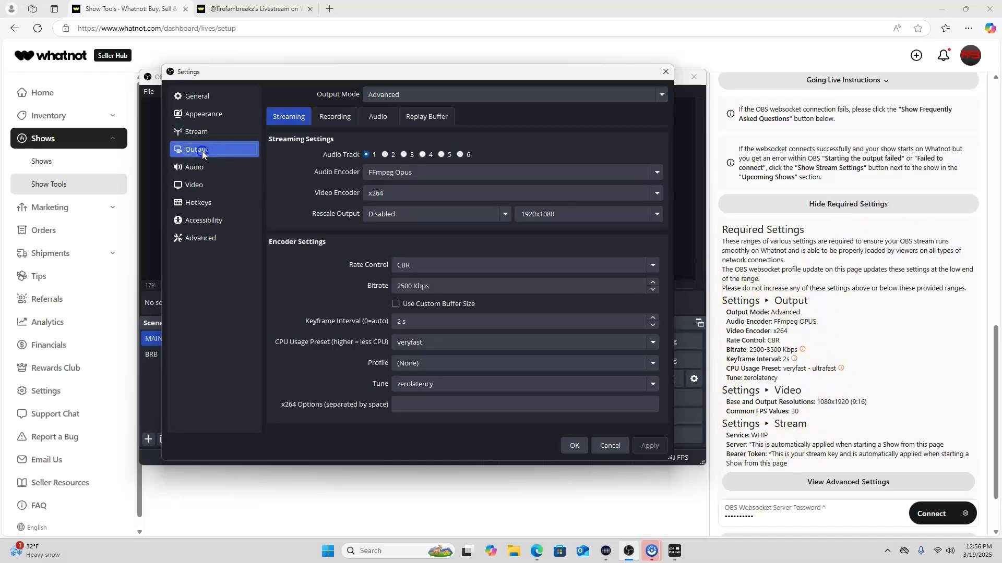
left_click(576, 442)
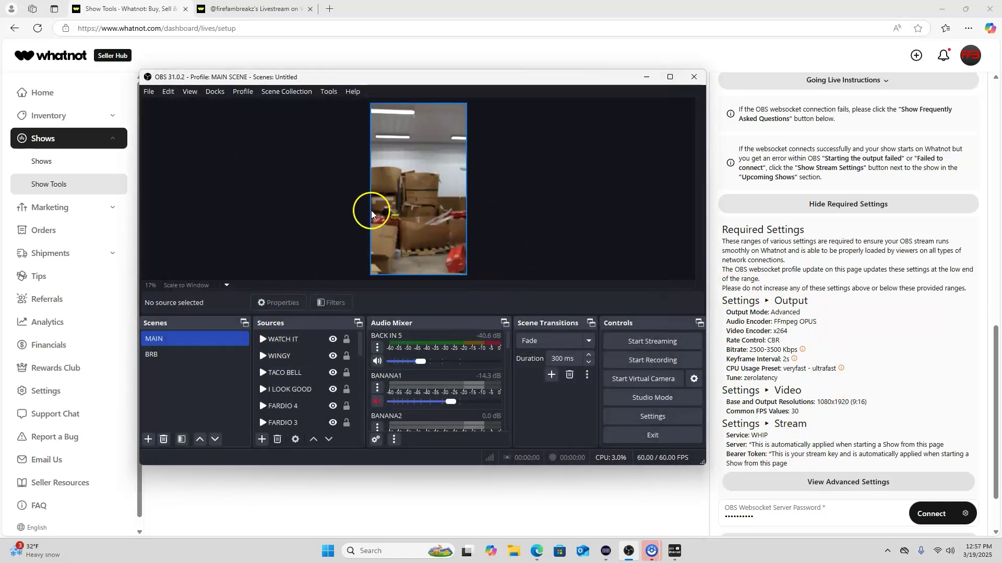
left_click(932, 516)
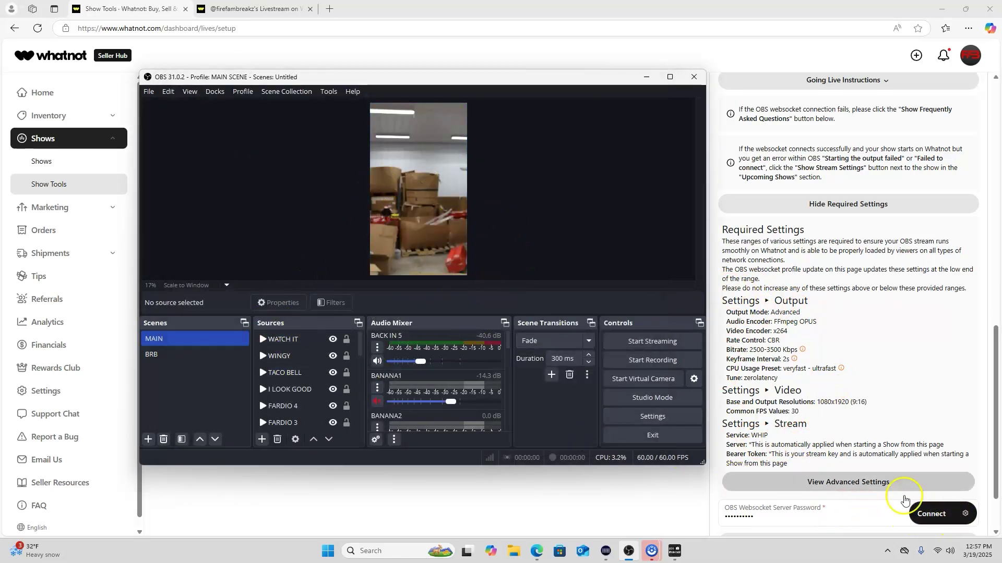
left_click(49, 188)
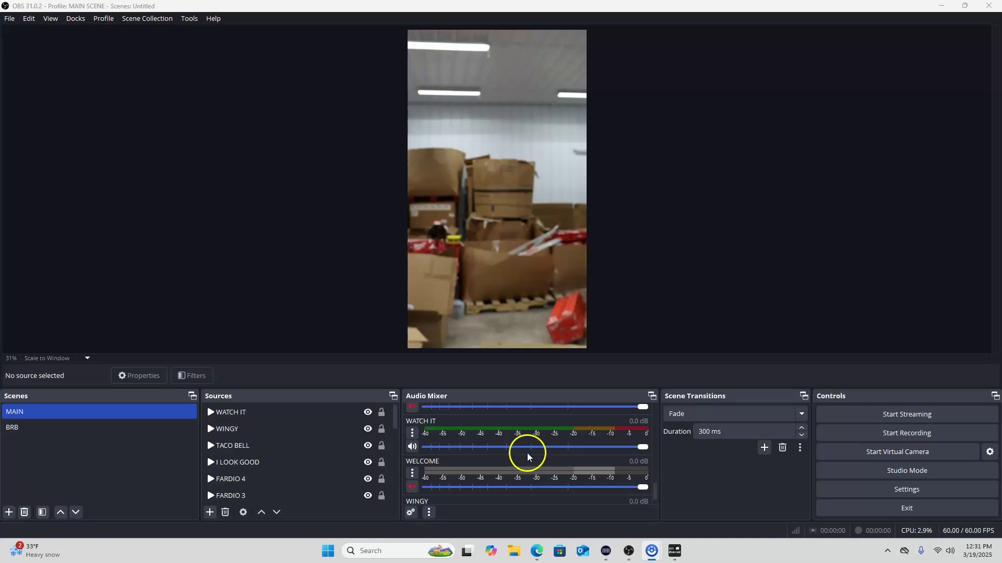
scroll(536, 459, "down", 1)
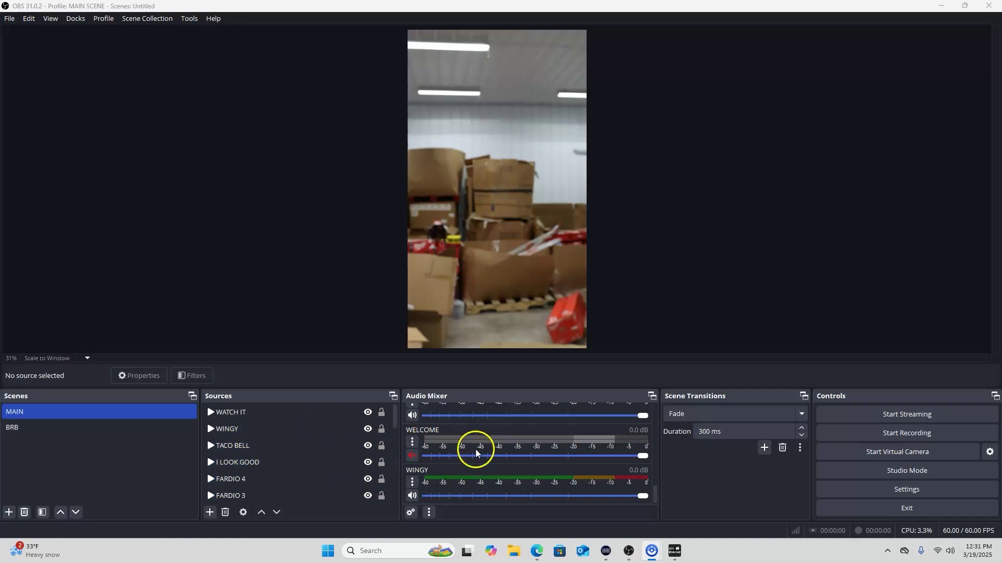
scroll(461, 457, "up", 3)
scroll(461, 457, "up", 10)
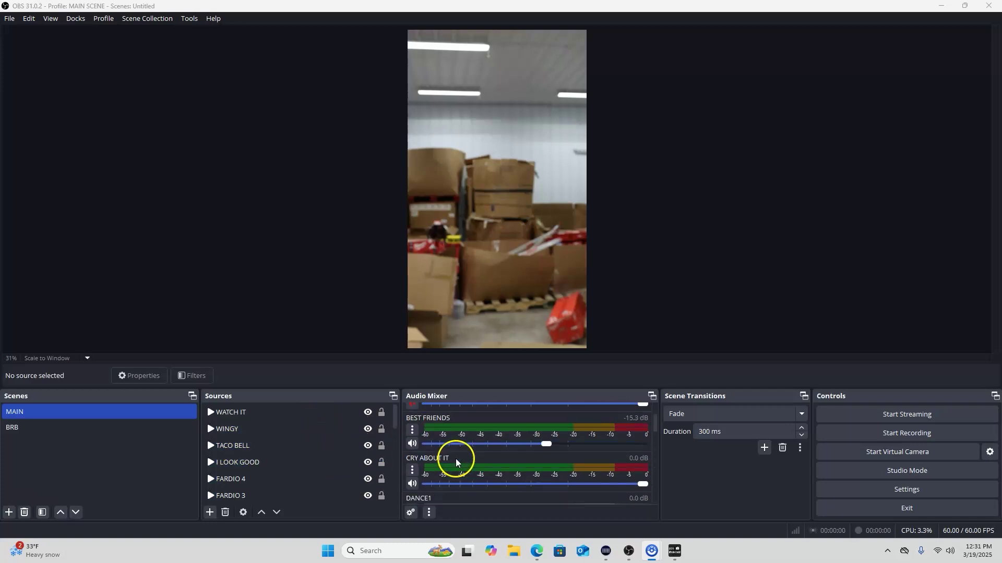
left_click(214, 514)
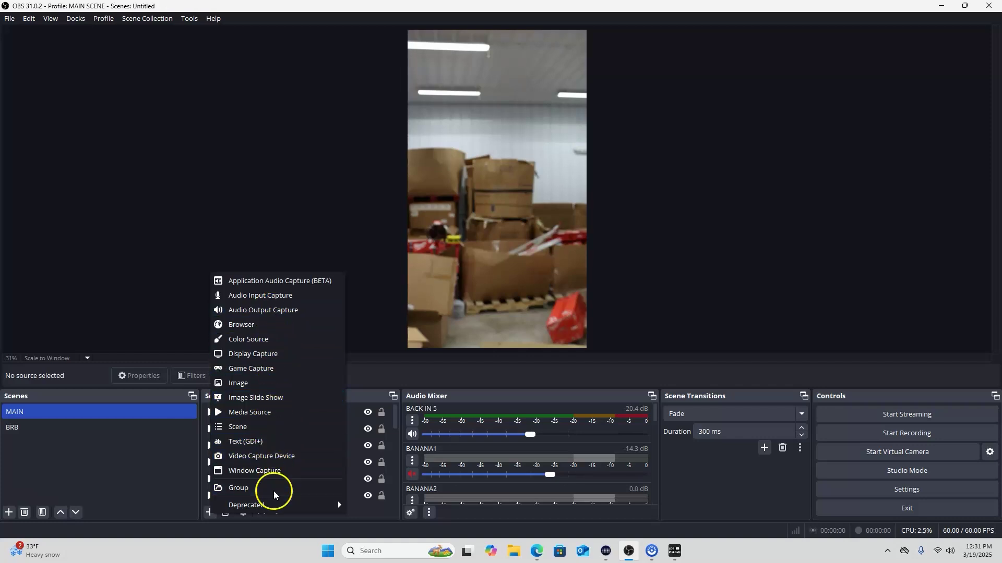
left_click(355, 442)
mouse_move(301, 445)
left_mouse_down()
mouse_move(280, 455)
mouse_move(291, 411)
mouse_move(294, 431)
left_mouse_up()
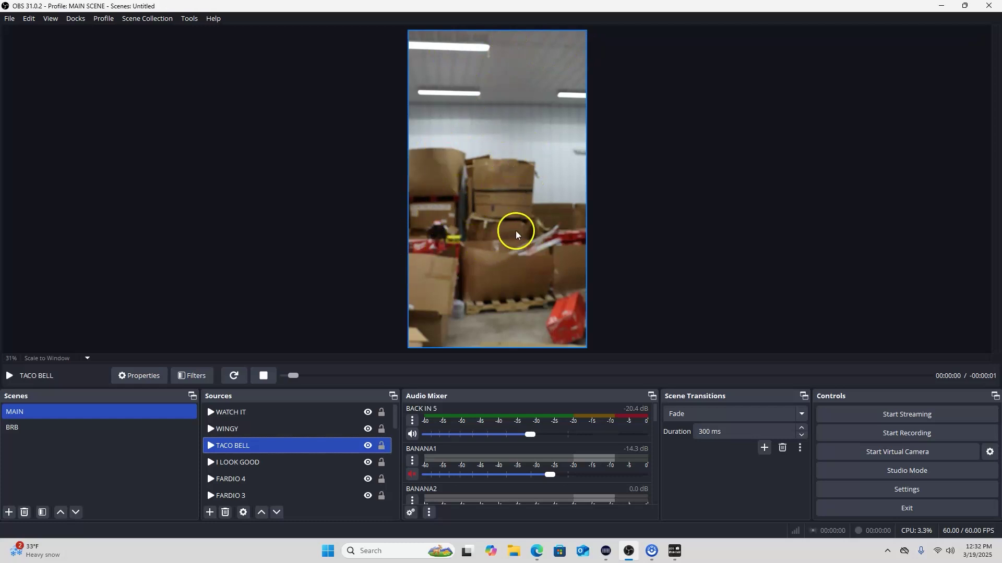
Lock the TACO BELL source in place and lower the BACK IN 5 volume to about -40 dB
left_click(369, 446)
left_click(368, 447)
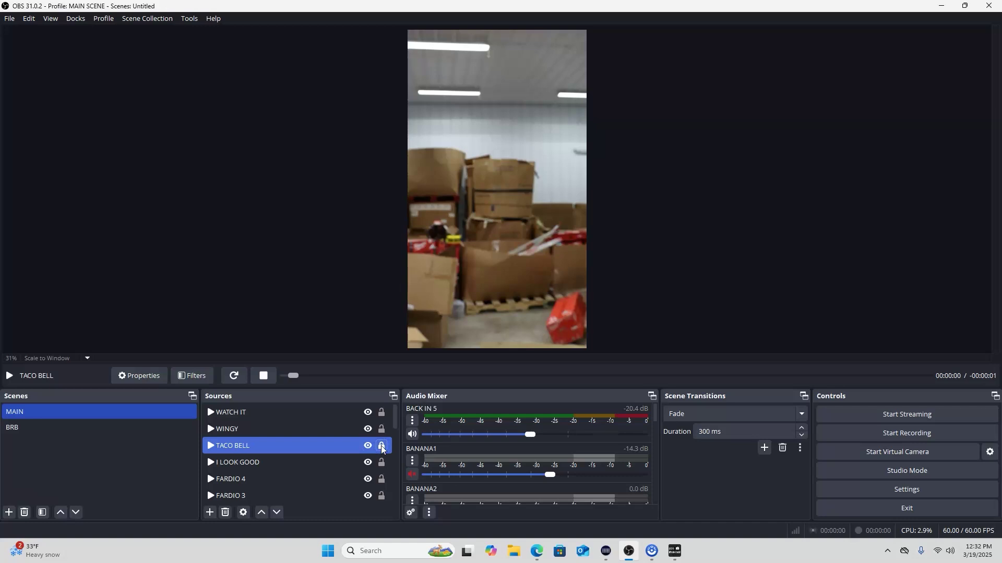
left_click(382, 447)
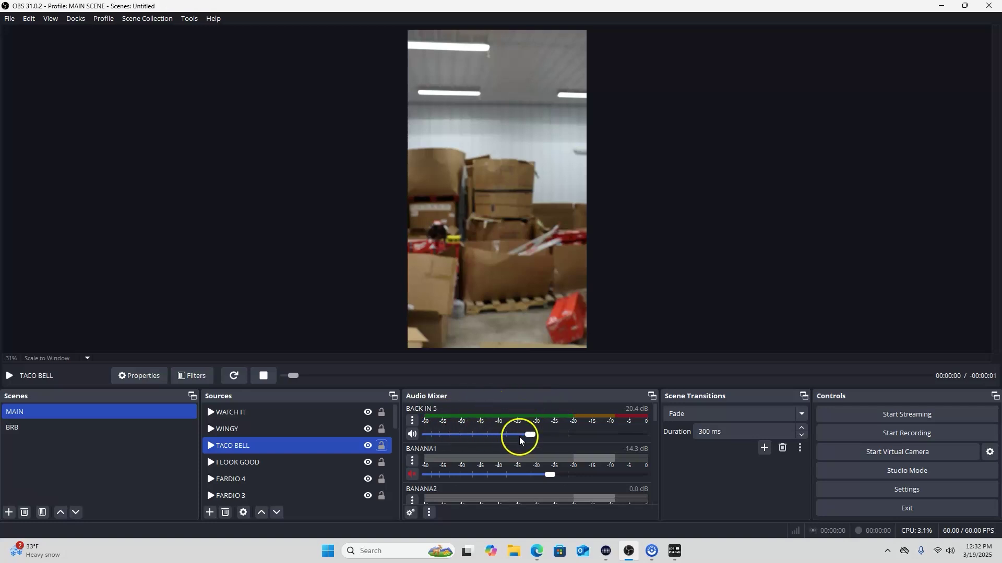
left_click_drag(528, 435, 562, 444)
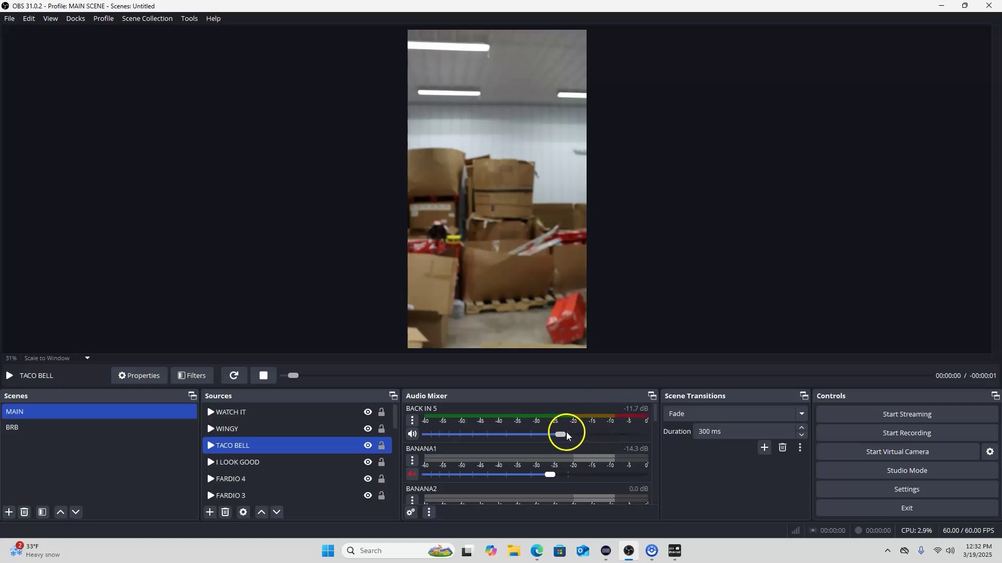
left_click_drag(559, 435, 489, 433)
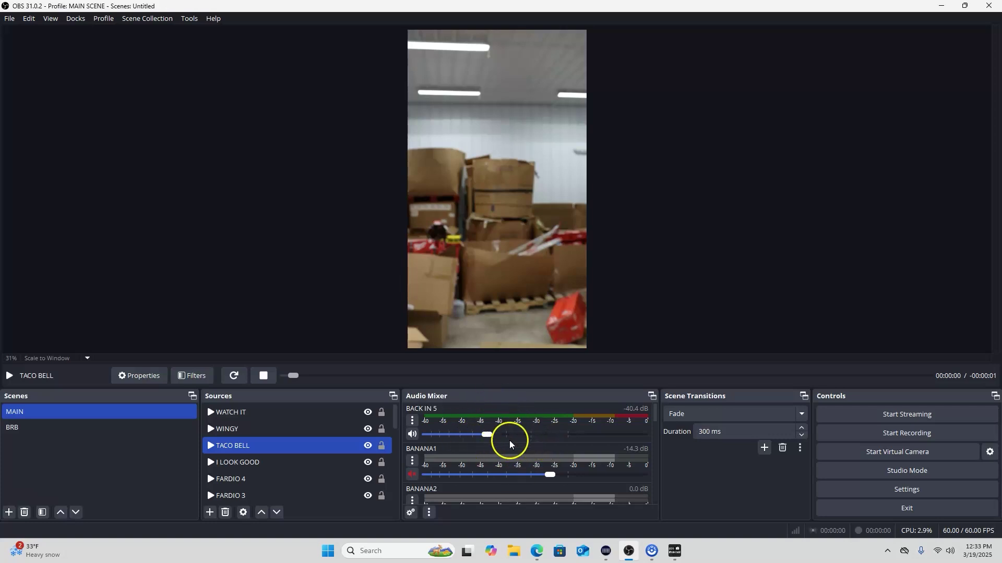
scroll(504, 443, "down", 8)
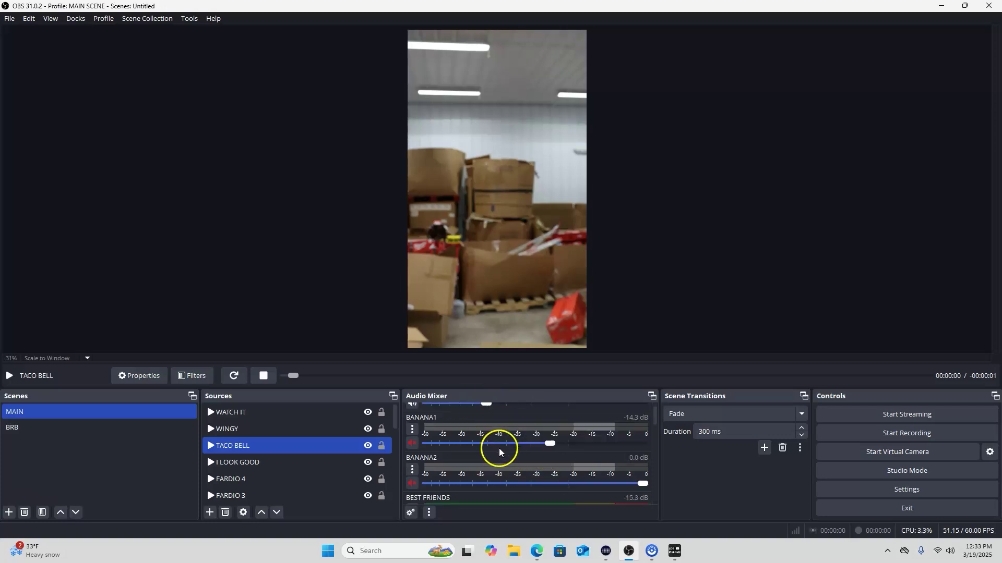
scroll(495, 458, "down", 3)
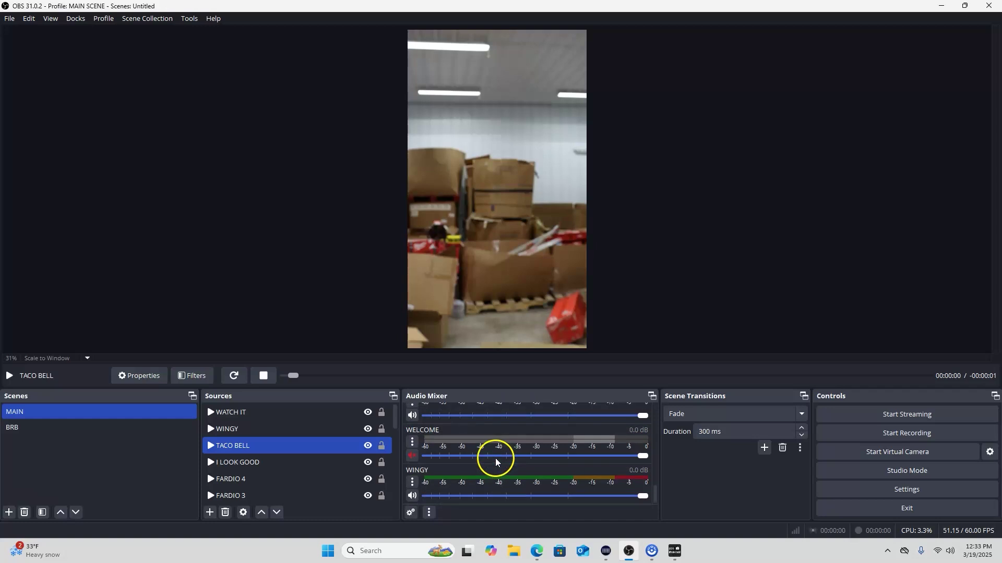
scroll(495, 450, "up", 3)
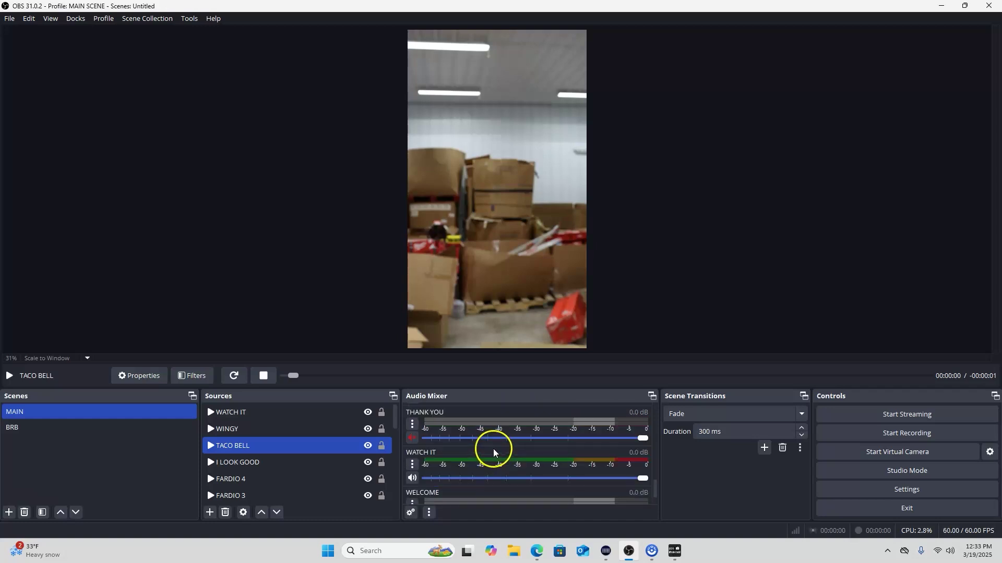
scroll(493, 450, "up", 2)
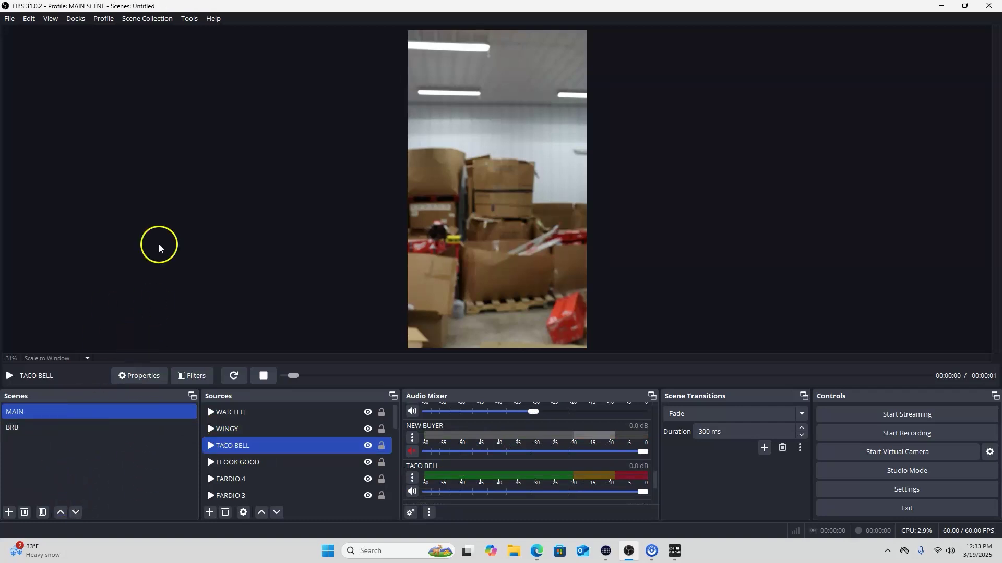
left_click(167, 20)
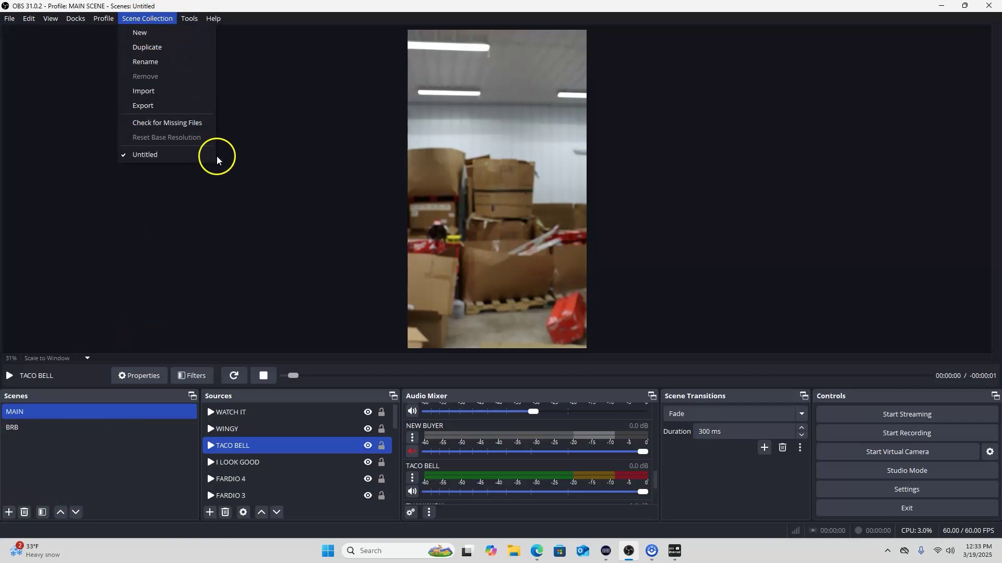
left_click(266, 172)
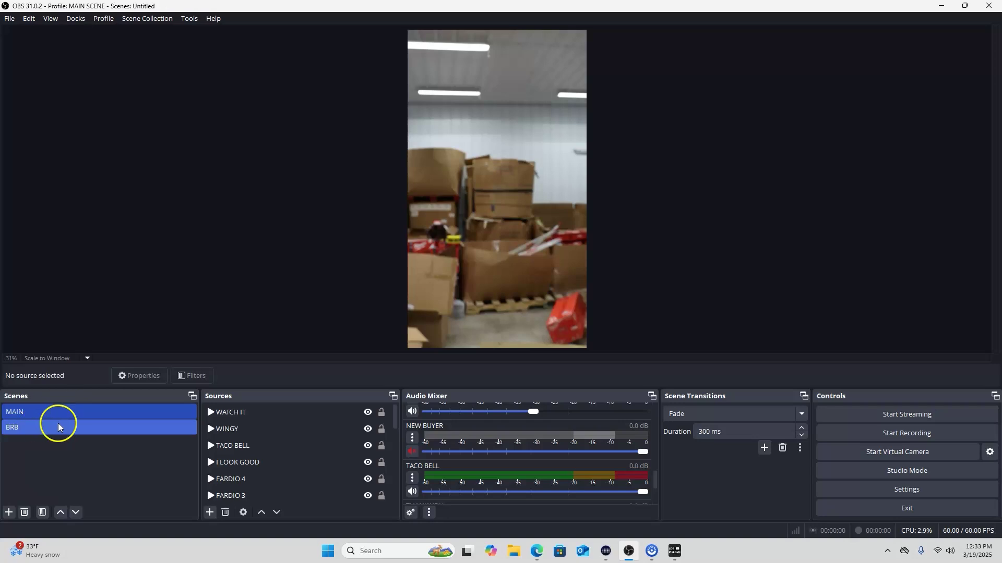
scroll(470, 457, "down", 5)
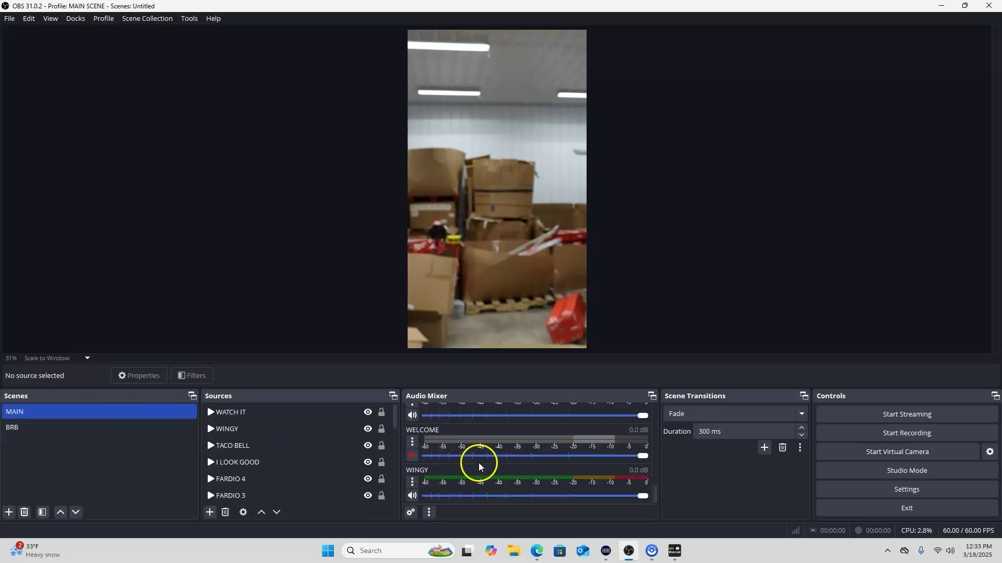
scroll(465, 470, "up", 5)
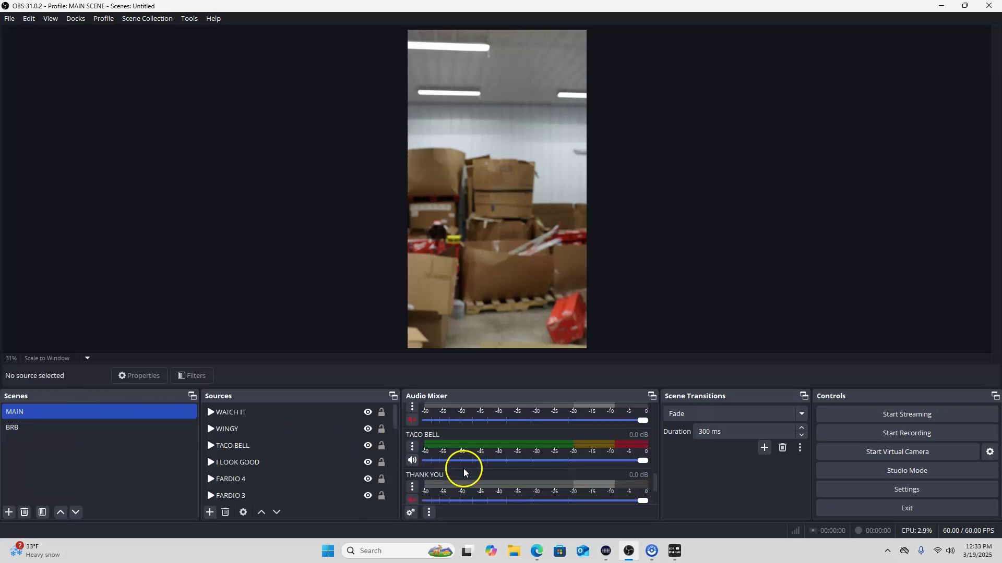
scroll(450, 459, "up", 1)
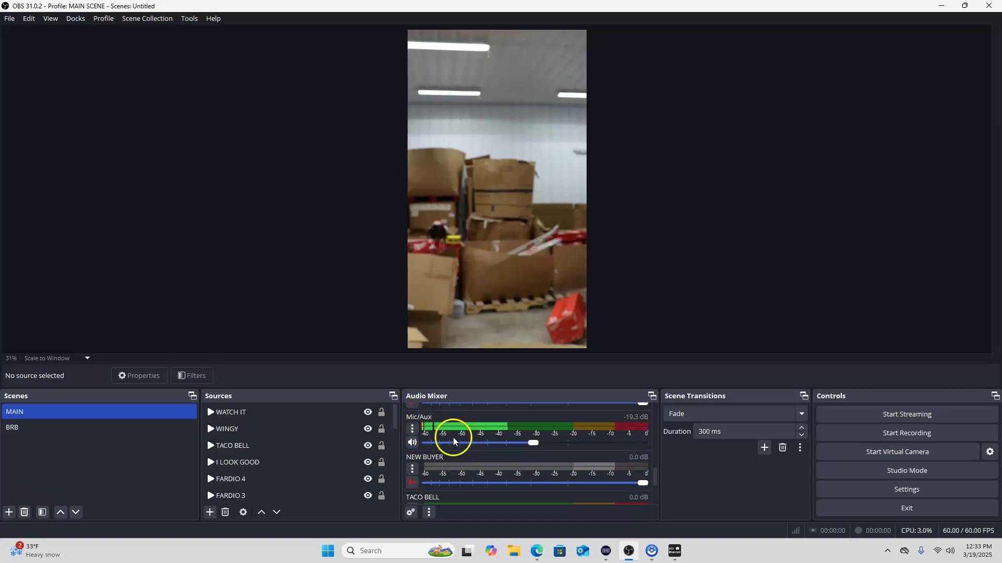
scroll(441, 429, "up", 1)
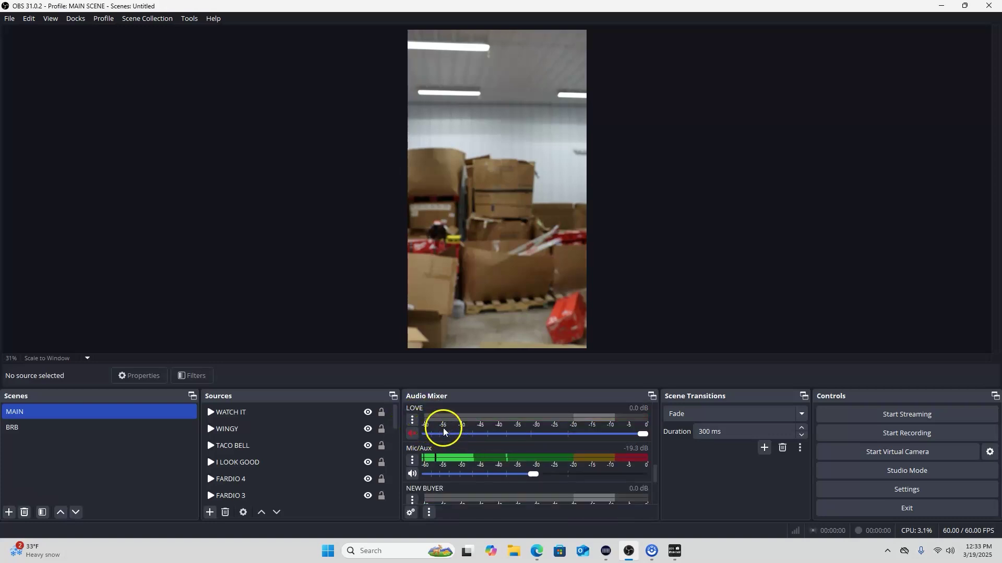
scroll(443, 431, "down", 1)
left_click(412, 429)
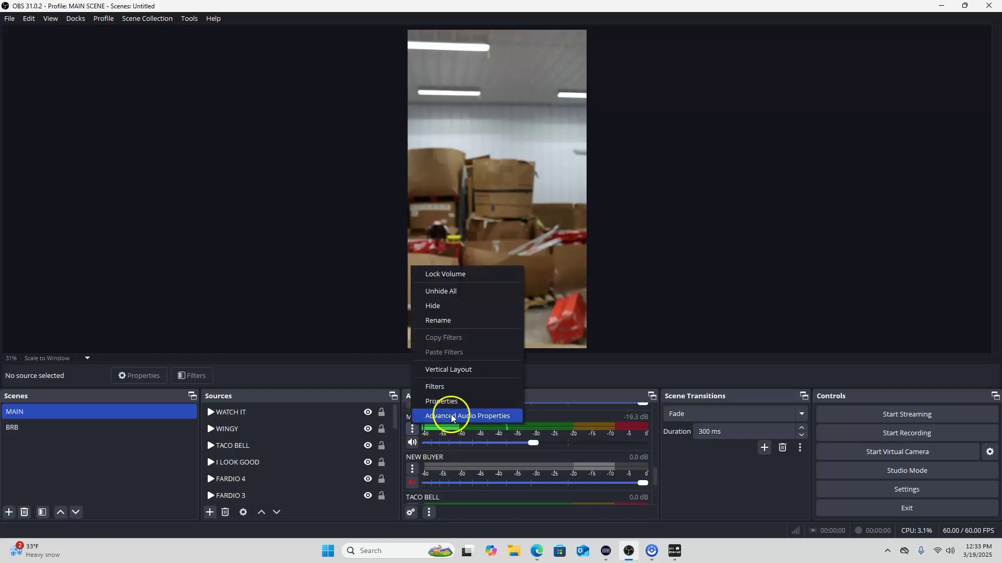
left_click(450, 401)
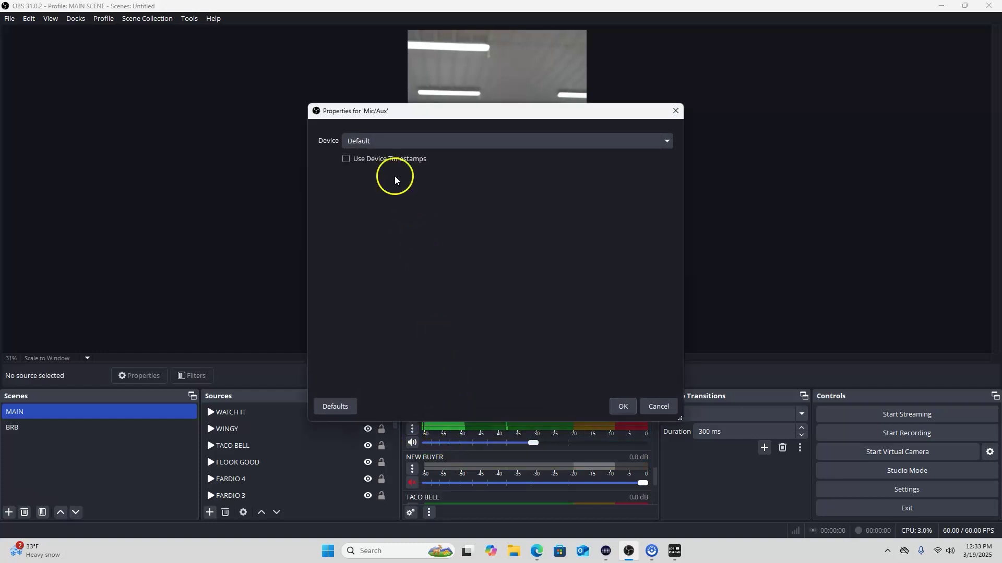
left_click(666, 143)
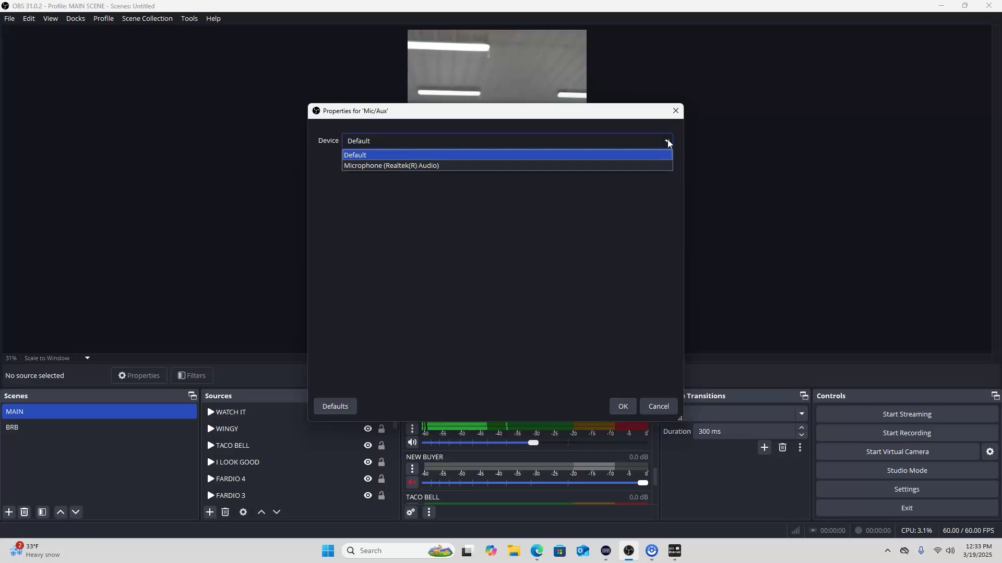
left_click(668, 142)
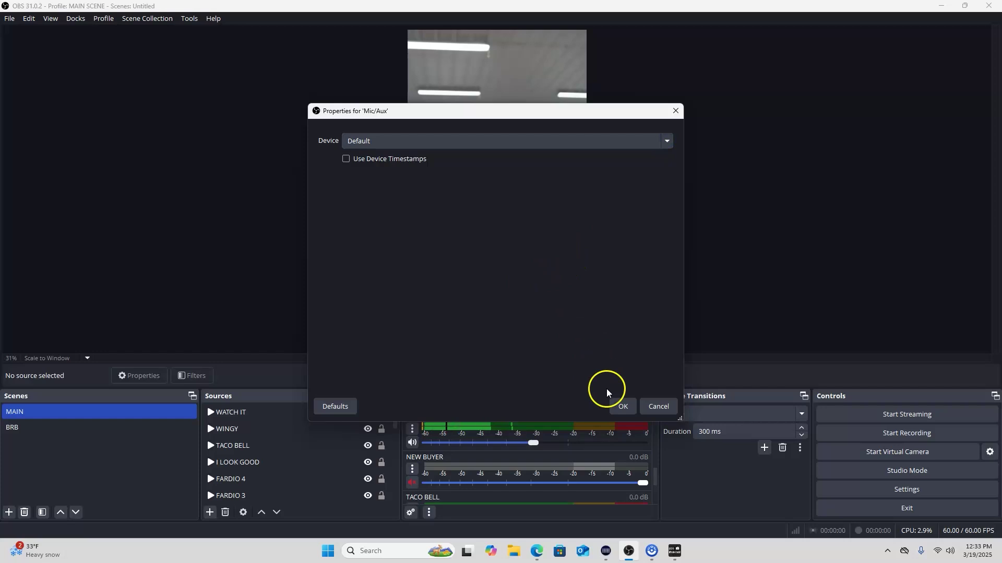
left_click(621, 409)
left_click(331, 477)
Raise the Mic/Aux level to -16.3 dB while selecting the TACO BELL, FARDIO 4 and WINGY sources
left_click(332, 443)
left_click(330, 440, "ctrl")
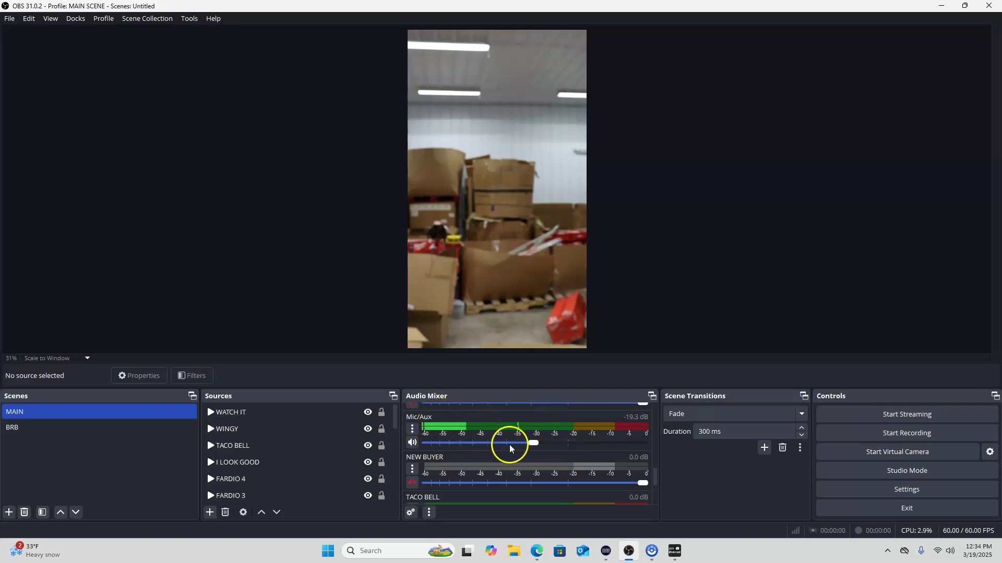
mouse_move(531, 443)
left_mouse_down()
mouse_move(490, 444)
mouse_move(543, 444)
left_mouse_up()
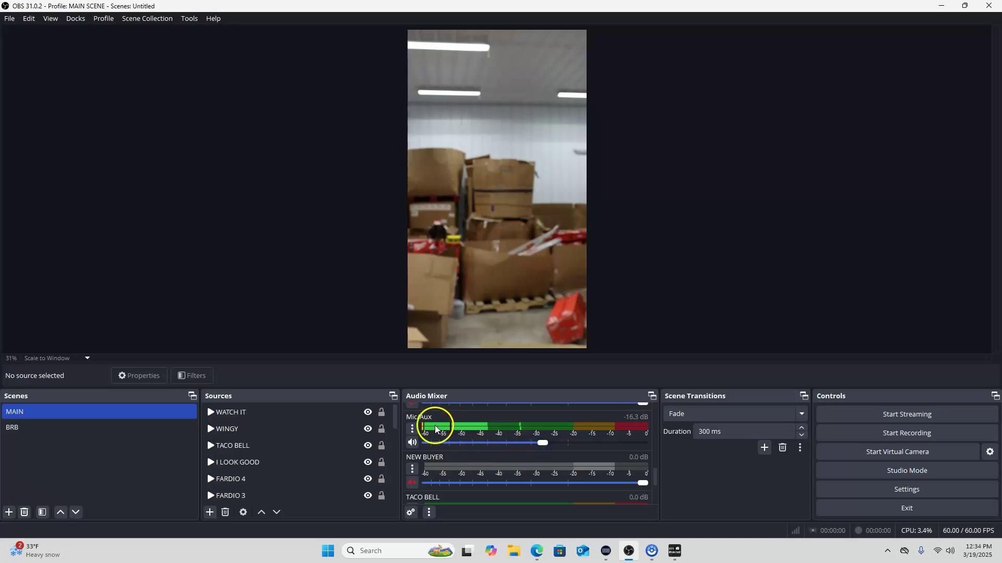
left_click(286, 474)
left_click(210, 512)
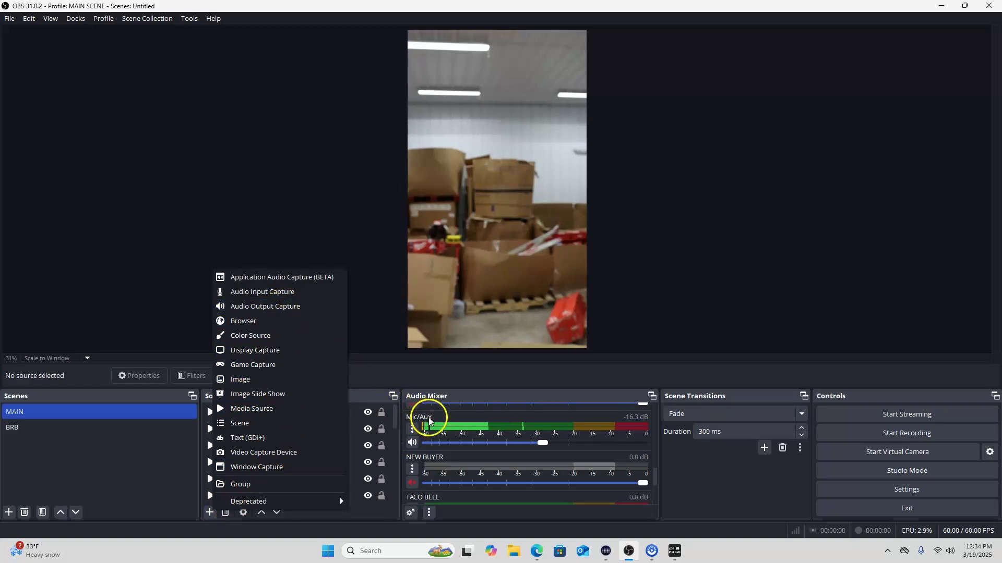
left_click(353, 423)
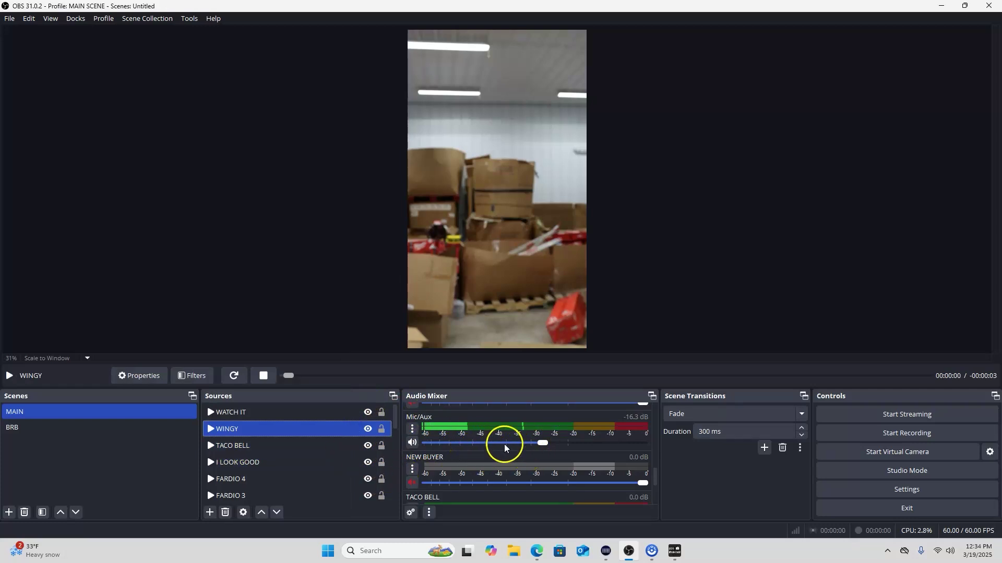
Bring the Mic/Aux level down to about -24.0 dB and check the rest of the mixer
mouse_move(533, 447)
left_mouse_down()
mouse_move(543, 447)
mouse_move(486, 447)
mouse_move(540, 447)
mouse_move(508, 446)
mouse_move(522, 445)
left_mouse_up()
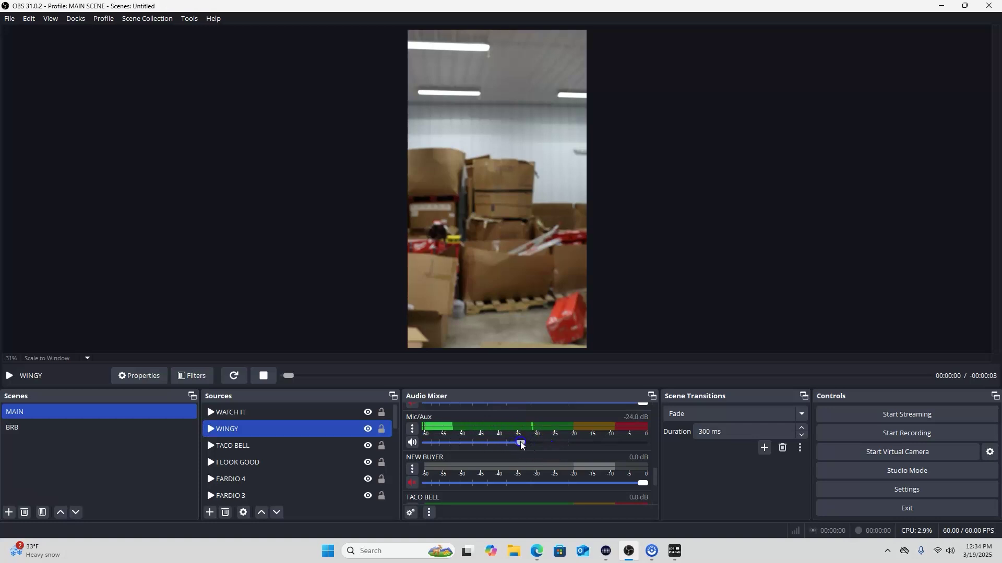
scroll(510, 453, "down", 5)
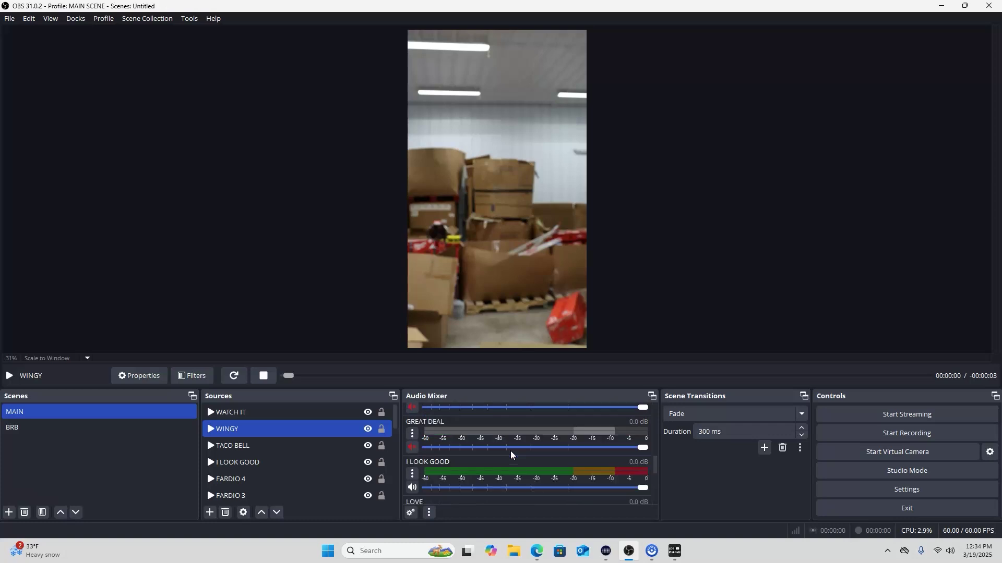
scroll(510, 454, "down", 5)
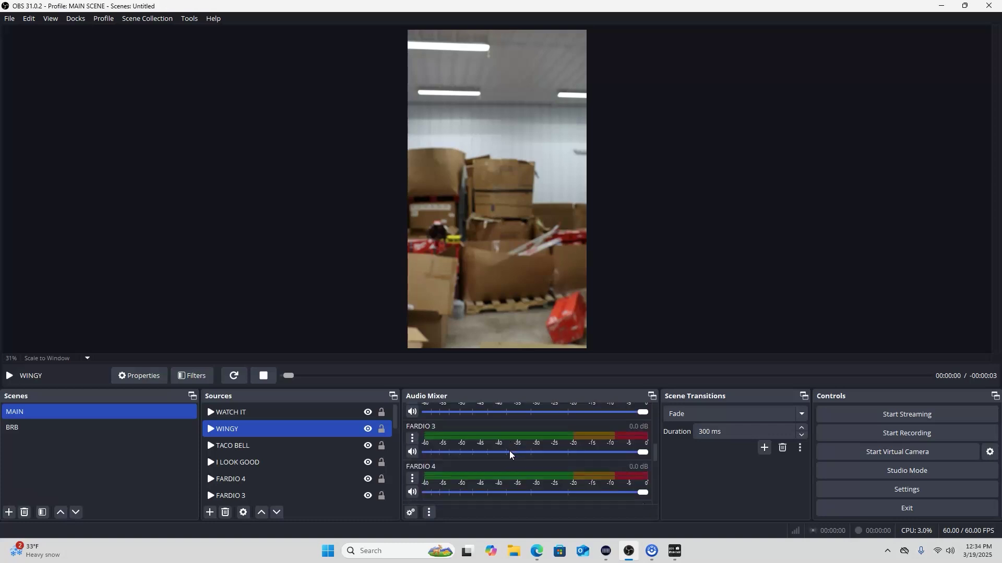
scroll(509, 450, "up", 2)
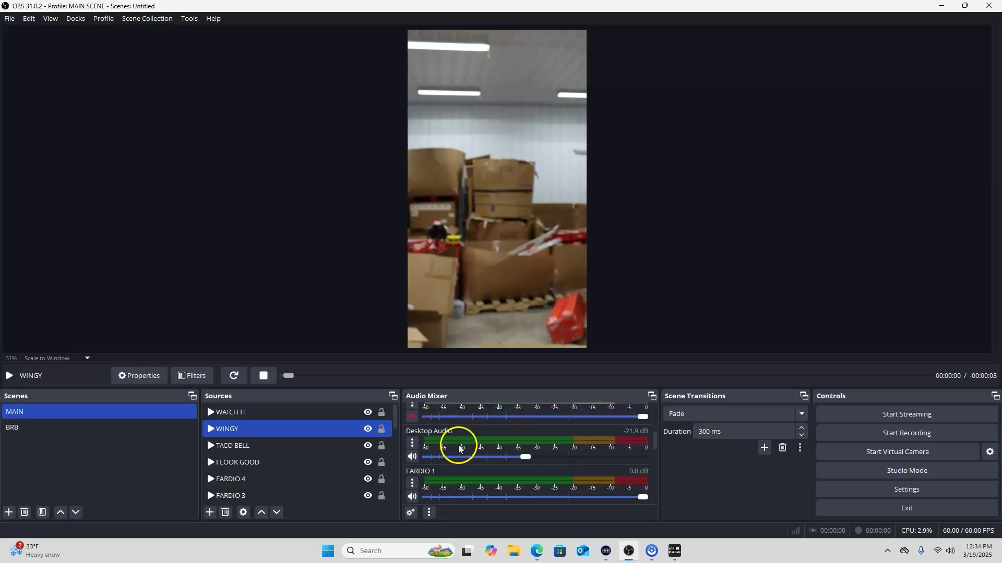
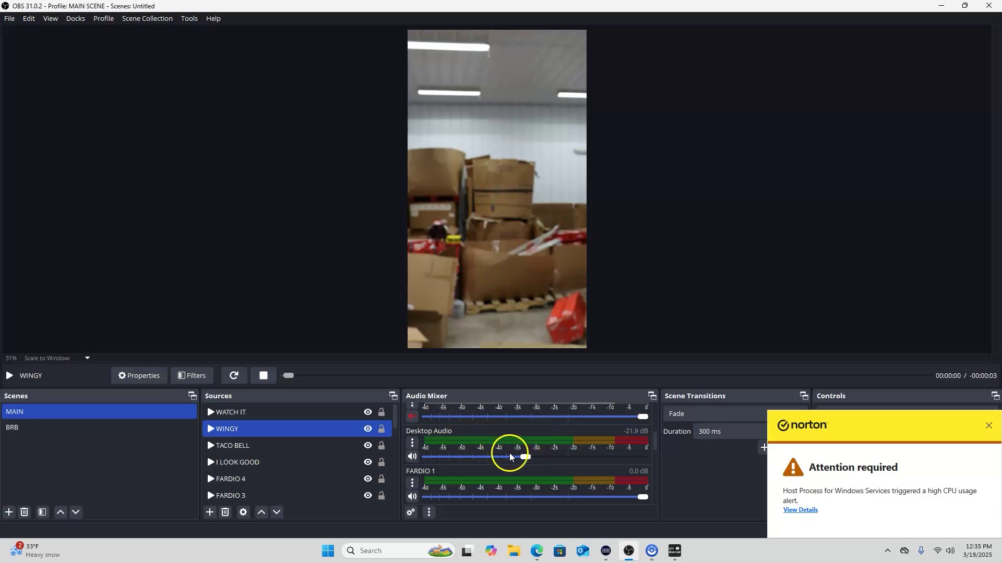
Dismiss Norton's 'Attention required' high-CPU alert, then bring the browser forward
left_click(988, 426)
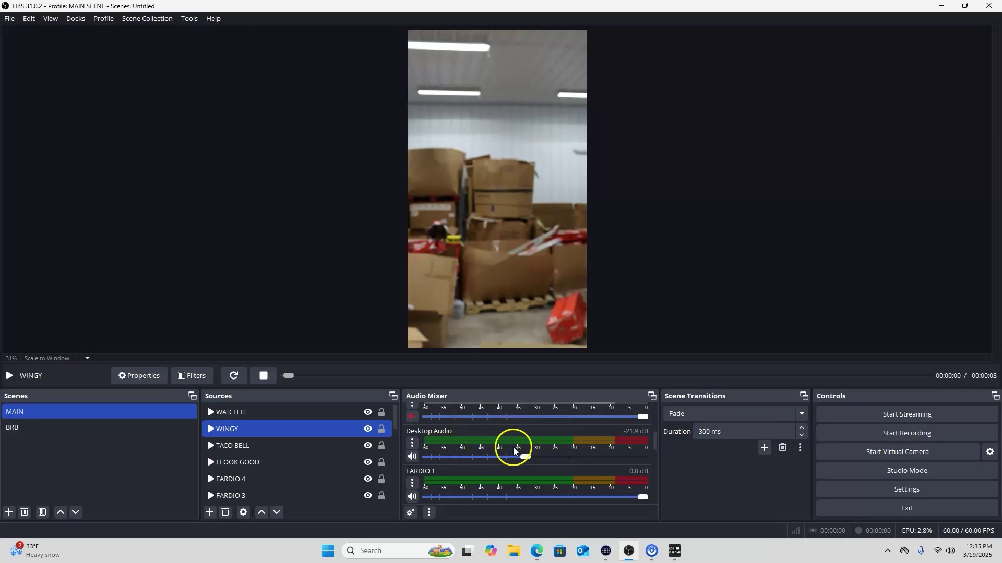
left_click(537, 554)
Start the Today's Country playlist on YouTube Music and pause it during the ad
left_click(271, 9)
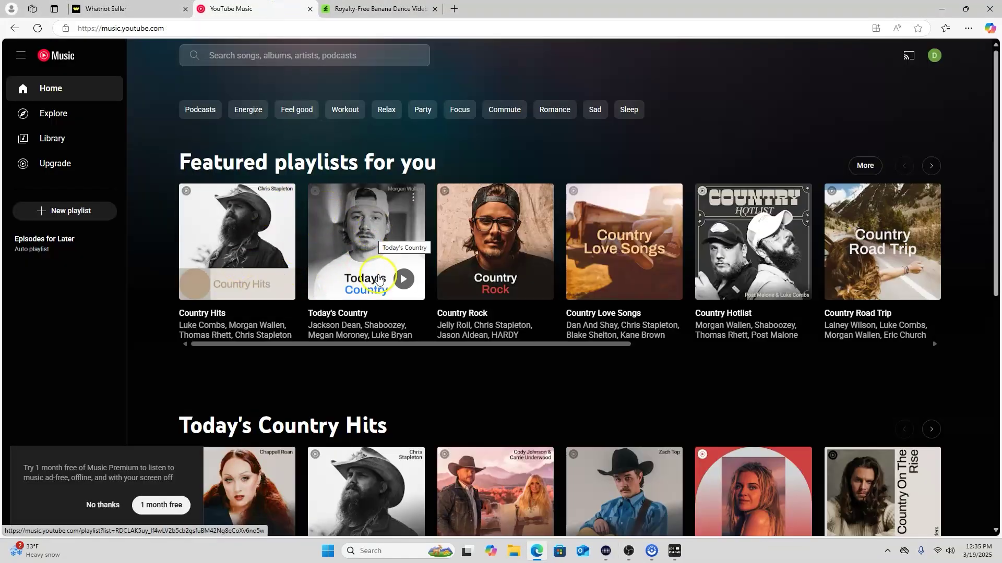
left_click(406, 284)
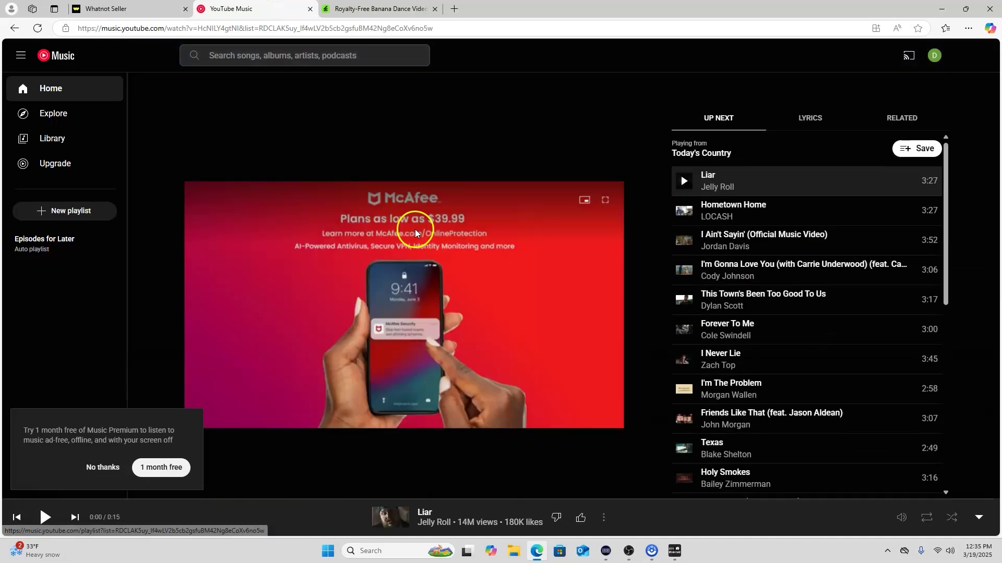
left_click(78, 9)
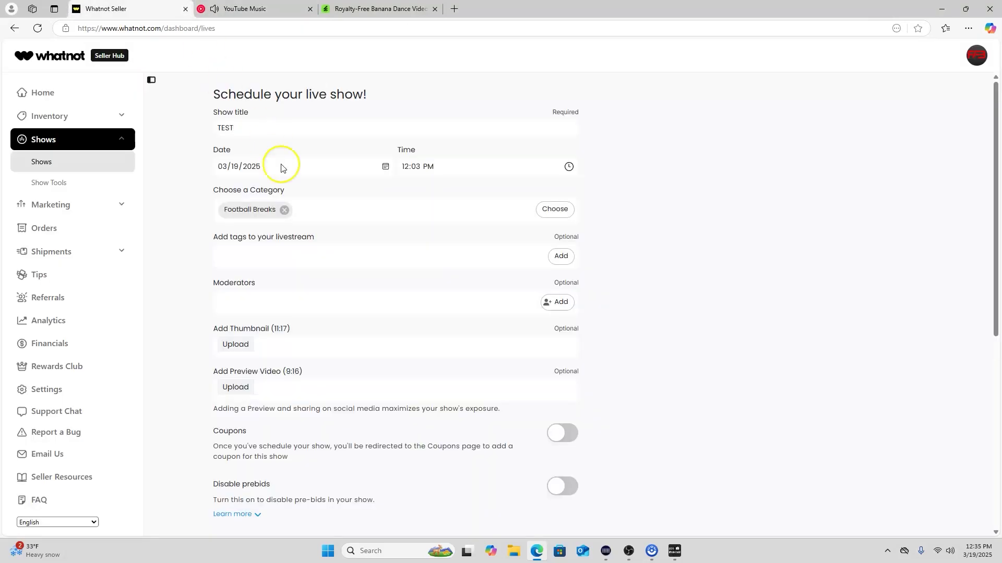
left_click(271, 15)
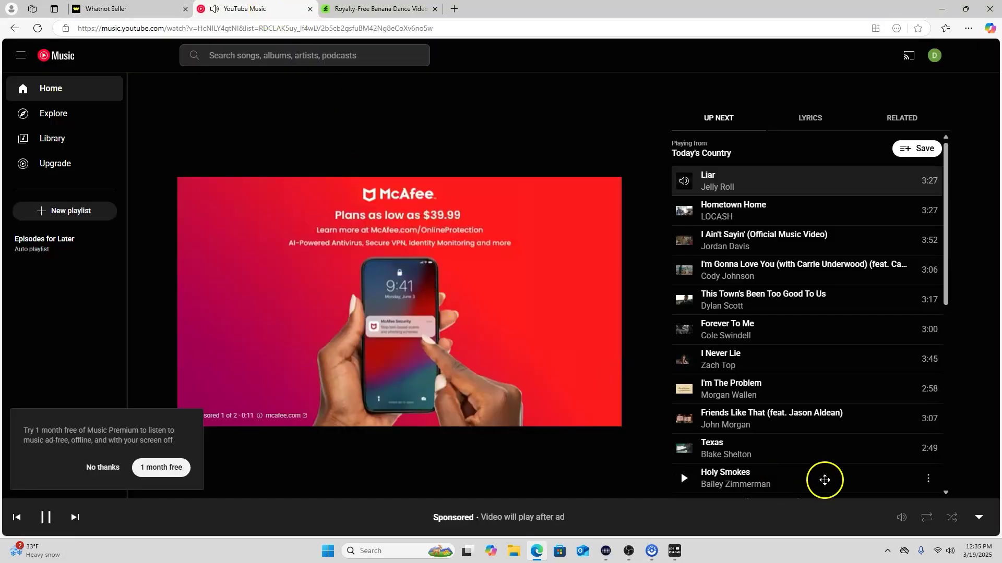
left_click(52, 518)
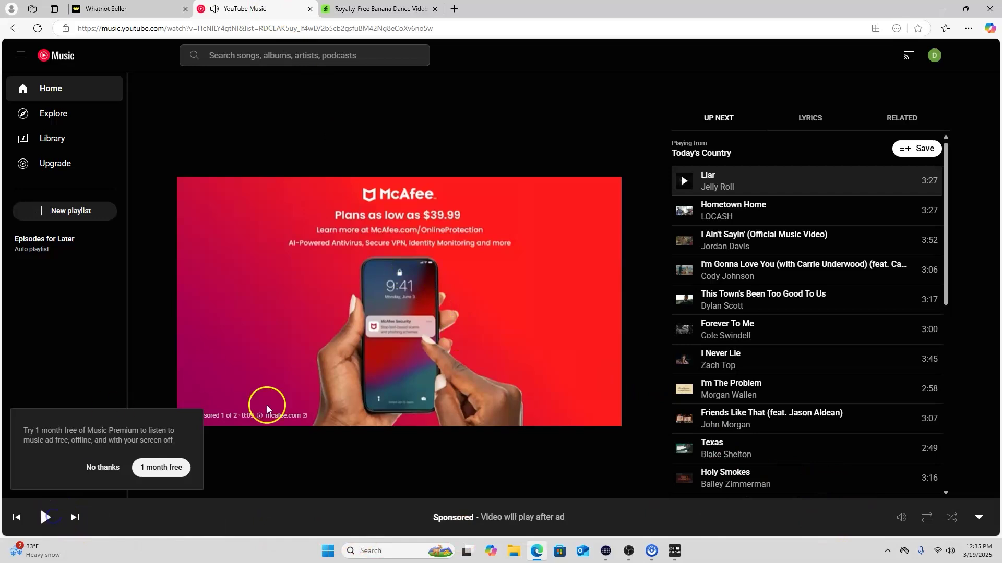
left_click(166, 6)
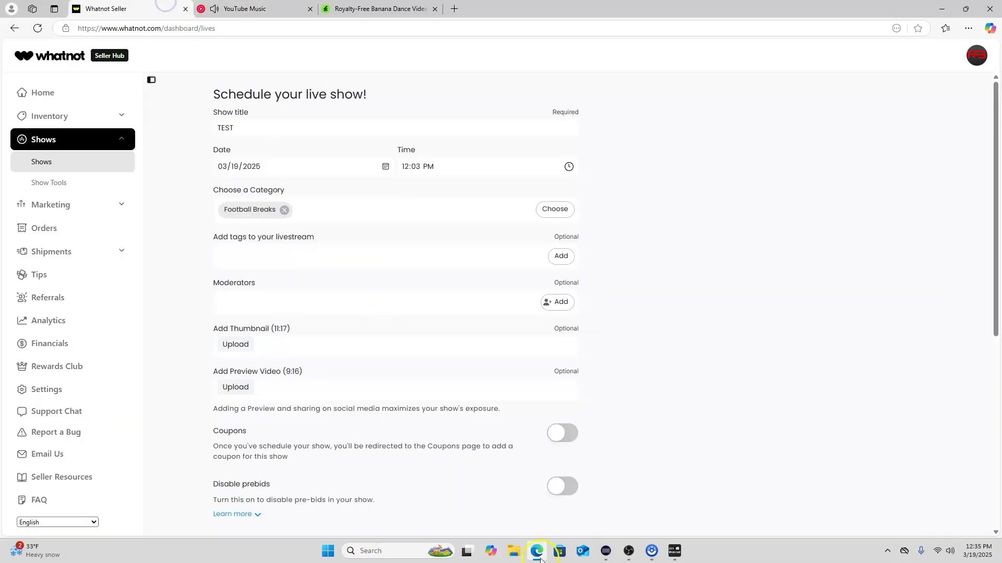
Set OBS Desktop Audio to -25.0 dB and resume the playlist after the ad
mouse_move(630, 558)
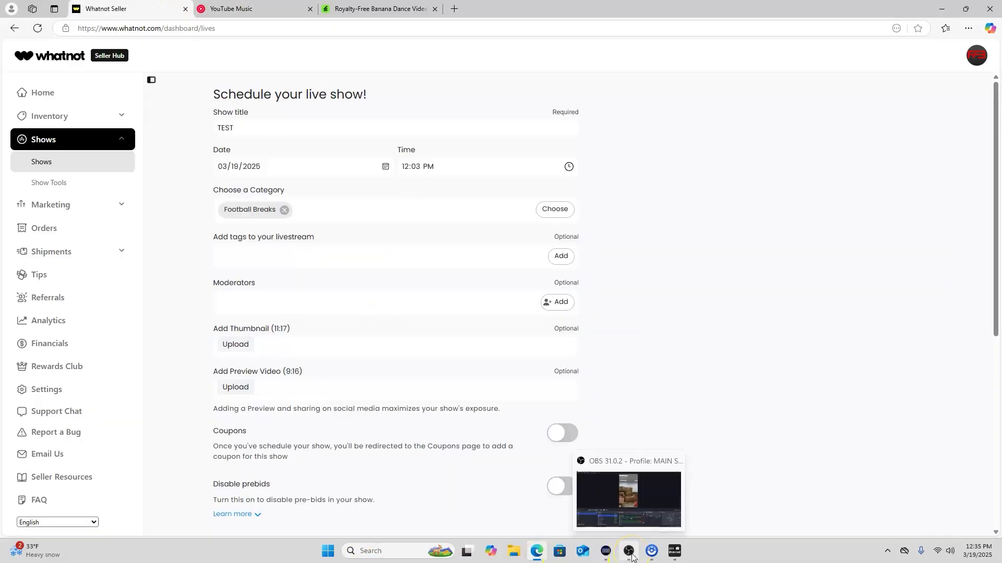
left_click(629, 552)
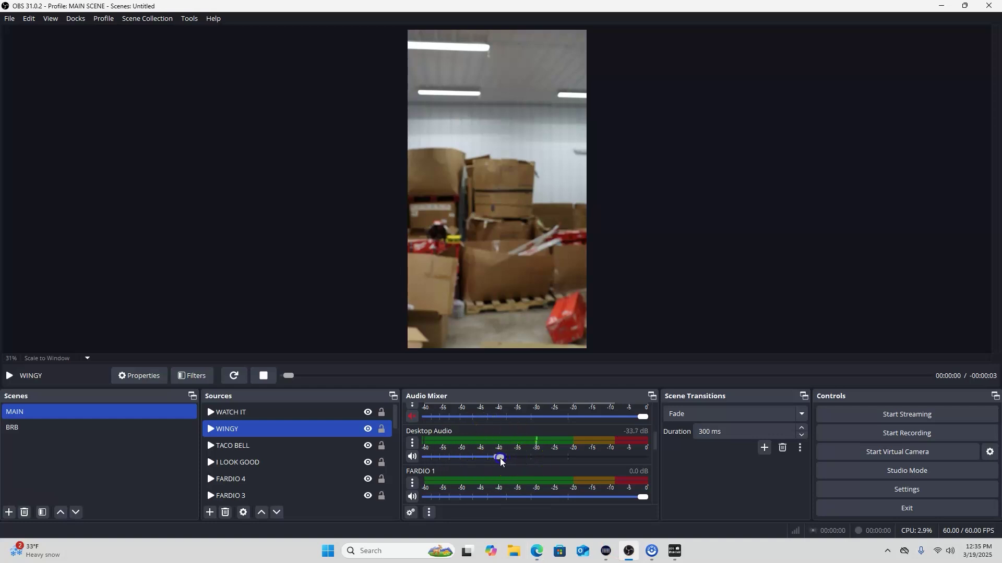
left_click(534, 457)
left_click(537, 551)
left_click(231, 8)
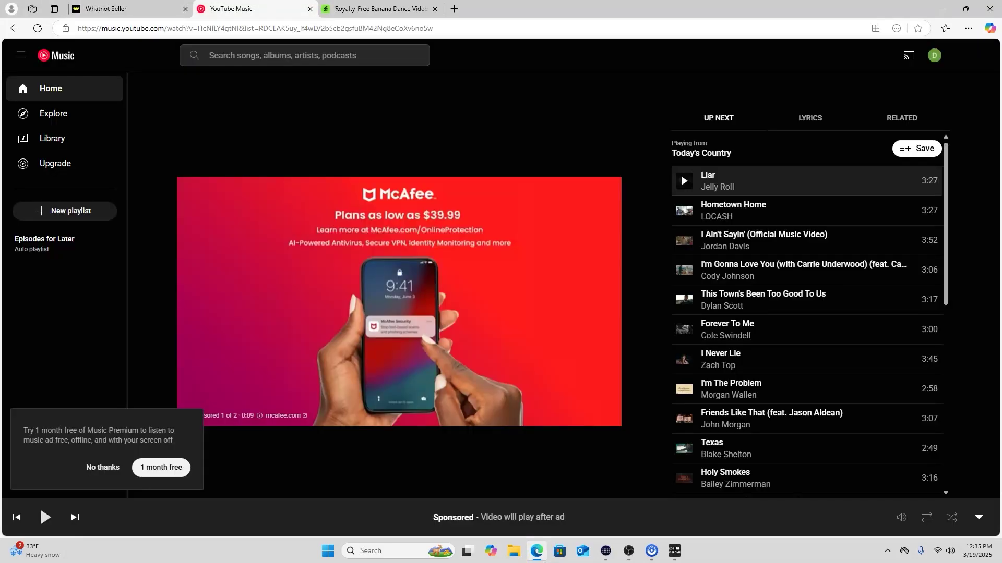
left_click(50, 519)
left_click(626, 556)
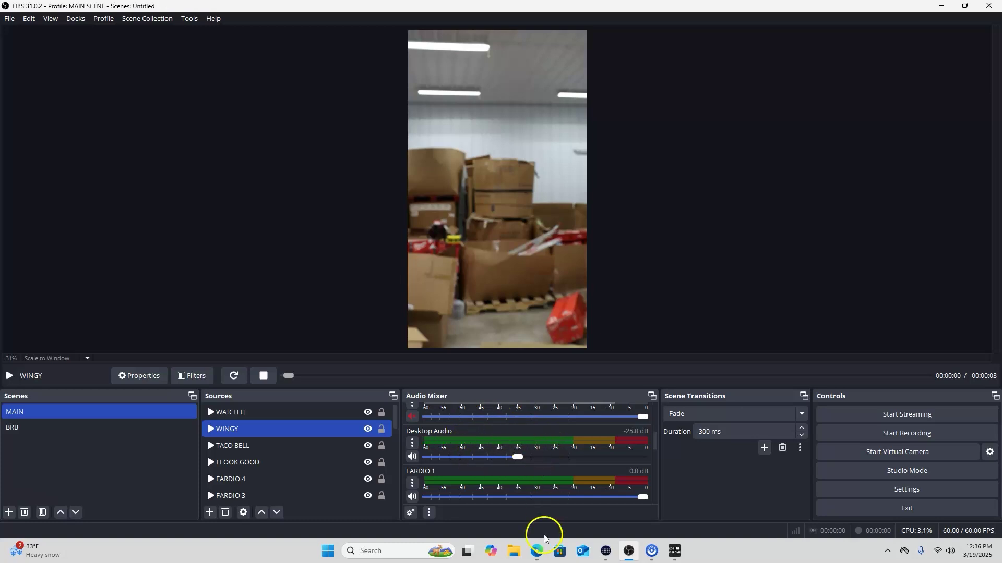
mouse_move(538, 553)
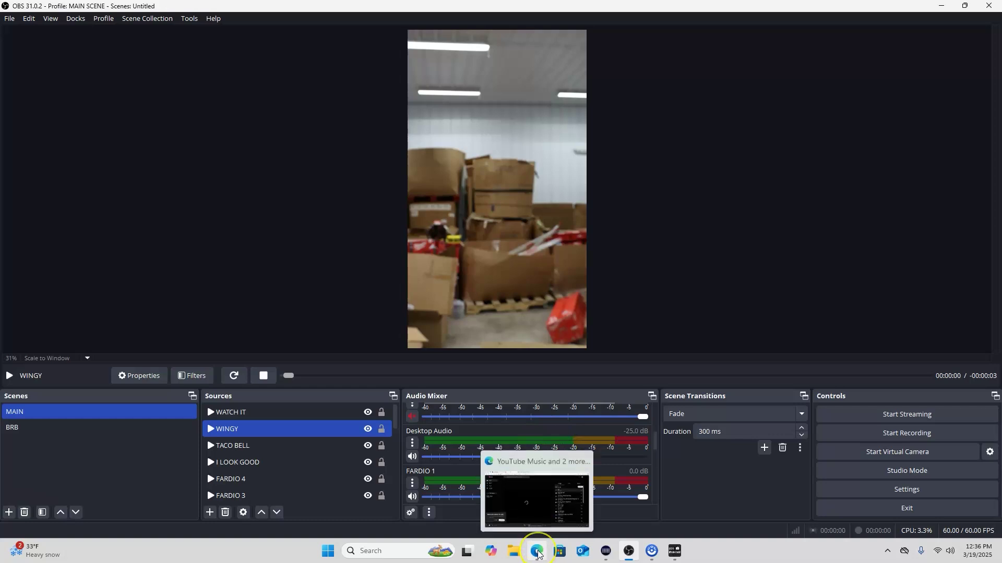
Let Liar play past the ad while watching OBS Desktop Audio settle at -24.9 dB
left_click(539, 554)
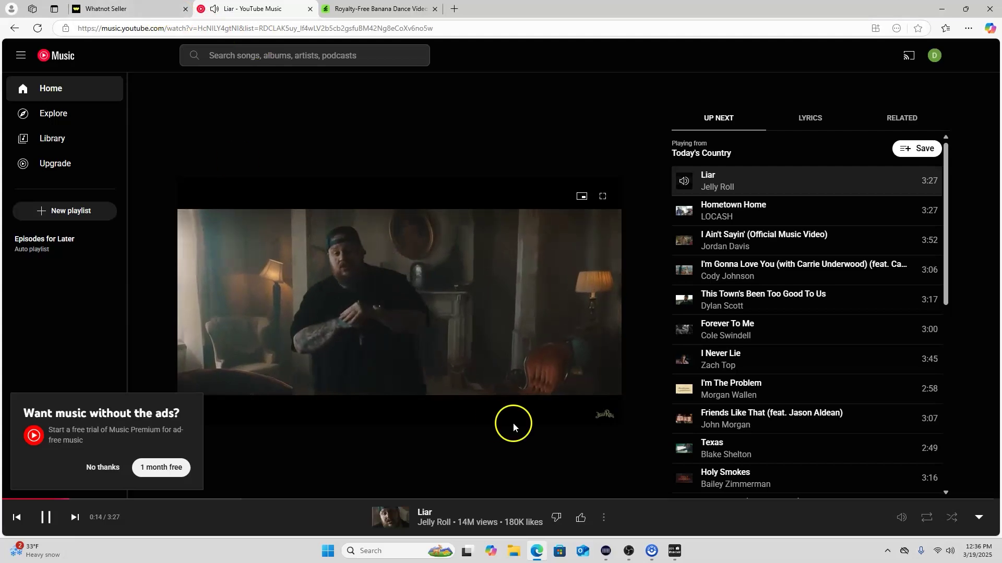
left_click(629, 550)
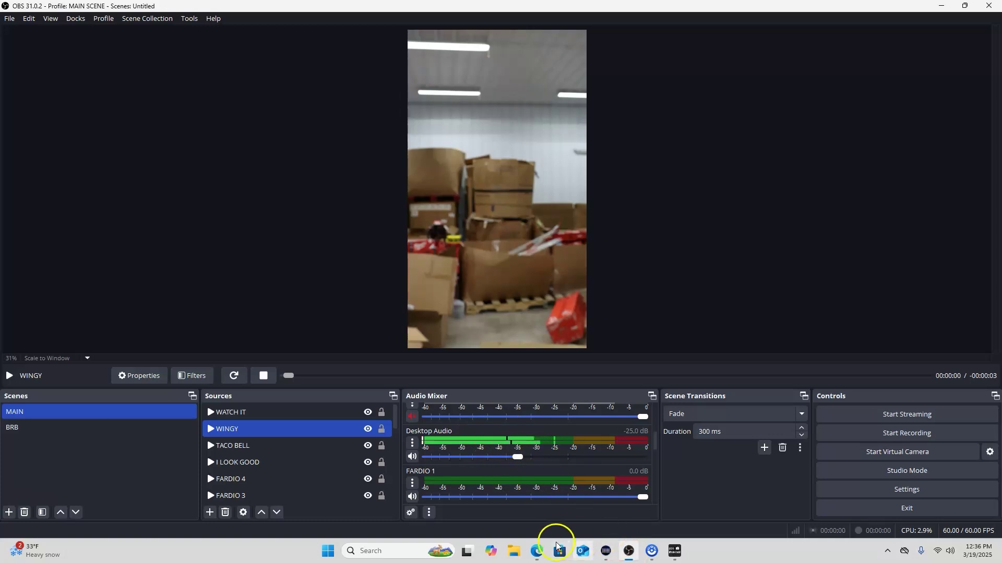
left_click(538, 549)
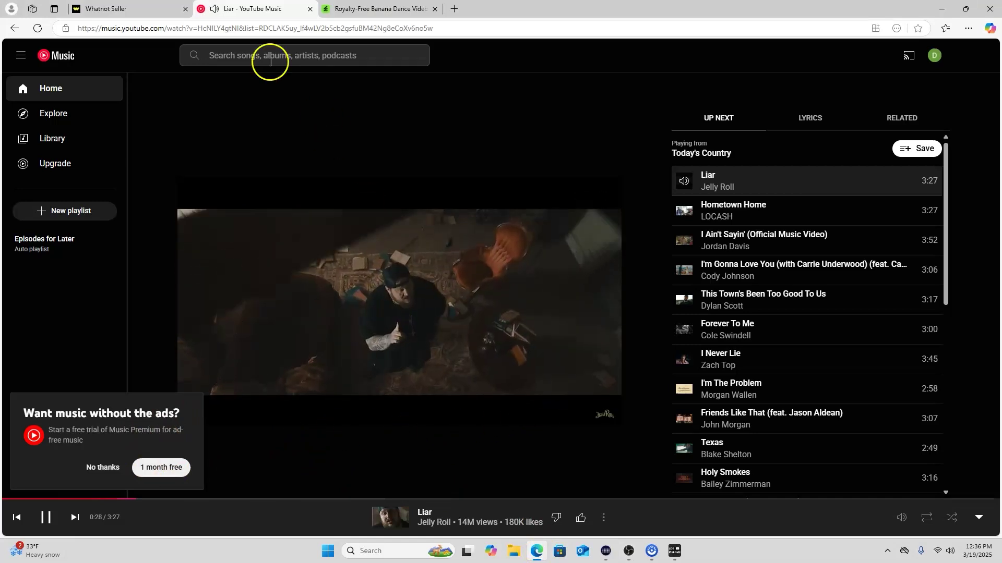
left_click(164, 9)
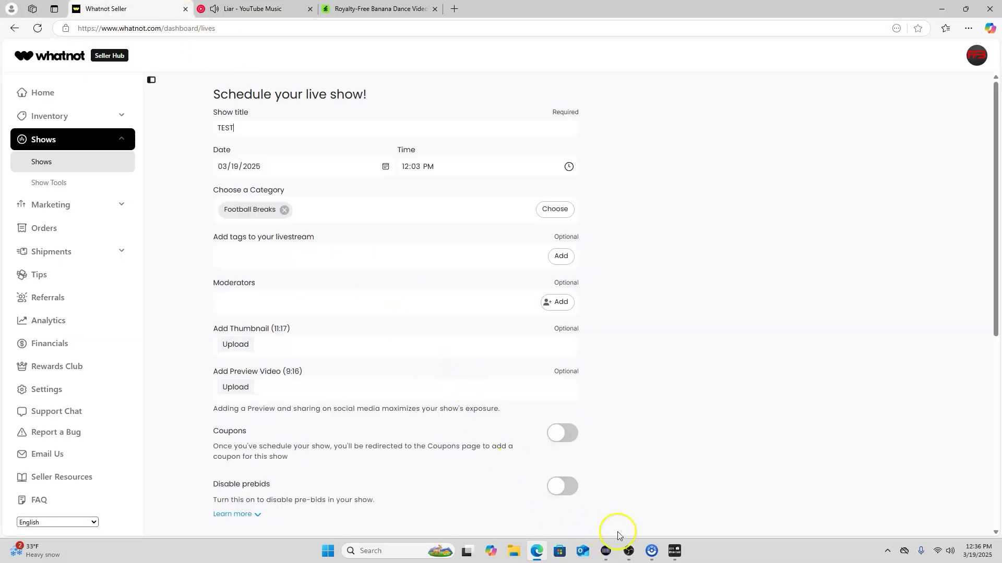
left_click(629, 551)
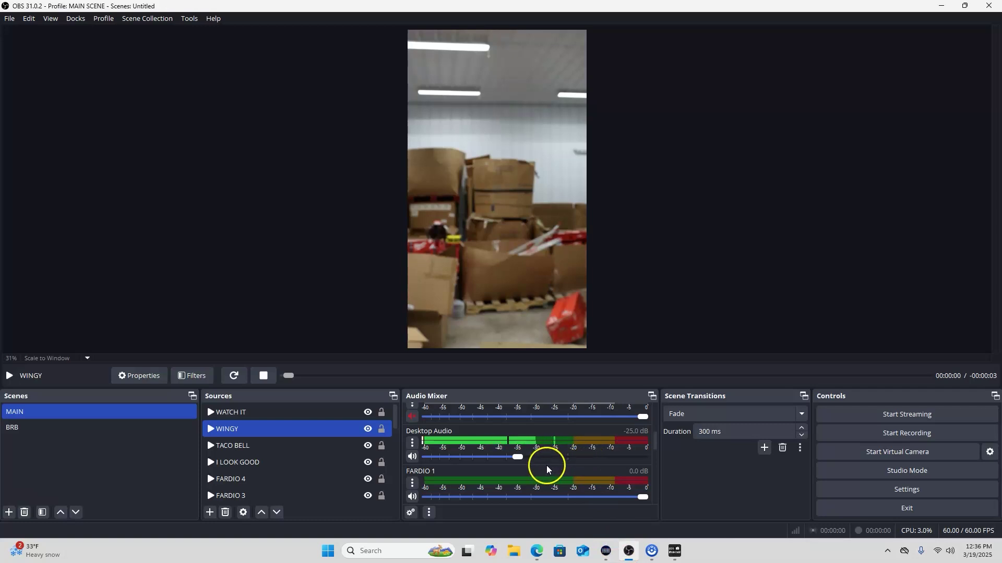
scroll(545, 463, "up", 1)
scroll(497, 448, "down", 1)
Set the Desktop Audio source's device to Default in its Properties
left_click(412, 443)
left_click(442, 416)
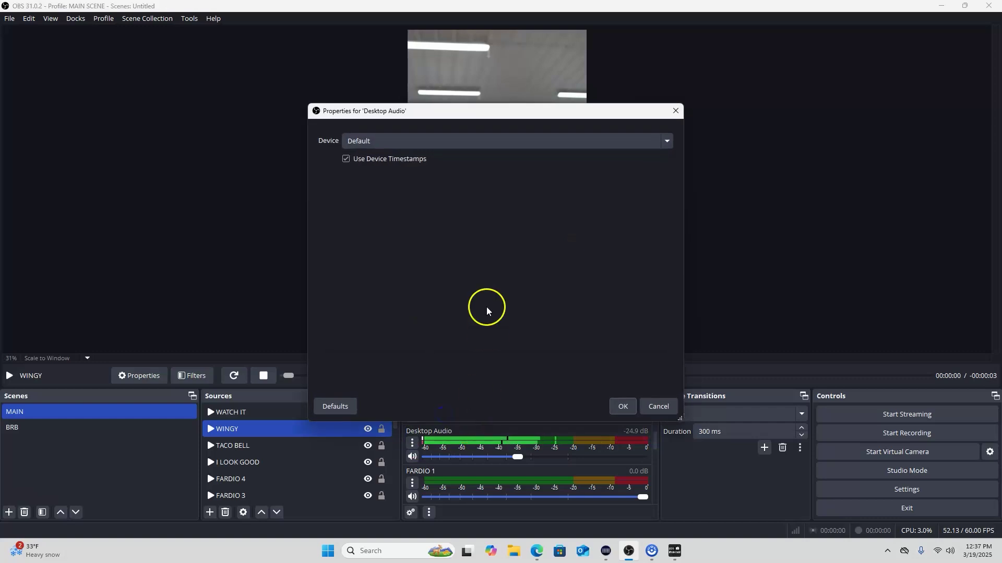
left_click(666, 141)
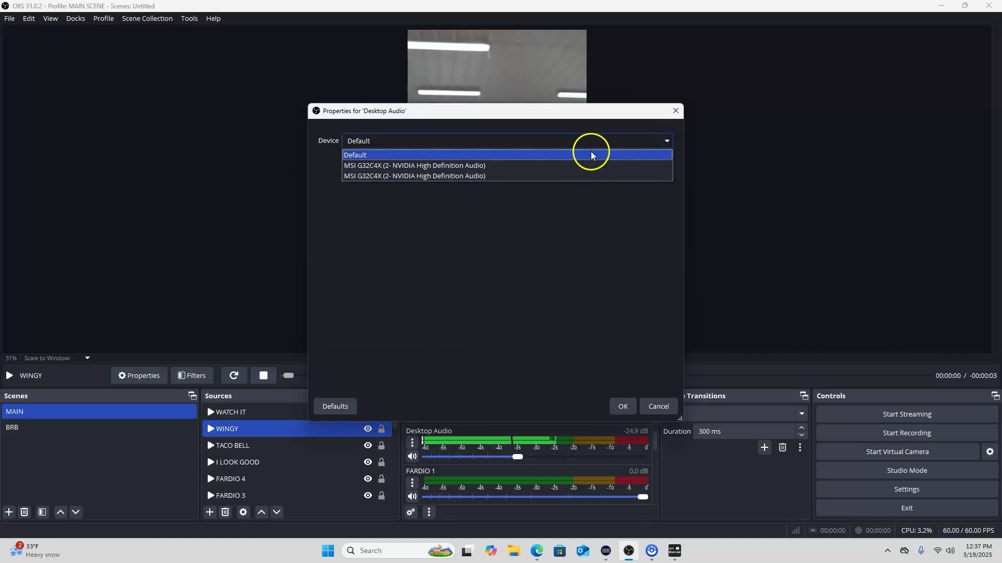
left_click(640, 153)
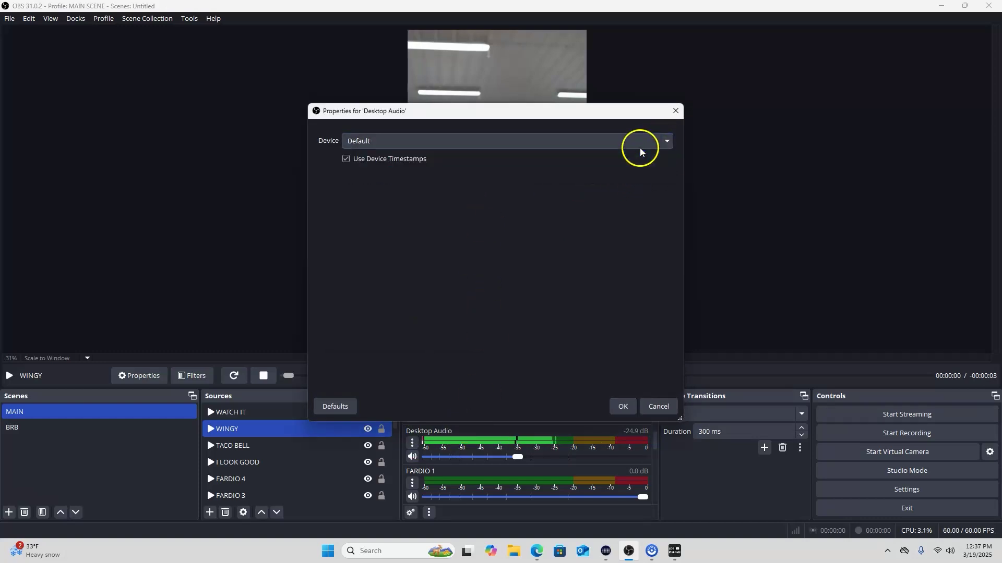
left_click(653, 403)
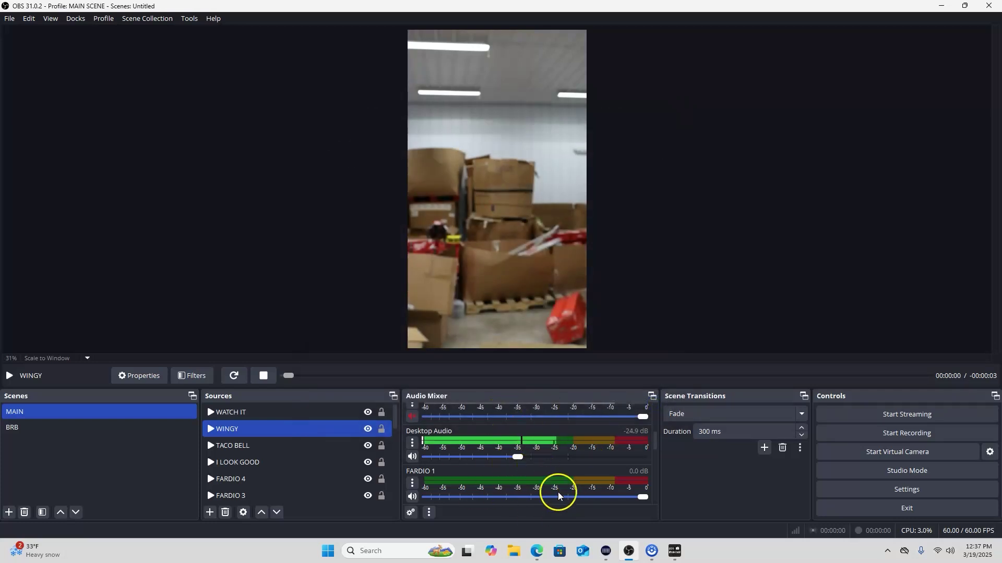
Check the YouTube Music and Whatnot tabs, toggle the Stream Deck app, then return to OBS
left_click(537, 551)
left_click(289, 10)
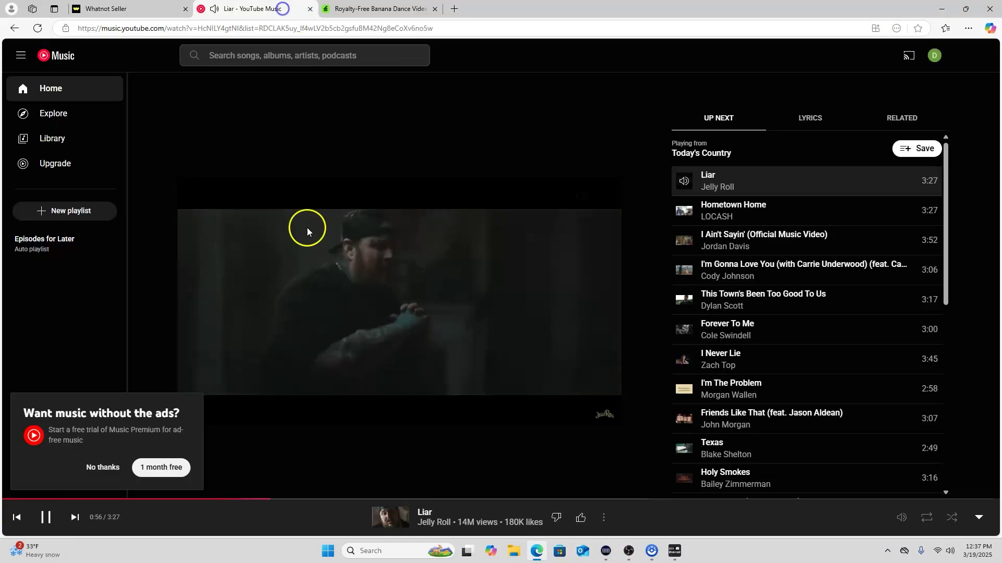
left_click(155, 8)
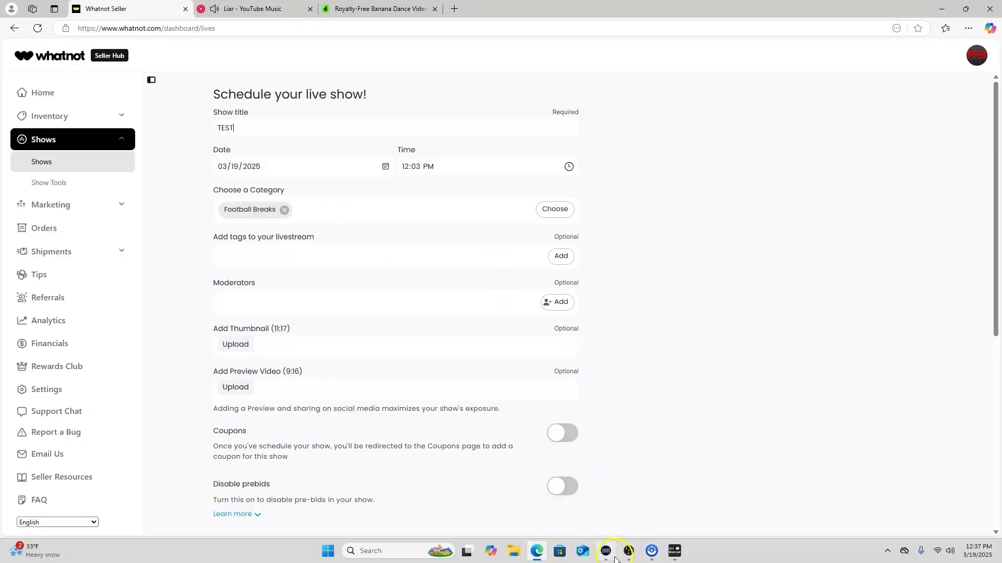
left_click(674, 551)
left_click(674, 551)
left_click(605, 551)
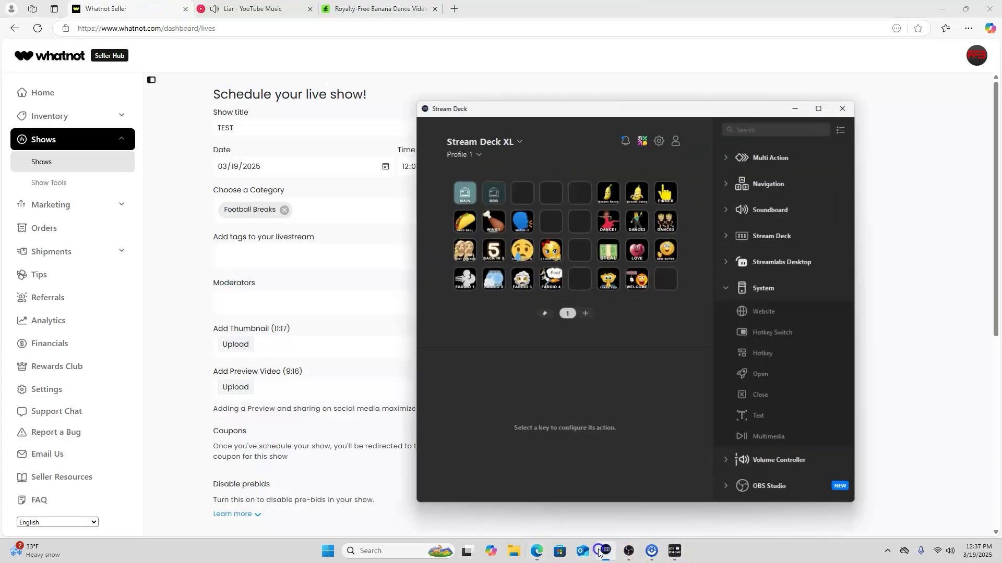
left_click(605, 551)
left_click(629, 551)
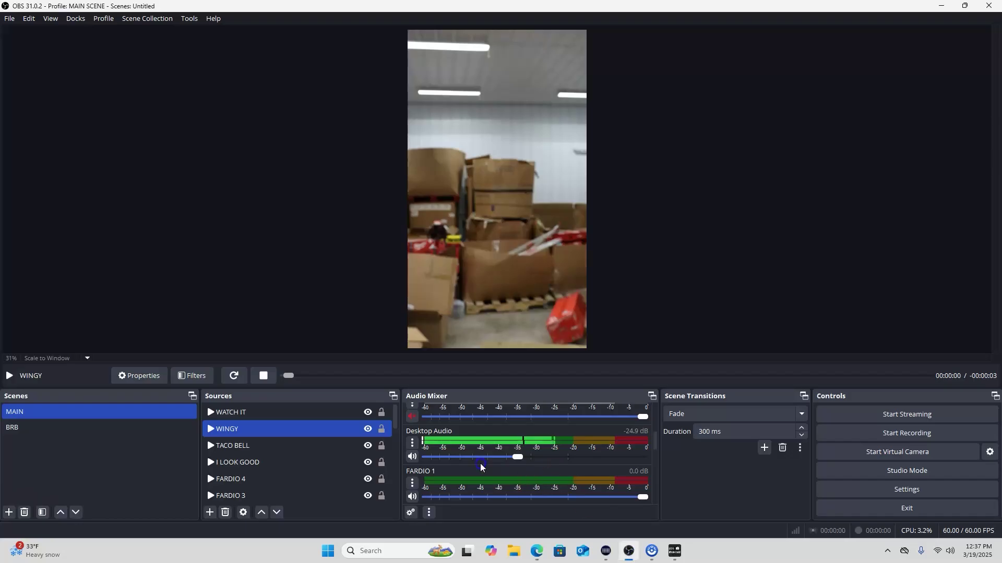
Scroll through the Audio Mixer sources, then bring the Whatnot TEST show form forward
scroll(482, 467, "up", 3)
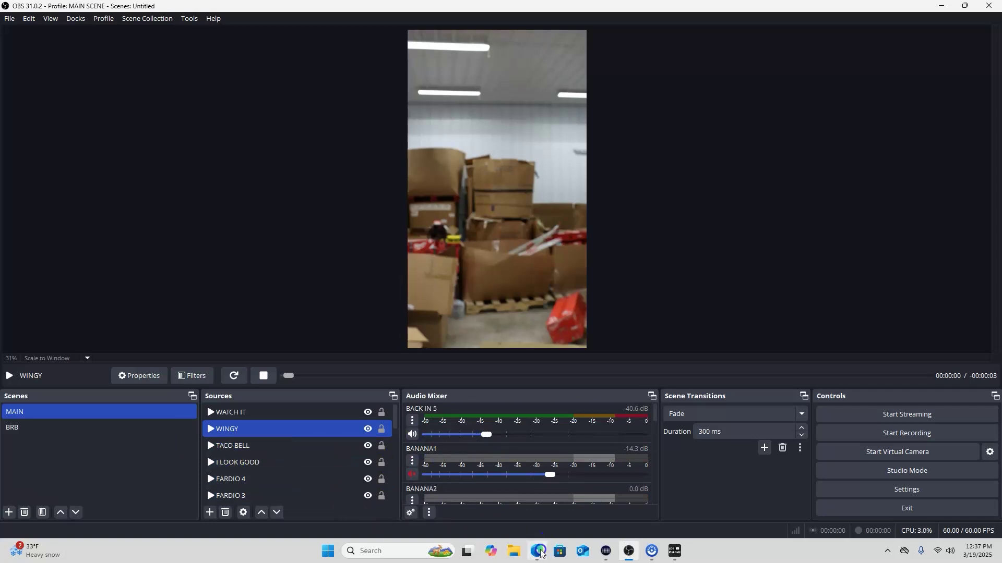
mouse_move(541, 554)
left_click(540, 553)
left_click(391, 359)
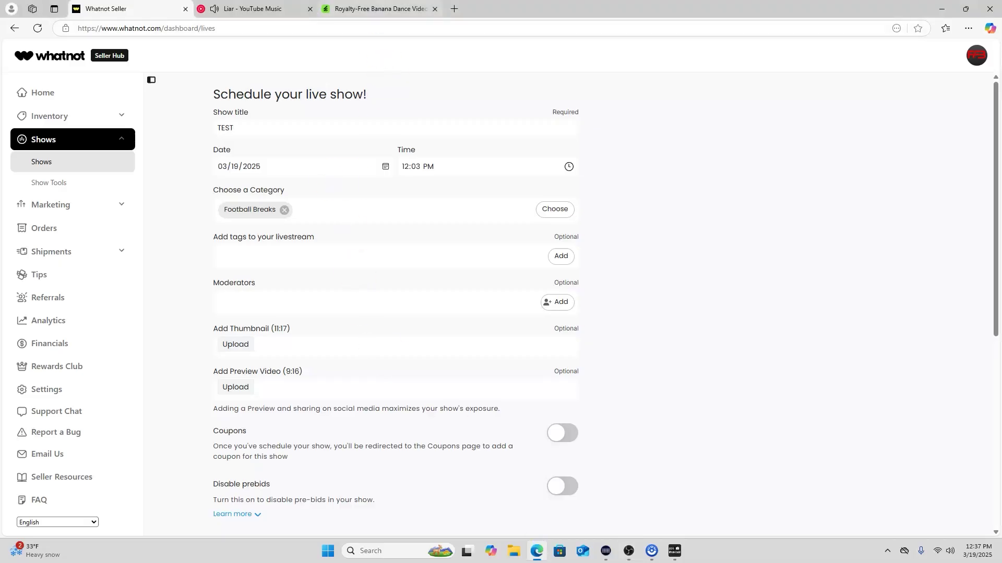
Glance over the Envato 'banana dance' search results, then return to OBS Studio
left_click(380, 9)
mouse_move(539, 311)
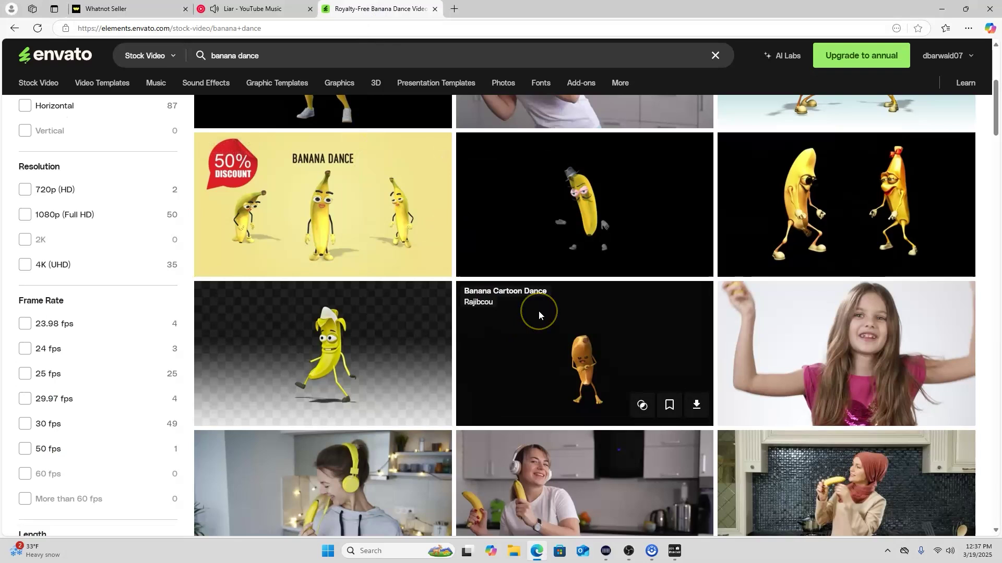
mouse_move(348, 78)
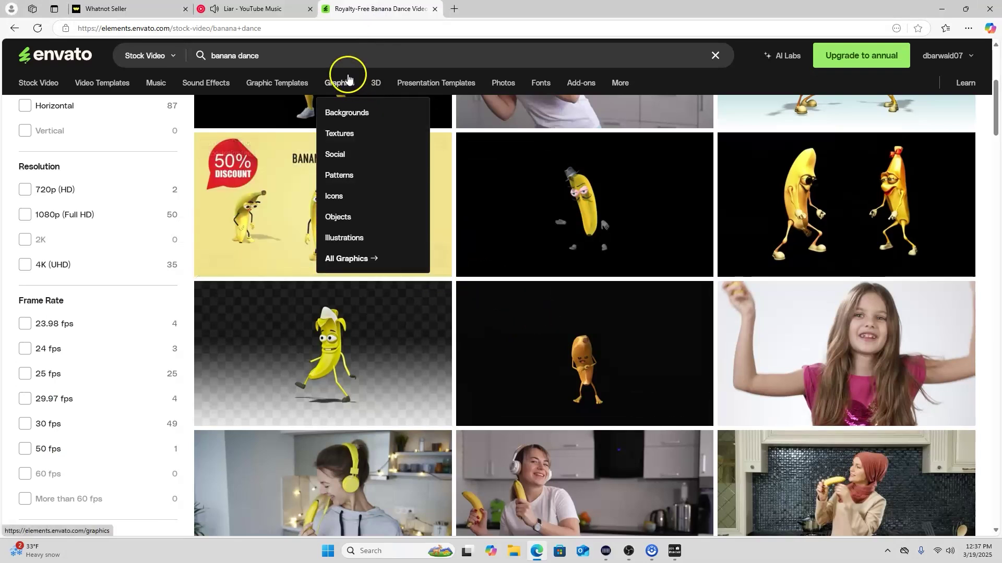
left_click(629, 552)
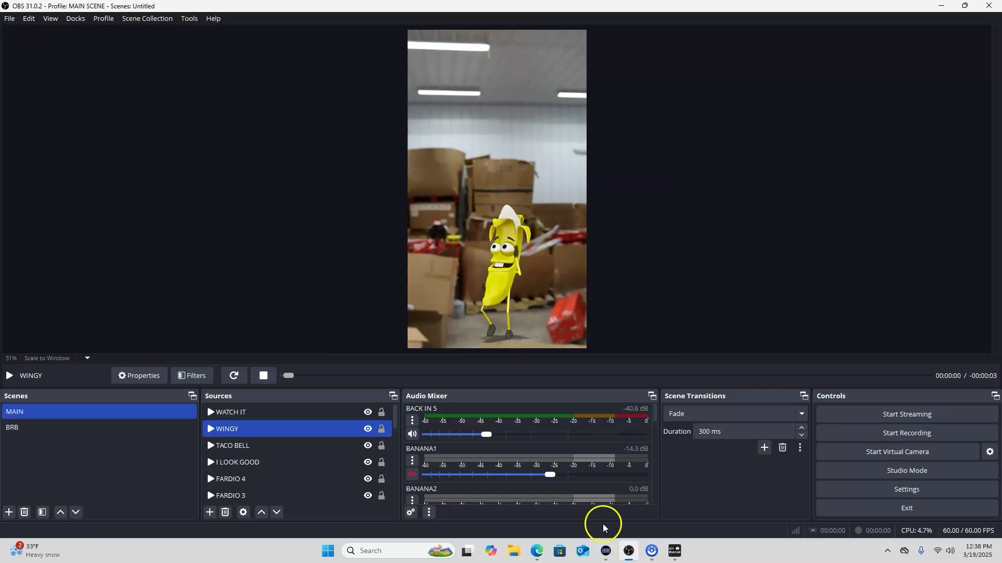
Browse and scroll the banana dance stock videos, then select WATCH IT with WINGY in OBS
mouse_move(537, 550)
left_click(539, 482)
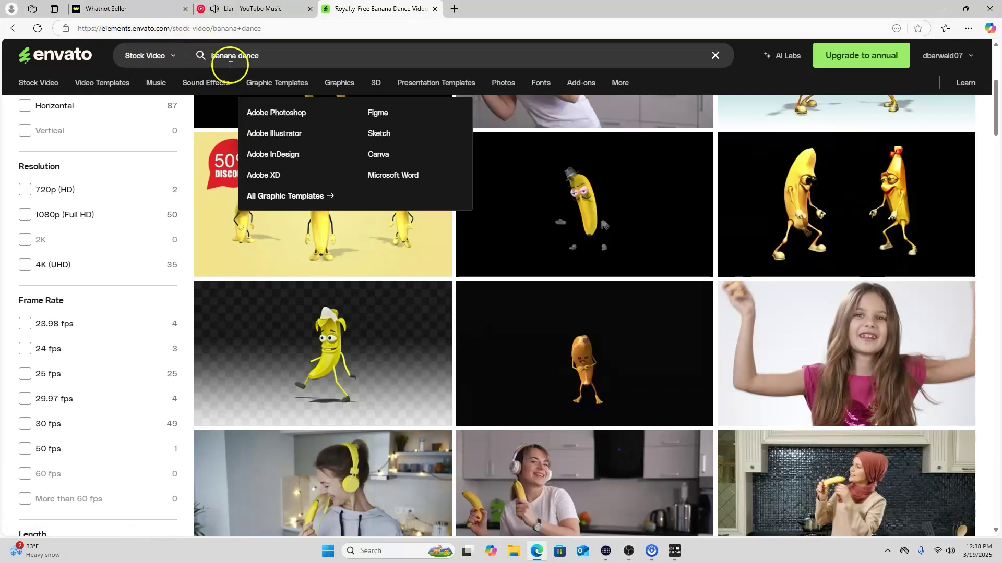
mouse_move(530, 200)
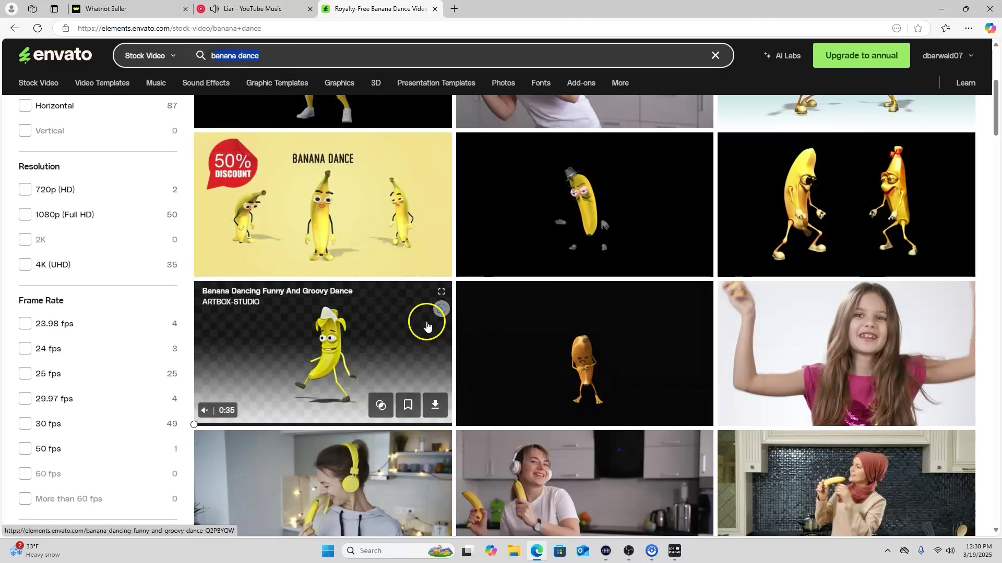
mouse_move(271, 365)
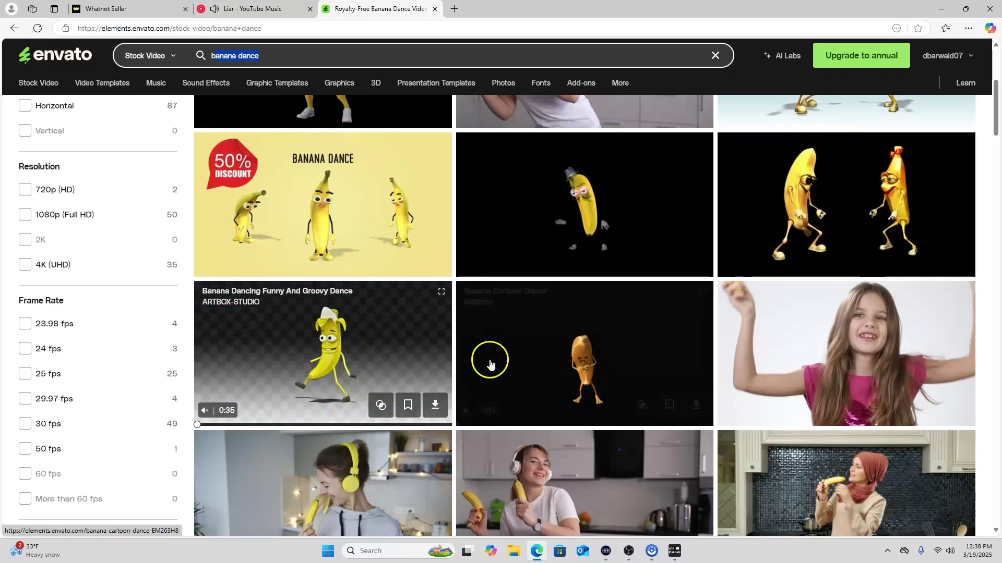
scroll(405, 353, "down", 4)
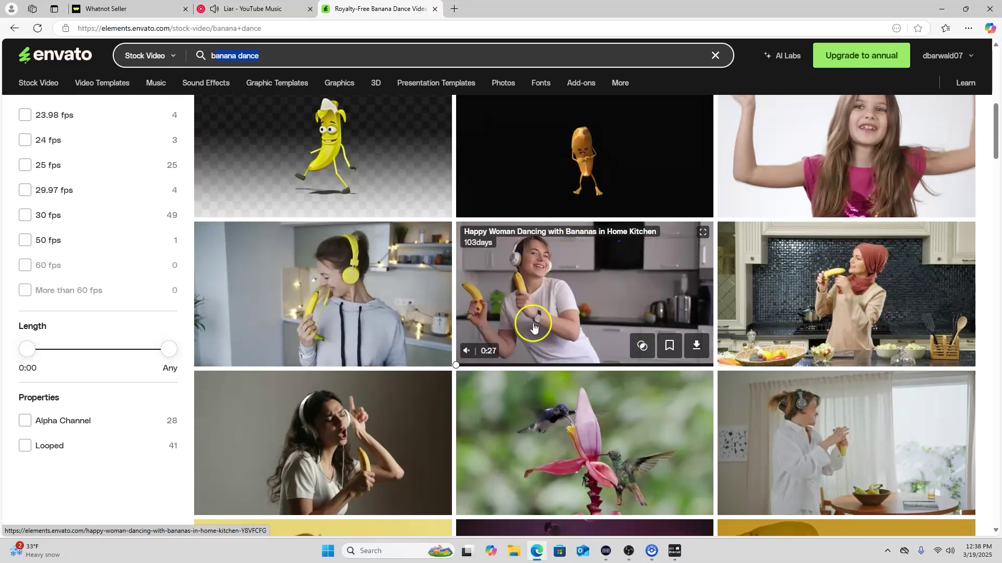
scroll(445, 313, "up", 3)
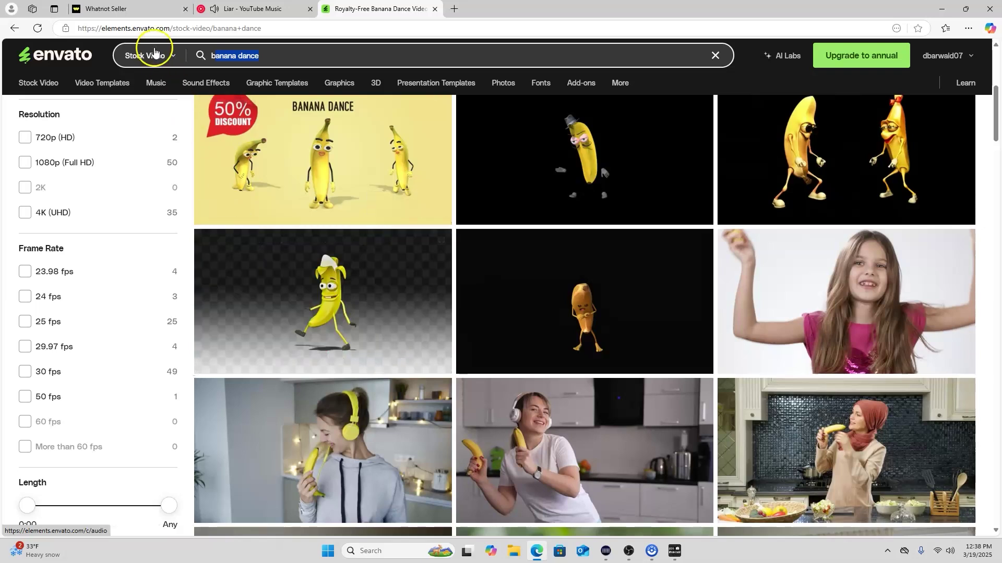
left_click(628, 551)
left_click(368, 416, "ctrl")
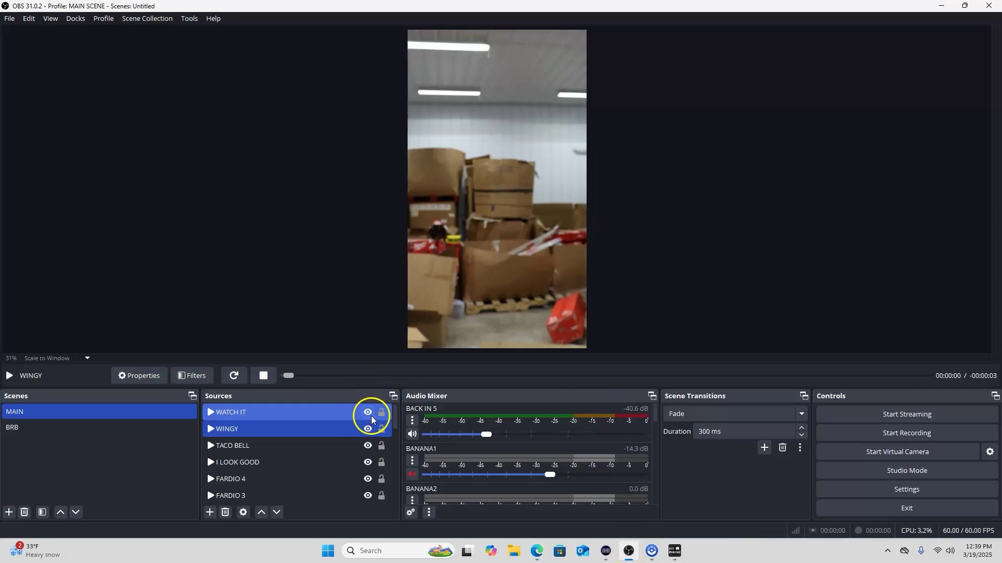
left_click(372, 418, "ctrl")
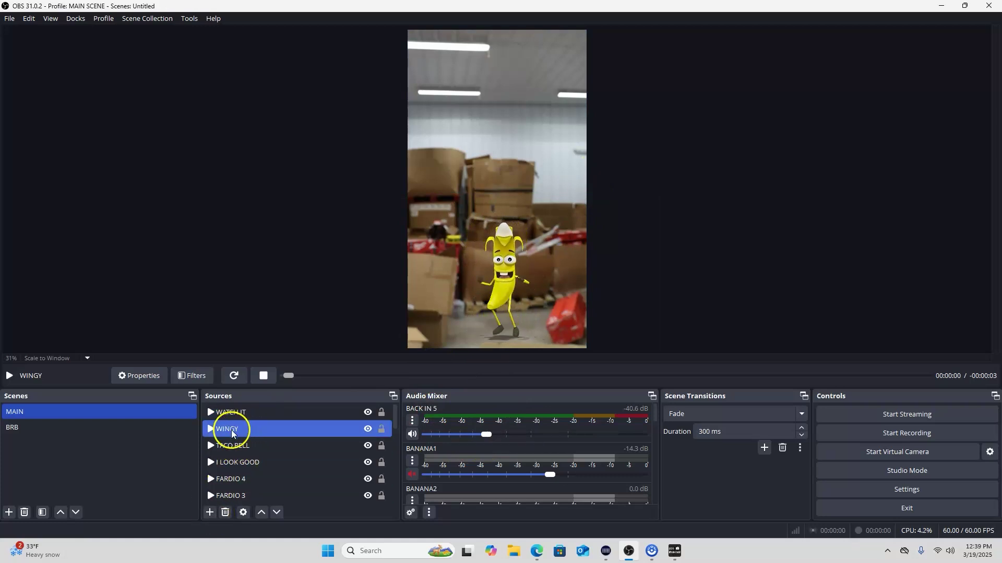
left_click(139, 375)
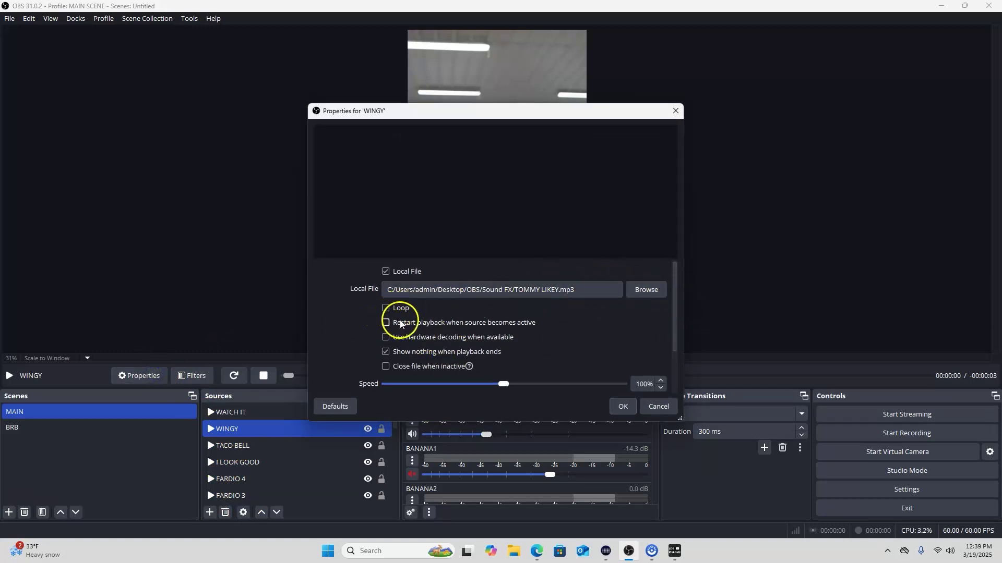
left_click(653, 406)
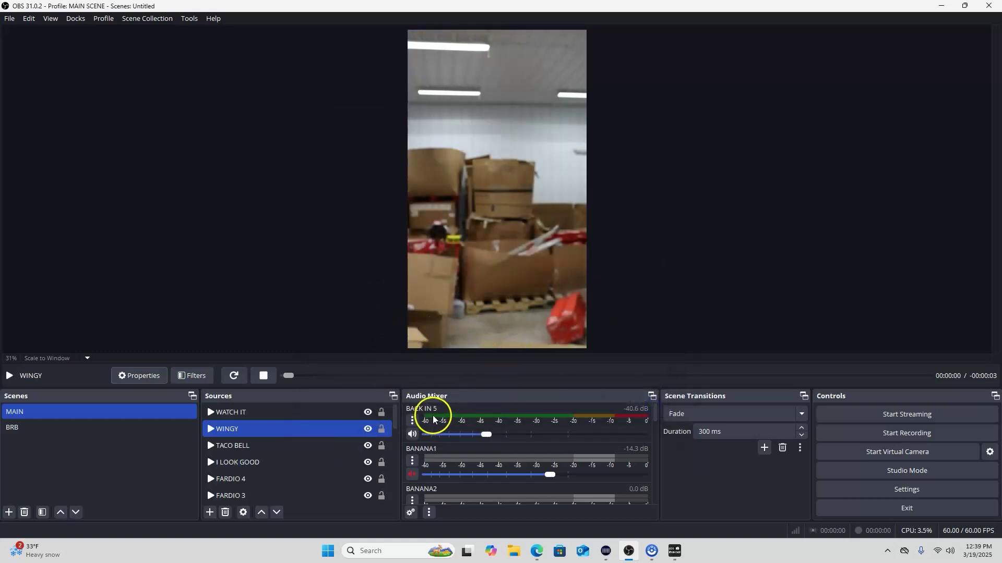
Nudge the BANANA1 clip slightly and rotate the FINGER POINT hand emoji further
left_click(494, 297)
mouse_move(493, 296)
left_mouse_down()
mouse_move(398, 232)
mouse_move(501, 223)
mouse_move(612, 270)
mouse_move(486, 266)
mouse_move(526, 207)
mouse_move(509, 228)
mouse_move(492, 291)
left_mouse_up()
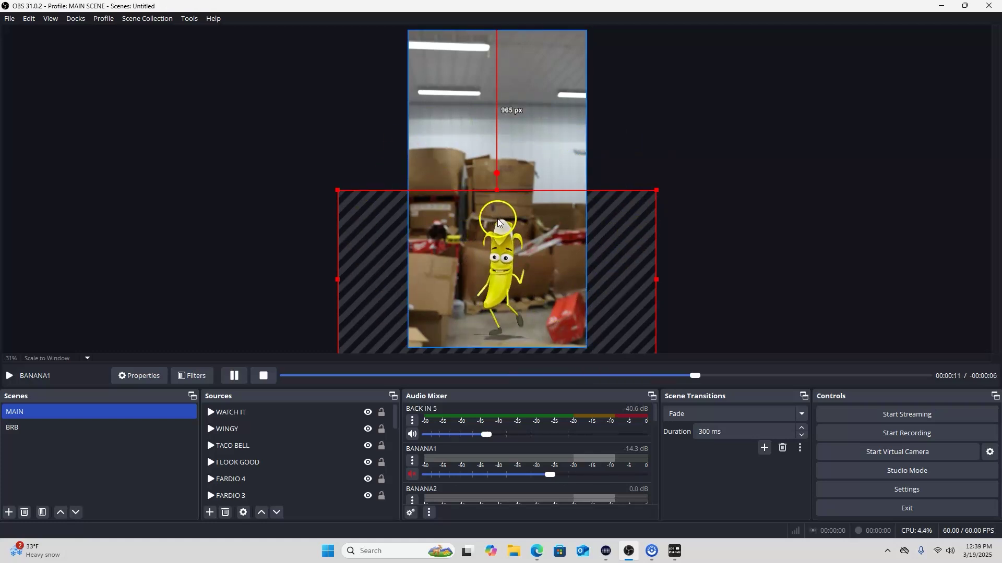
mouse_move(509, 291)
left_mouse_down()
mouse_move(528, 174)
mouse_move(495, 293)
left_mouse_up()
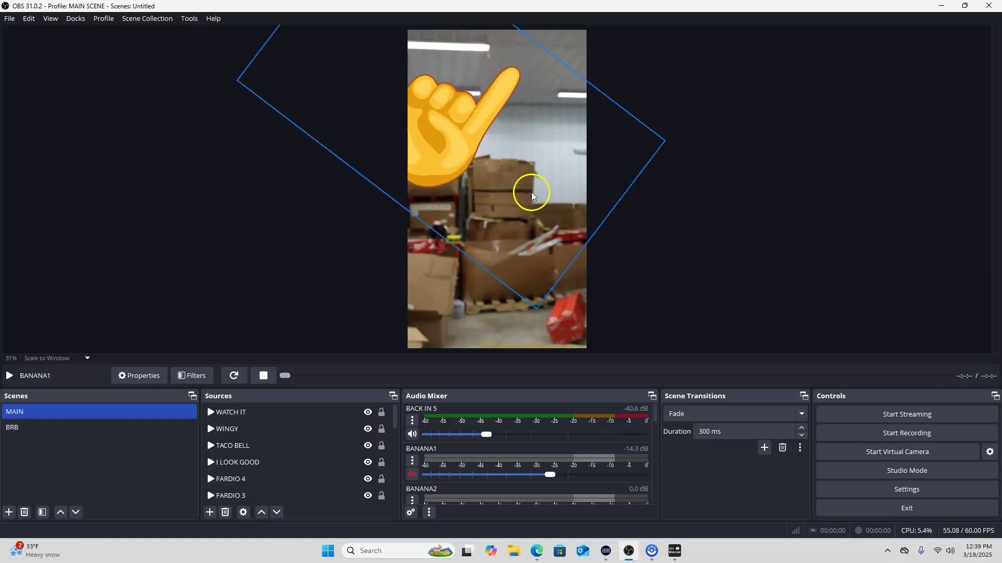
left_click(504, 133)
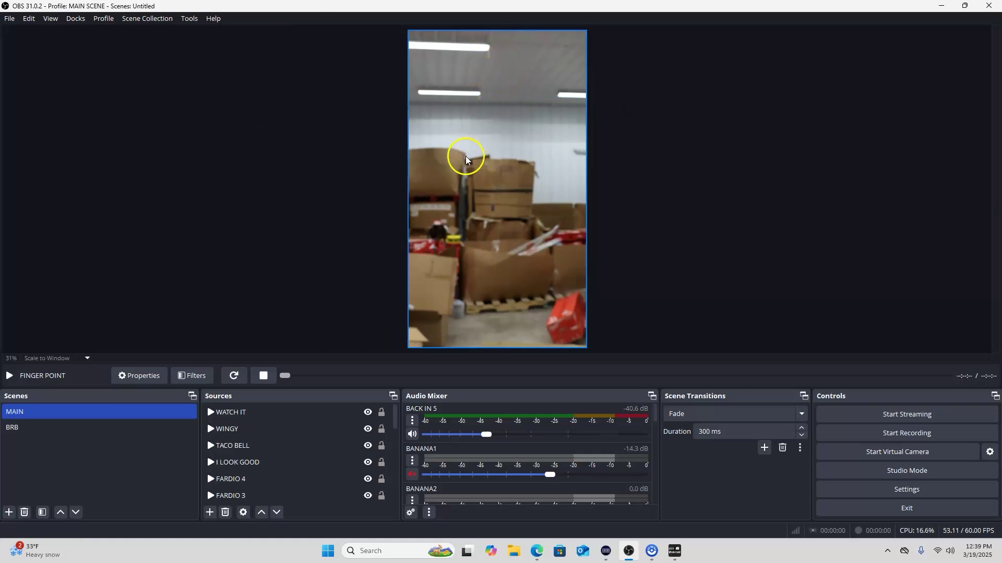
left_click(465, 155)
left_click_drag(511, 24, 518, 45)
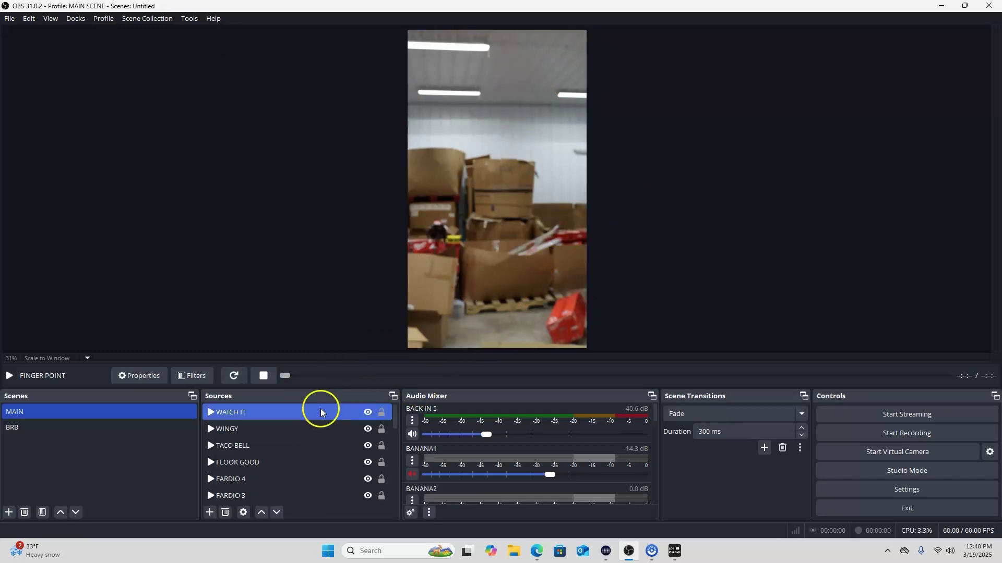
Resize BANANA1 from its corner and centre it horizontally, low in the vertical frame
left_click(422, 260)
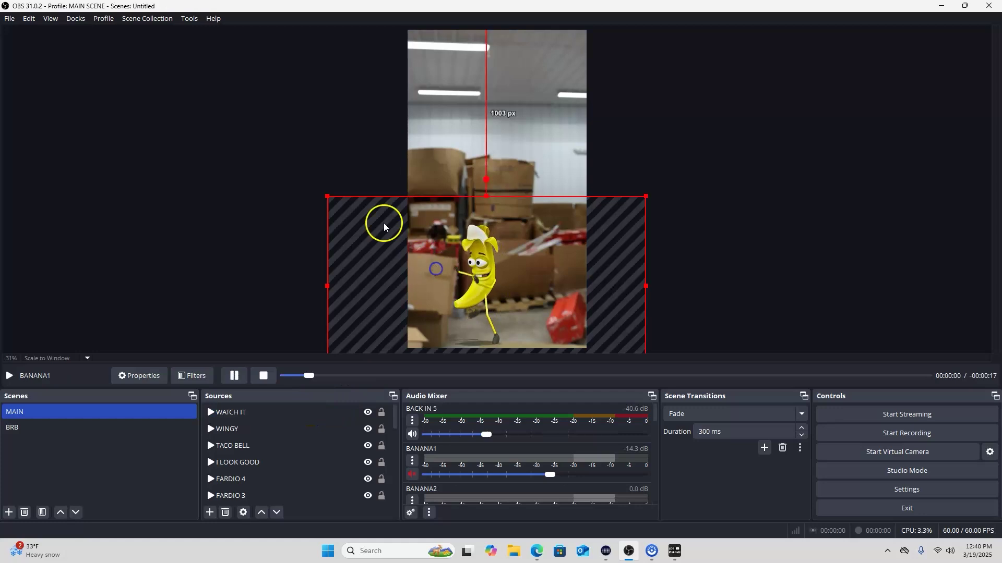
left_click_drag(328, 196, 280, 79)
left_click_drag(381, 134, 574, 140)
left_click_drag(329, 85, 444, 194)
left_click_drag(549, 232, 413, 233)
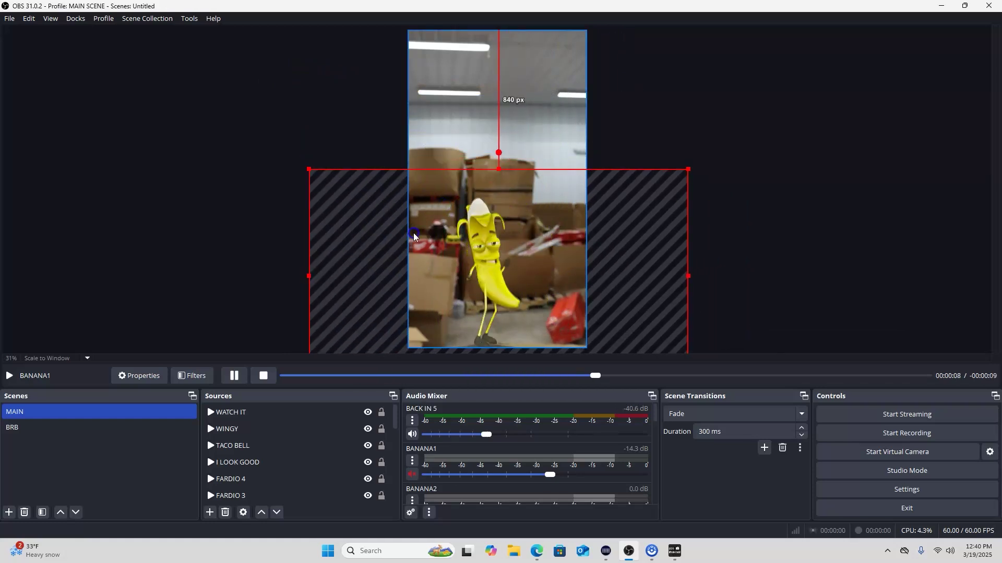
left_click_drag(310, 170, 320, 171)
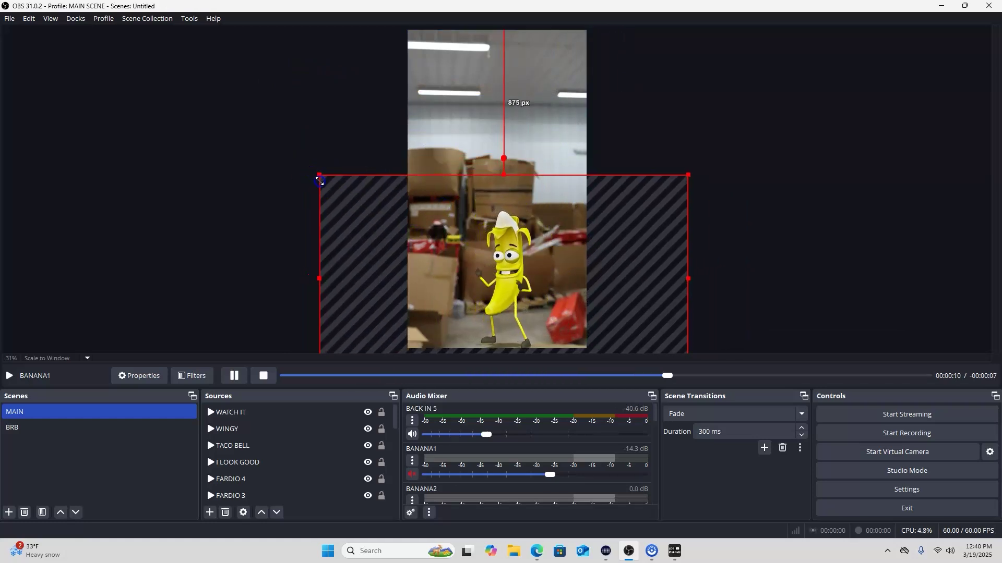
left_click_drag(469, 236, 466, 236)
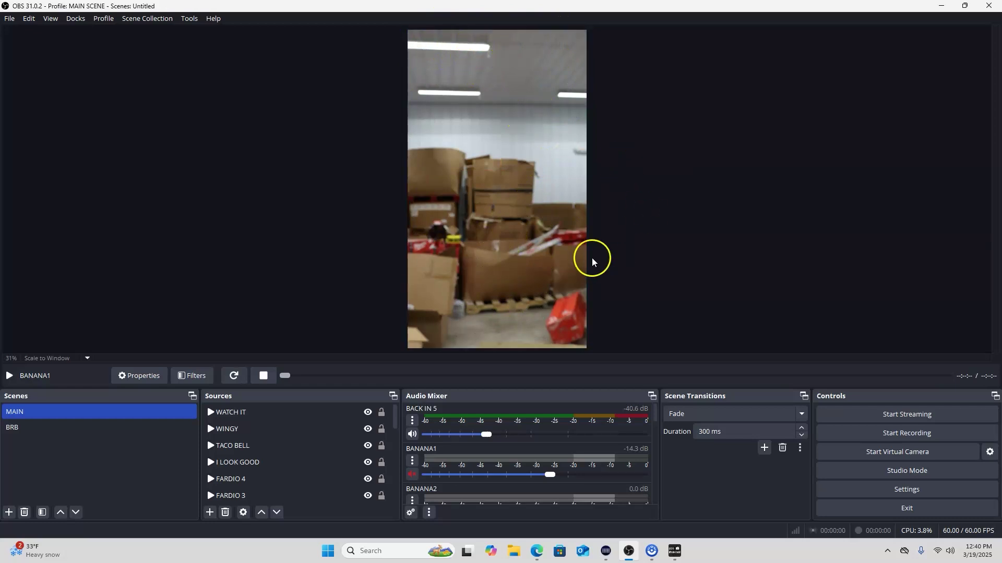
left_click(537, 551)
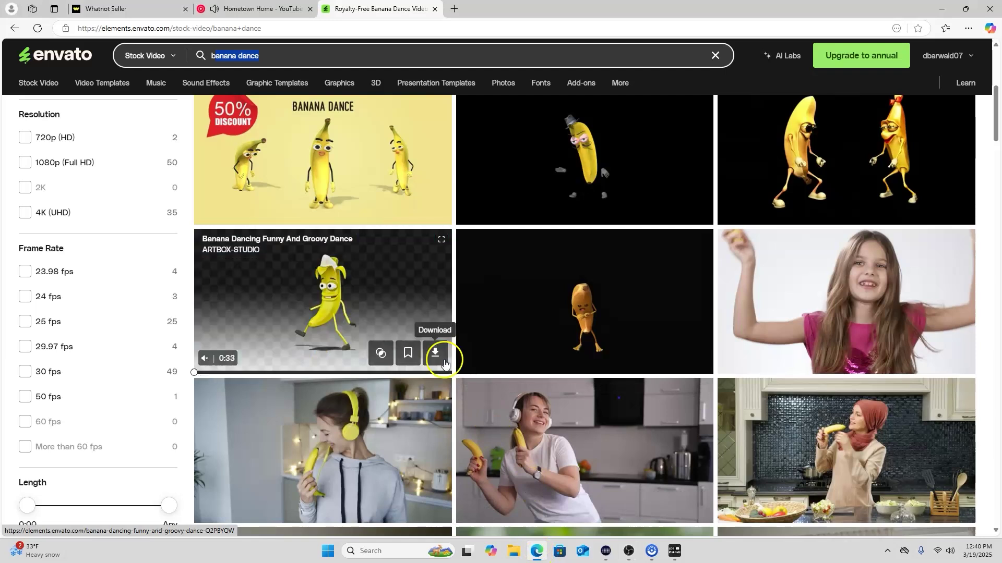
mouse_move(543, 553)
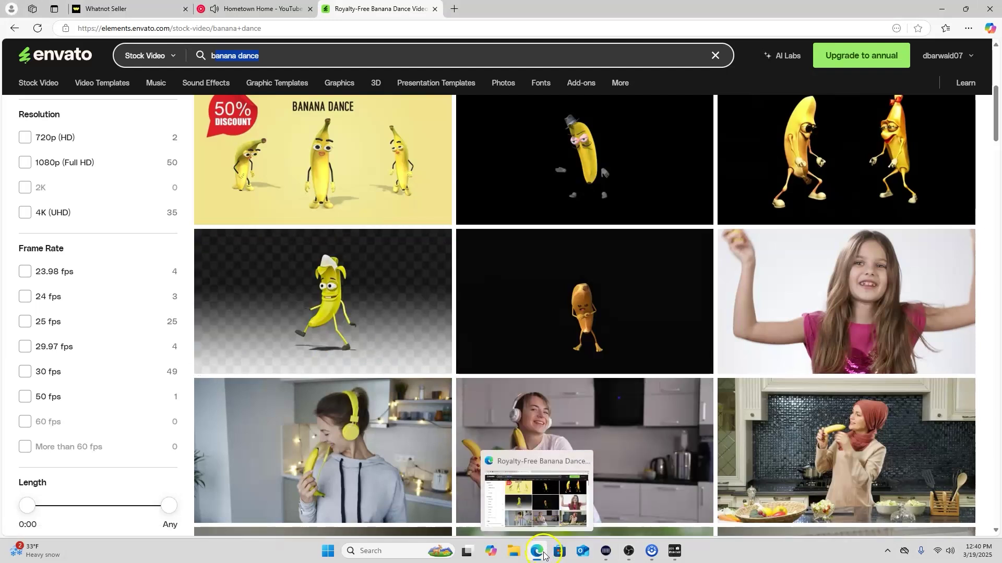
mouse_move(597, 557)
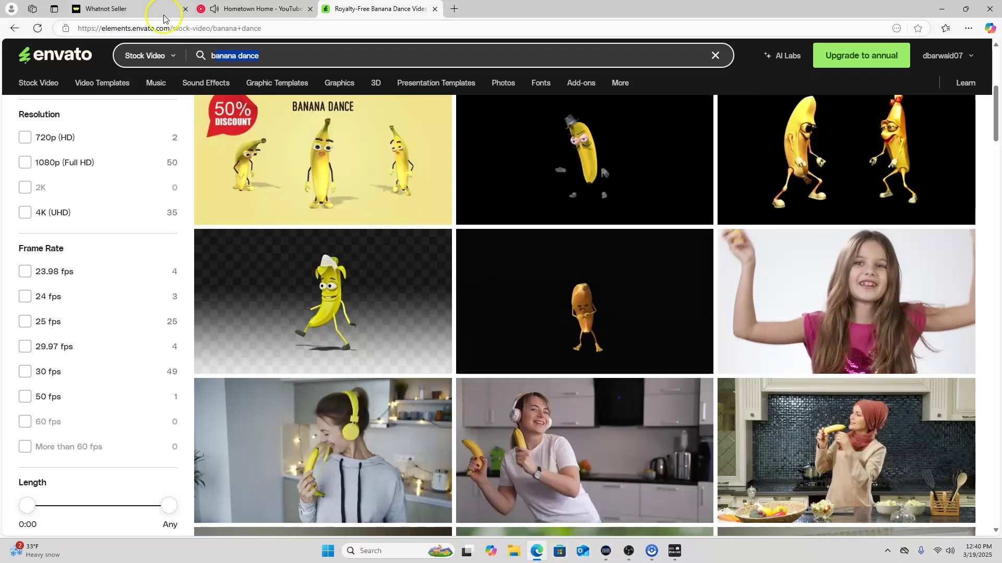
left_click(628, 552)
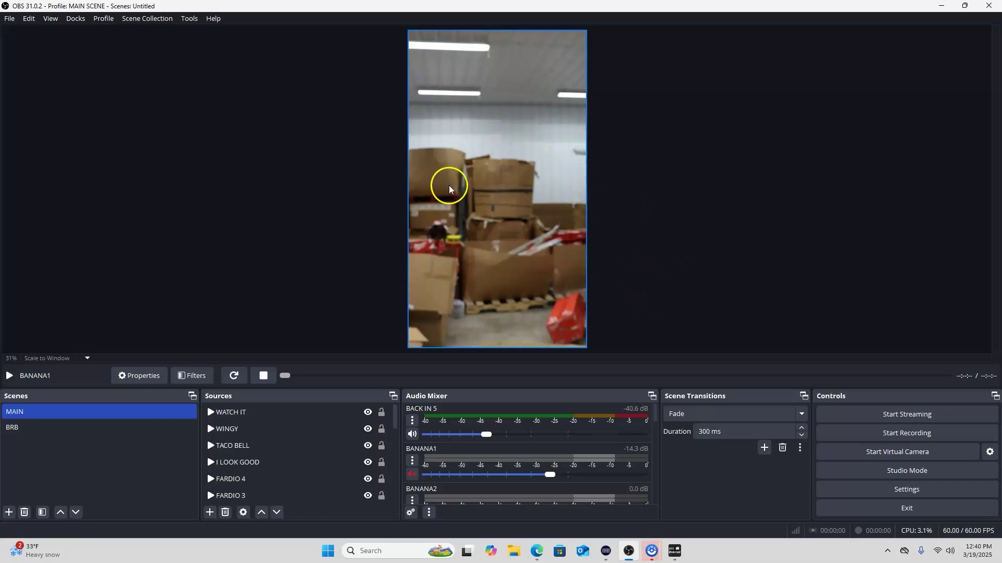
left_click(434, 306)
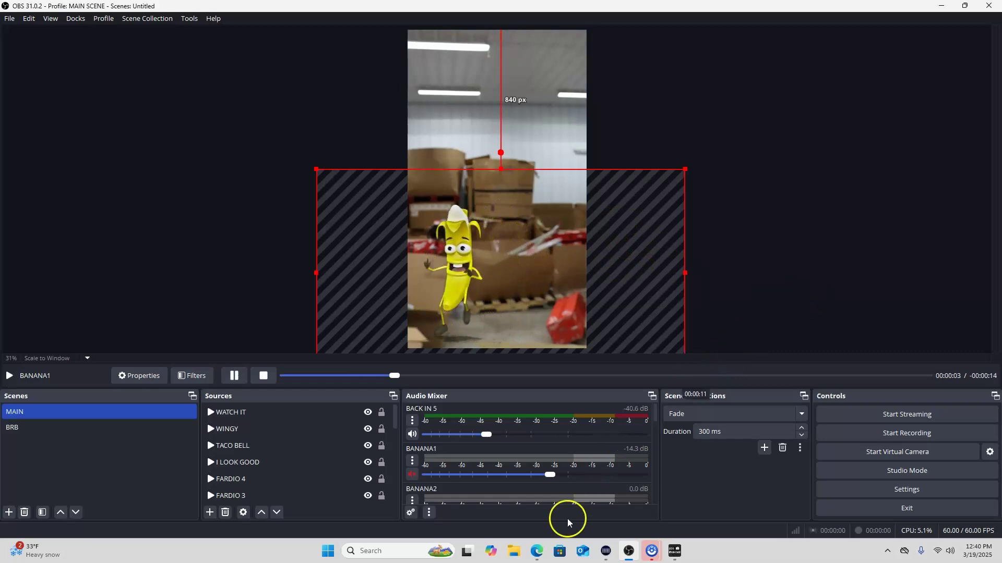
left_click(536, 551)
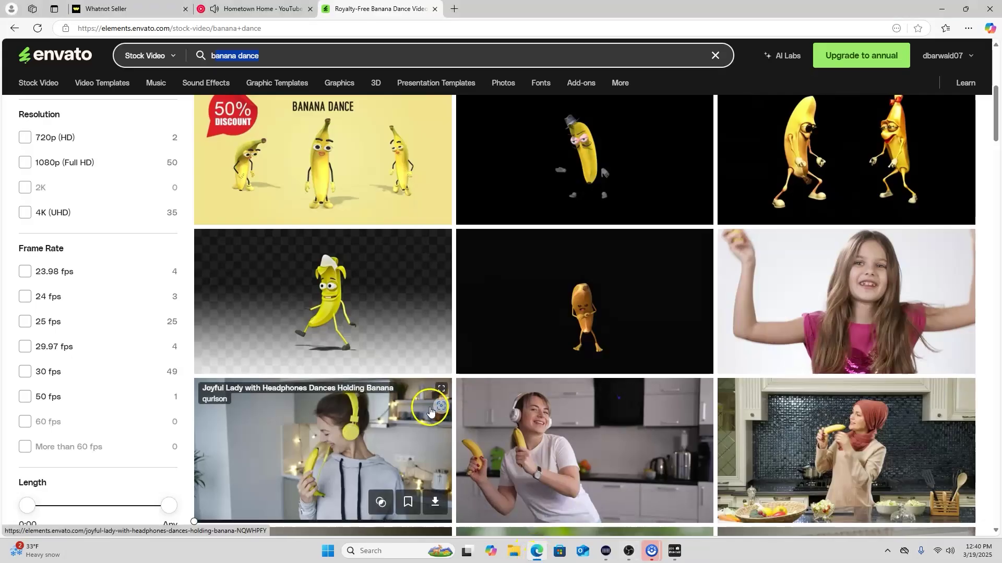
mouse_move(325, 255)
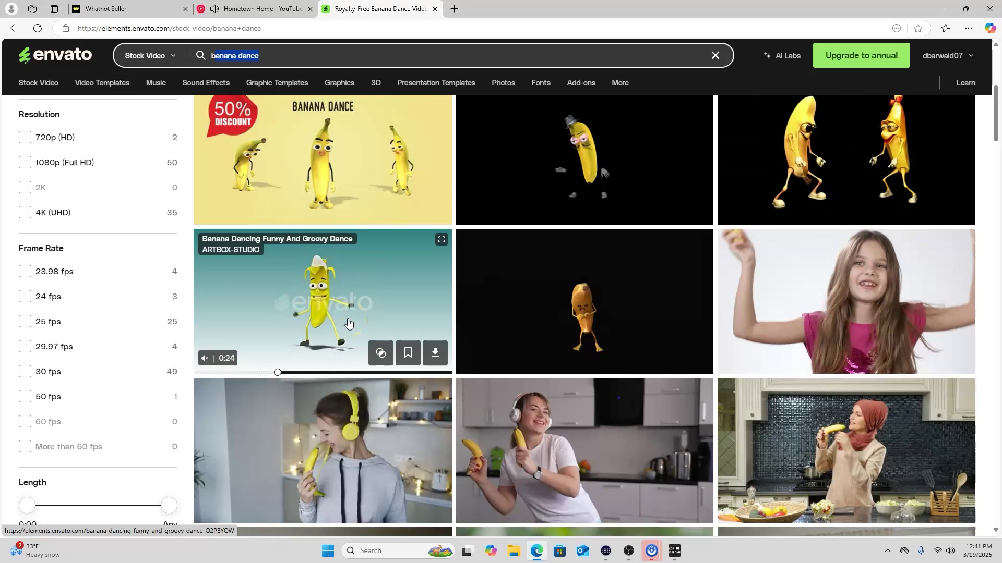
left_click(628, 552)
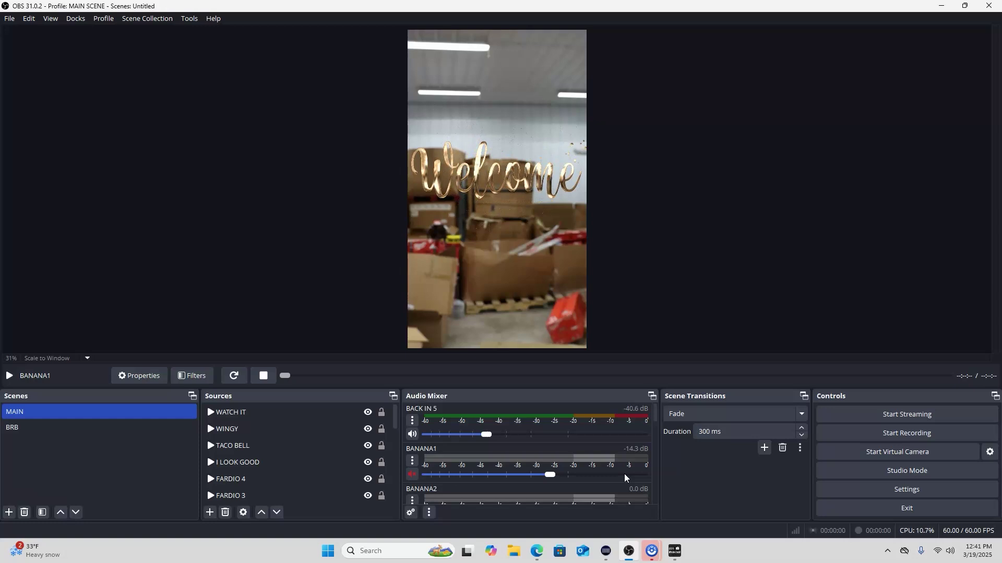
Close the Envato banana dance tab in Edge, revealing LOCASH's Hometown Home on YouTube Music
left_click(629, 474)
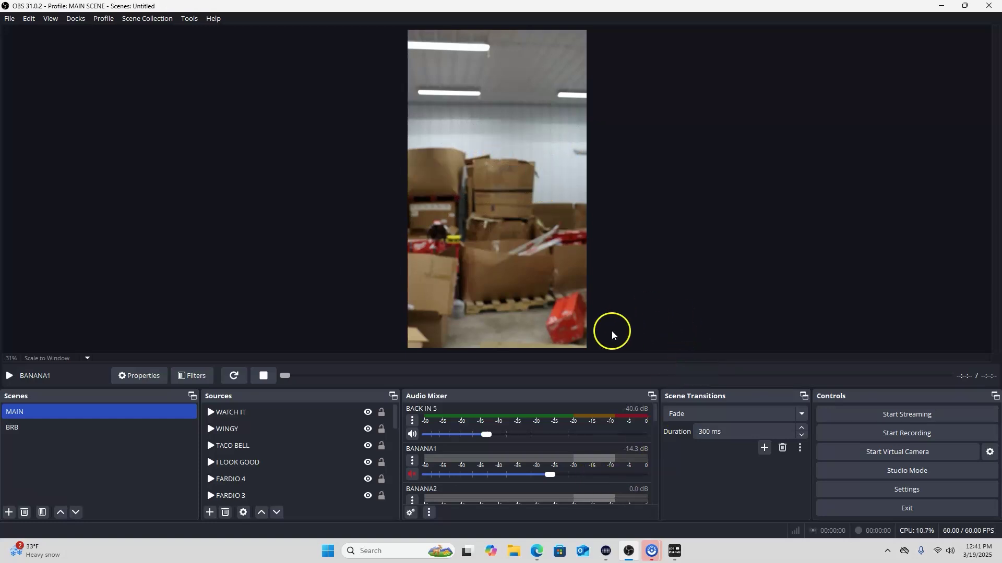
left_click(537, 551)
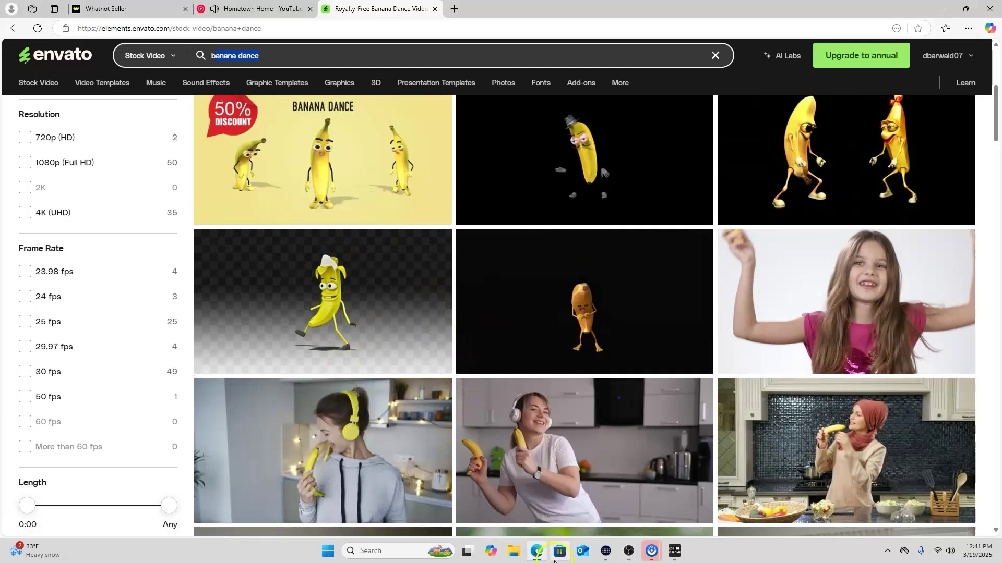
left_click(634, 555)
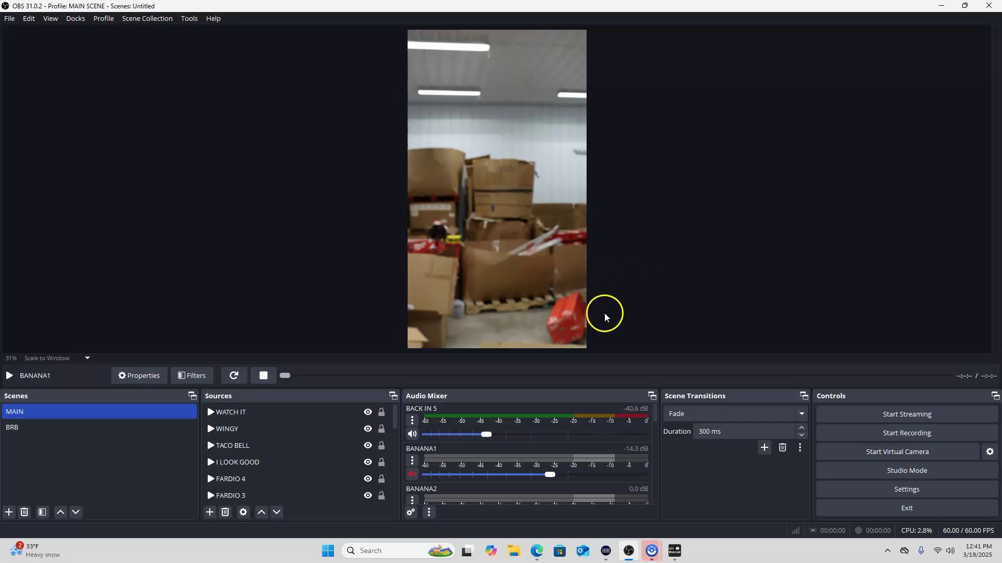
left_click(537, 551)
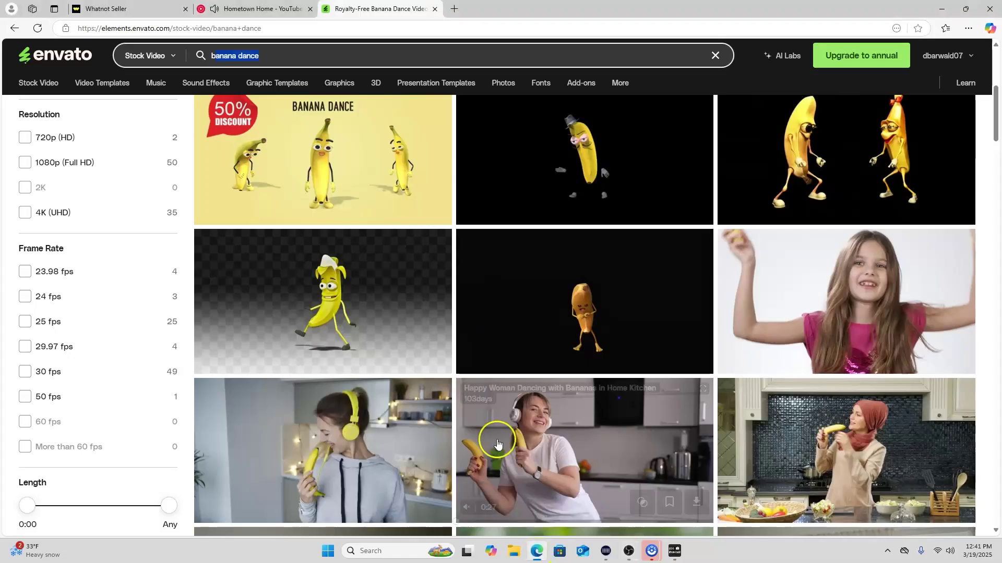
left_click(434, 9)
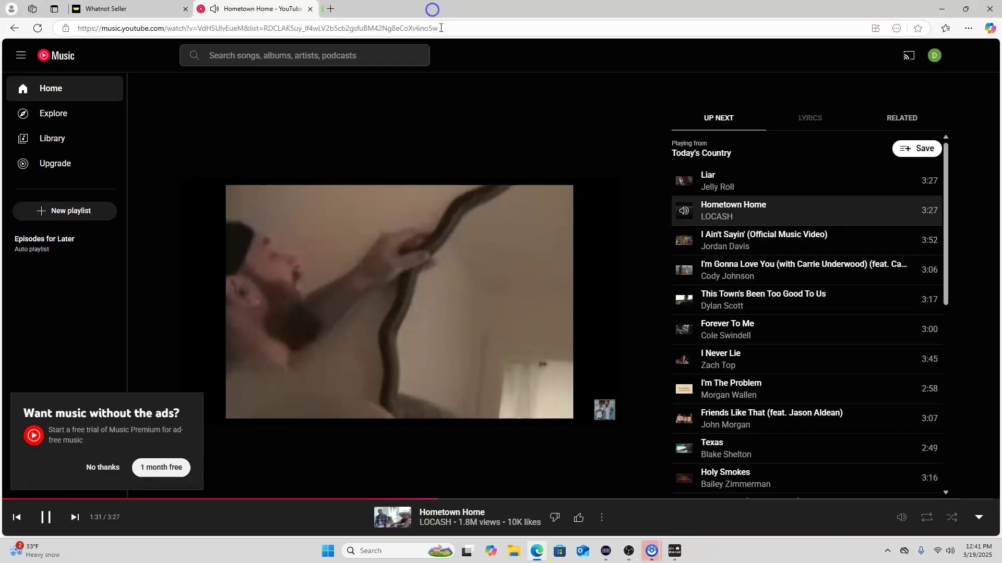
Close the YouTube Music tab, confirm Leave, and return to OBS
left_click(310, 9)
left_click(551, 85)
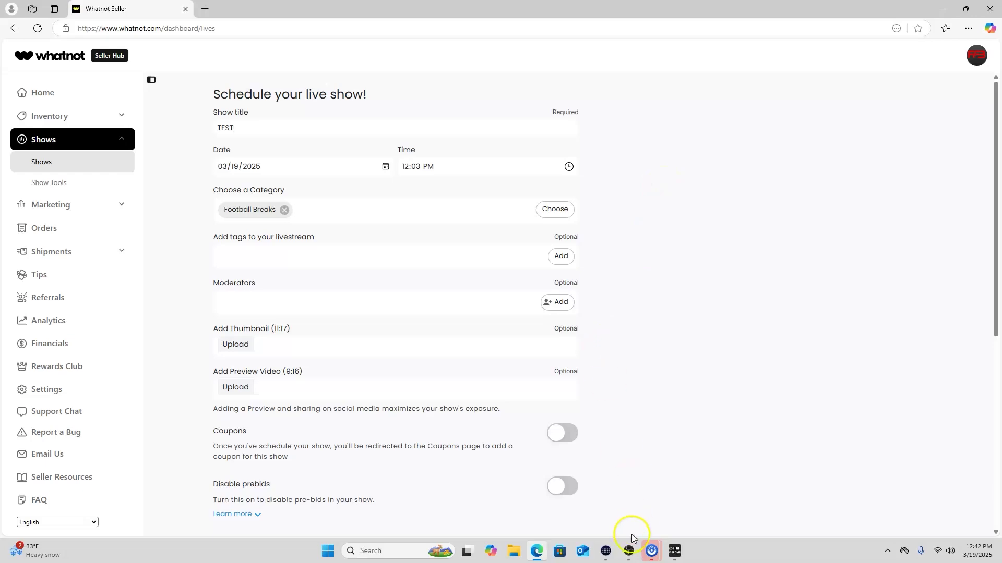
left_click(629, 551)
left_click(238, 482)
scroll(275, 468, "down", 6)
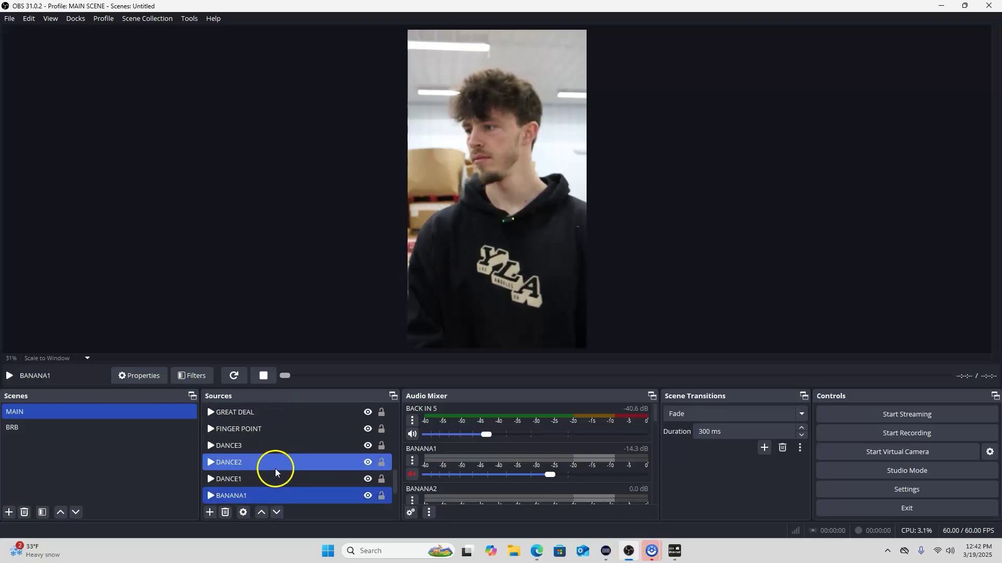
scroll(275, 469, "up", 6)
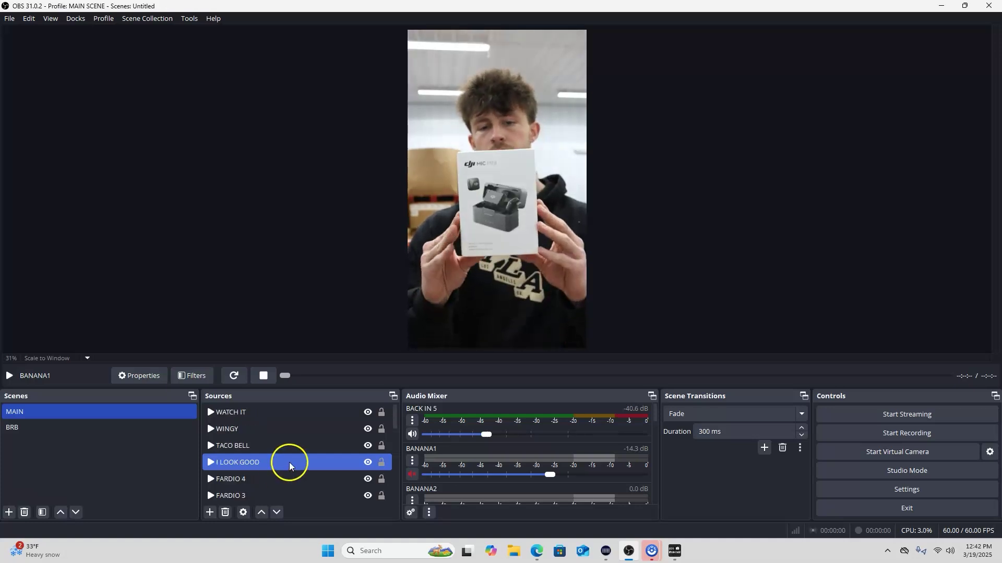
left_click(300, 444)
scroll(316, 448, "down", 5)
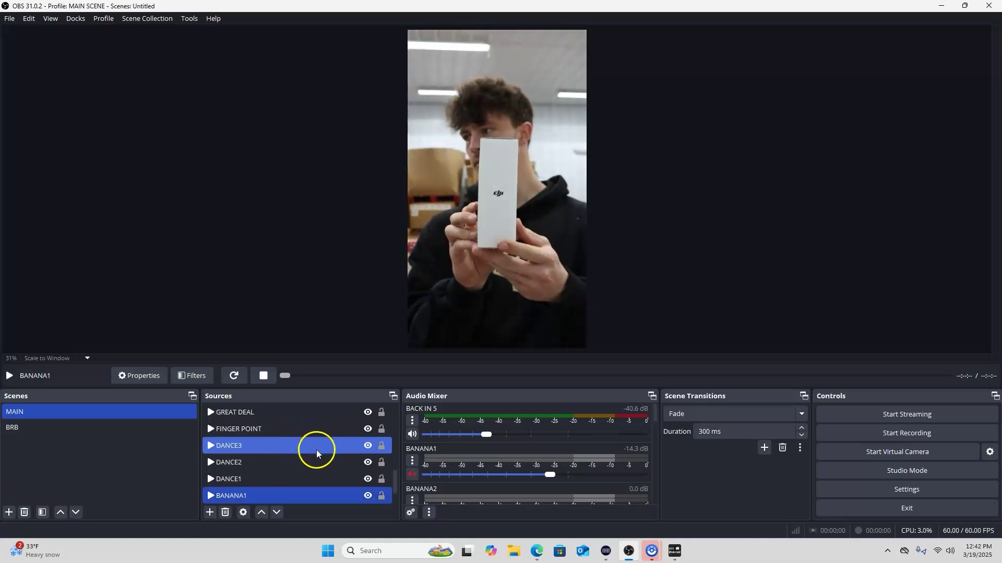
left_click(117, 427)
left_click(124, 412)
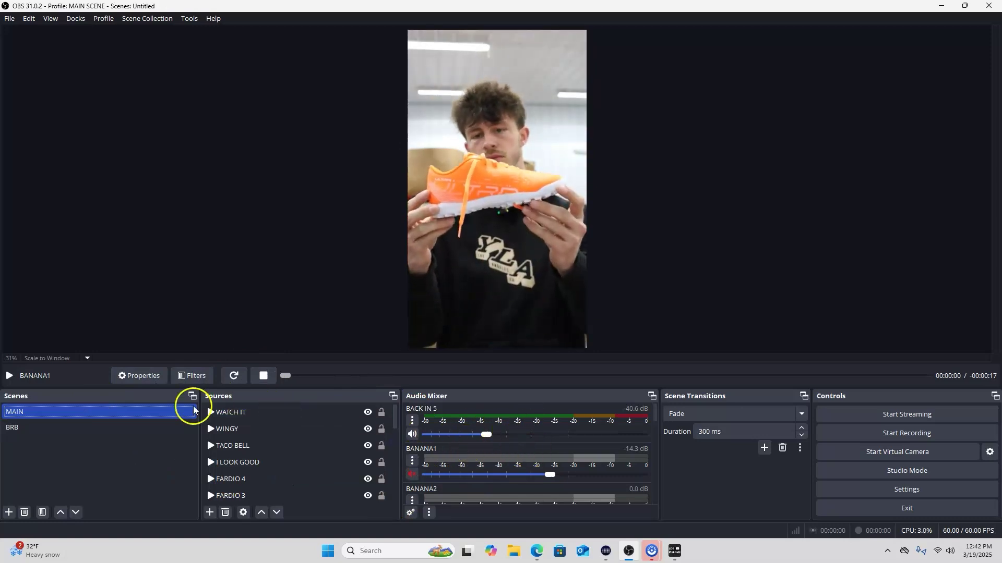
left_click(241, 463)
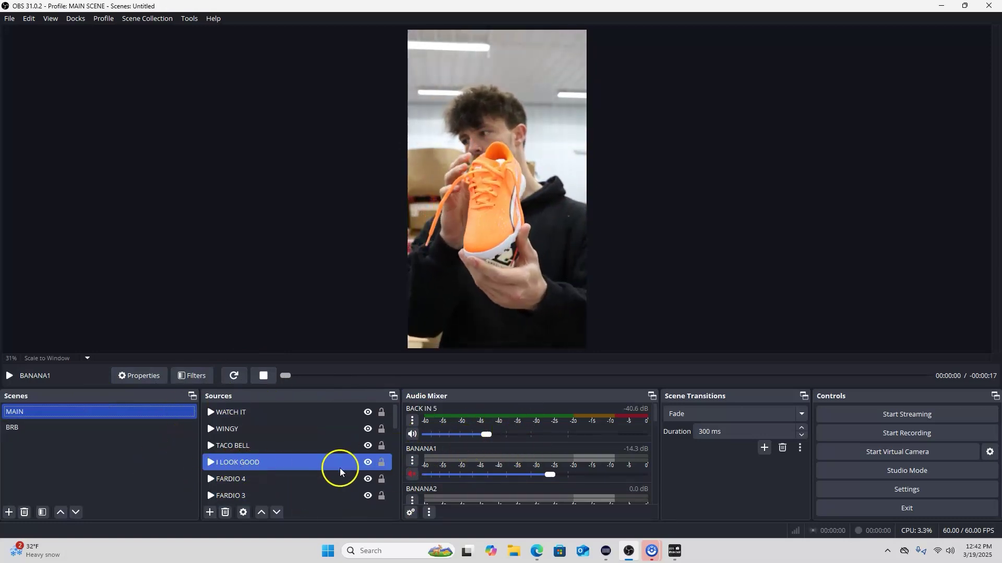
left_click(312, 427)
left_click(172, 250)
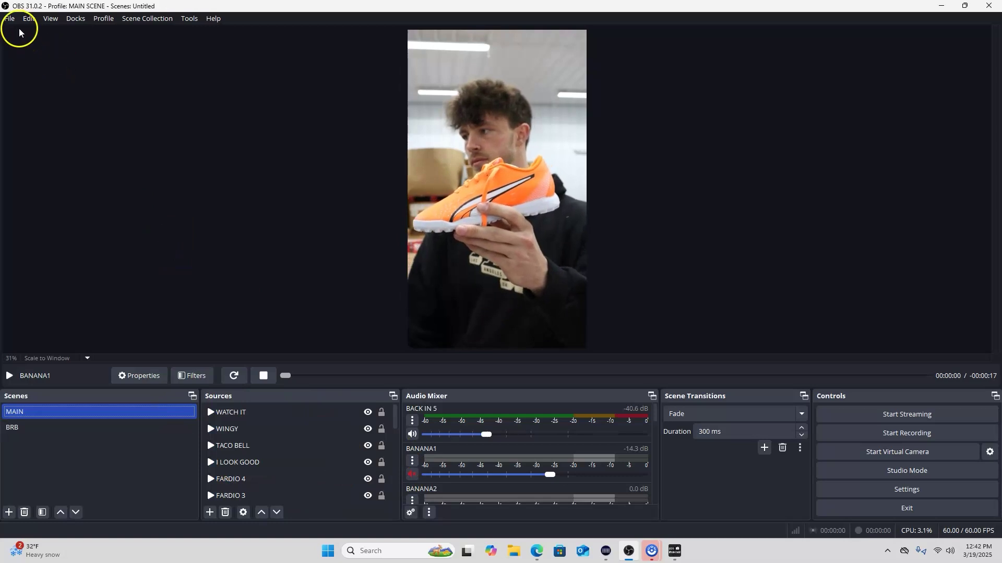
left_click(9, 18)
left_click(32, 66)
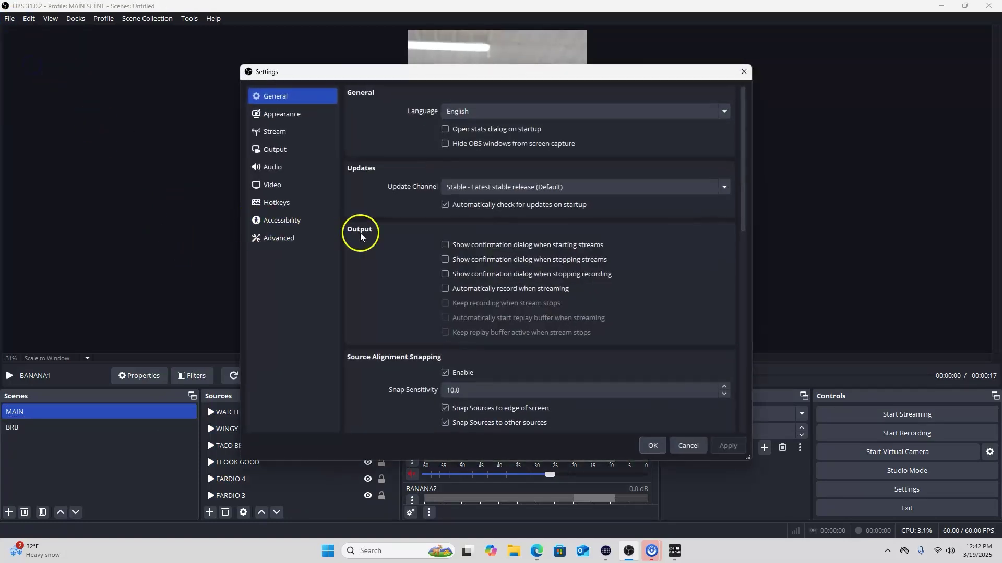
left_click(276, 204)
scroll(488, 352, "down", 10)
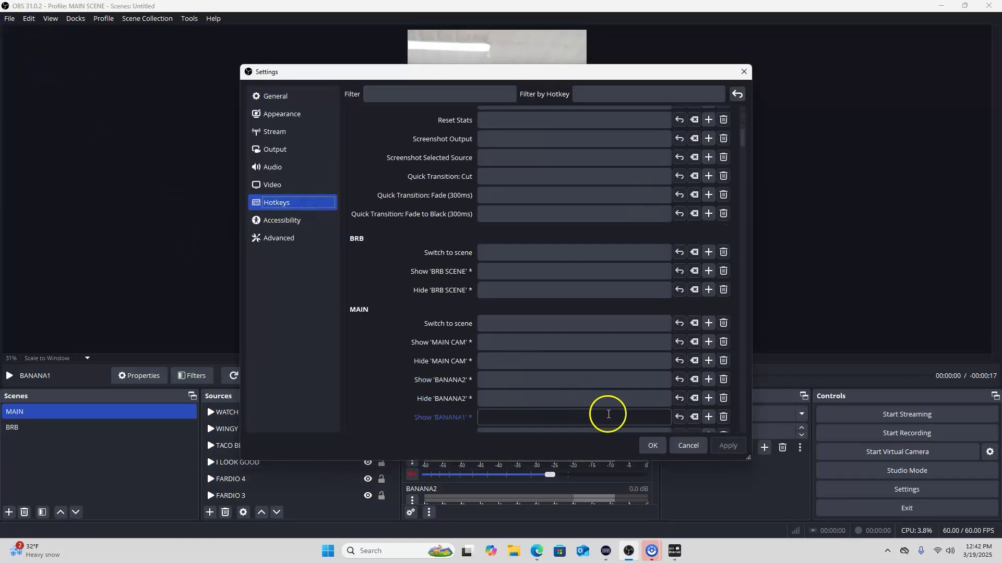
left_click(687, 448)
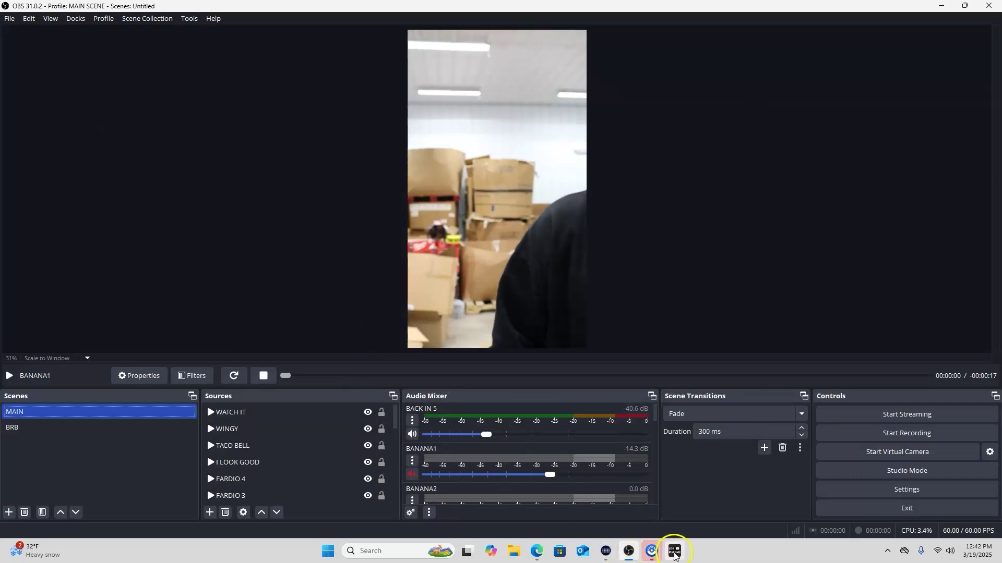
mouse_move(629, 557)
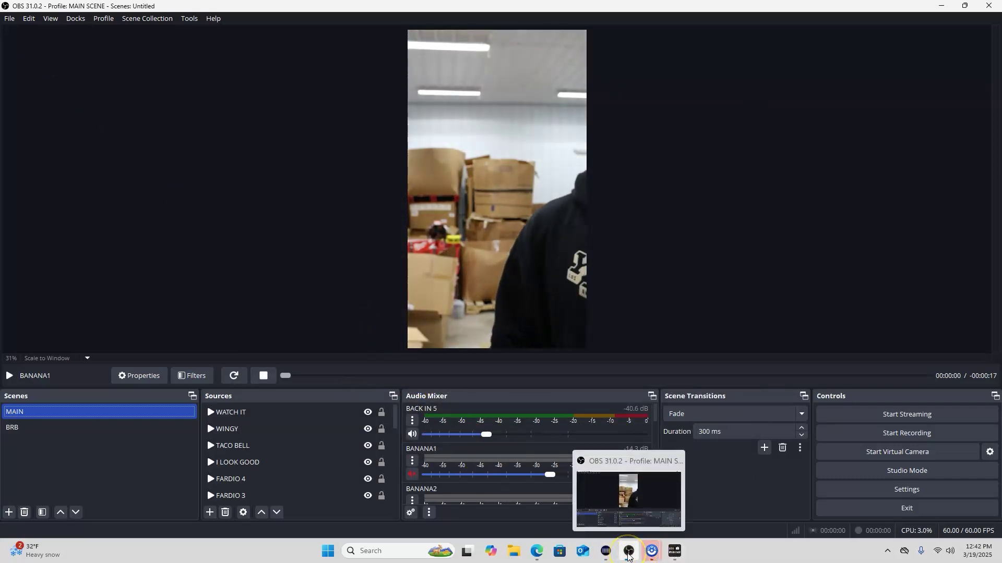
Review the TEST show form and try scheduling it, dismissing the past-time warning
left_click(533, 552)
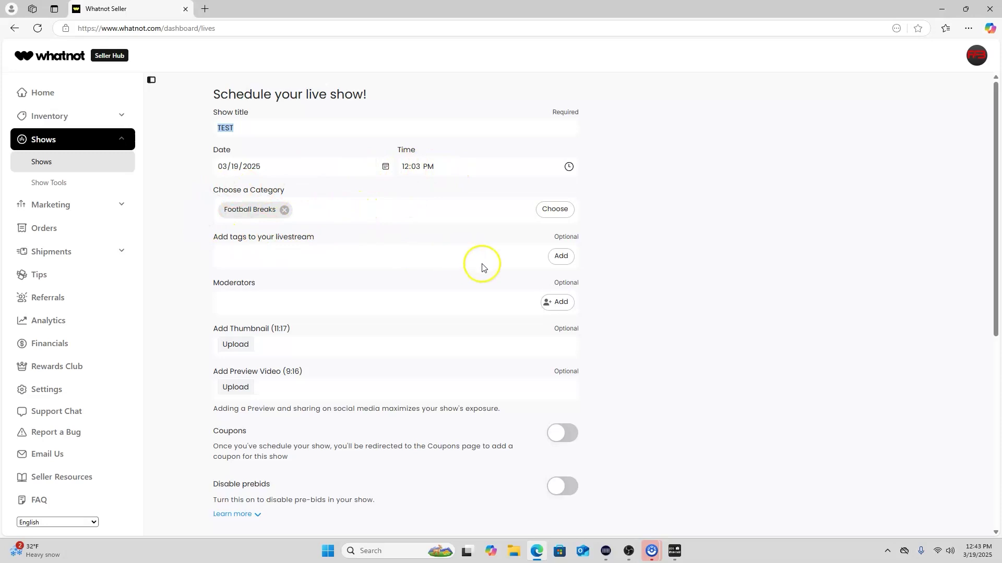
scroll(486, 293, "down", 2)
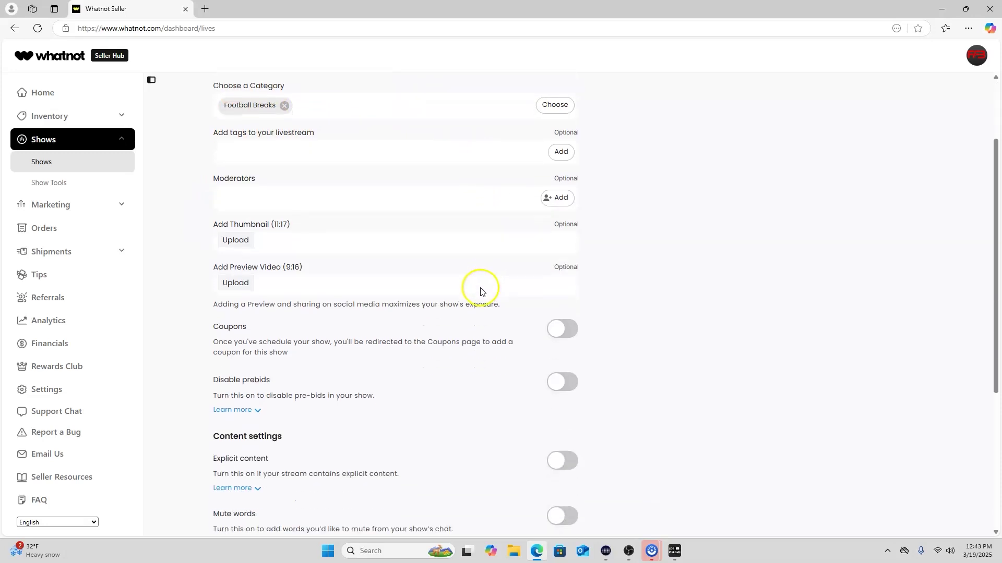
scroll(493, 289, "up", 1)
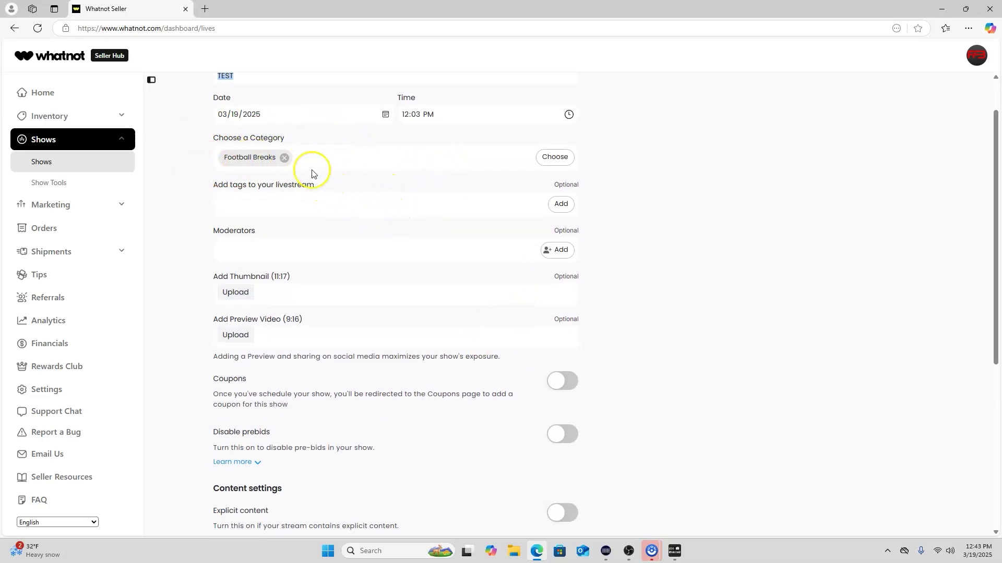
scroll(353, 224, "down", 2)
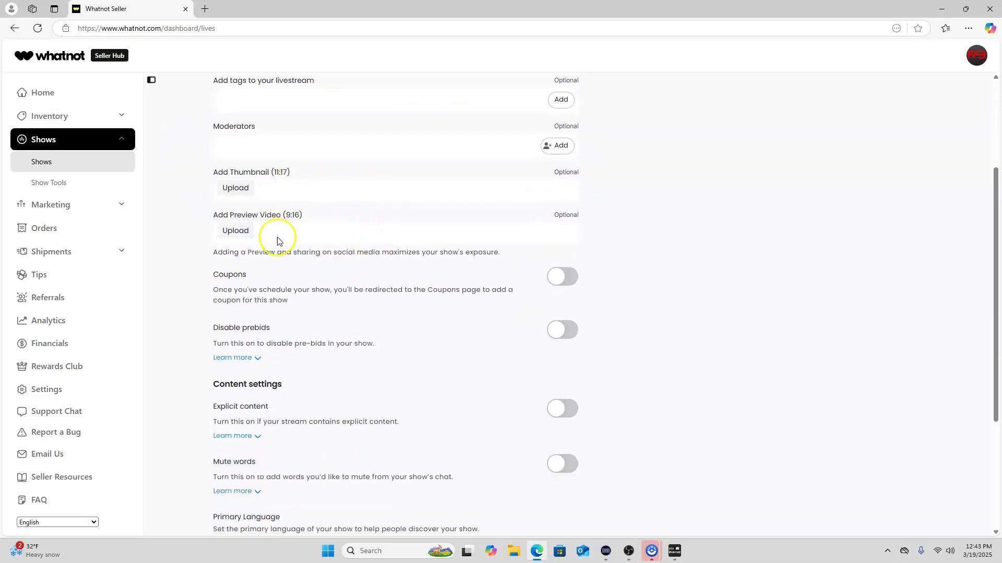
scroll(440, 271, "down", 4)
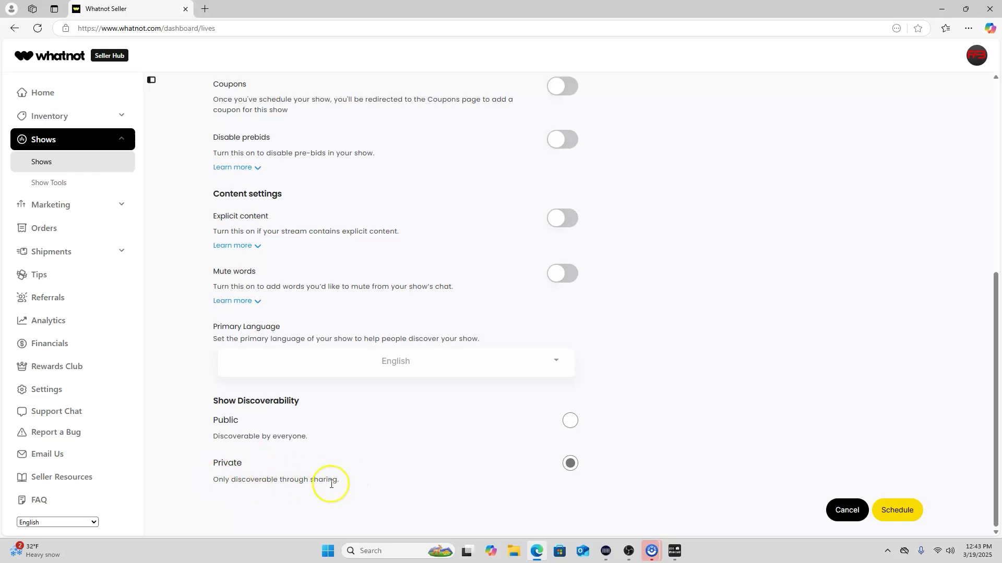
left_click(900, 516)
left_click(598, 90)
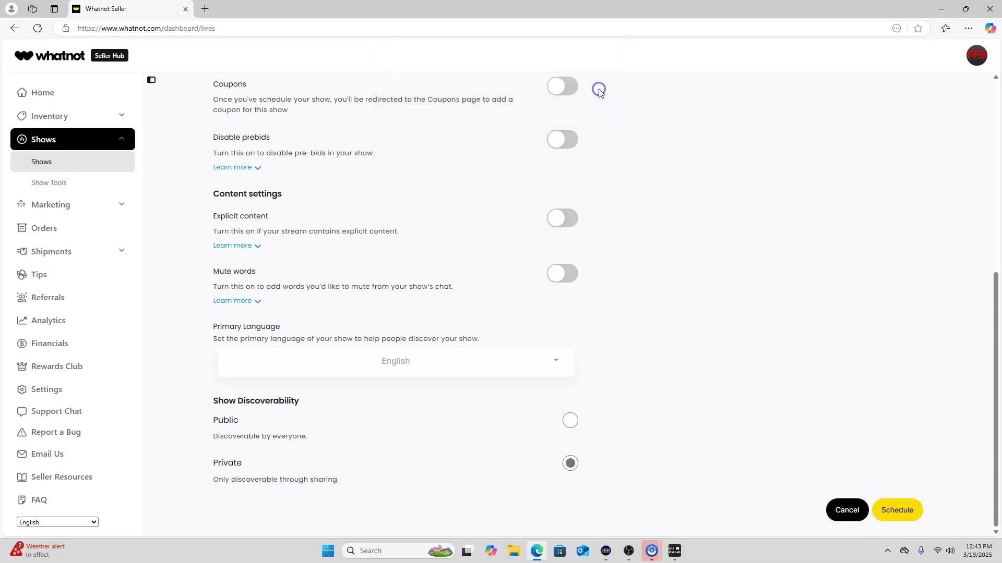
Set the TEST show time to 01:32 PM and schedule it
scroll(579, 253, "up", 7)
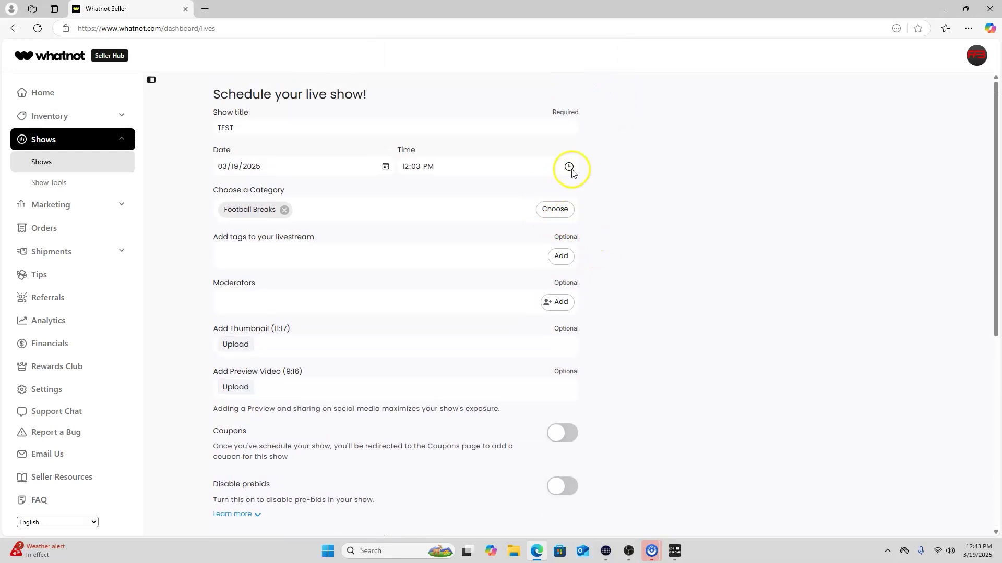
left_click(569, 166)
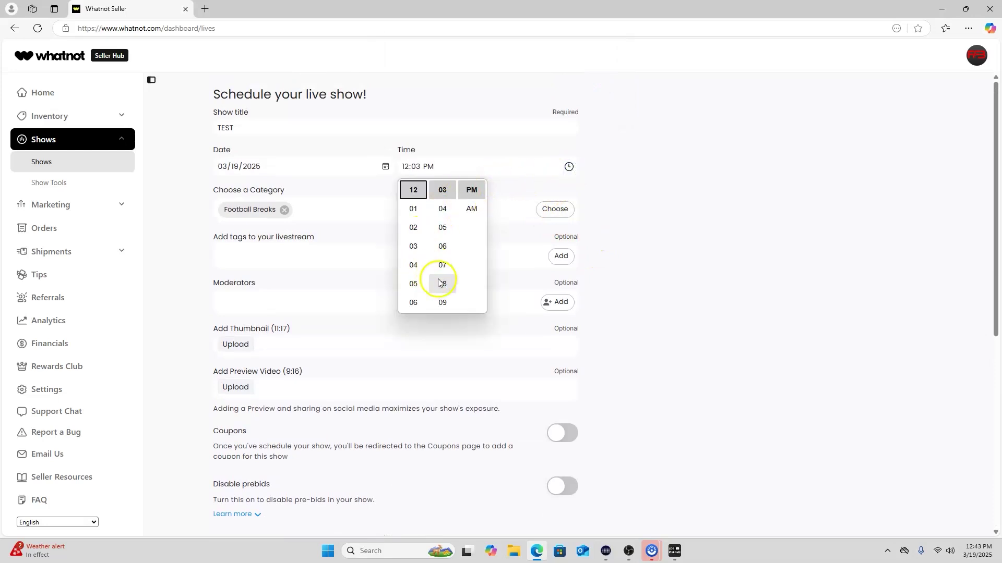
scroll(438, 272, "down", 10)
left_click(419, 214)
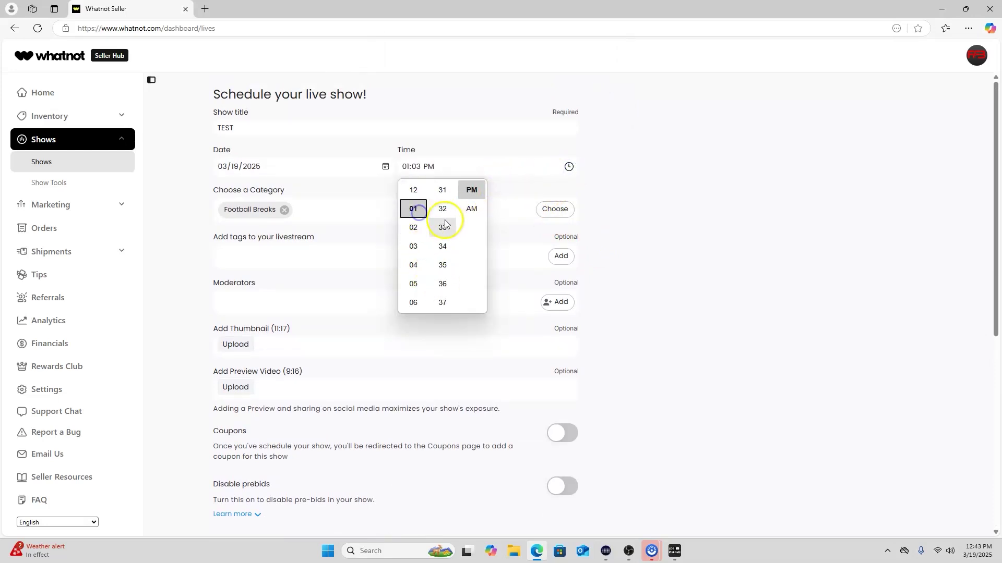
left_click(443, 214)
left_click(675, 261)
scroll(651, 371, "down", 7)
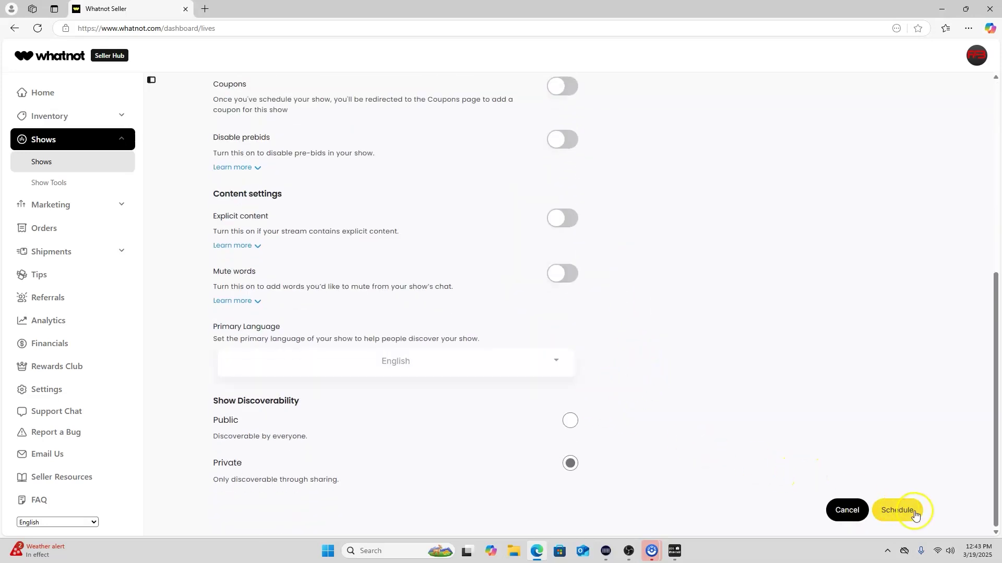
left_click(897, 510)
Open Shows > Show Tools, where TEST appears under Upcoming Shows as Created
scroll(521, 405, "up", 2)
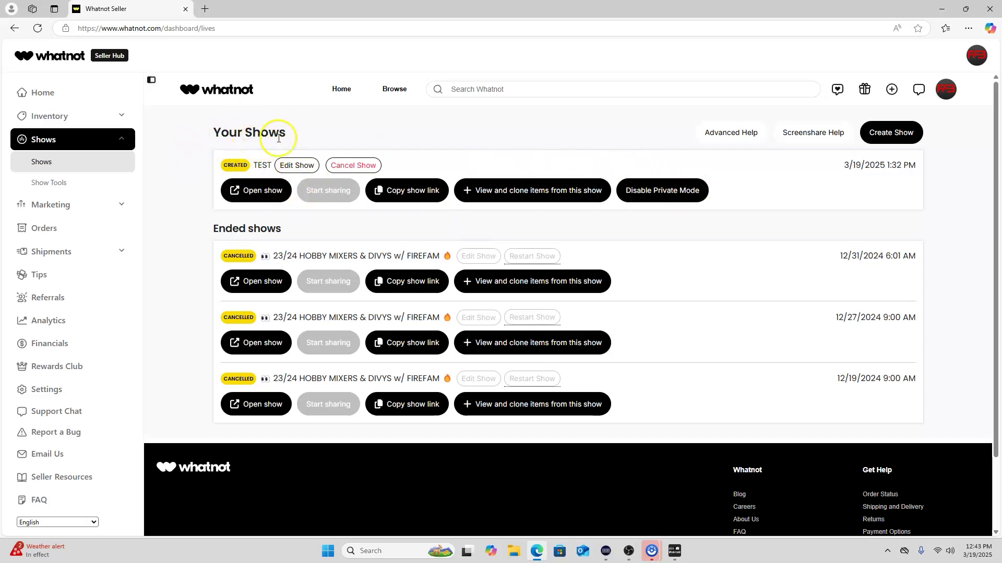
left_click(57, 189)
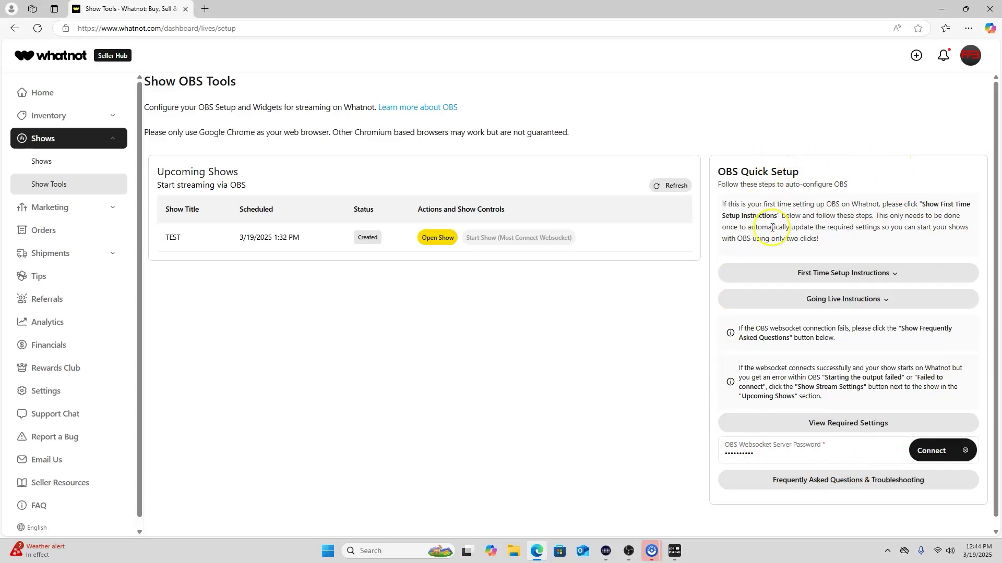
Expand the First Time Setup Instructions and read the OBS WebSocket and profile setup steps
left_click(875, 281)
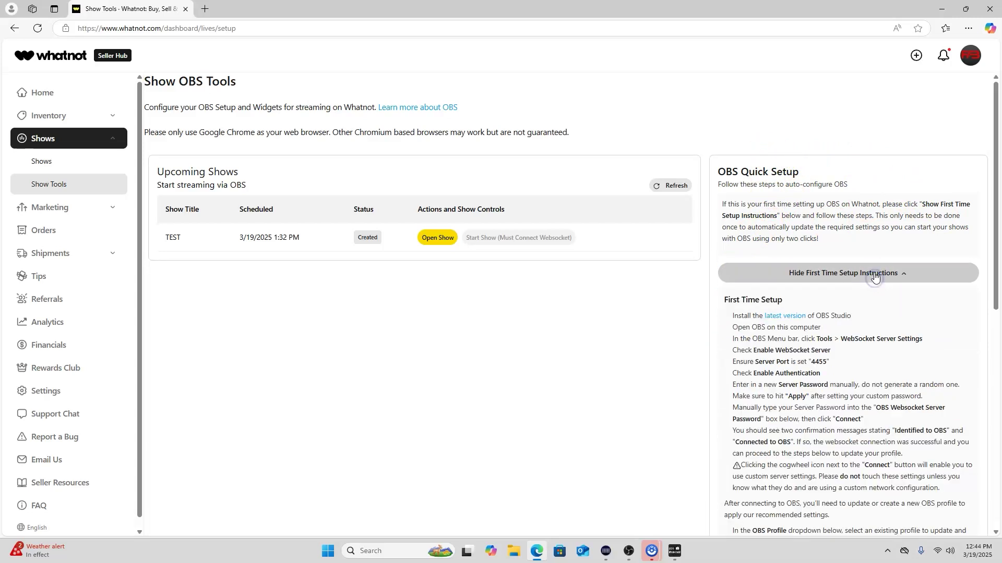
left_click(833, 280)
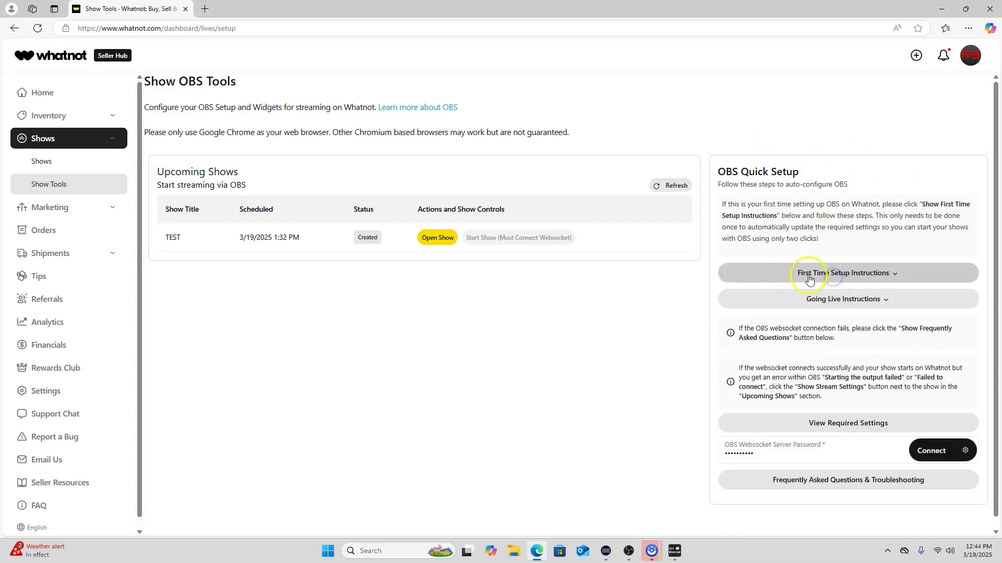
left_click(870, 277)
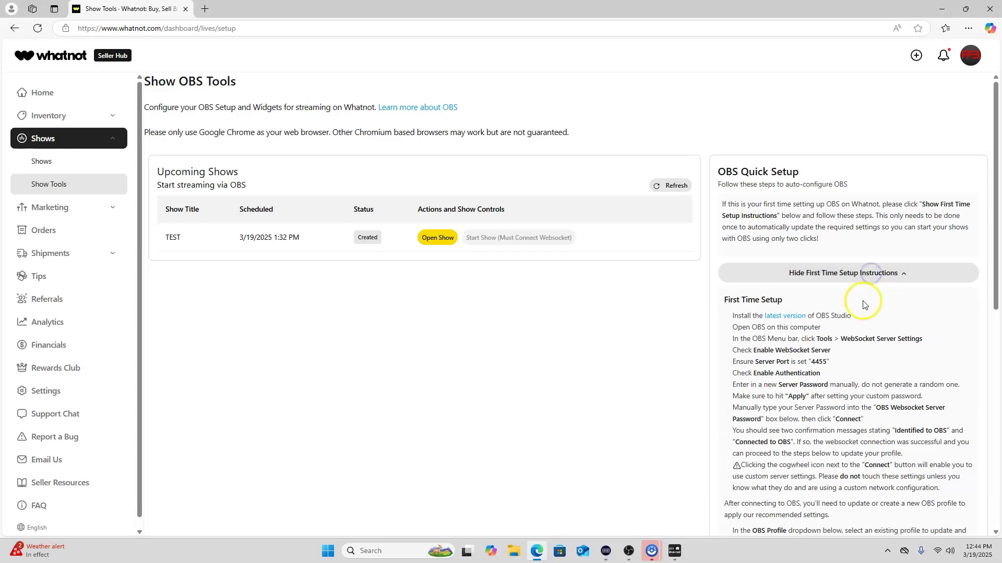
scroll(818, 199, "down", 3)
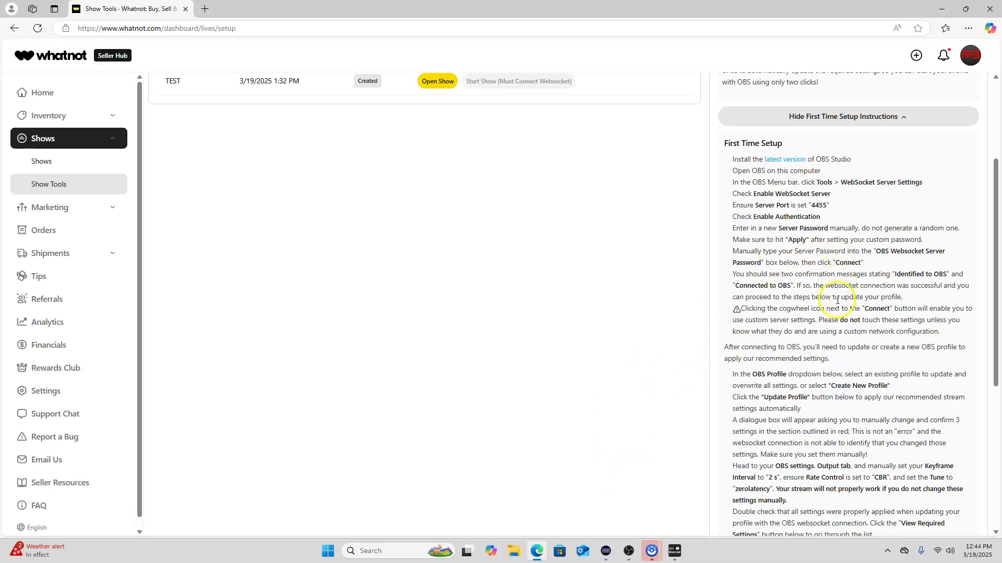
scroll(835, 310, "down", 2)
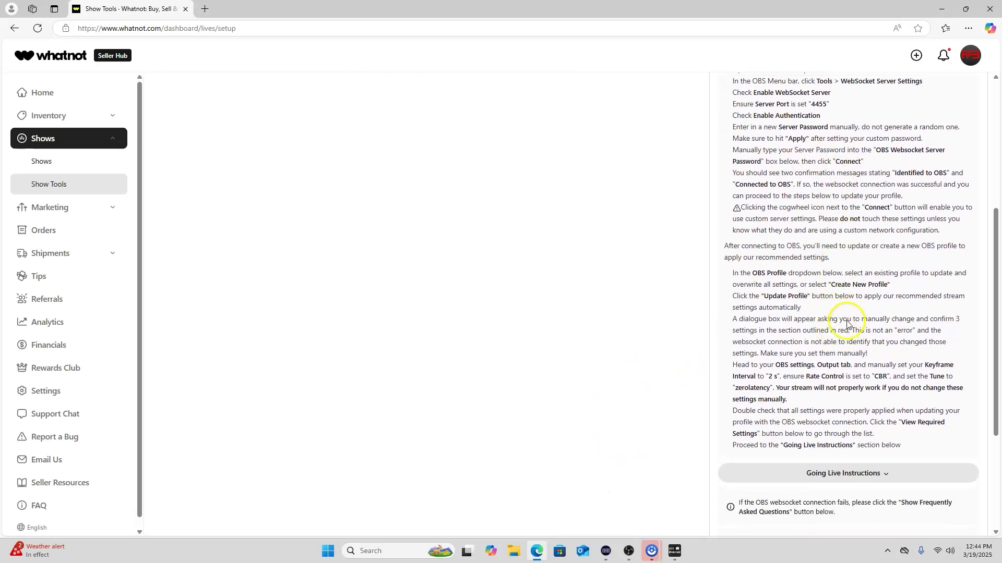
scroll(835, 313, "up", 2)
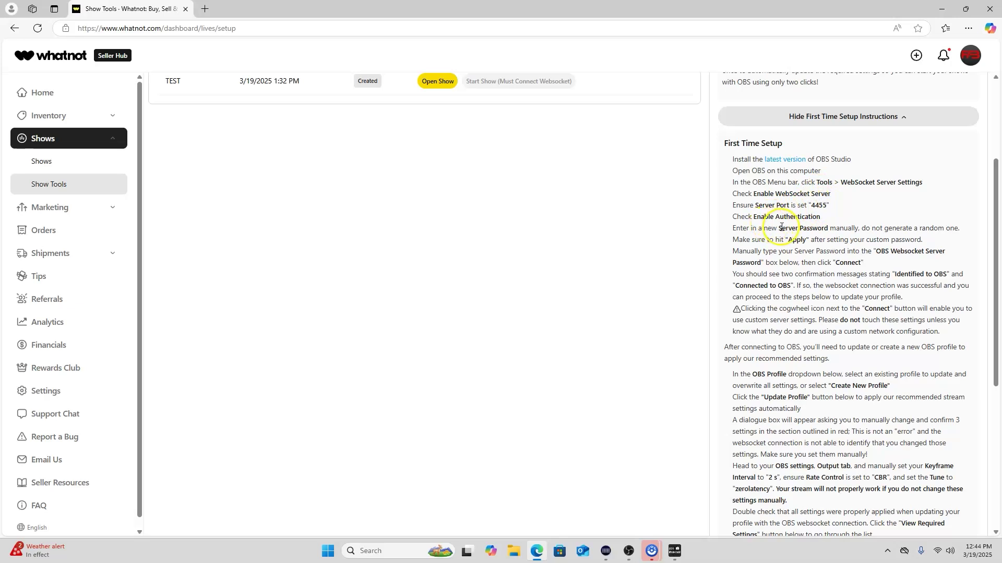
left_click(877, 115)
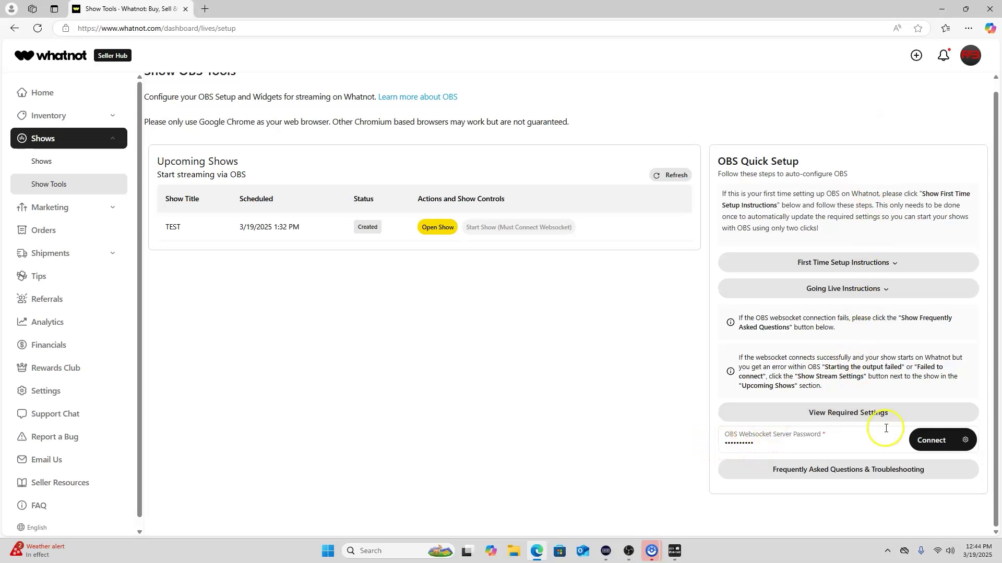
left_click(856, 262)
scroll(854, 342, "down", 10)
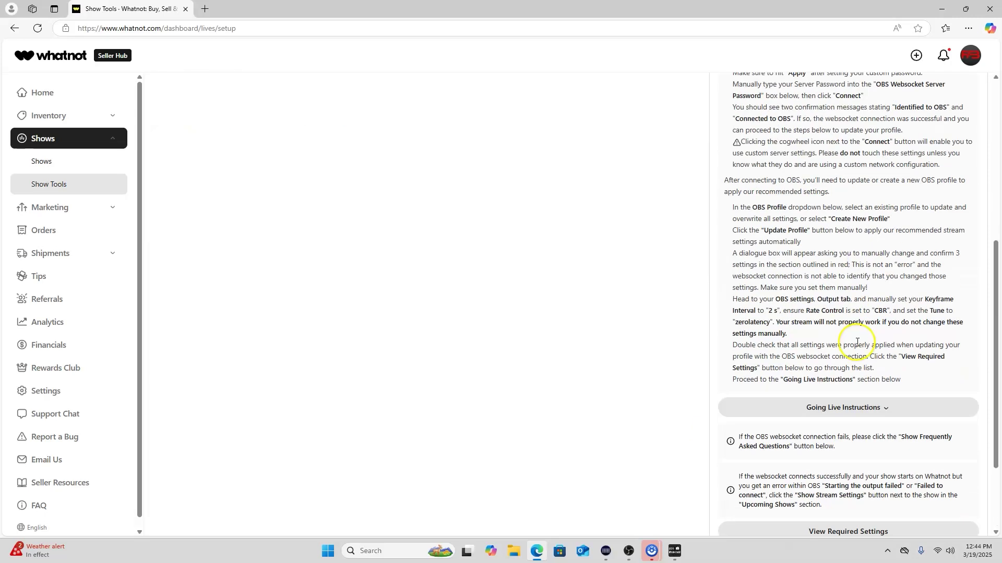
scroll(854, 344, "up", 2)
left_click(629, 550)
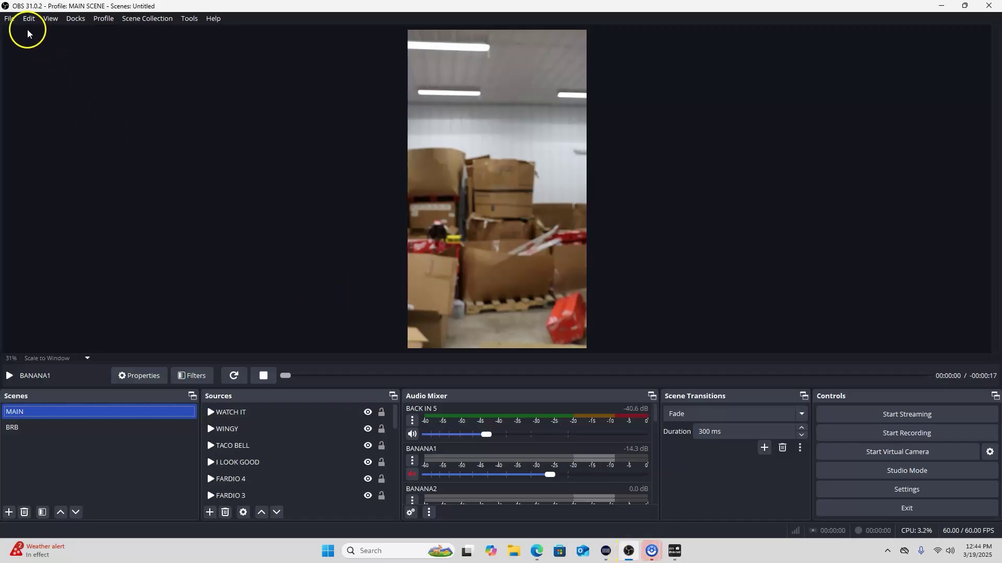
left_click(151, 21)
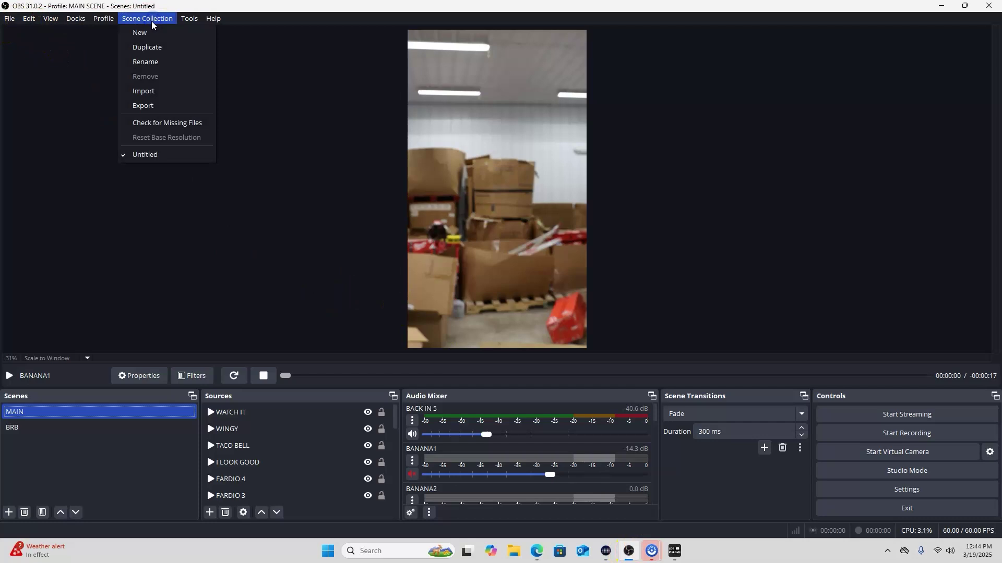
left_click(69, 47)
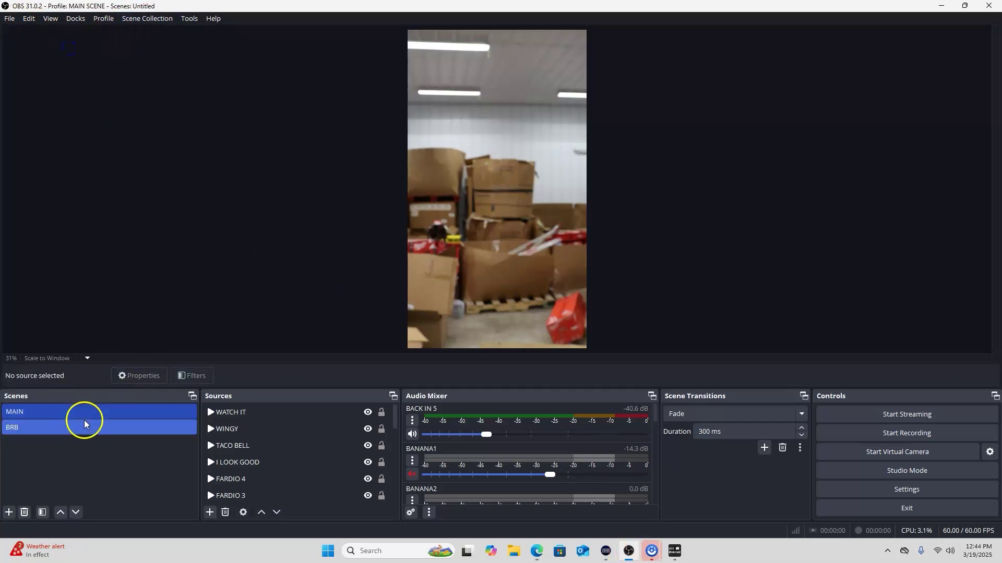
left_click(942, 7)
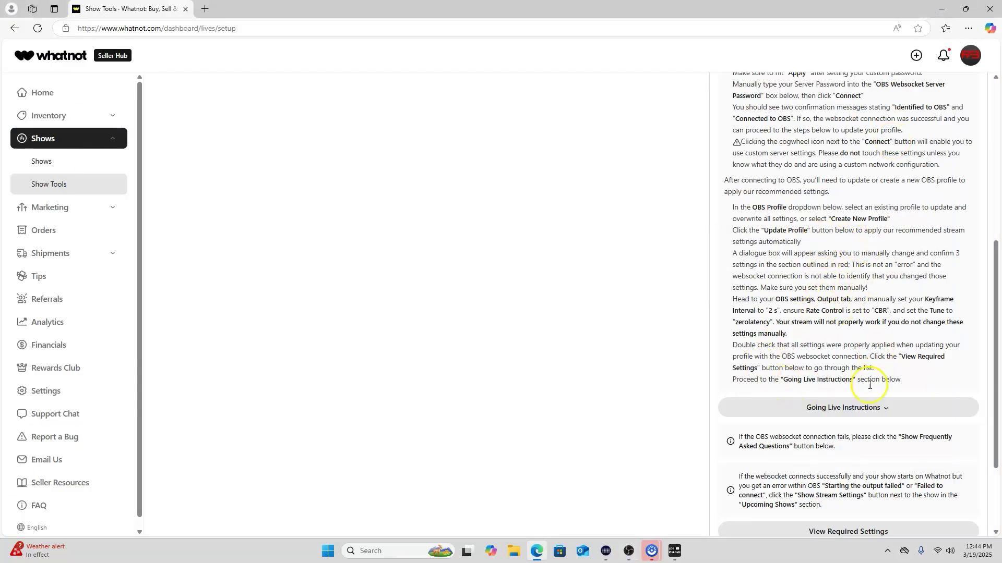
Expand the Going Live Instructions and read through them
left_click(856, 409)
scroll(874, 339, "down", 2)
scroll(881, 348, "down", 3)
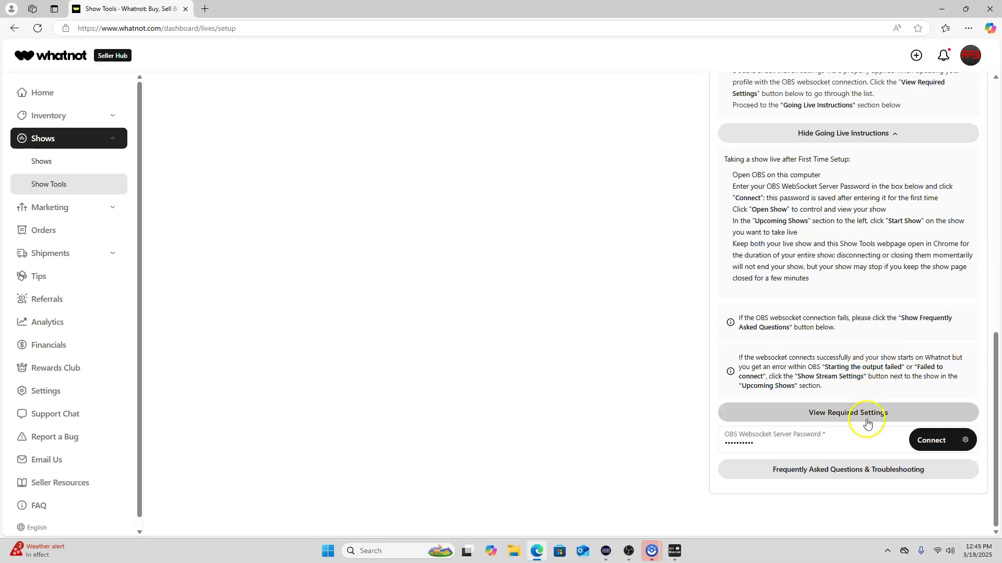
Show the required settings: 2500–3500 Kbps bitrate, 1080x1920 (9:16), 30 FPS, WHIP service
left_click(870, 416)
scroll(859, 355, "down", 3)
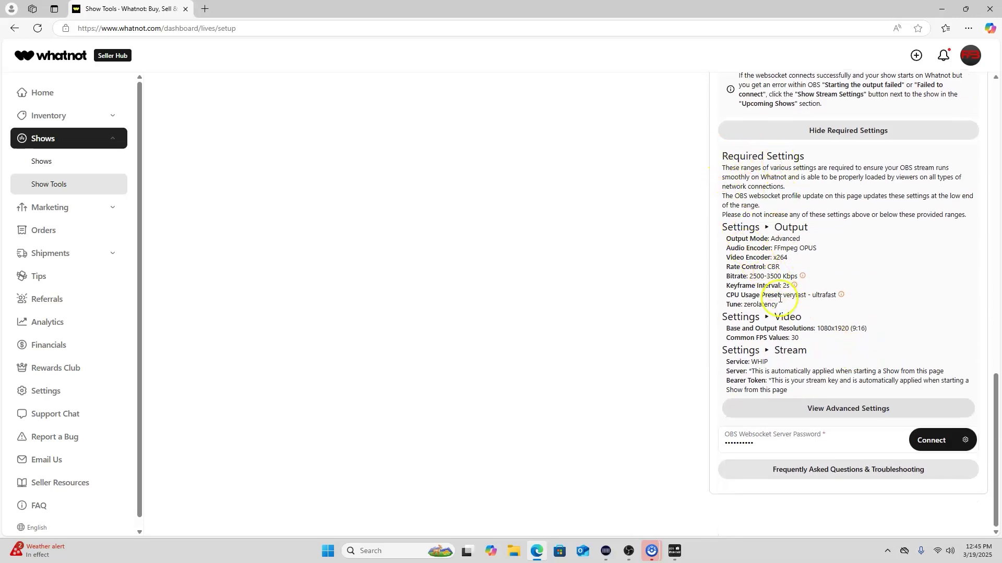
scroll(860, 379, "up", 8)
scroll(861, 362, "up", 8)
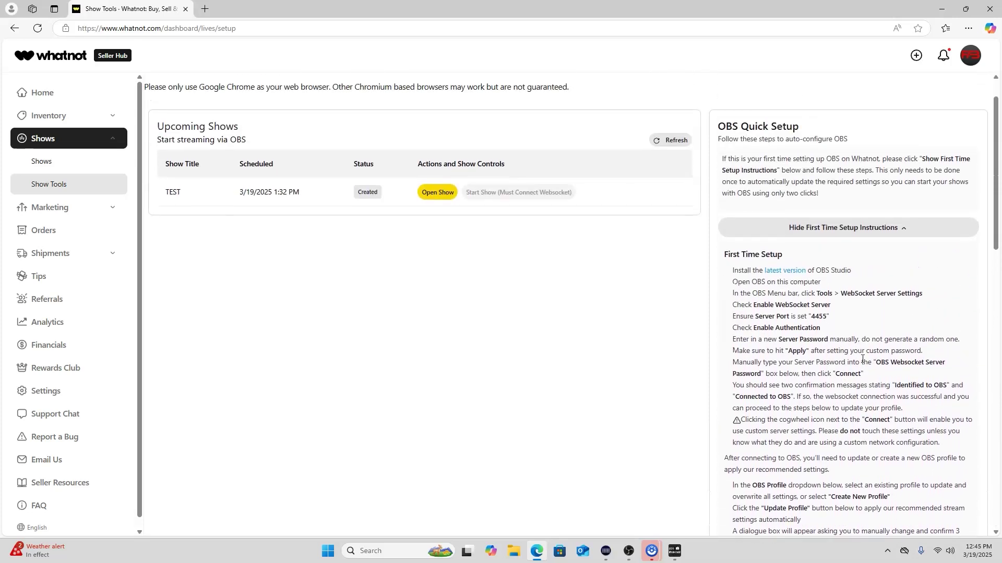
scroll(861, 359, "down", 1)
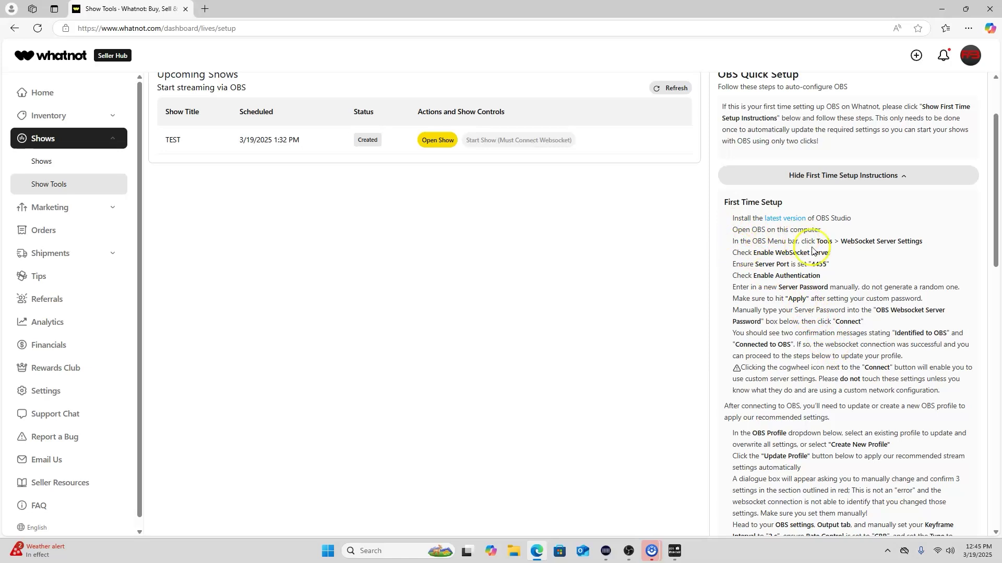
scroll(812, 368, "down", 4)
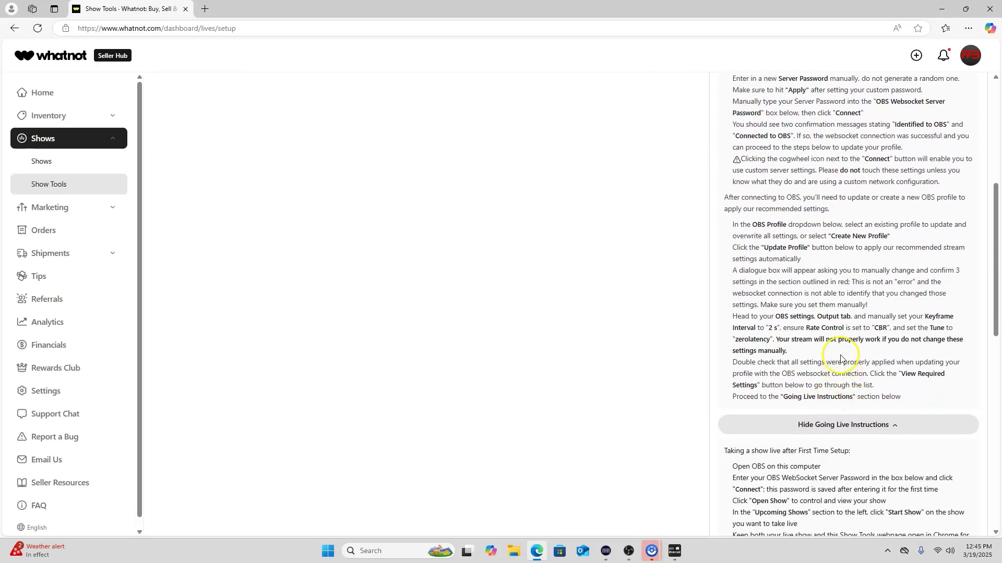
scroll(838, 342, "up", 2)
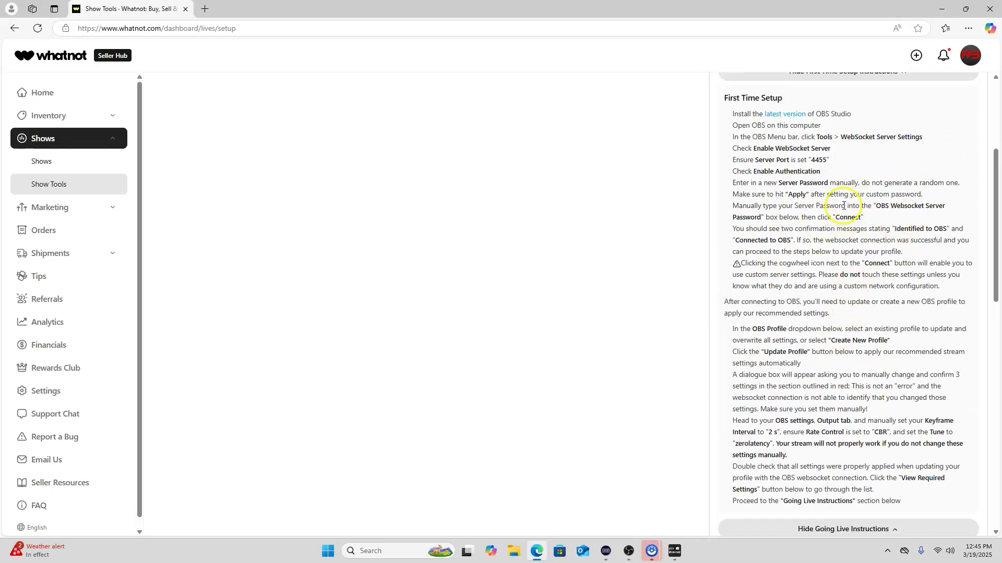
scroll(877, 298, "down", 3)
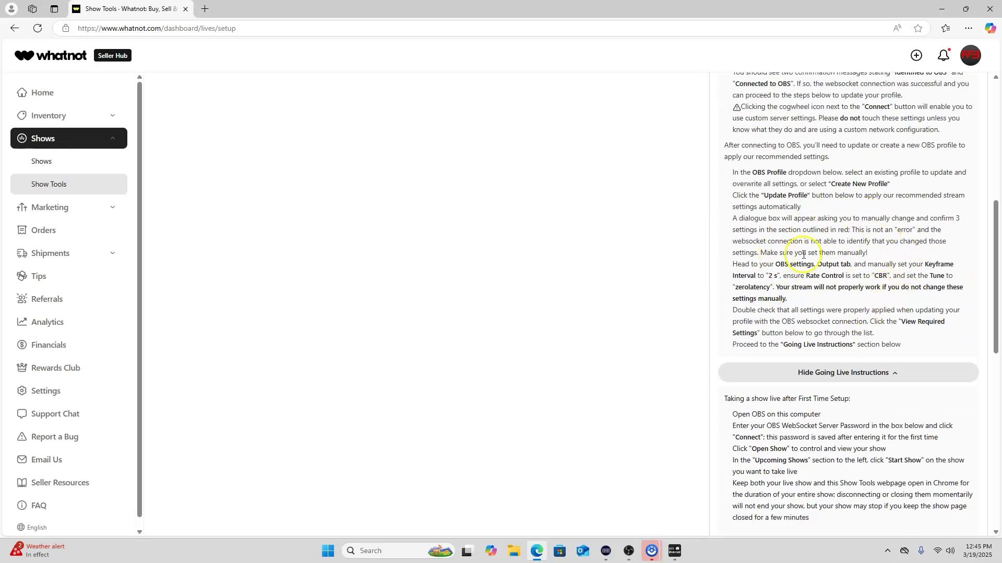
scroll(825, 318, "down", 8)
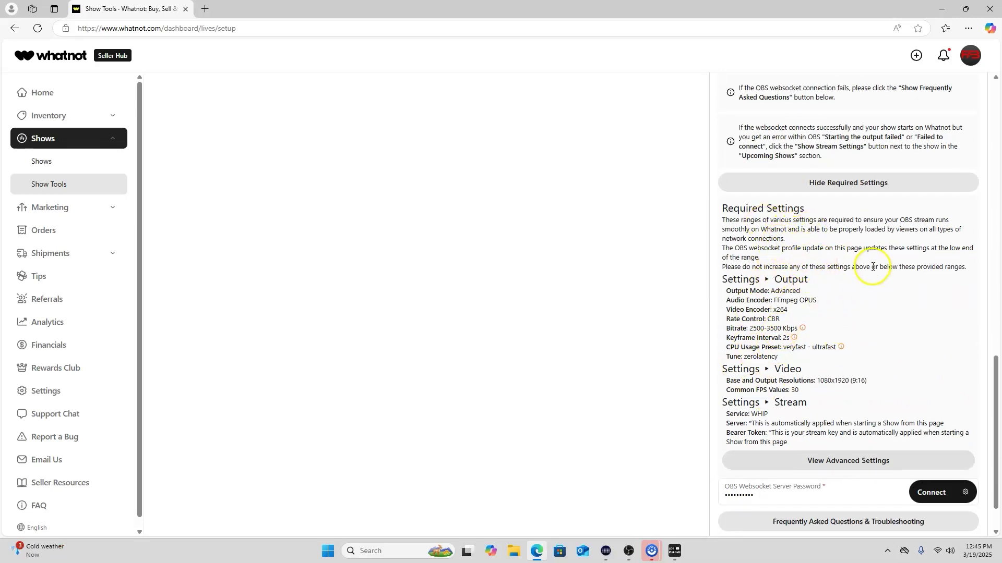
In OBS, check the streaming output settings (2500 Kbps CBR, 2 s keyframes, zerolatency) without saving
left_click(630, 551)
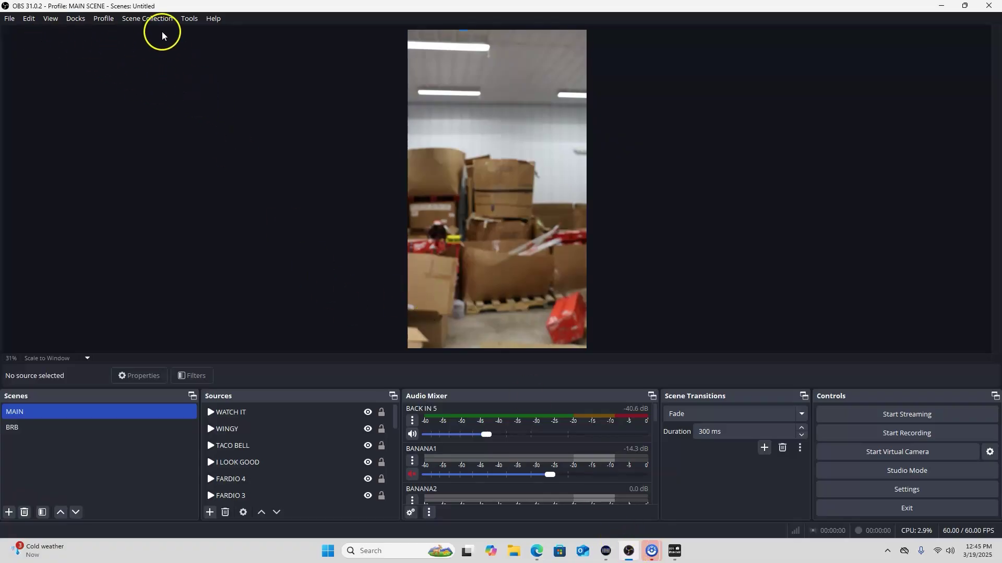
left_click(194, 21)
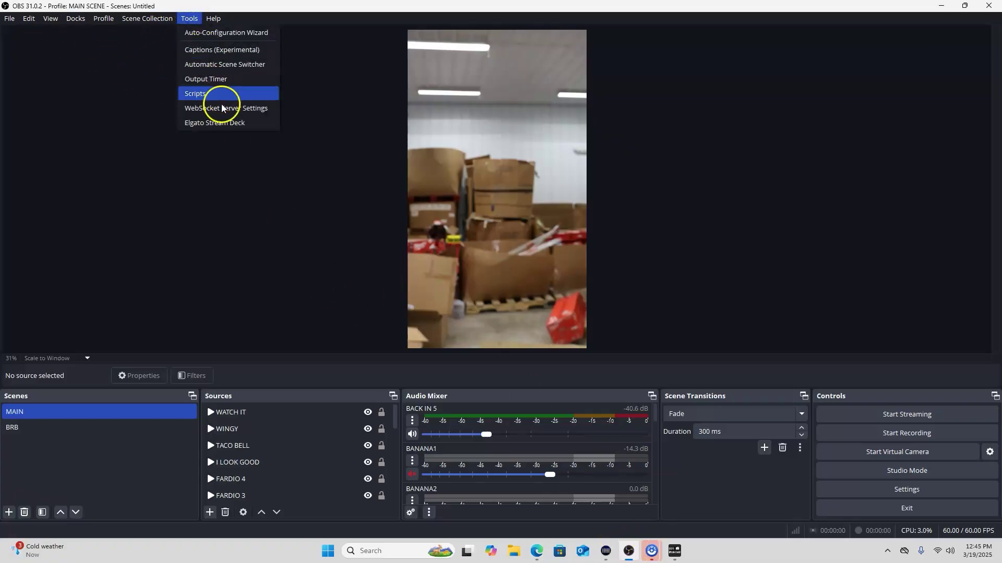
mouse_move(16, 24)
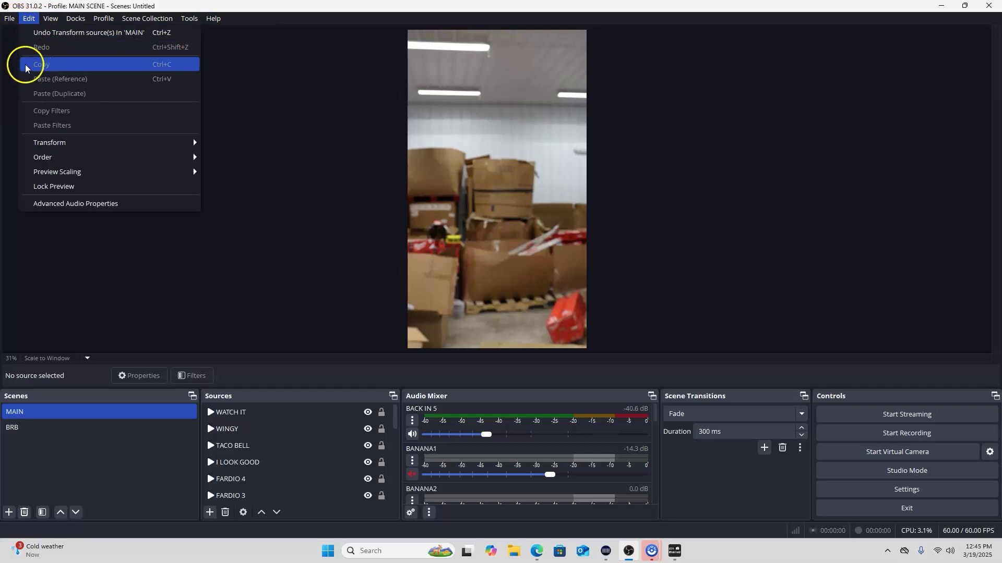
left_click(21, 70)
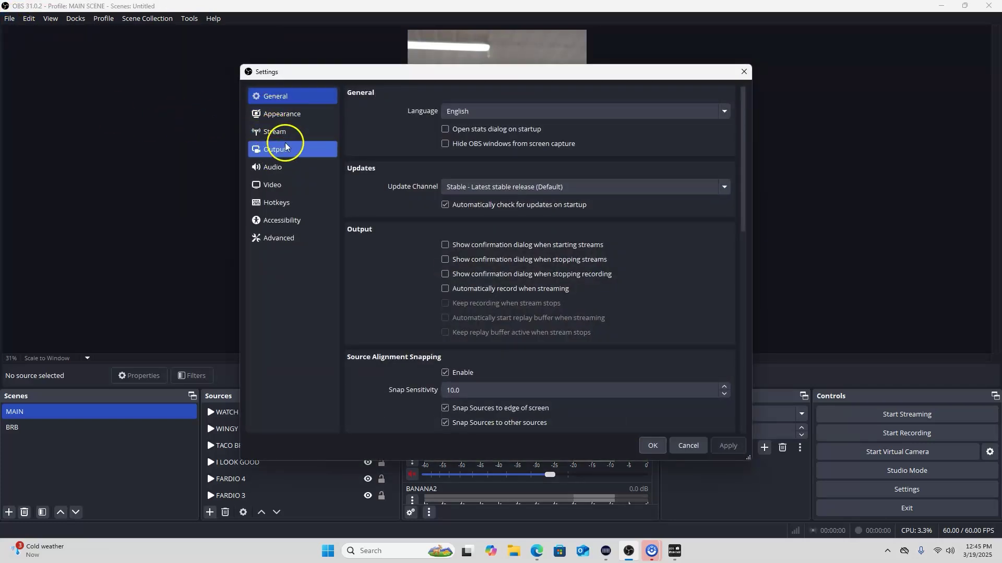
left_click(286, 132)
left_click(284, 148)
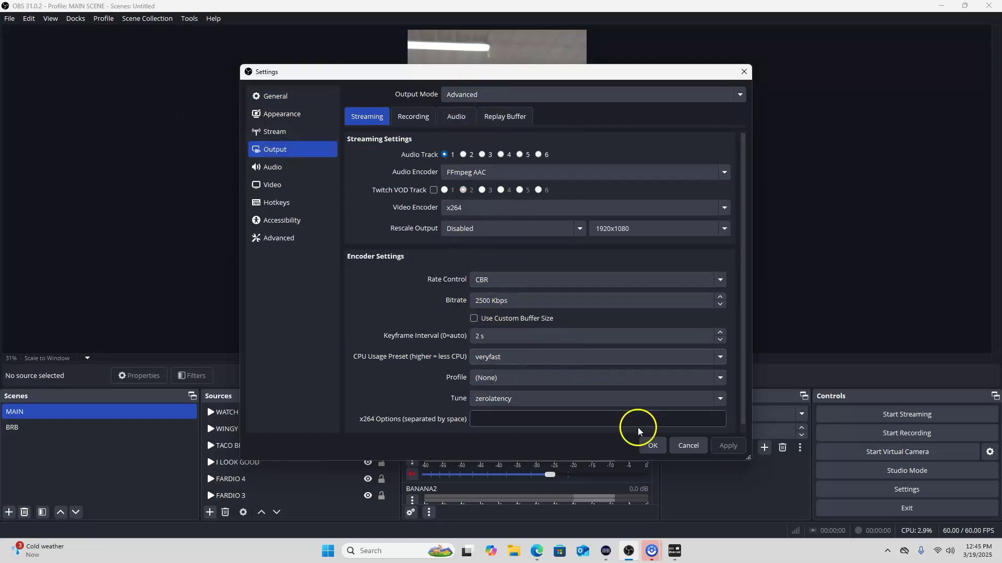
left_click(687, 446)
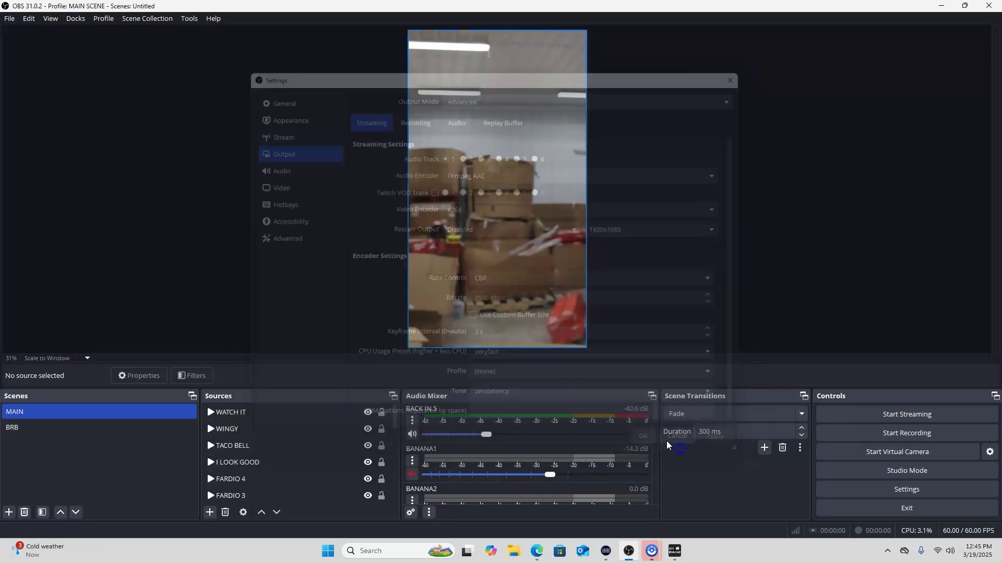
left_click(190, 18)
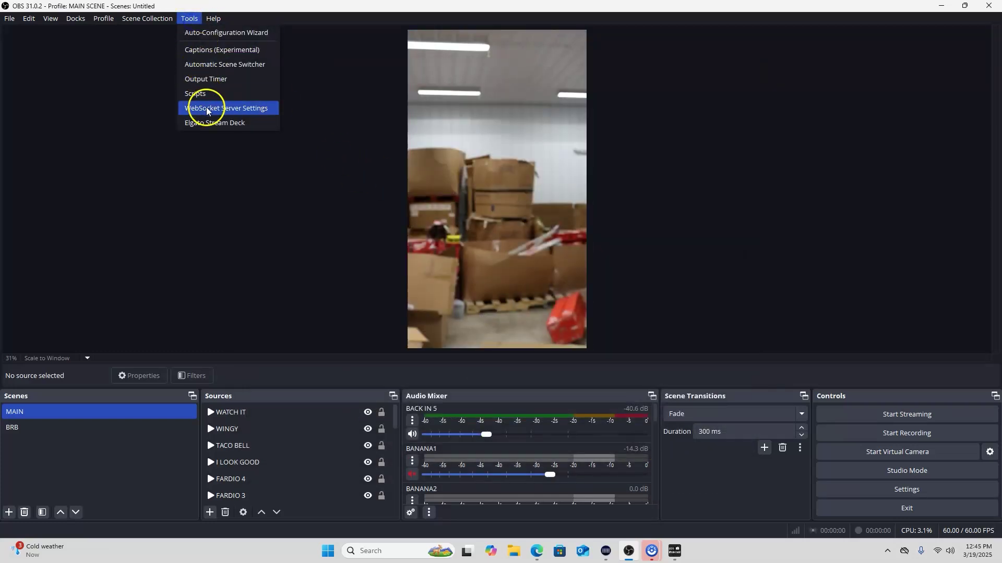
left_click(100, 87)
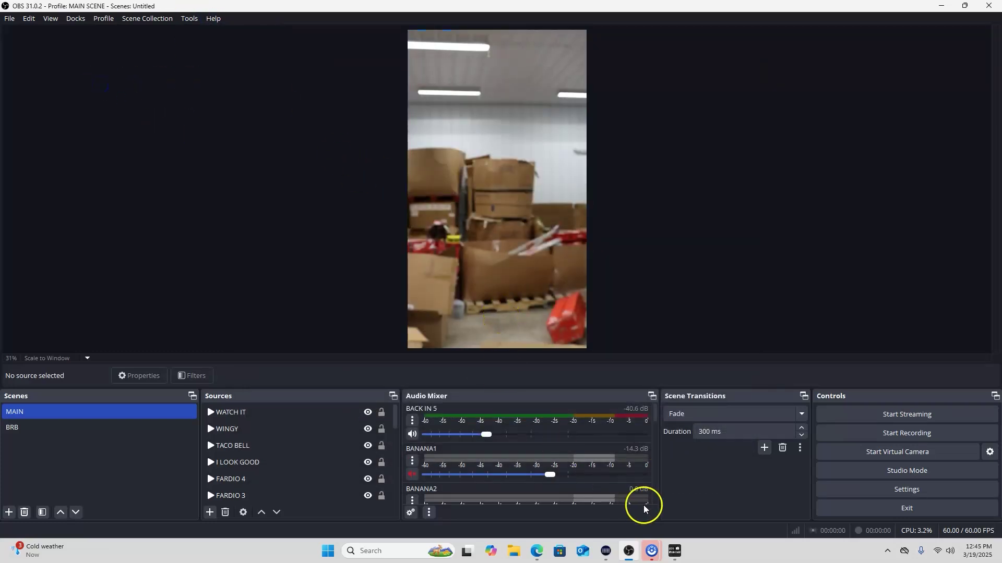
Collapse the First Time Setup and Going Live Instructions sections on Whatnot, then return to OBS
left_click(537, 551)
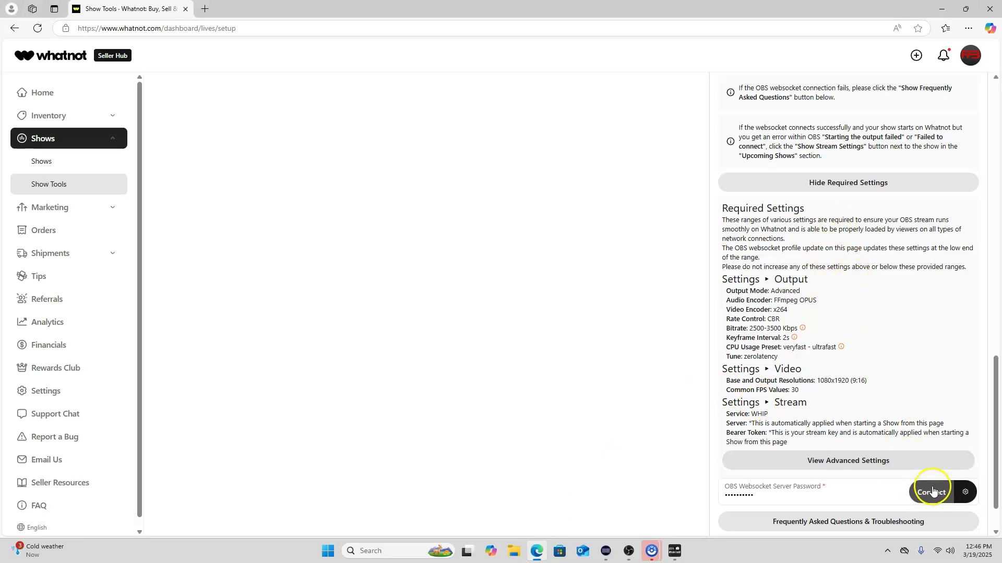
scroll(860, 327, "up", 15)
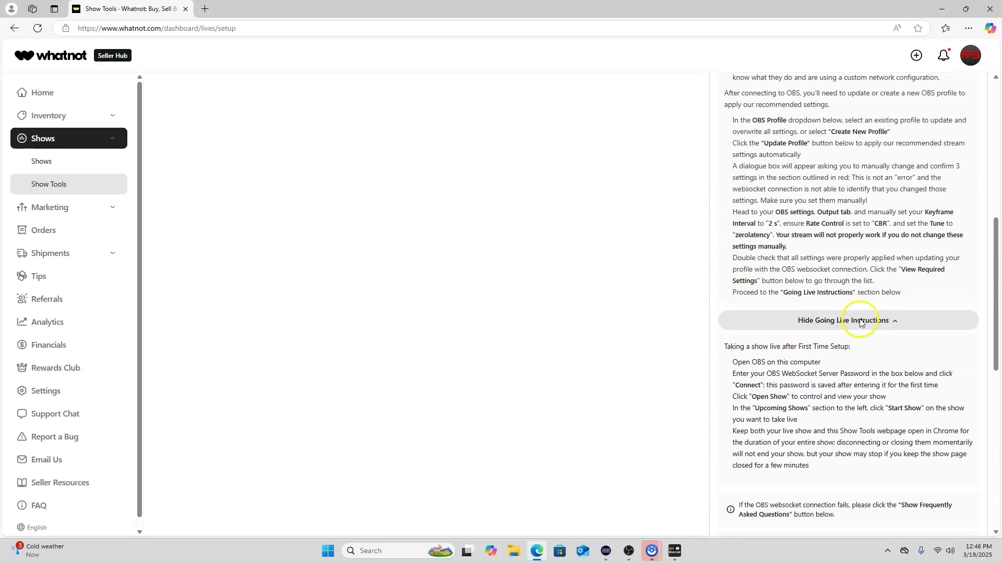
left_click(867, 273)
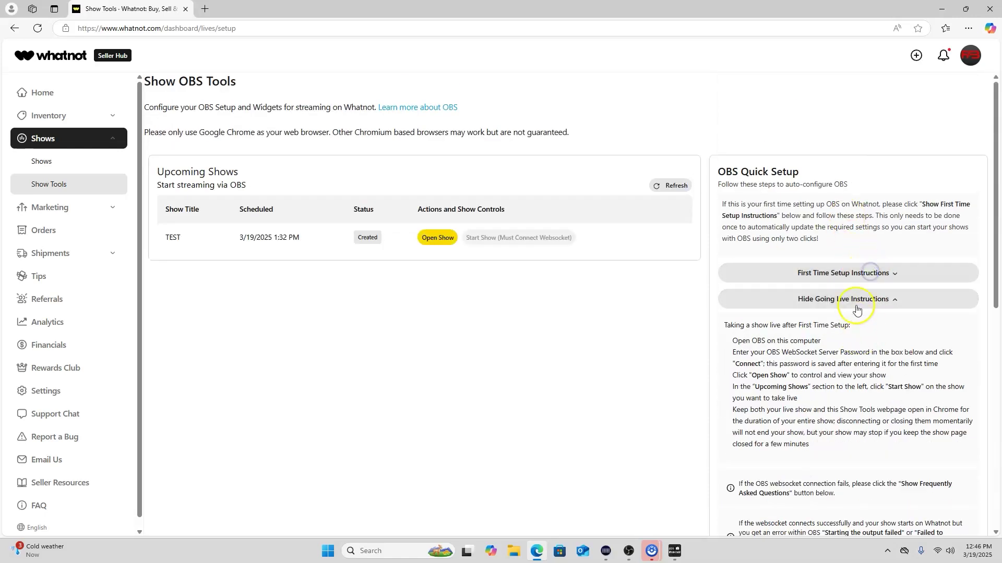
left_click(857, 296)
scroll(868, 357, "down", 1)
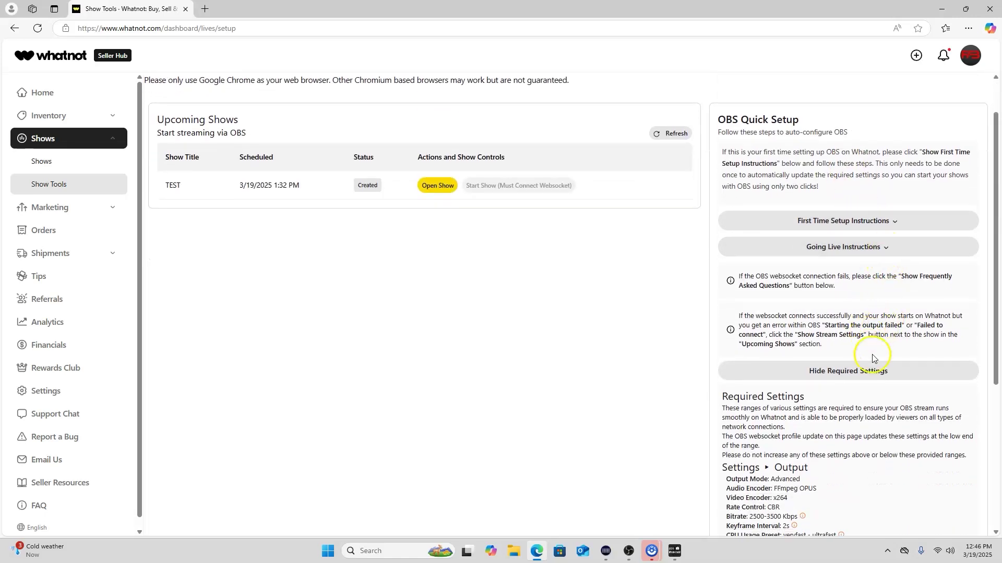
scroll(864, 381, "down", 5)
scroll(858, 373, "up", 1)
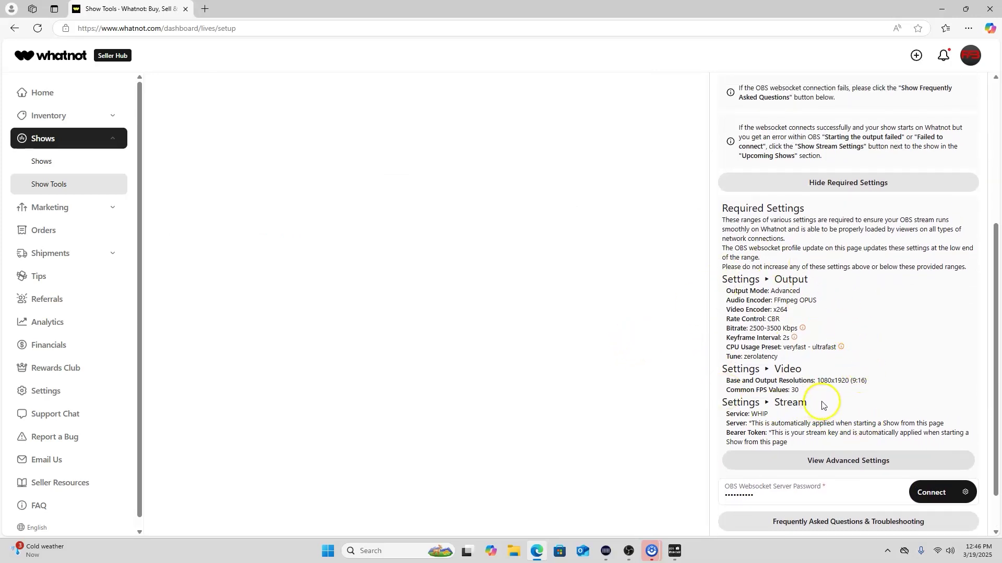
scroll(842, 420, "down", 1)
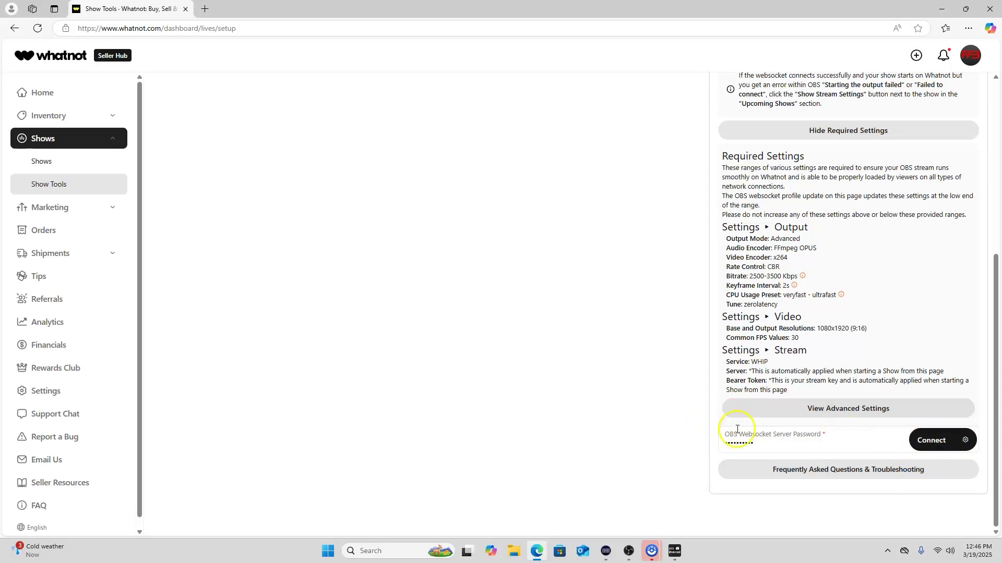
left_click(629, 552)
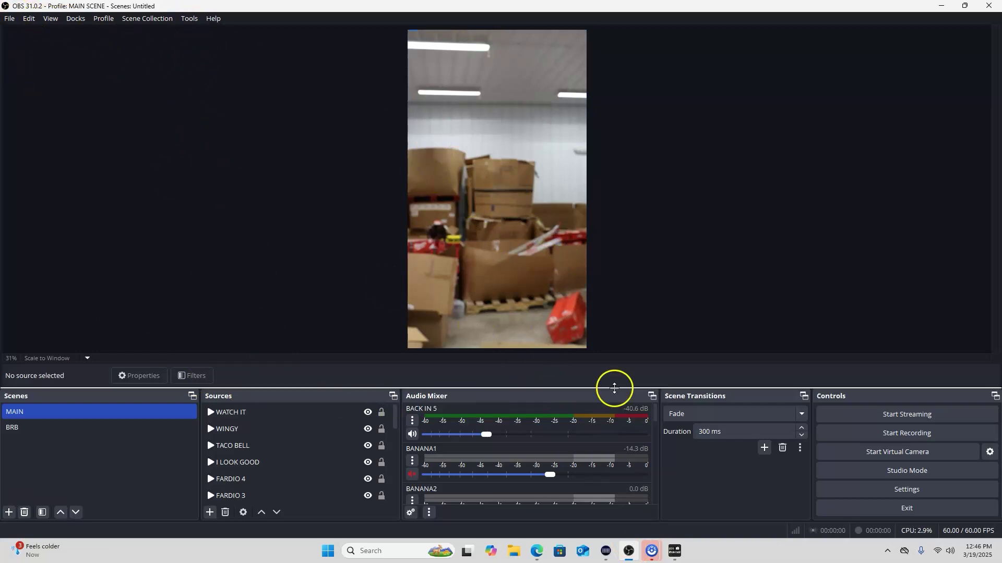
Connect the Whatnot Show Tools page to OBS via websocket, then view the MAIN scene in OBS
left_click(541, 553)
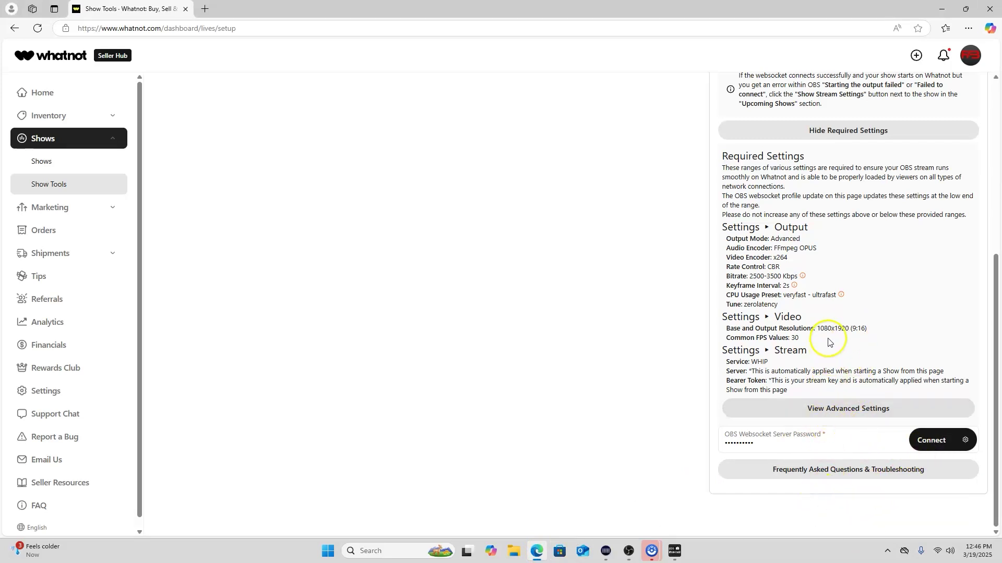
left_click(922, 442)
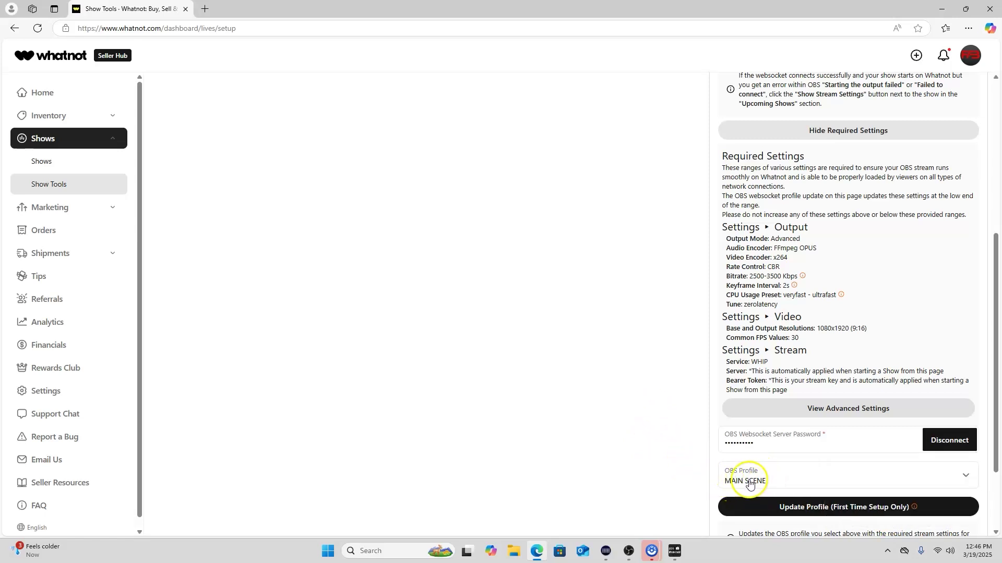
left_click(630, 552)
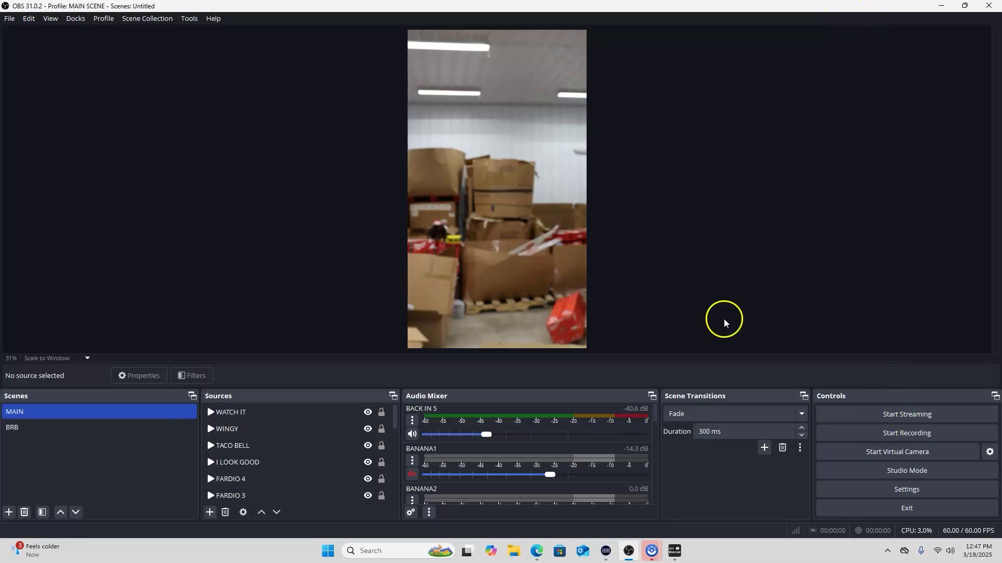
Minimize OBS and open the live TEST show page in a new browser tab
left_click(941, 6)
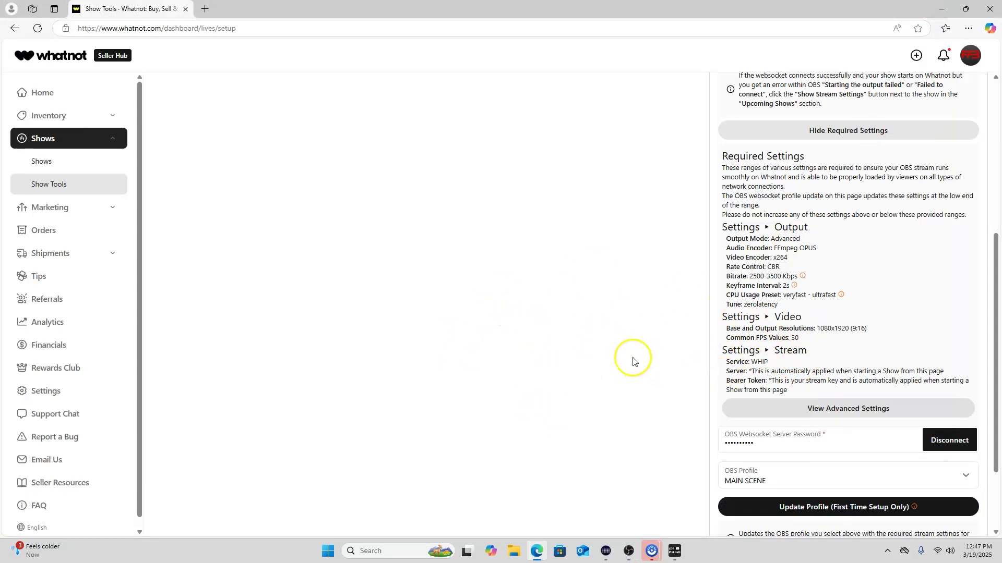
scroll(633, 360, "up", 4)
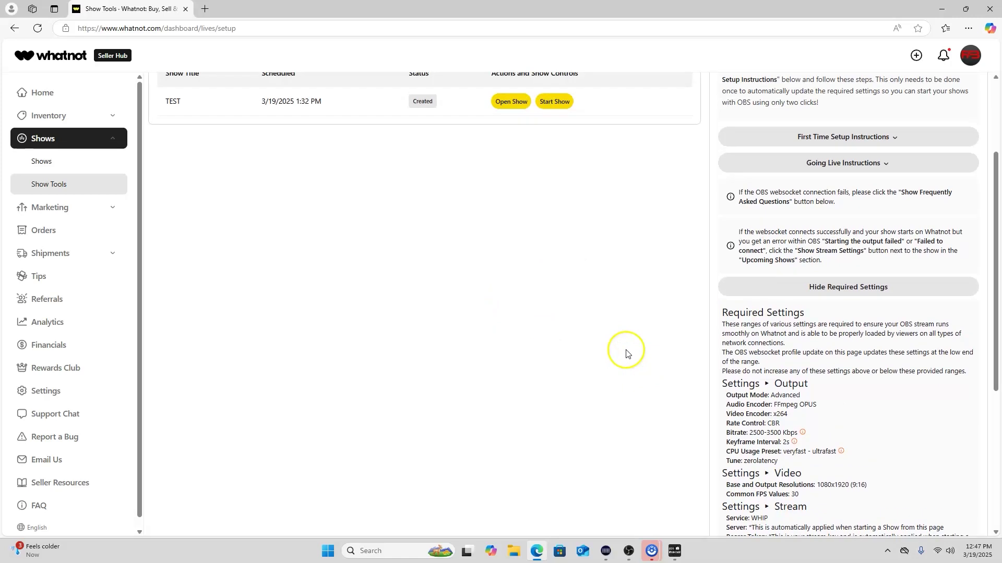
scroll(649, 363, "down", 6)
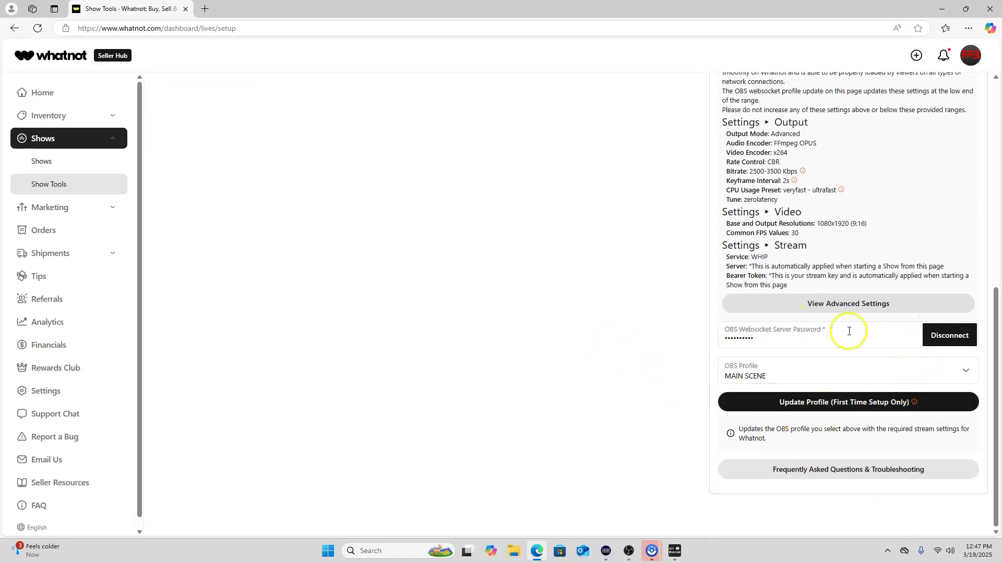
scroll(494, 324, "up", 8)
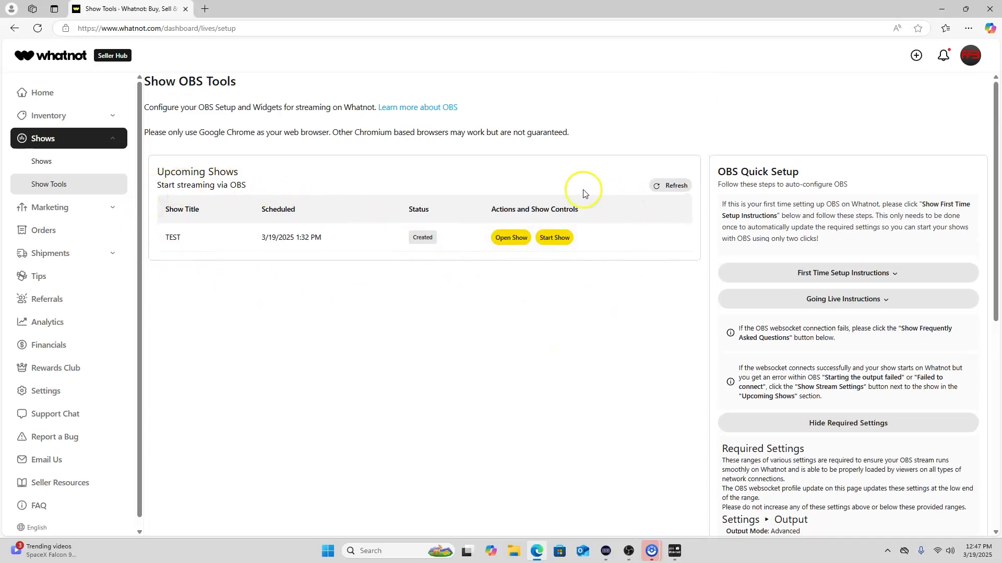
scroll(574, 277, "down", 1)
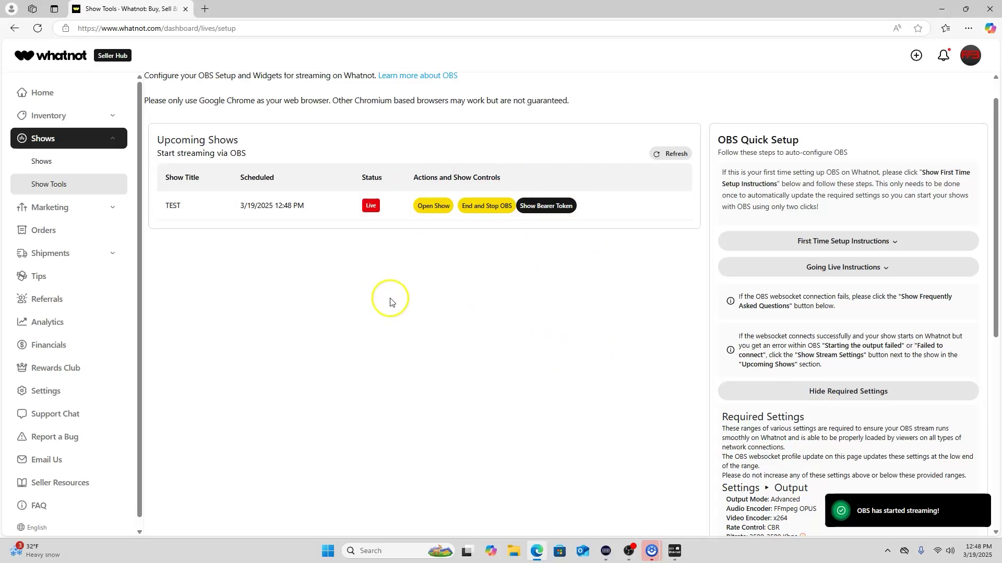
left_click(436, 211)
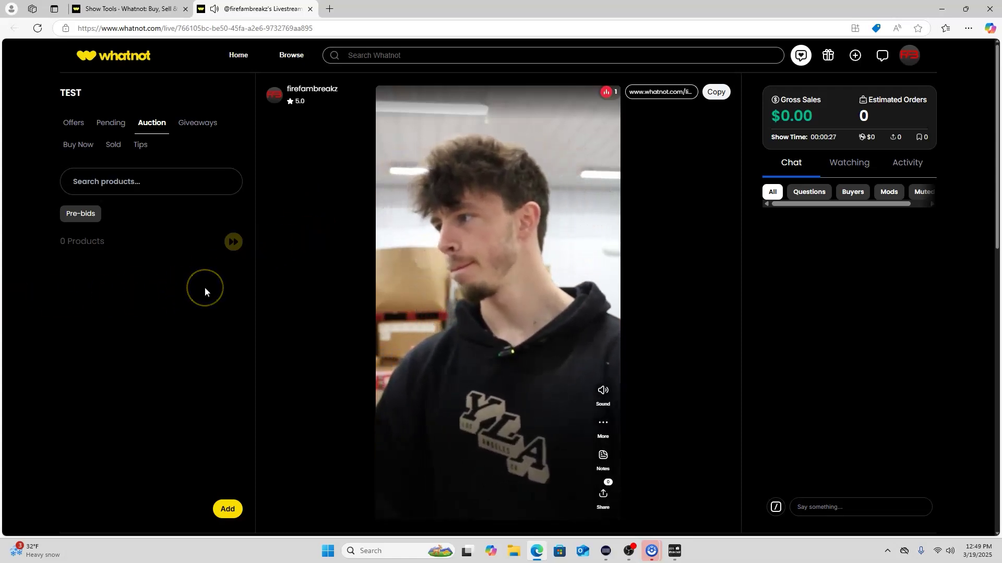
left_click(211, 290)
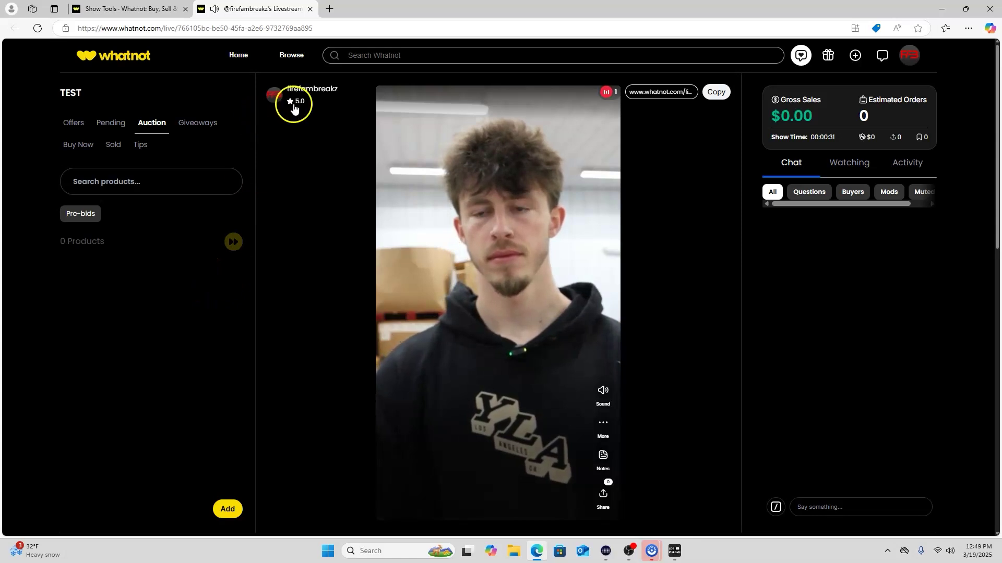
mouse_move(304, 10)
left_mouse_down()
mouse_move(246, 67)
mouse_move(271, 11)
mouse_move(308, 12)
left_mouse_up()
left_click(33, 75)
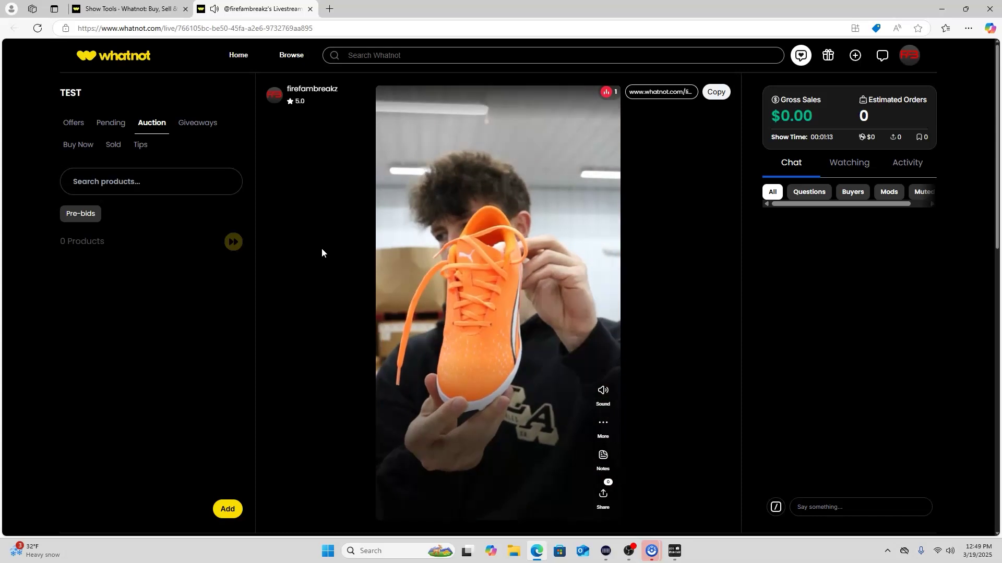
left_click(366, 262)
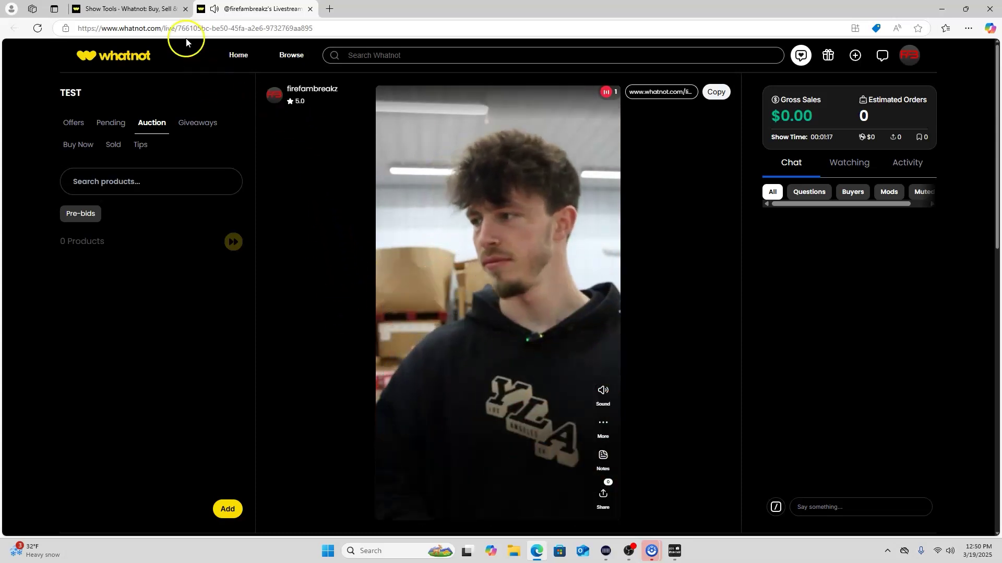
Return to the Show Tools tab, where TEST is still listed as Live
left_click(150, 9)
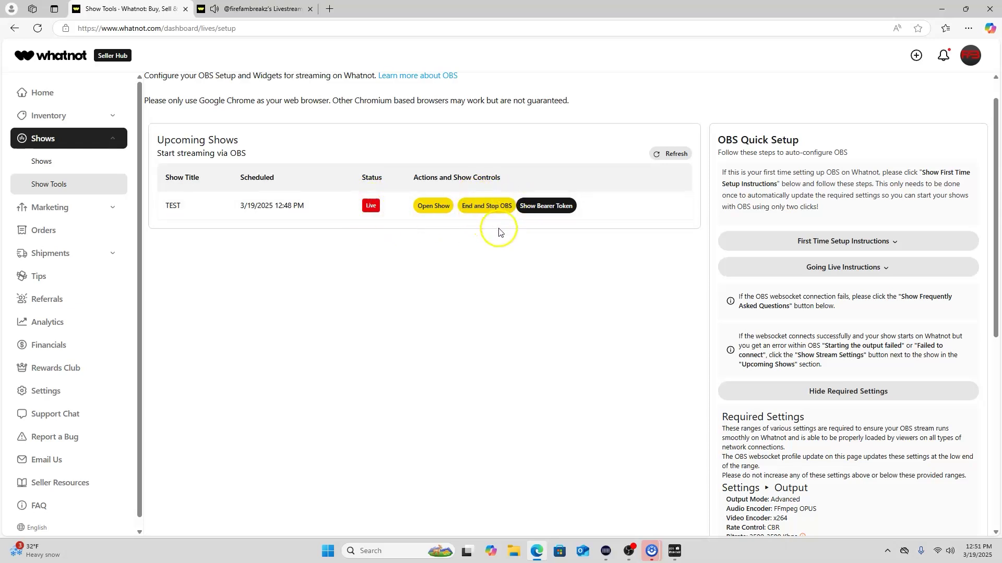
End the TEST show and stop OBS, then open the Your Shows list
left_click(496, 213)
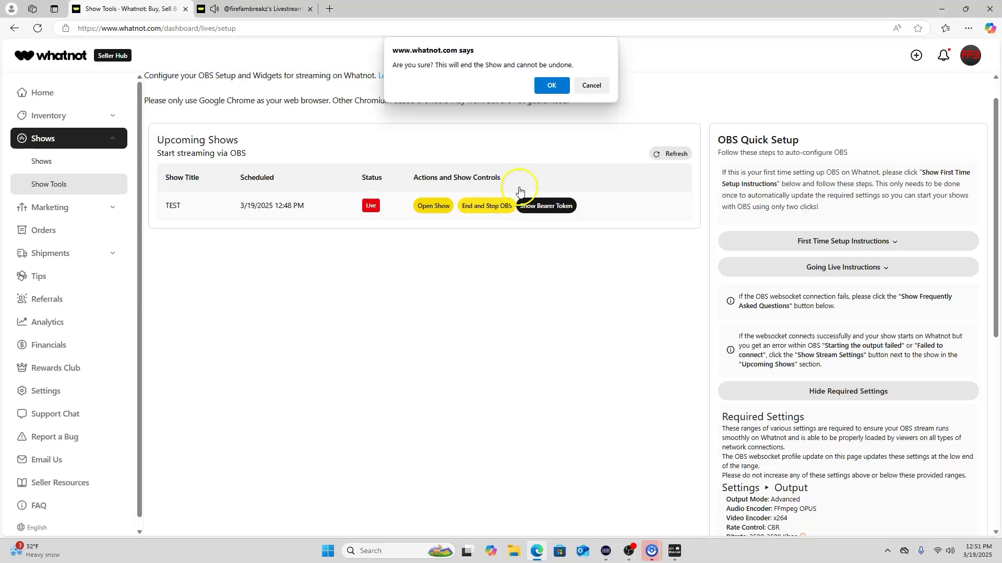
left_click(549, 88)
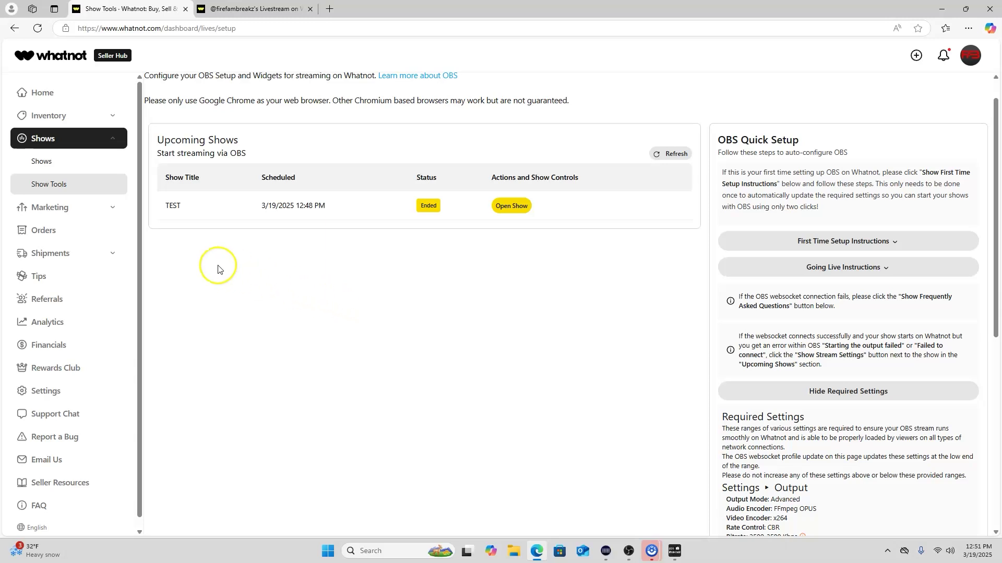
left_click(82, 166)
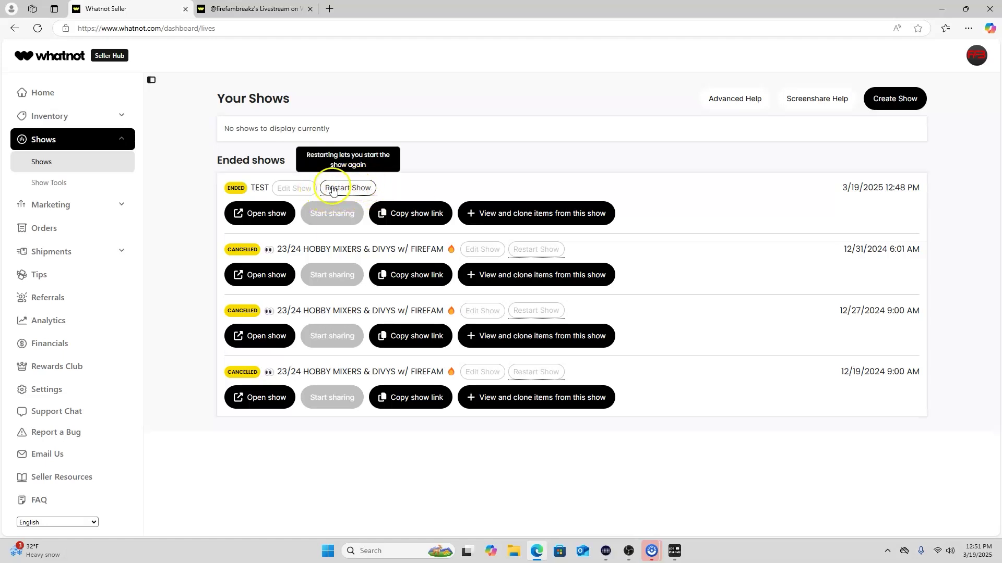
Restart the ended TEST show and reconnect OBS over websocket from Show Tools
left_click(353, 189)
left_click(351, 189)
left_click(82, 183)
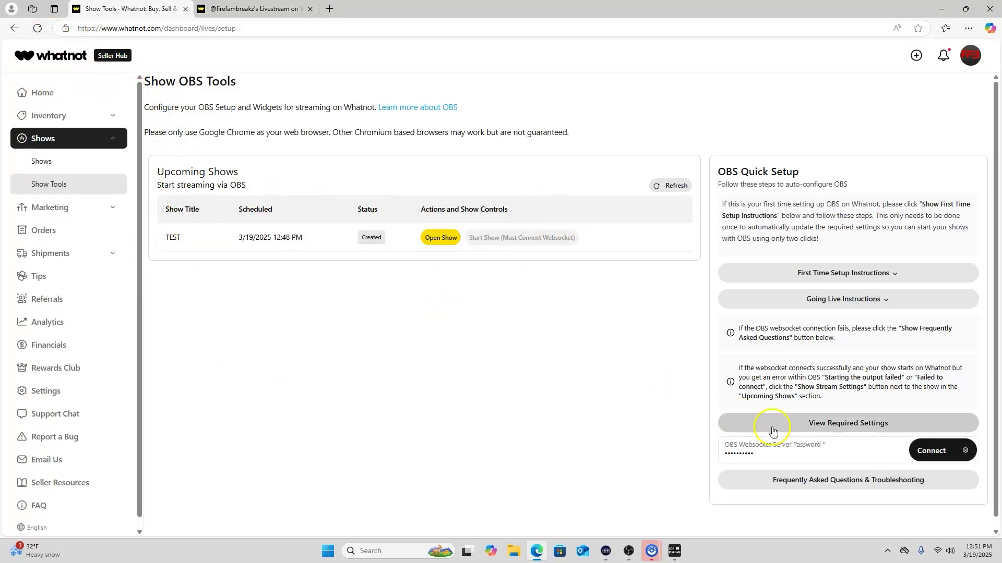
left_click(937, 453)
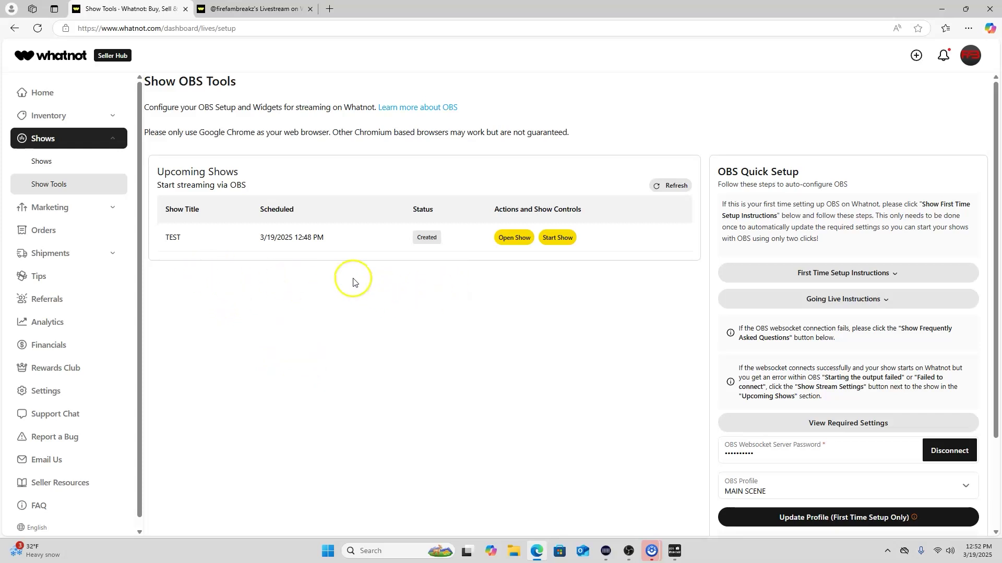
left_click(67, 172)
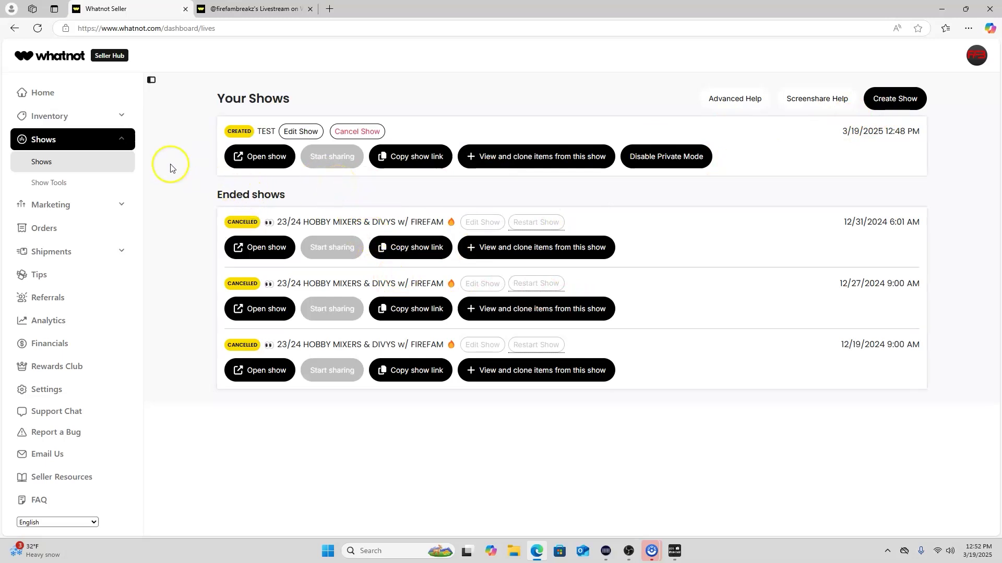
Open Show Tools for the restarted TEST show and review the First Time Setup steps twice
left_click(65, 179)
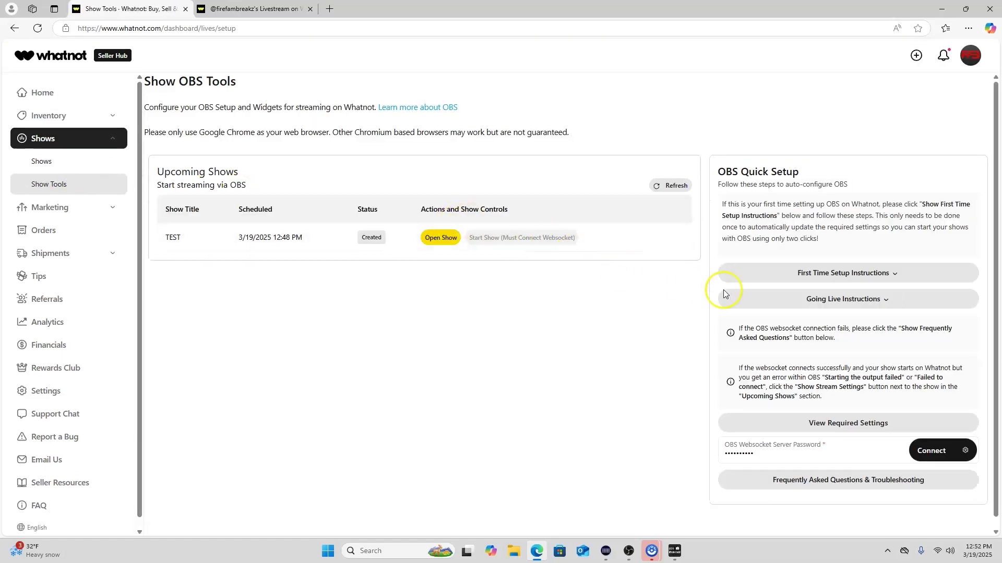
left_click(860, 272)
scroll(881, 307, "down", 2)
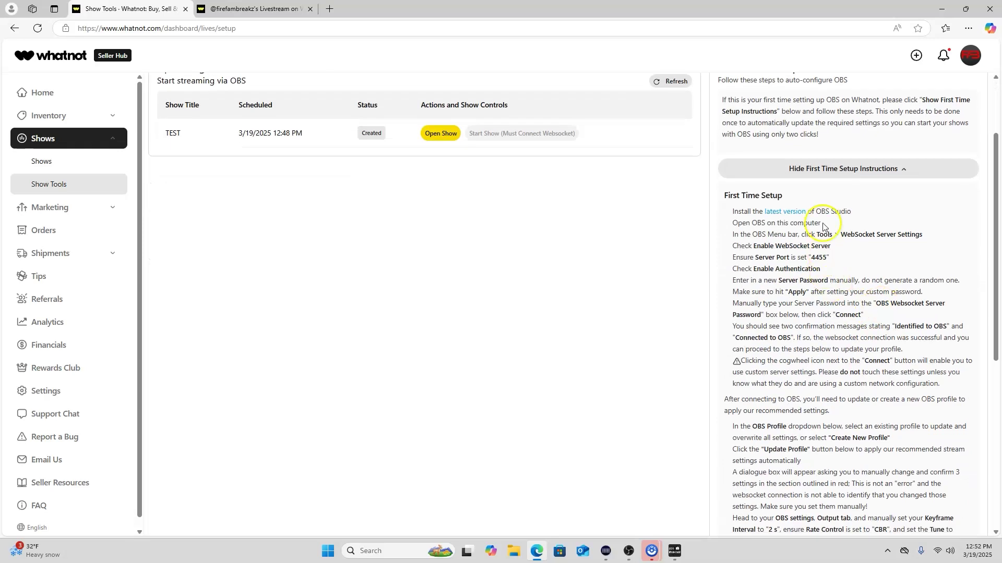
scroll(803, 304, "down", 5)
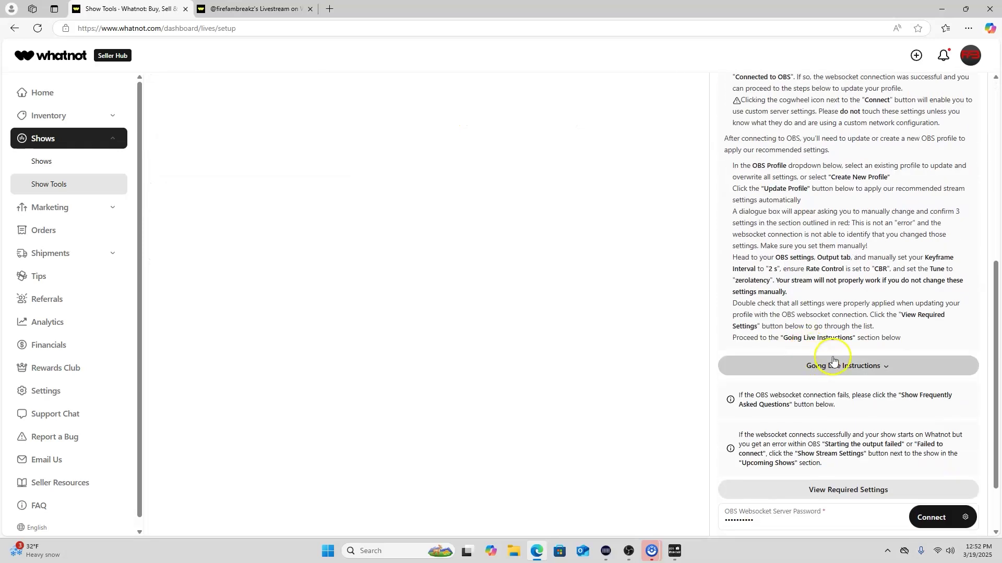
scroll(834, 360, "up", 4)
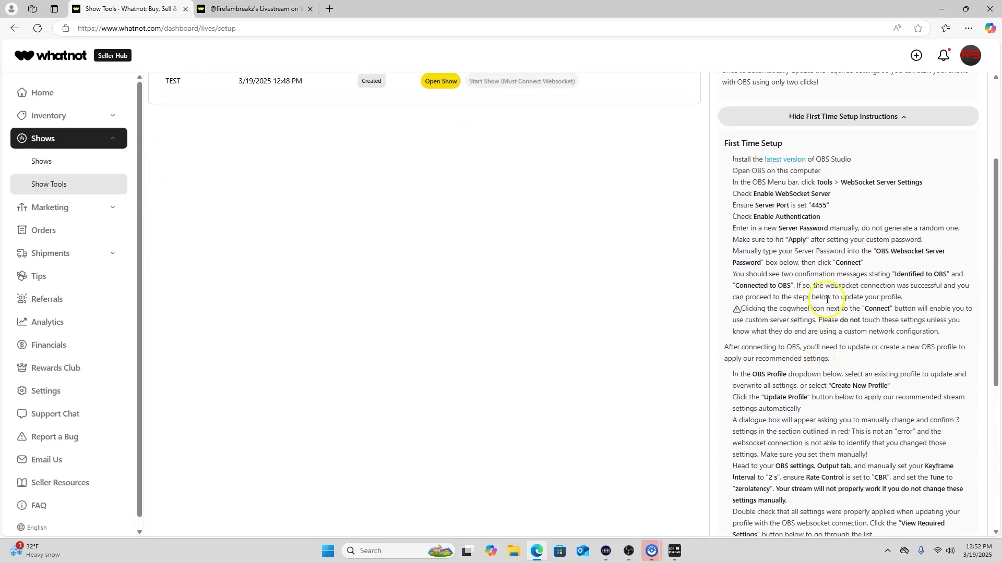
left_click(837, 121)
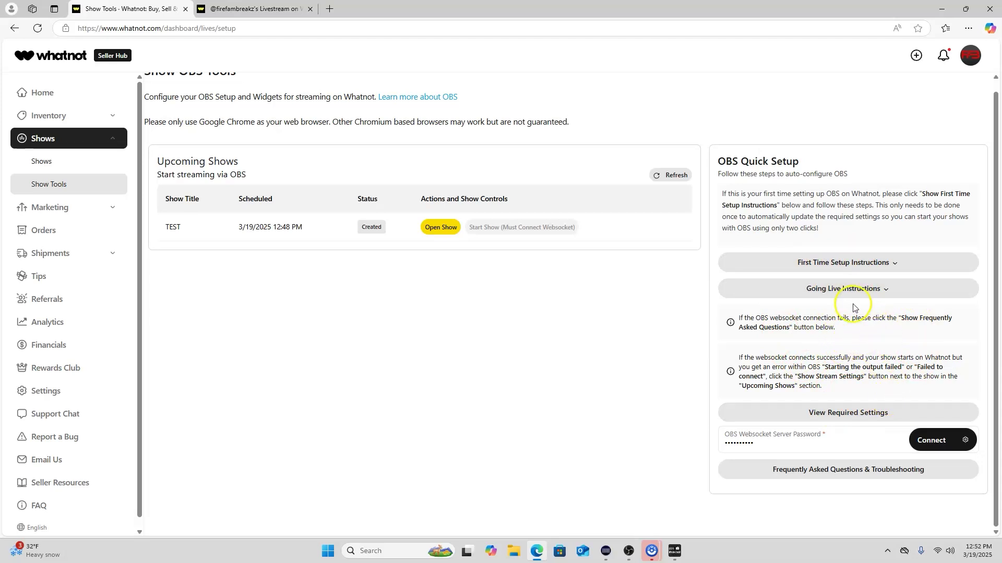
left_click(845, 264)
scroll(845, 292, "down", 2)
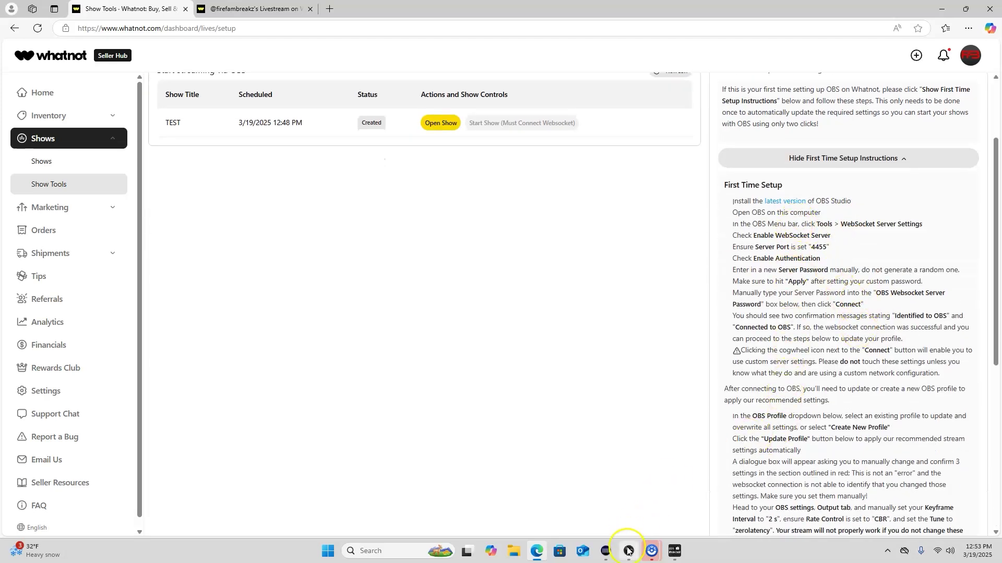
left_click(883, 159)
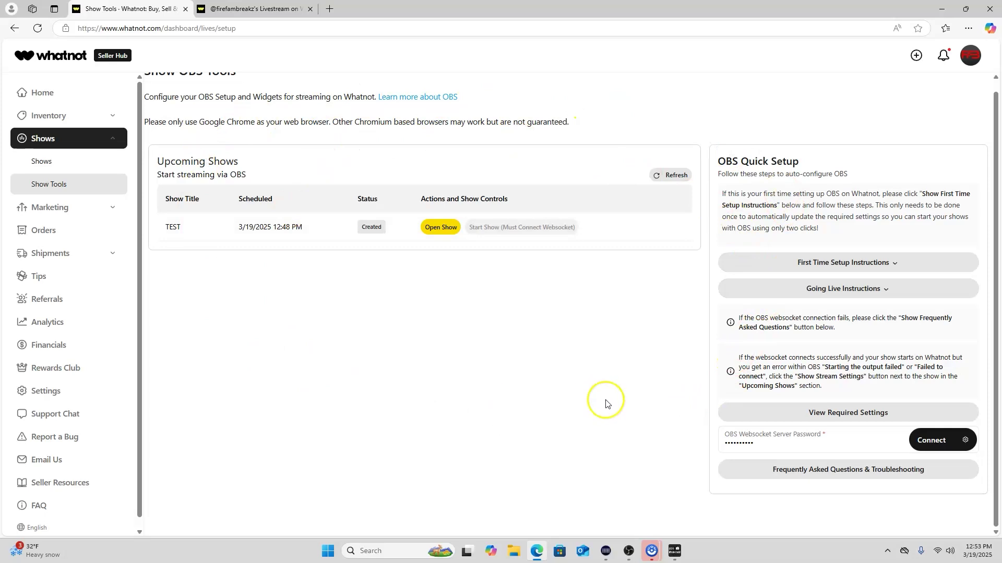
Bring OBS Studio to the front and review the Audio Mixer channels, including BACK IN 5 at -40.6 dB
left_click(630, 550)
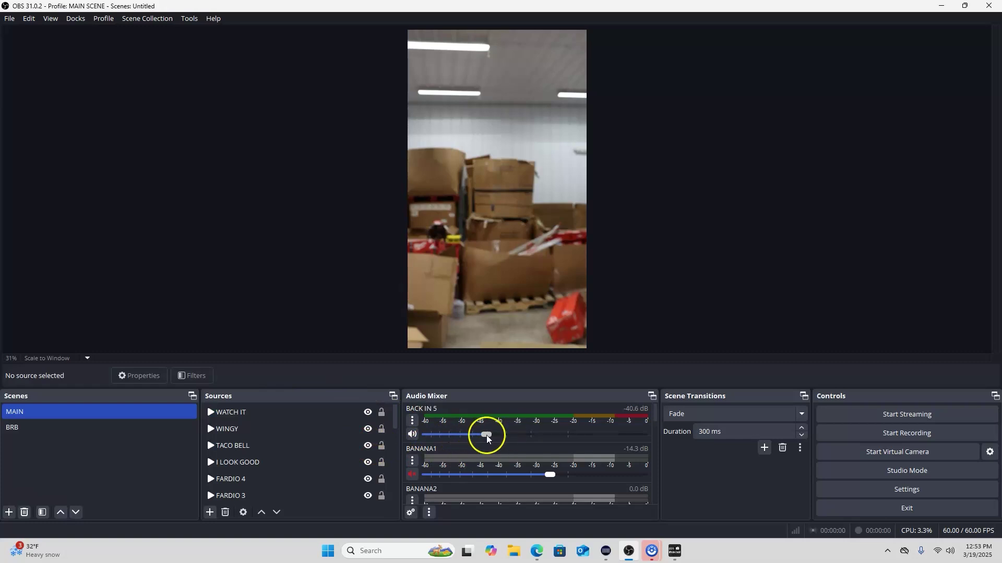
scroll(521, 443, "down", 5)
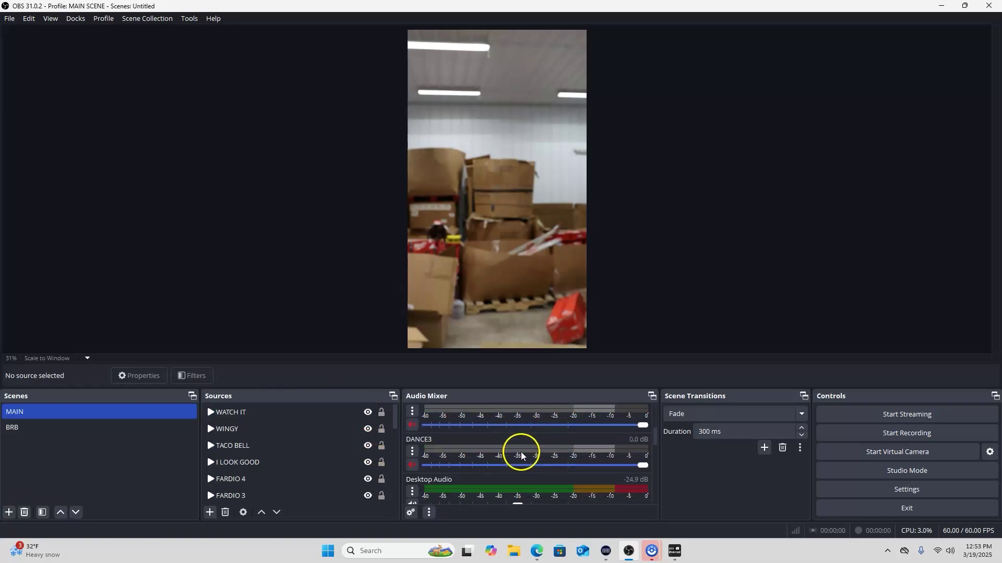
scroll(522, 452, "up", 5)
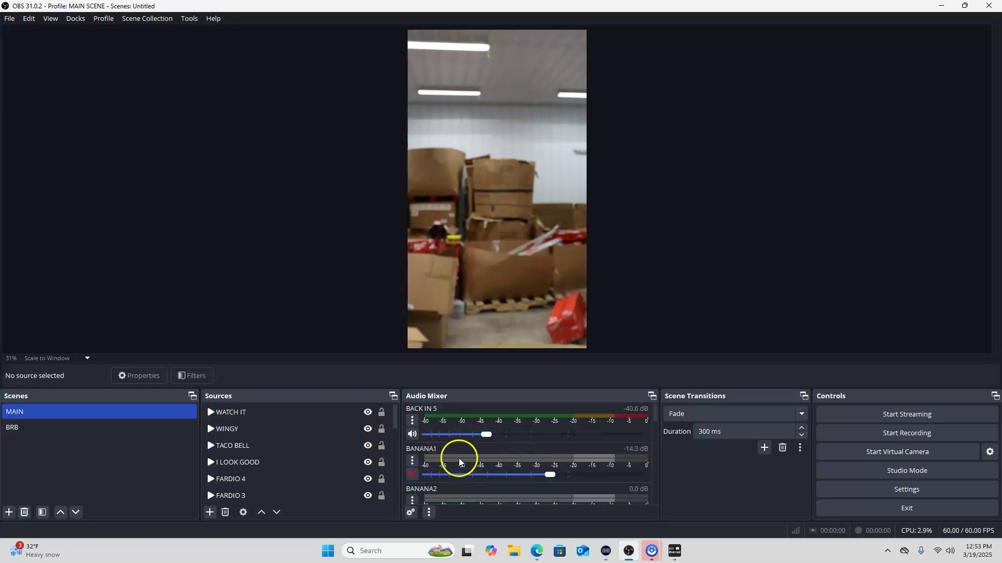